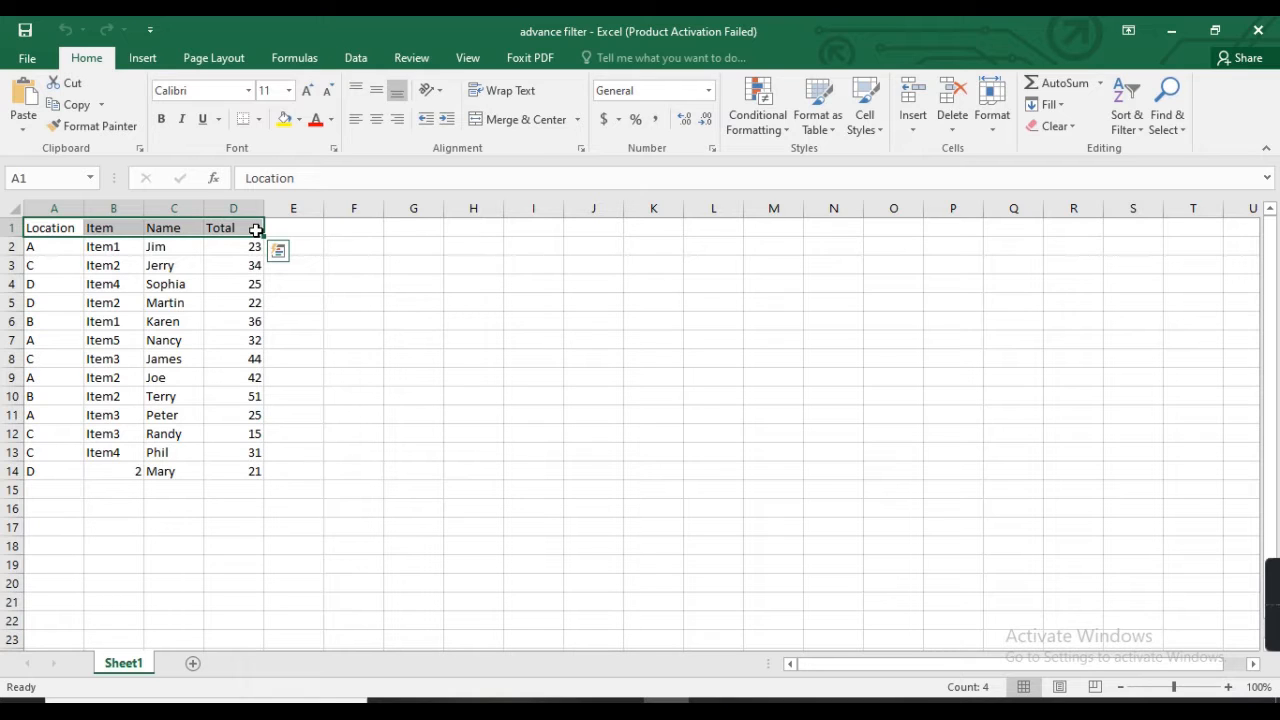
Copy the header row A1:D1 to F1 and enter Item1 as the Item criterion in G2.
key("ctrl+c")
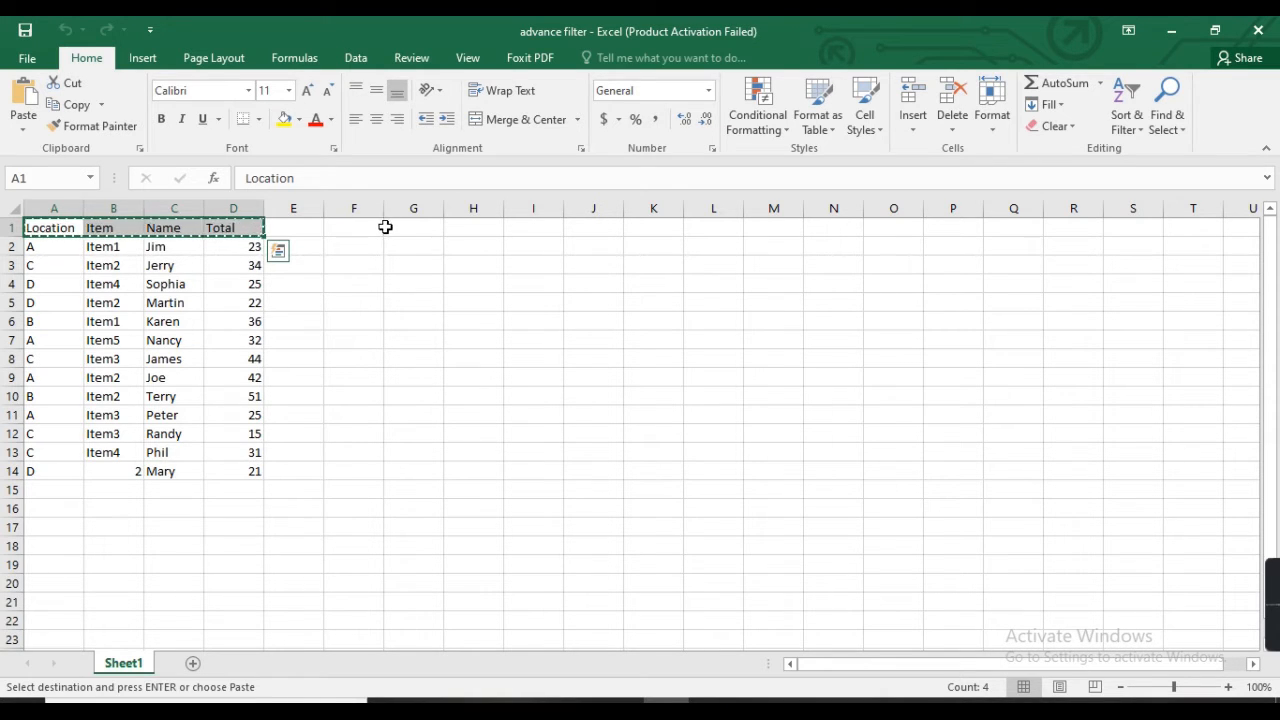
left_click(371, 227)
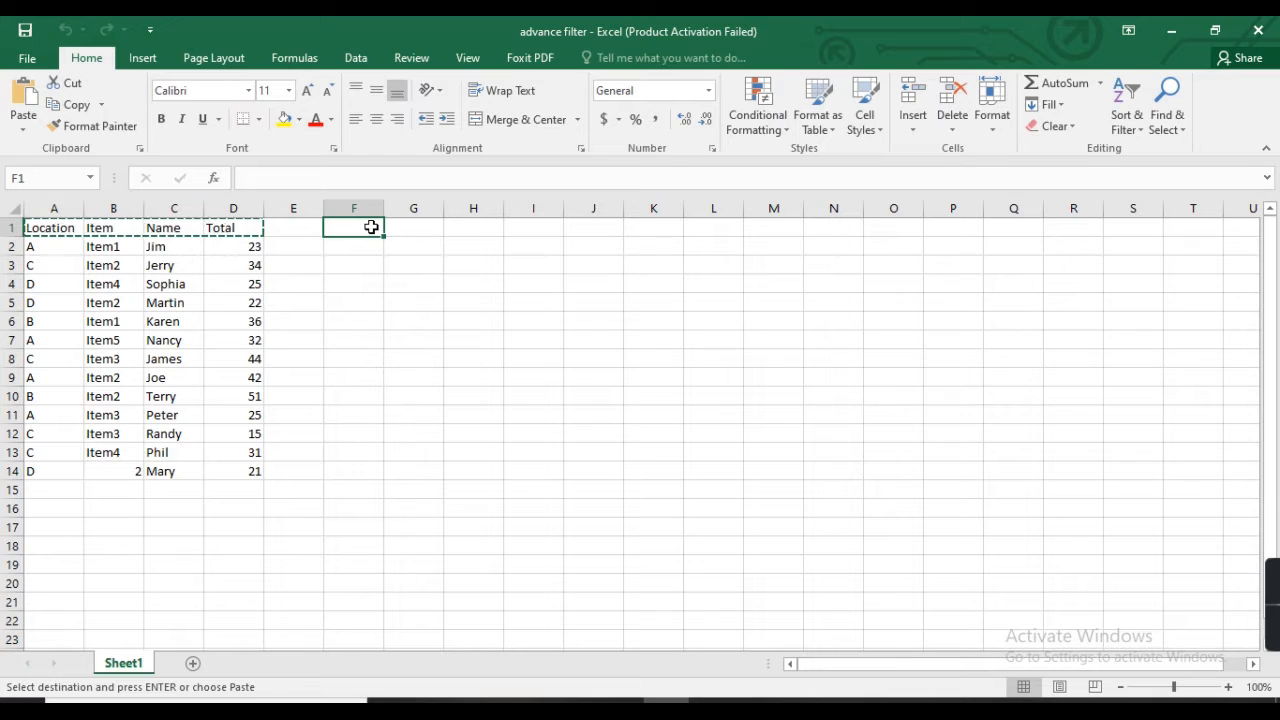
key("ctrl+v")
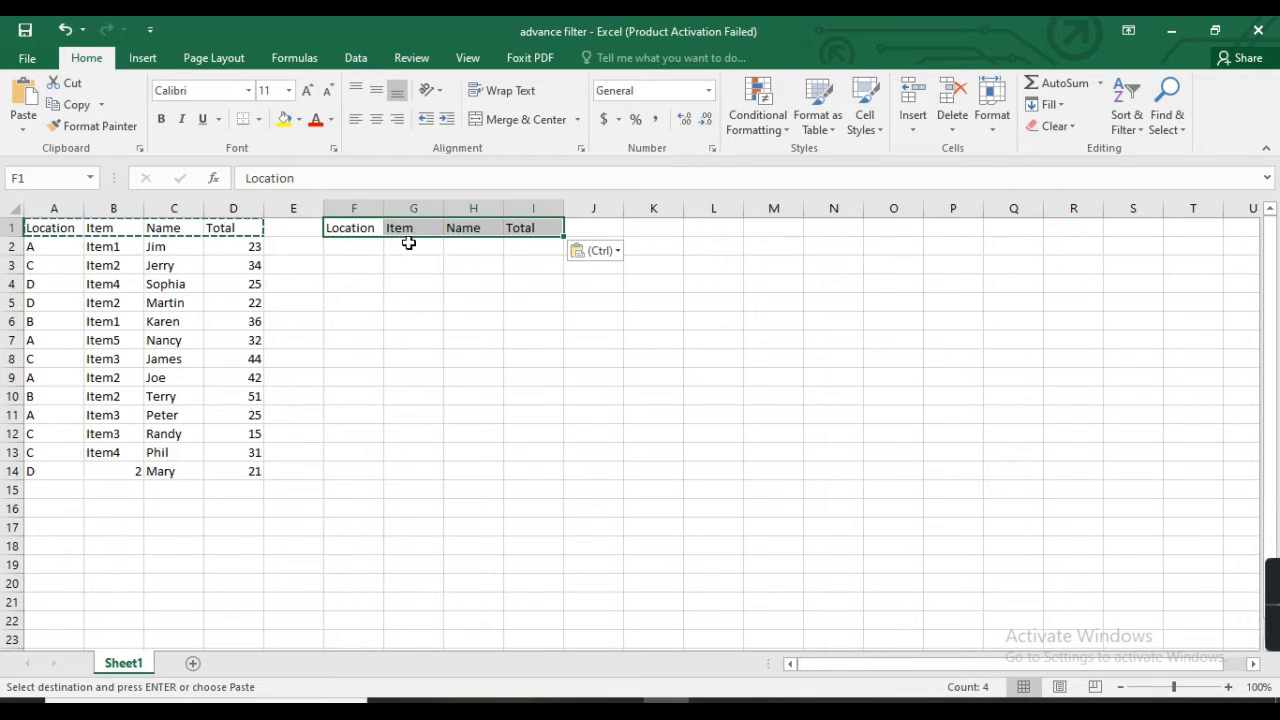
left_click(408, 247)
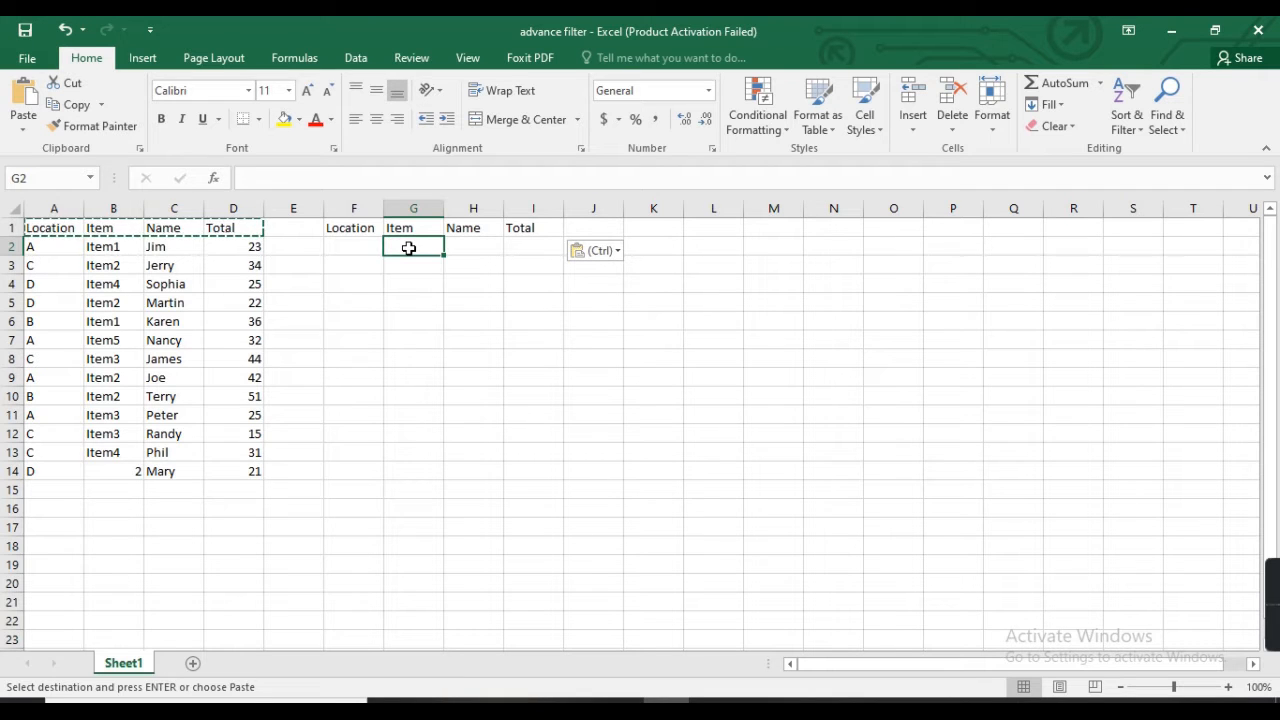
type("Item1")
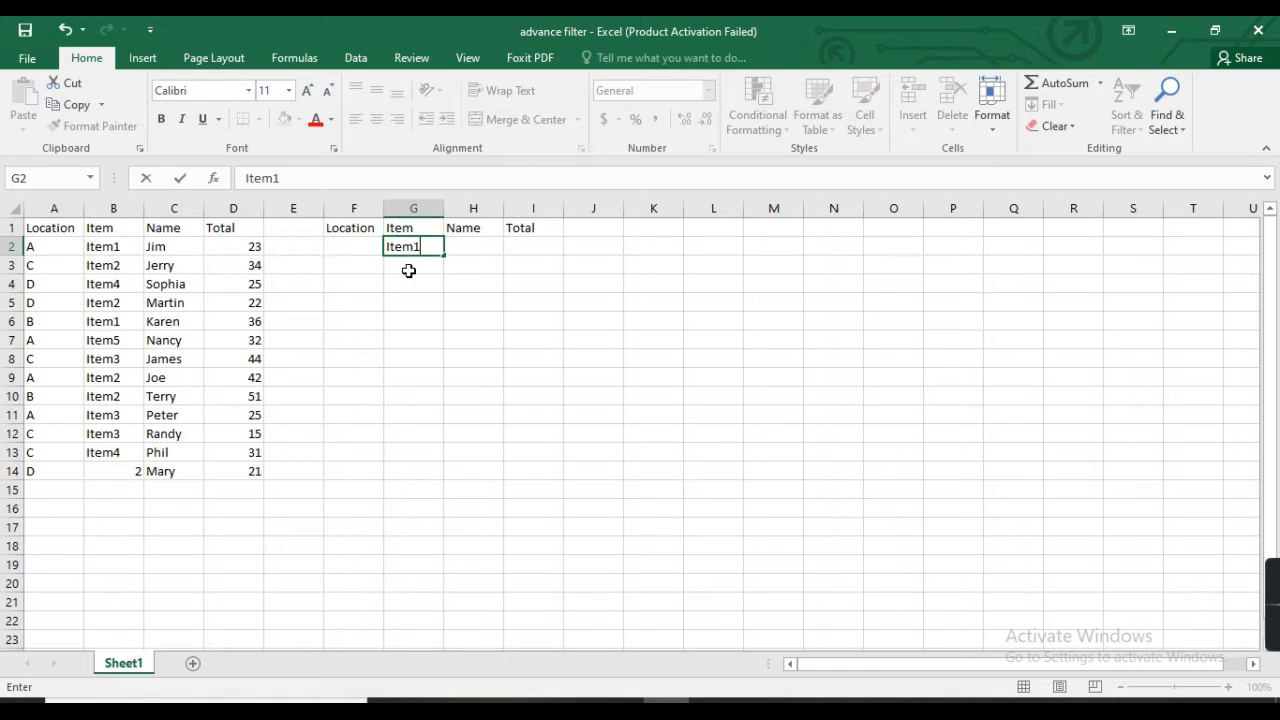
left_click(409, 287)
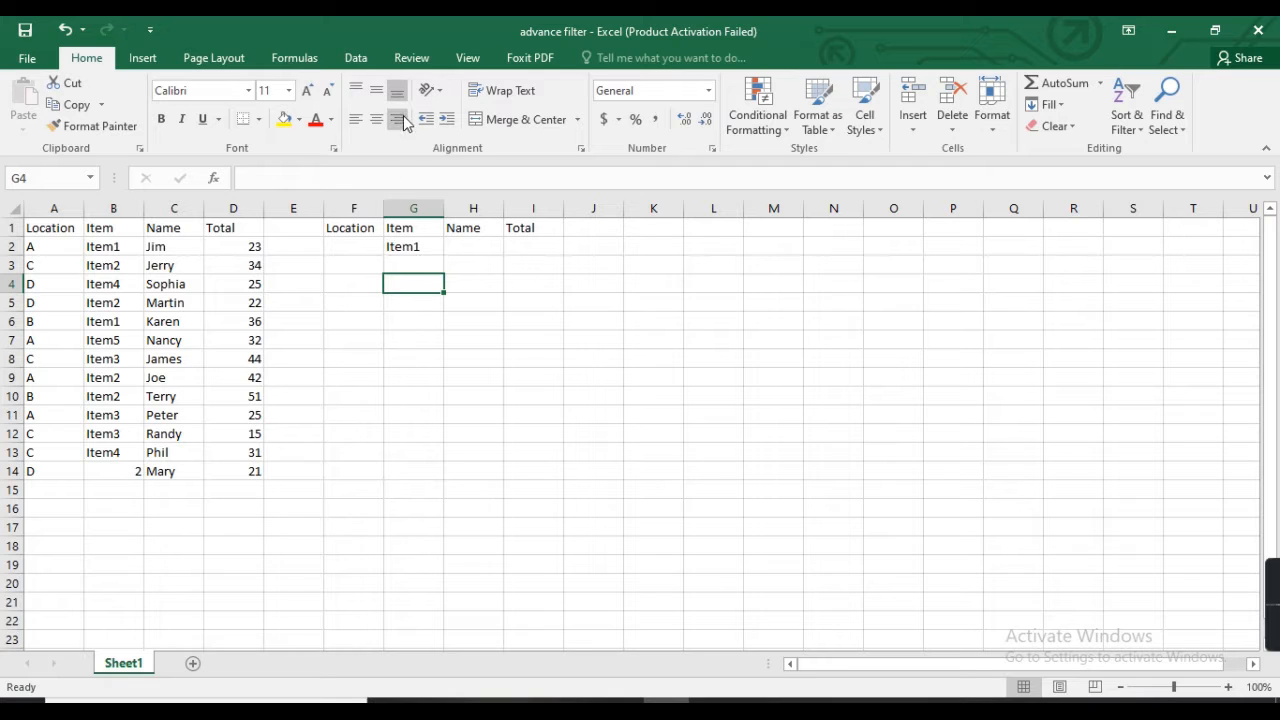
Start an Advanced Filter with list range A1:D14 and criteria range F1:I2.
left_click(360, 60)
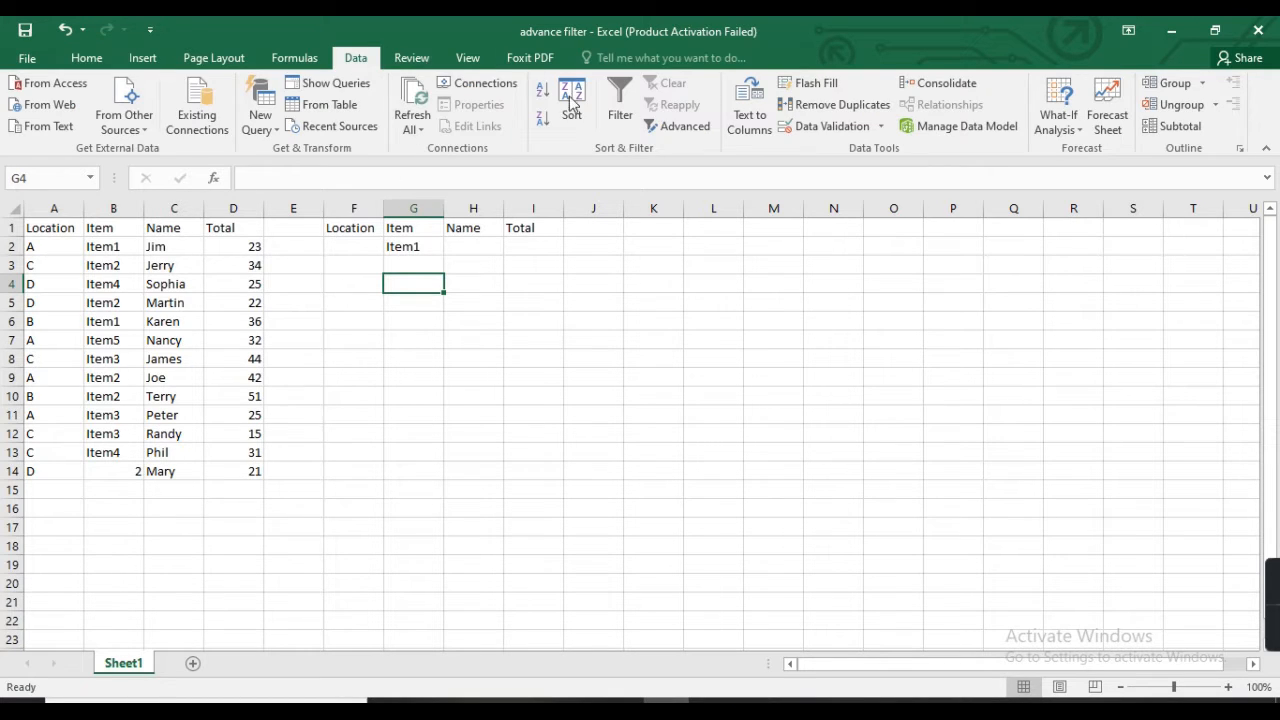
left_click(701, 132)
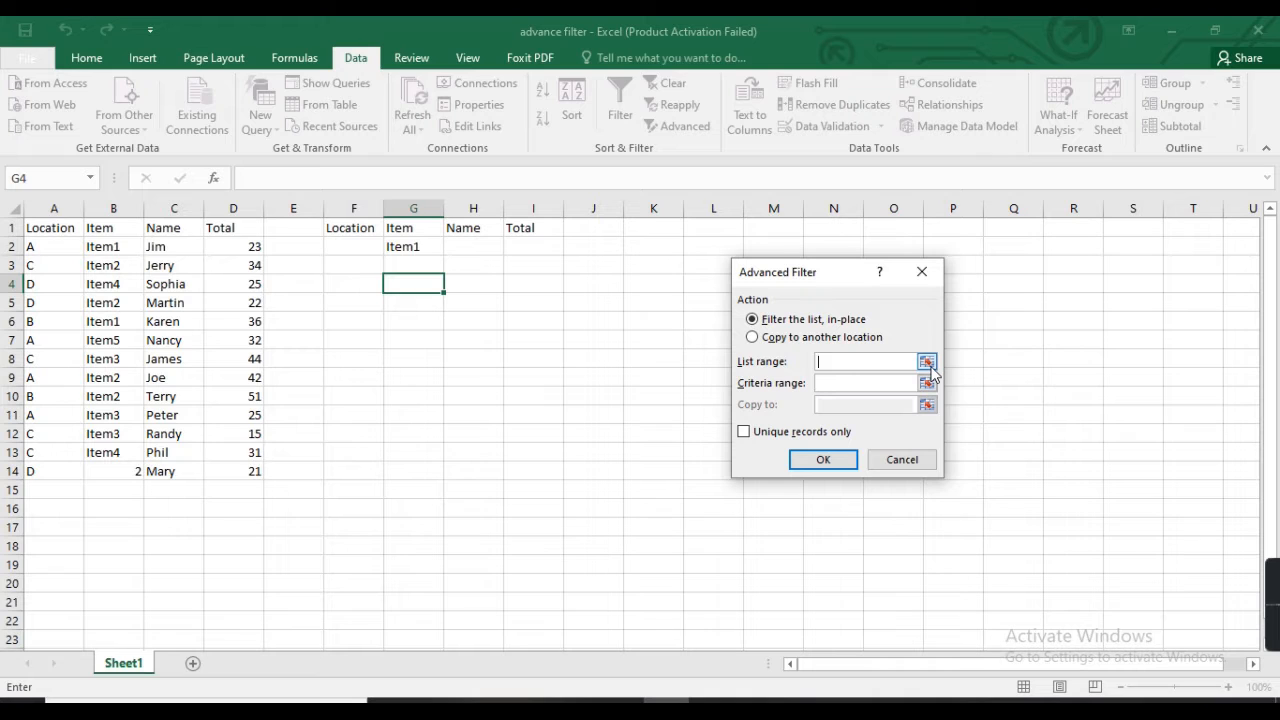
left_click(927, 363)
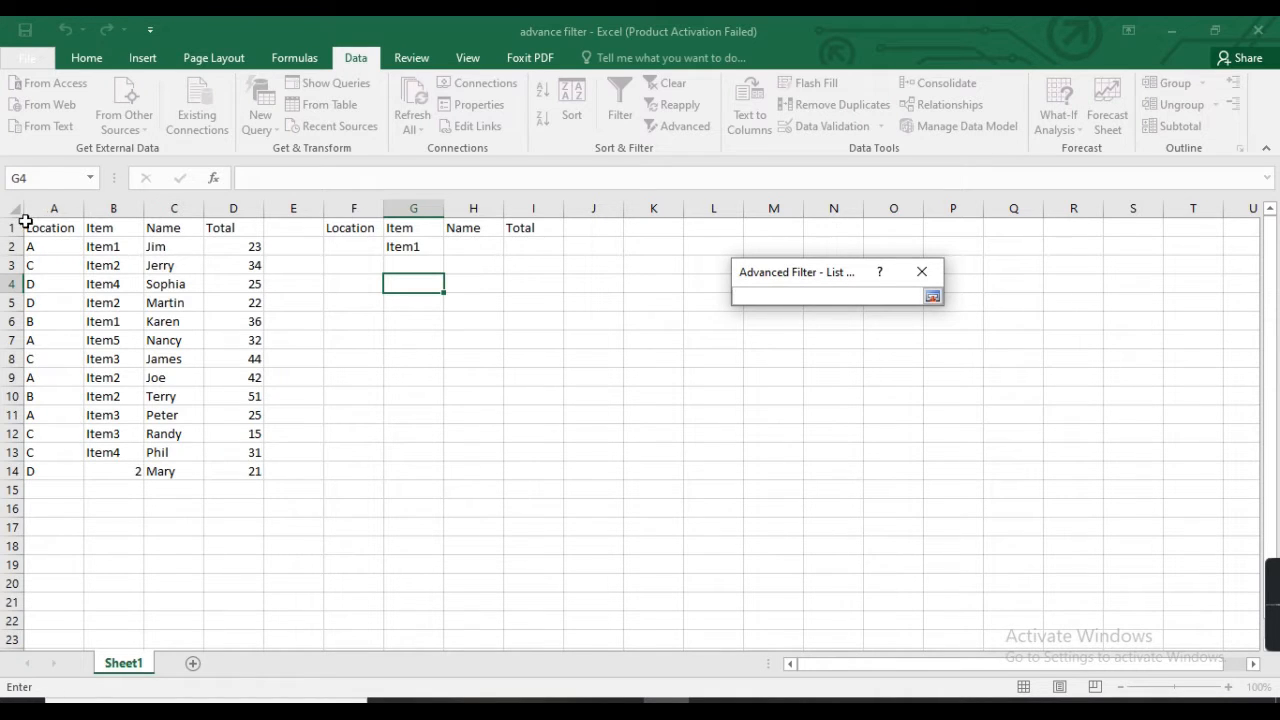
mouse_move(25, 221)
left_mouse_down()
mouse_move(100, 297)
mouse_move(227, 472)
left_mouse_up()
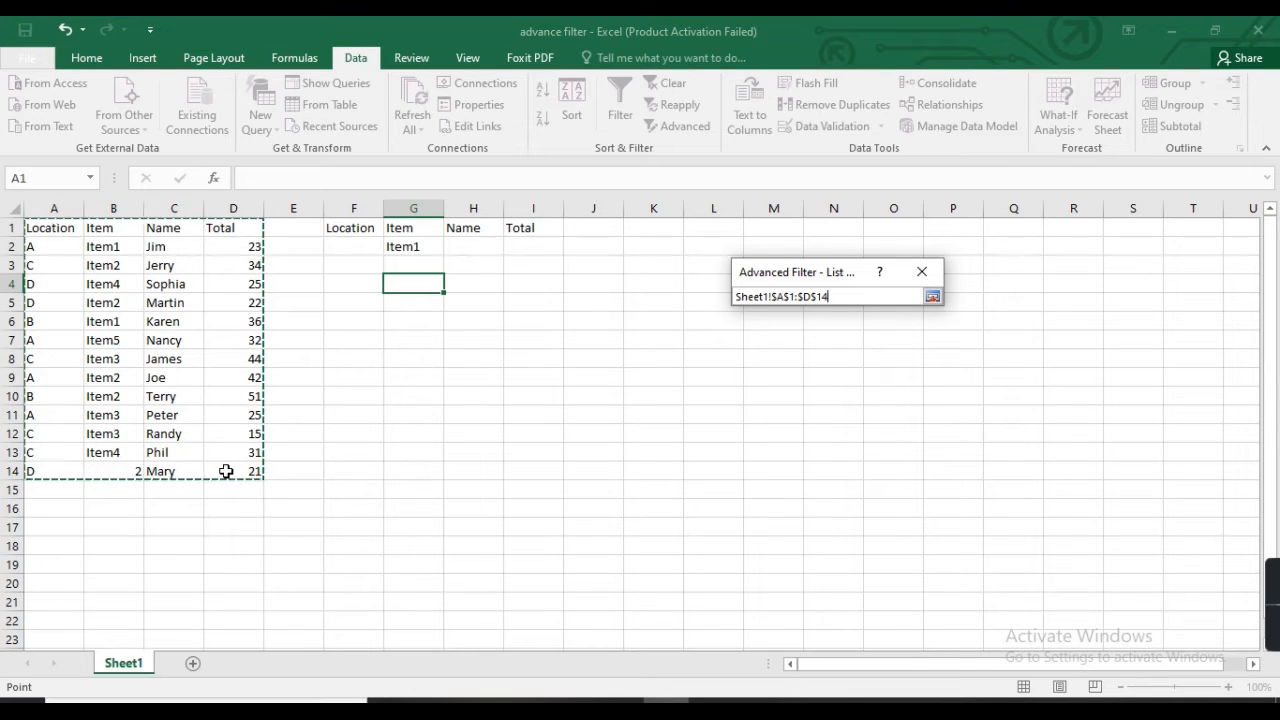
left_click(931, 297)
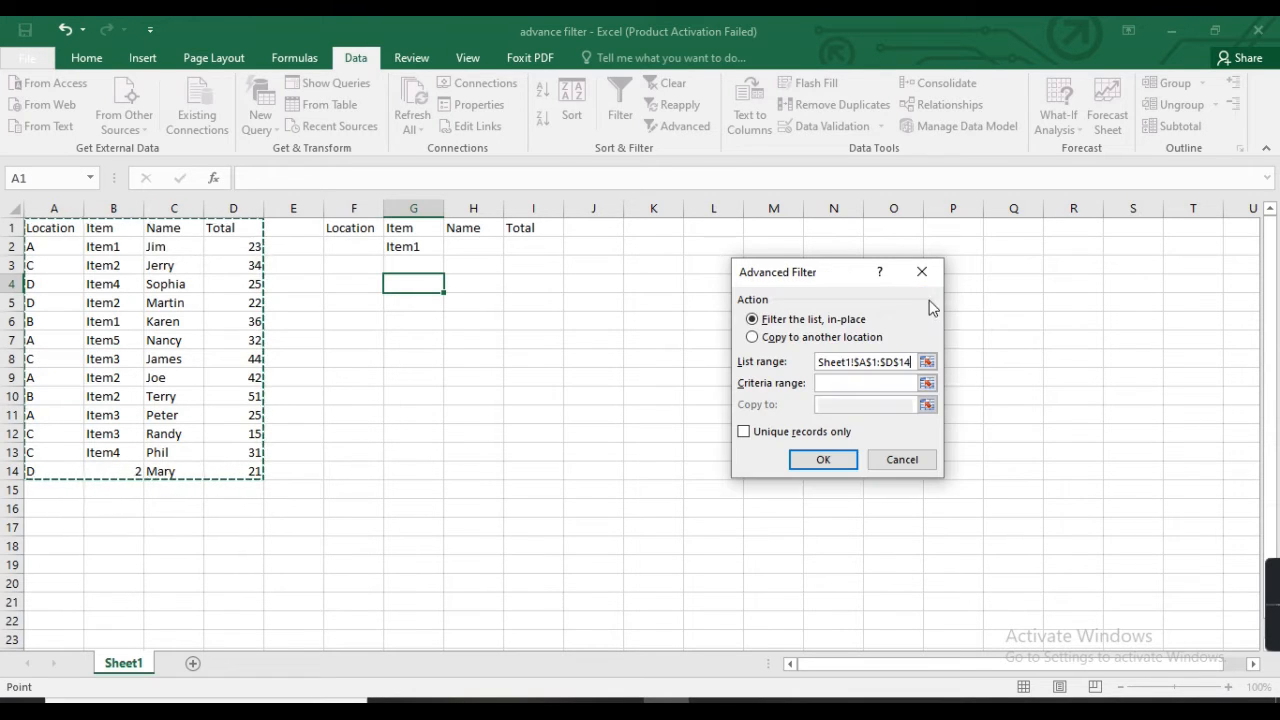
left_click(927, 385)
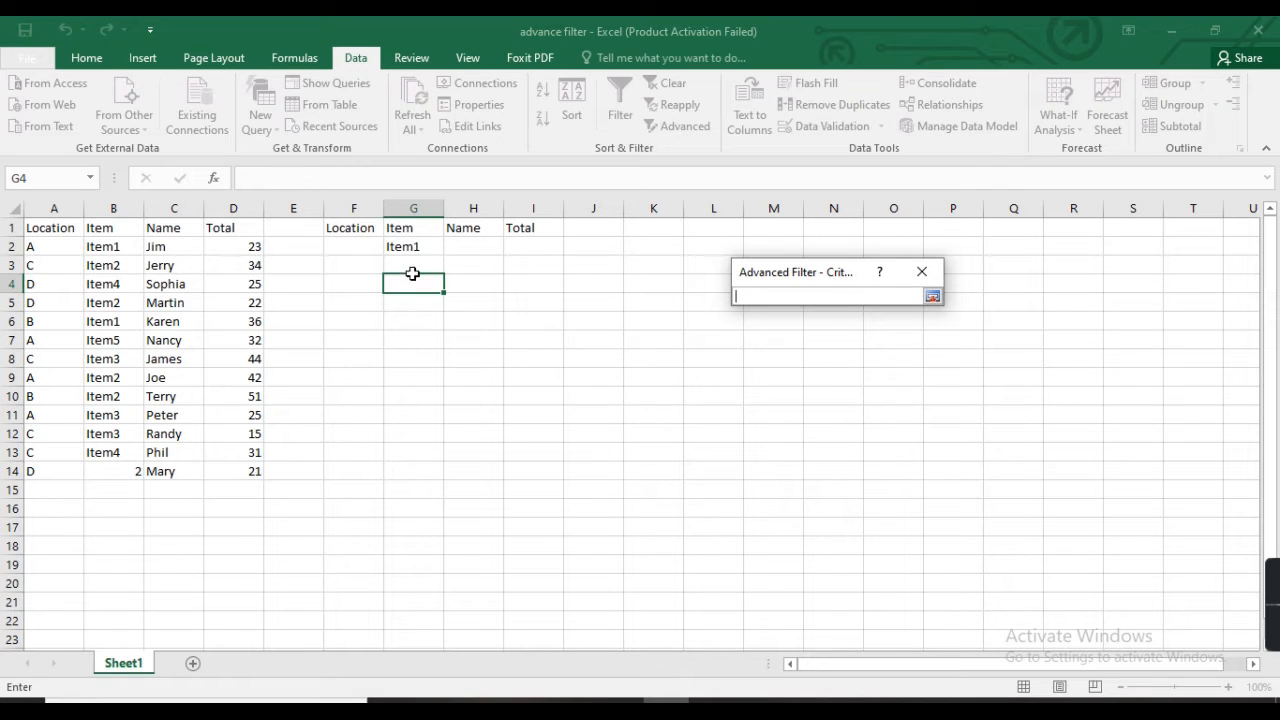
left_click_drag(330, 226, 523, 244)
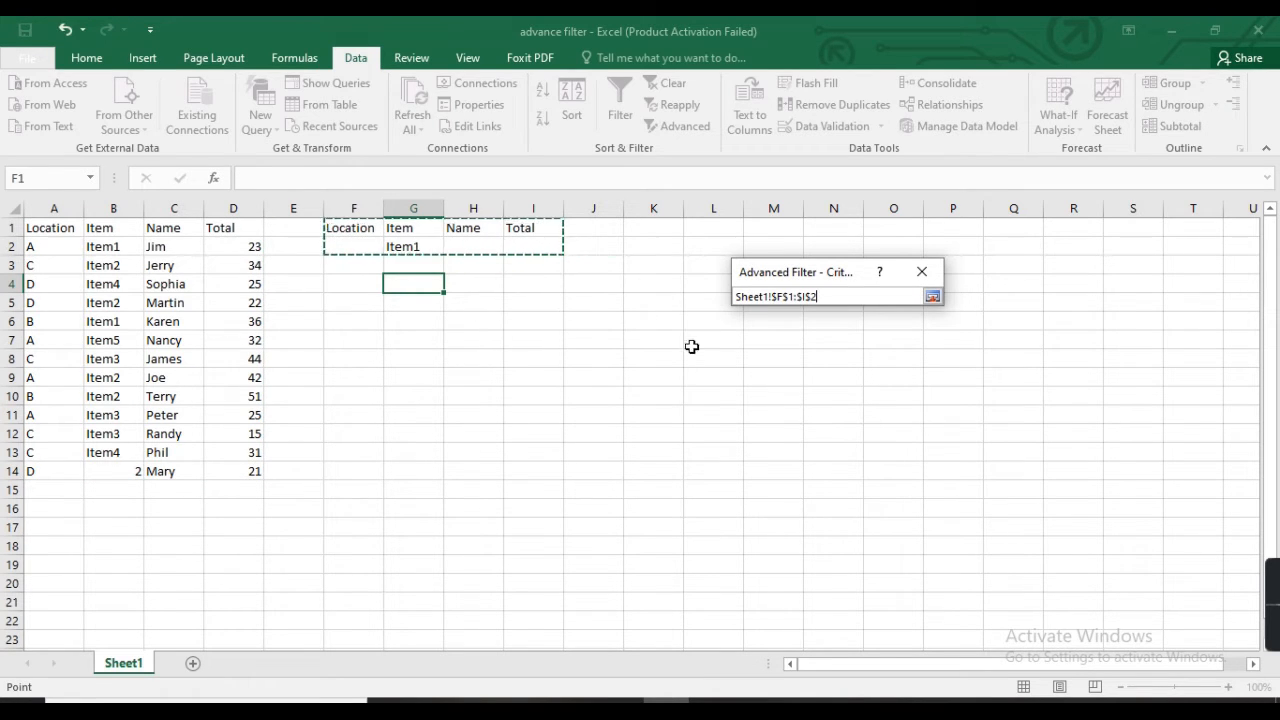
left_click(932, 296)
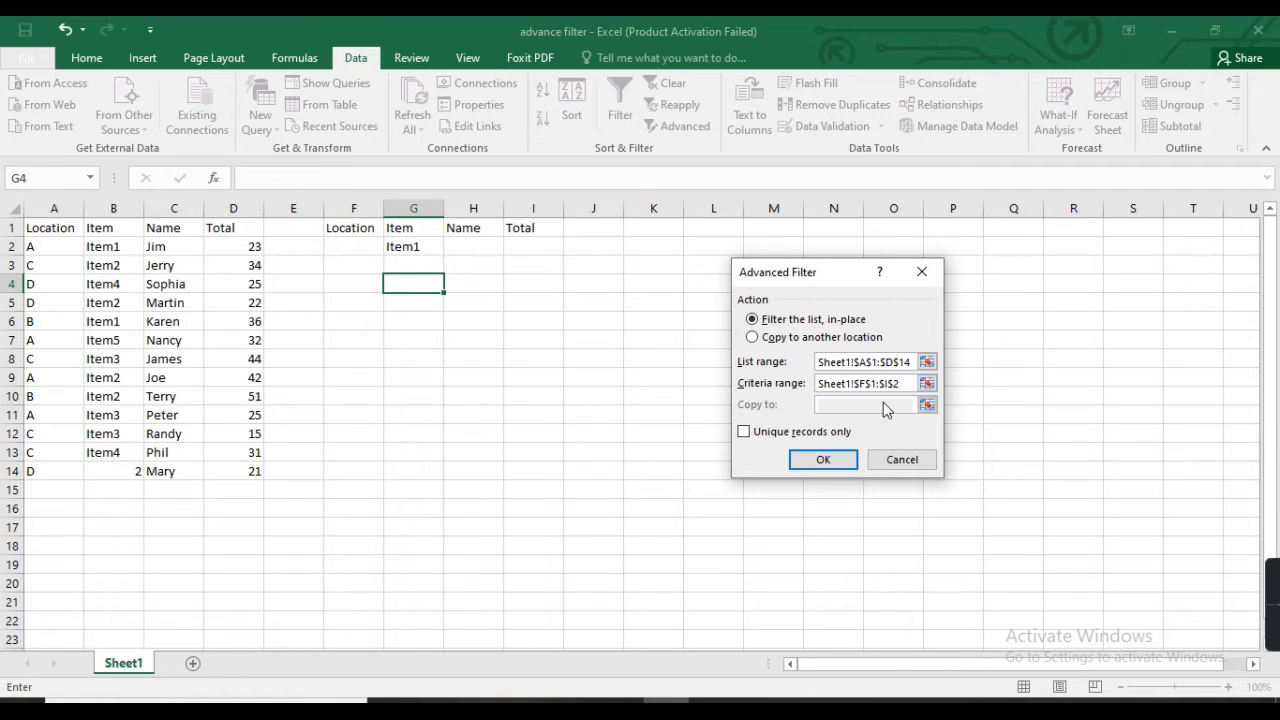
Set the filter to copy its results to another location starting at F10, and run it.
left_click(752, 338)
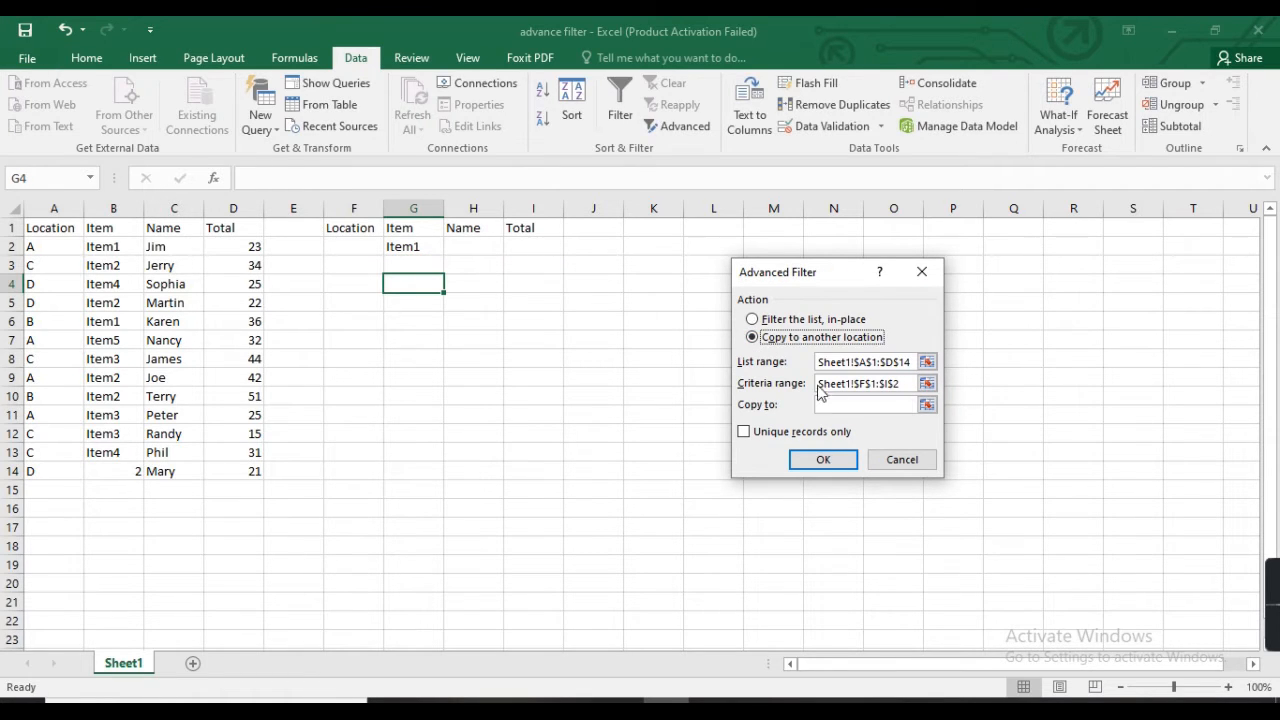
left_click(871, 405)
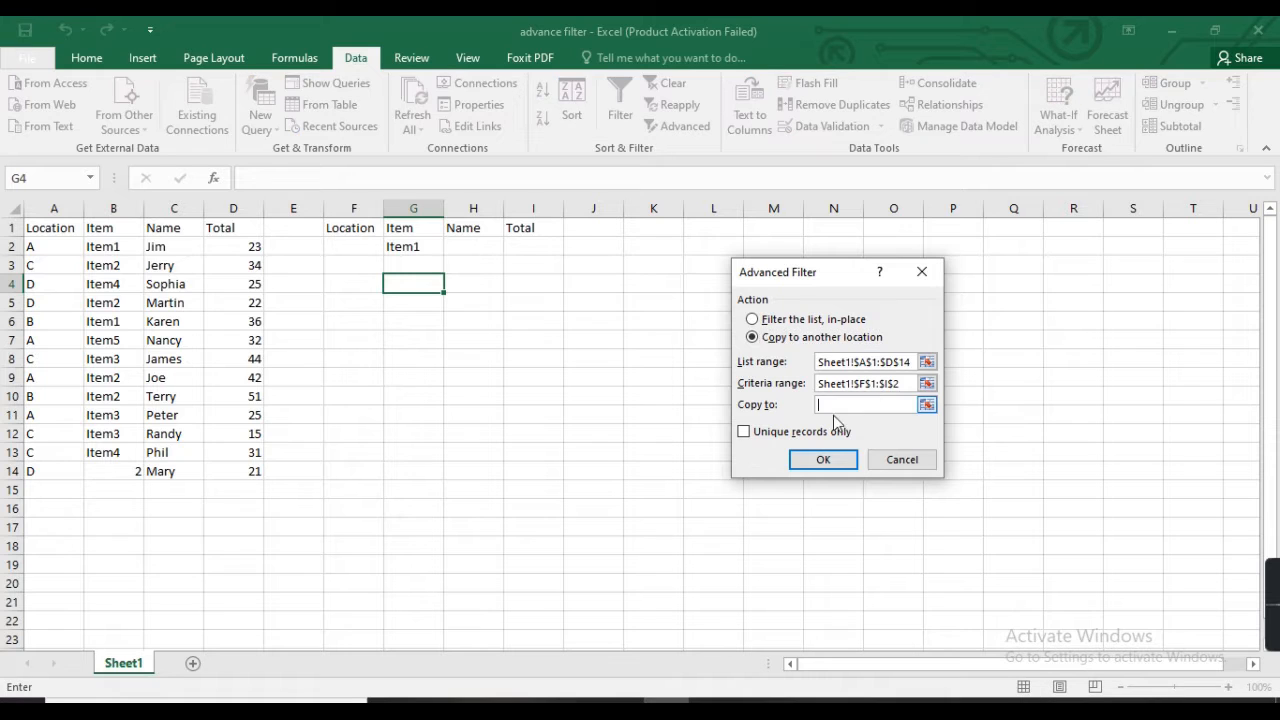
left_click(370, 396)
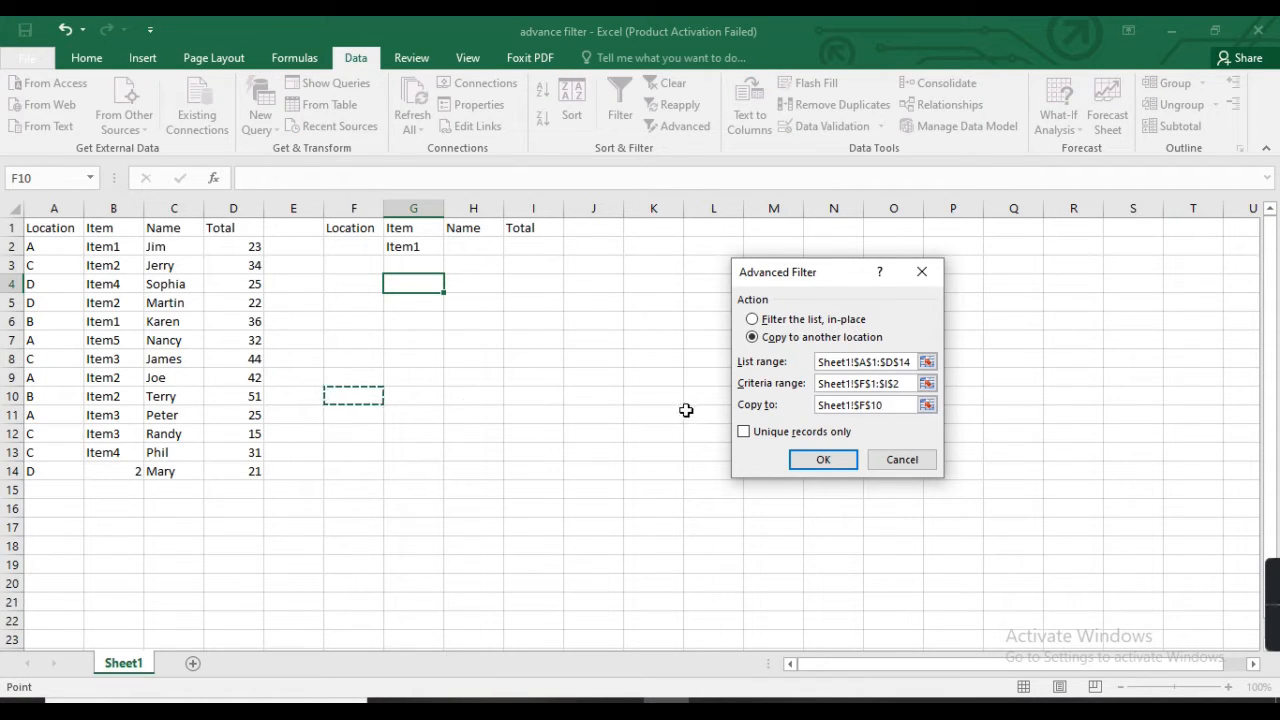
left_click(823, 459)
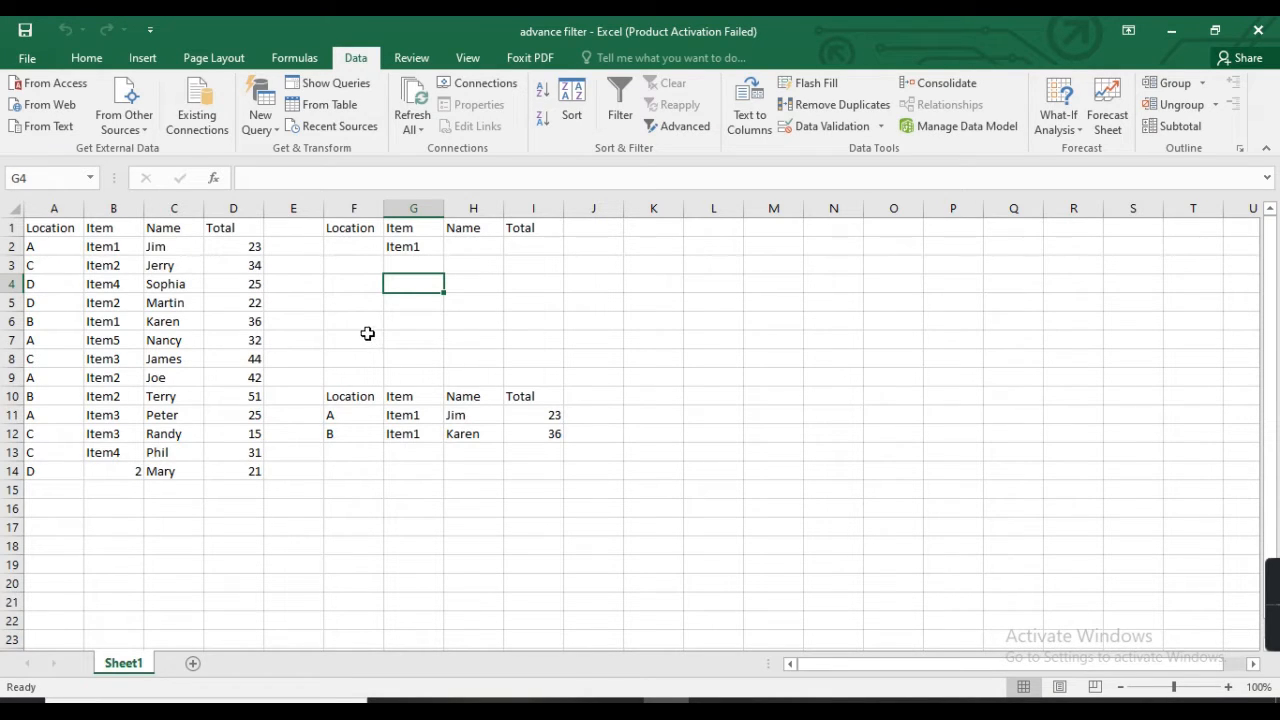
Add Item2 as a second Item criterion in G3.
left_click(405, 264)
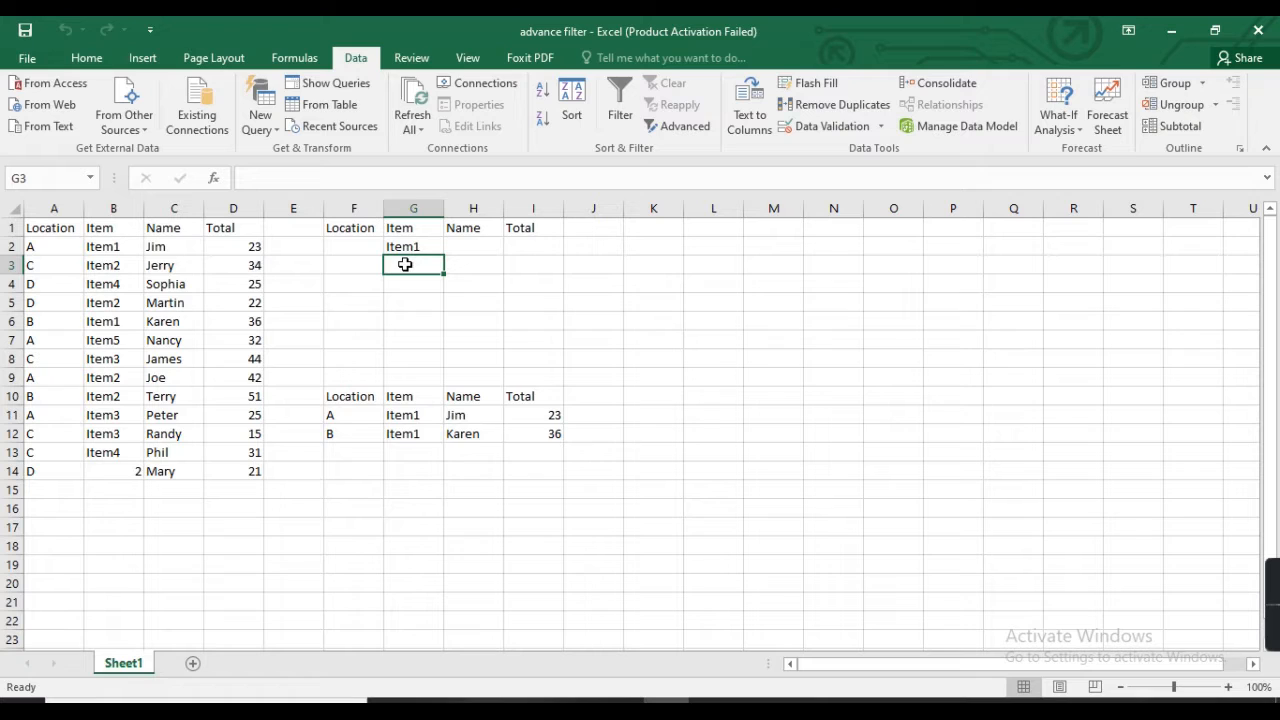
type("Item2")
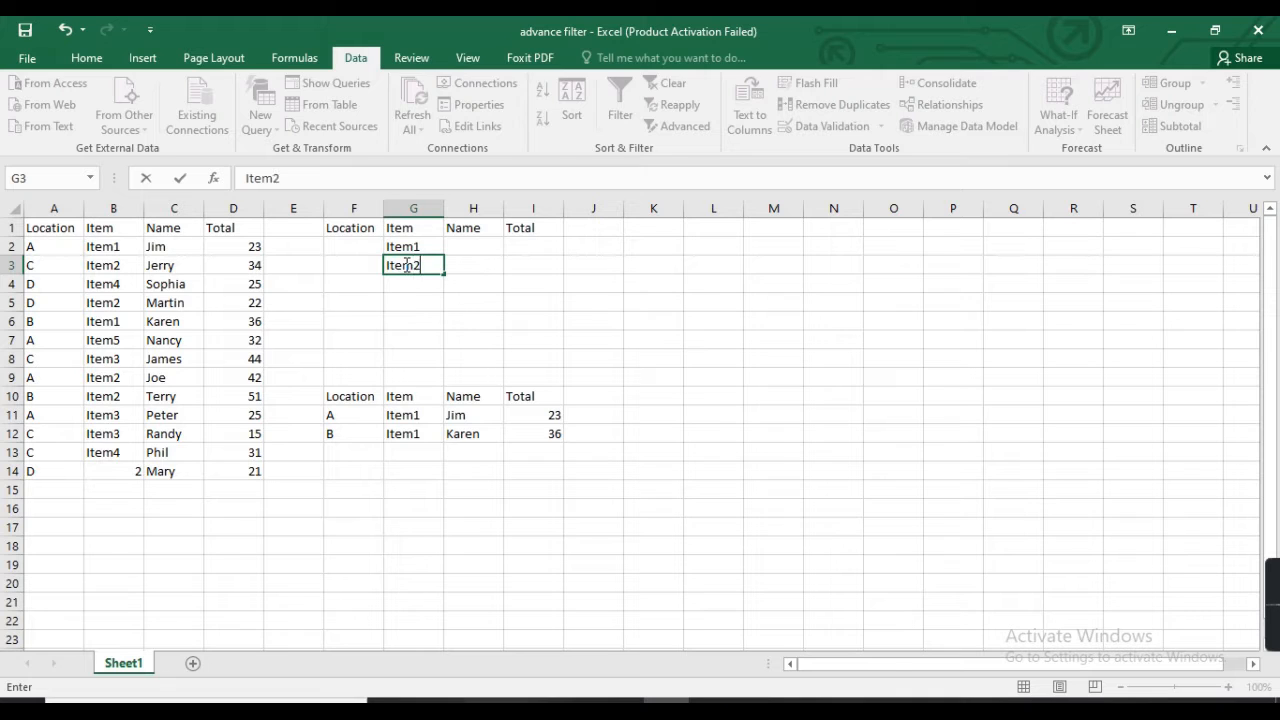
left_click(346, 288)
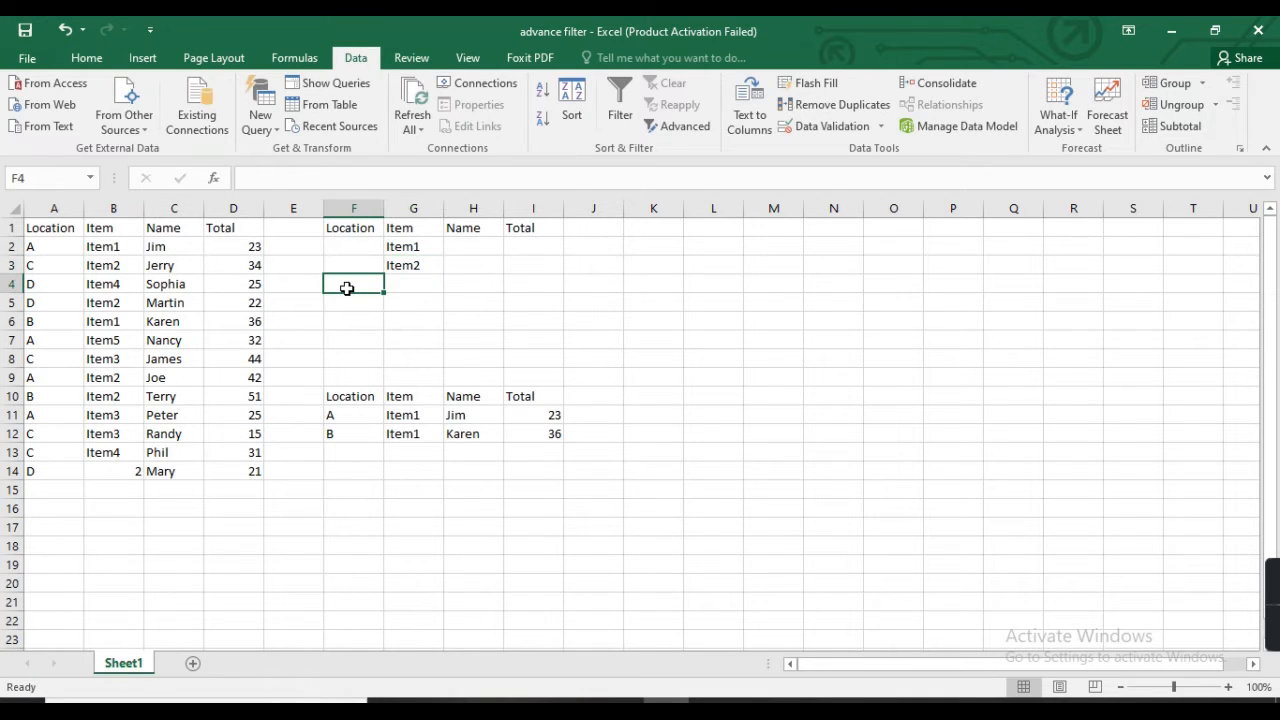
Rerun the Advanced Filter with criteria range F1:I3, copying the results to F10:I10.
left_click(688, 127)
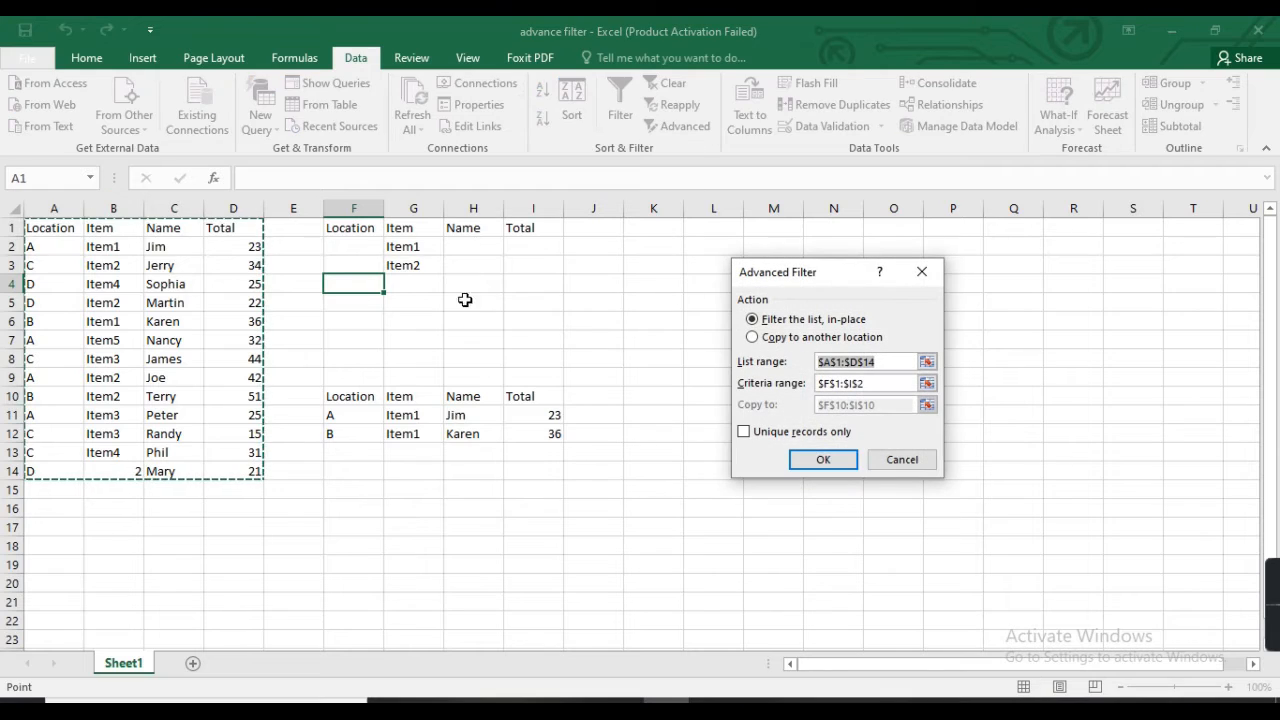
left_click(928, 383)
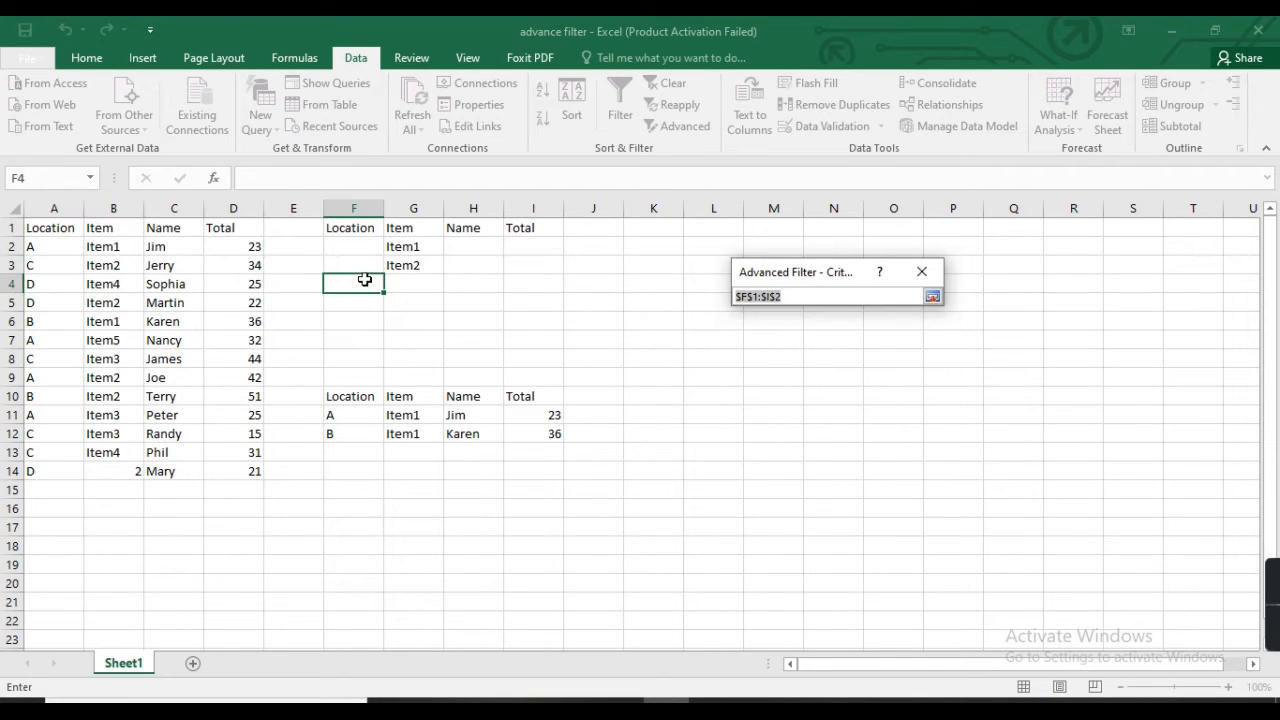
left_click_drag(325, 220, 556, 266)
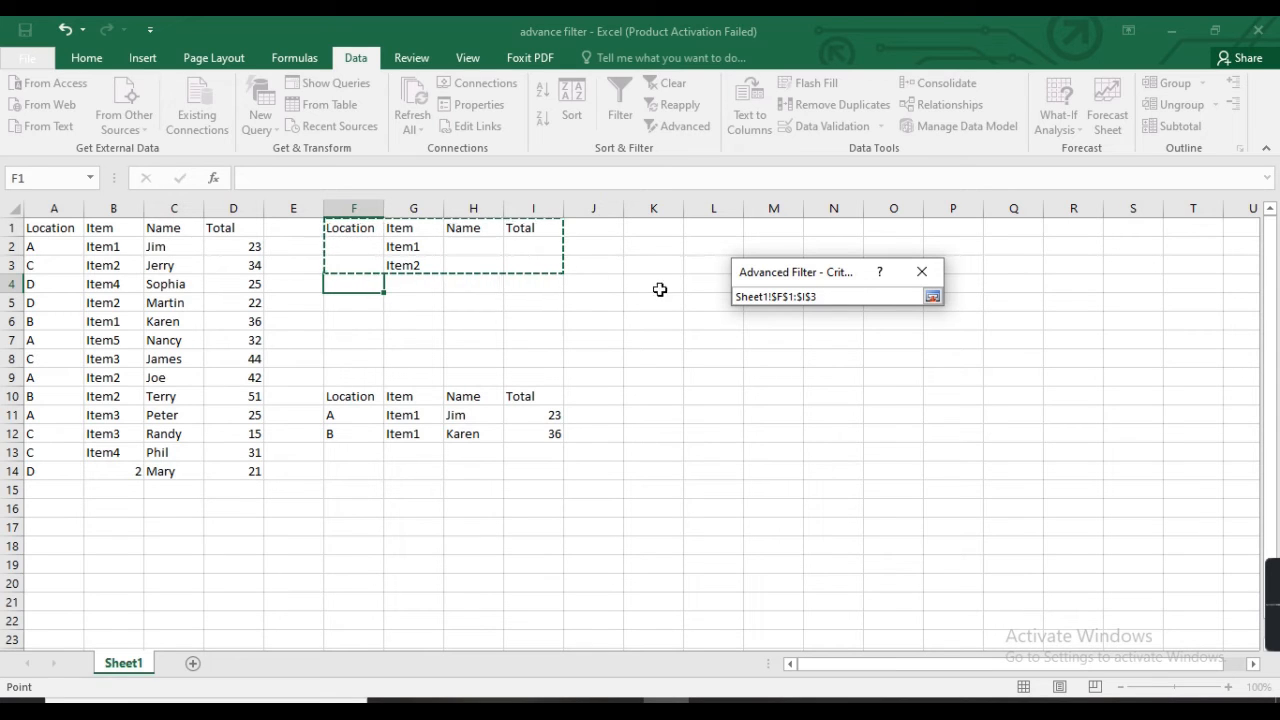
left_click(932, 296)
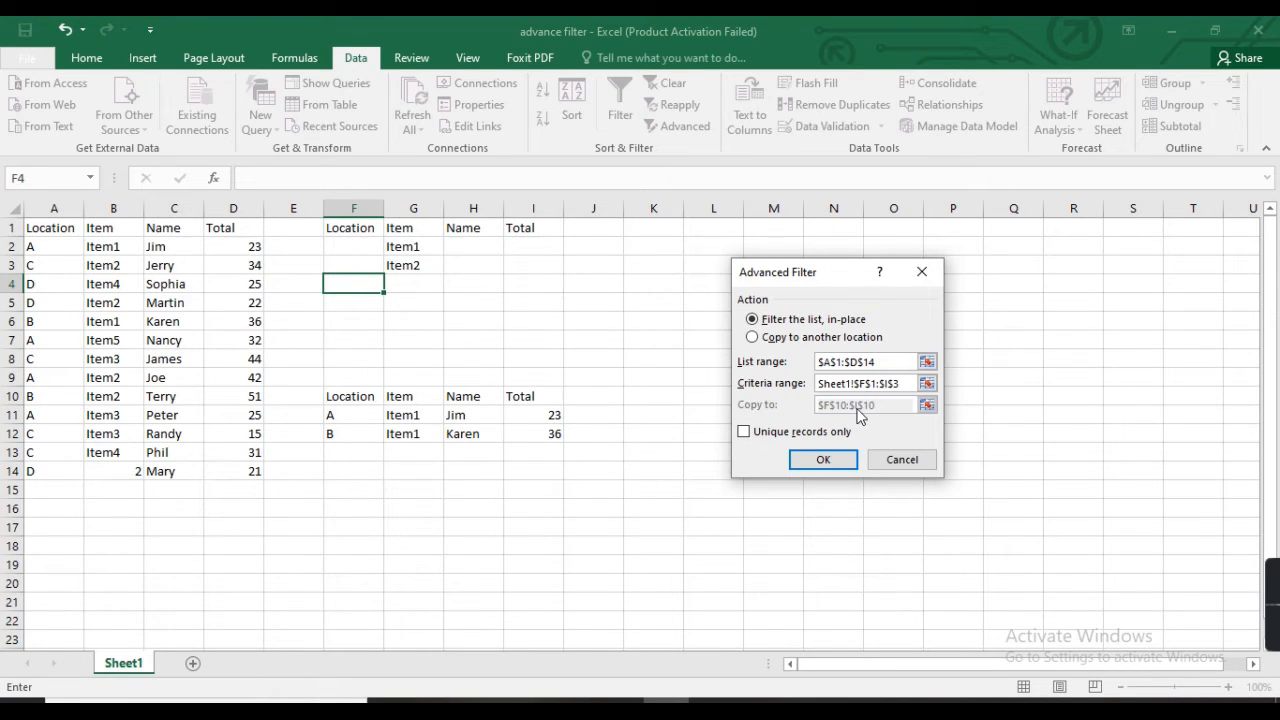
left_click(754, 338)
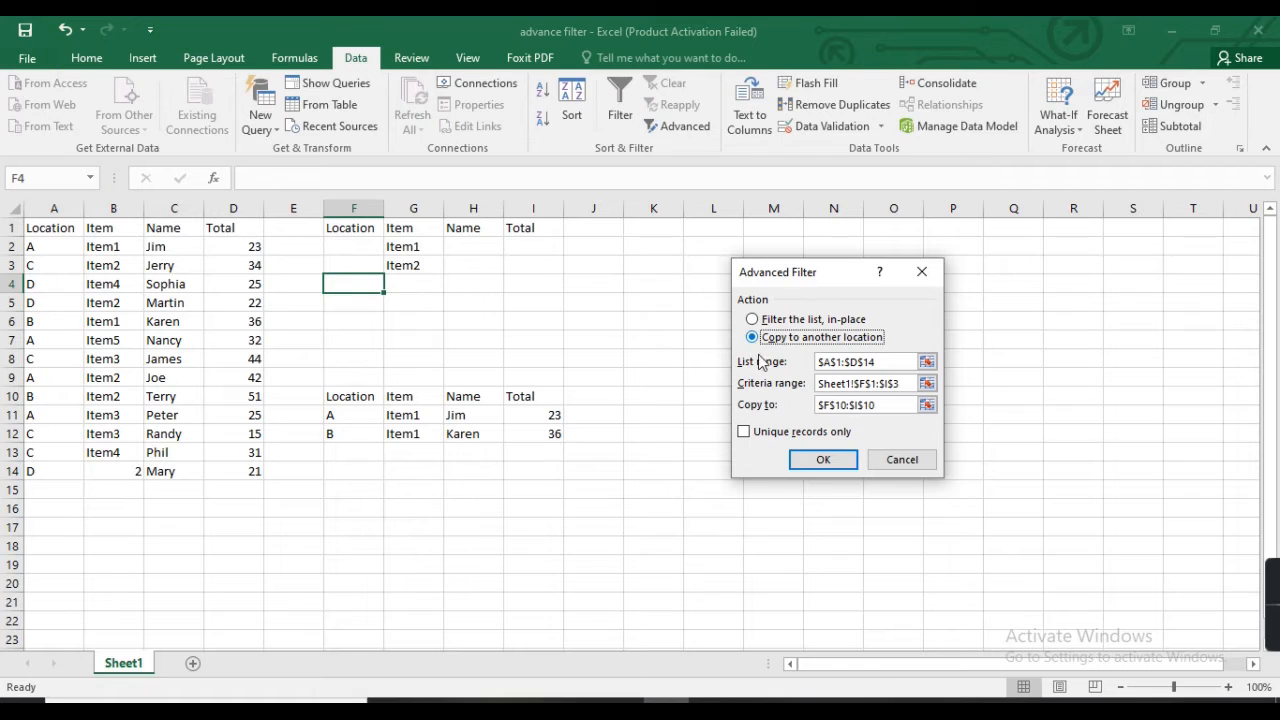
left_click(823, 462)
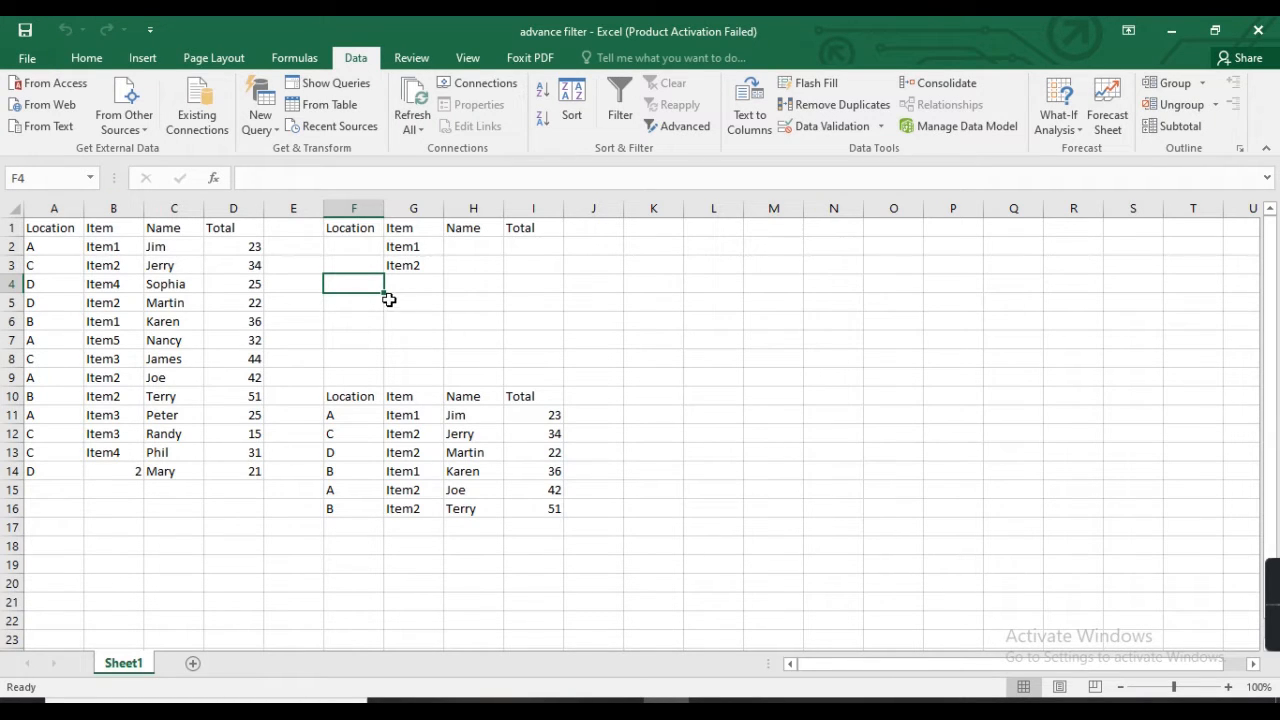
Change the criteria by entering location A in F2 and clearing Item2 from G3.
left_click(349, 246)
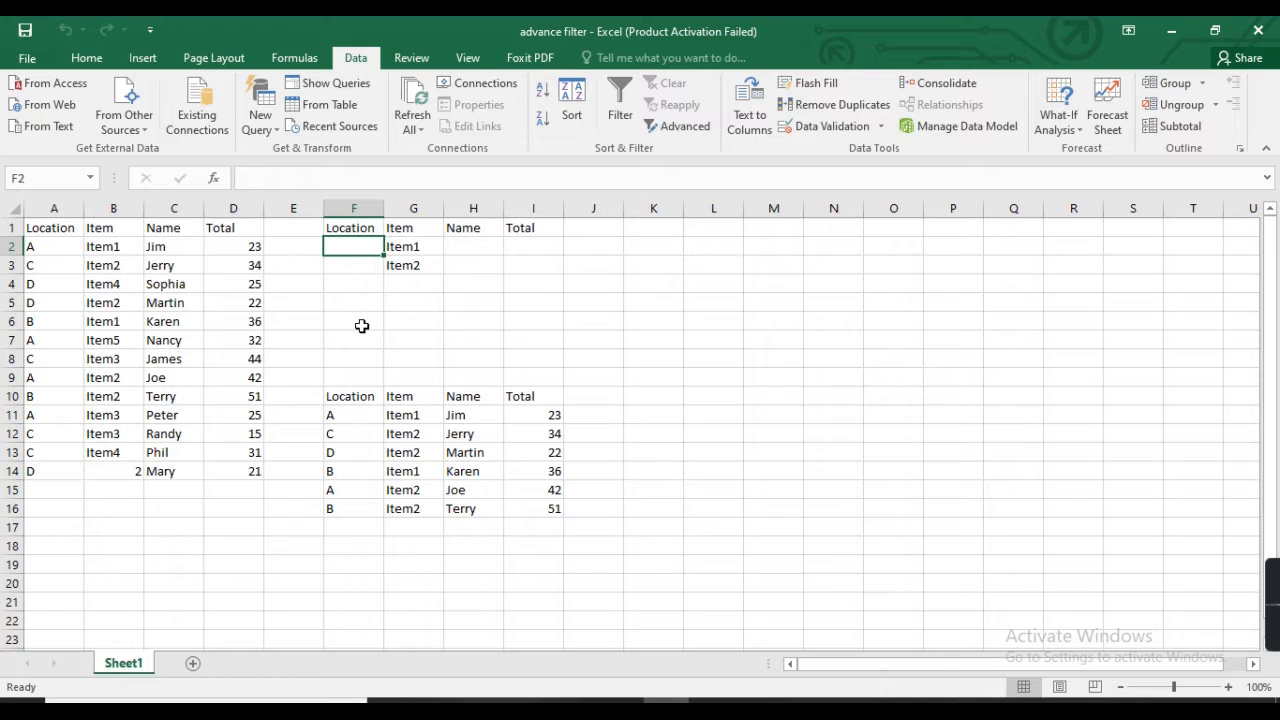
type("A")
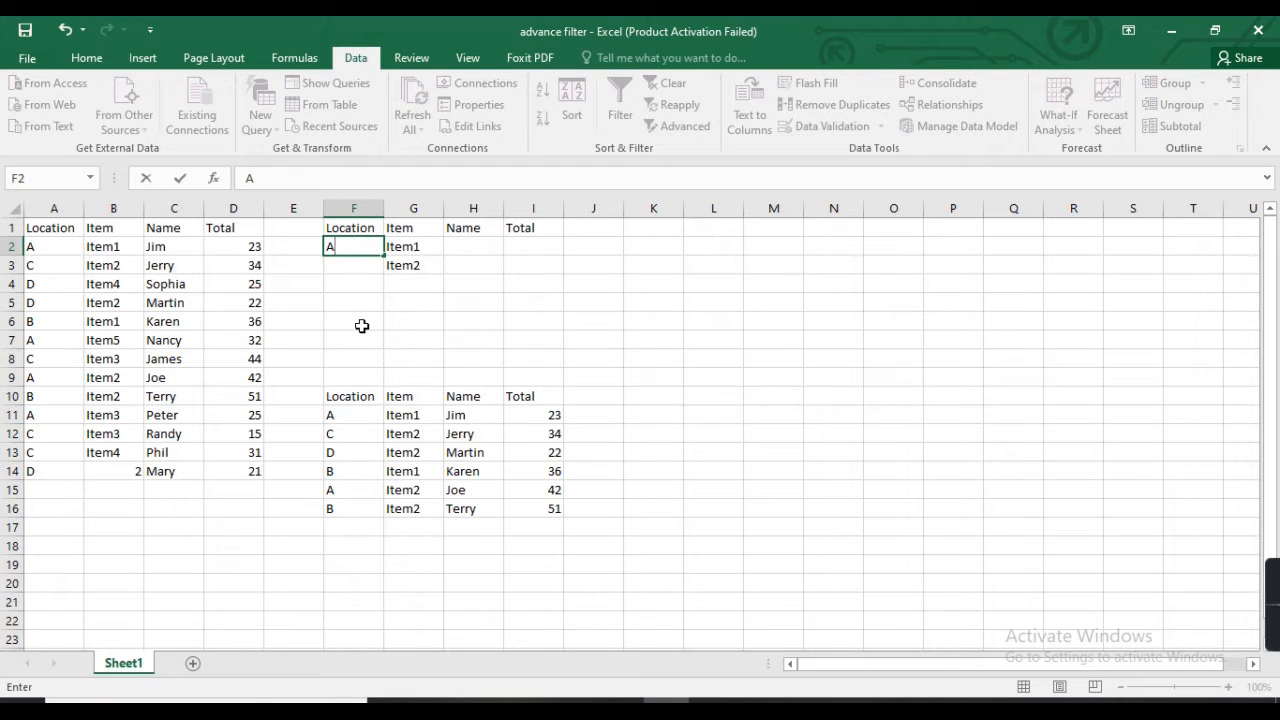
left_click(432, 265)
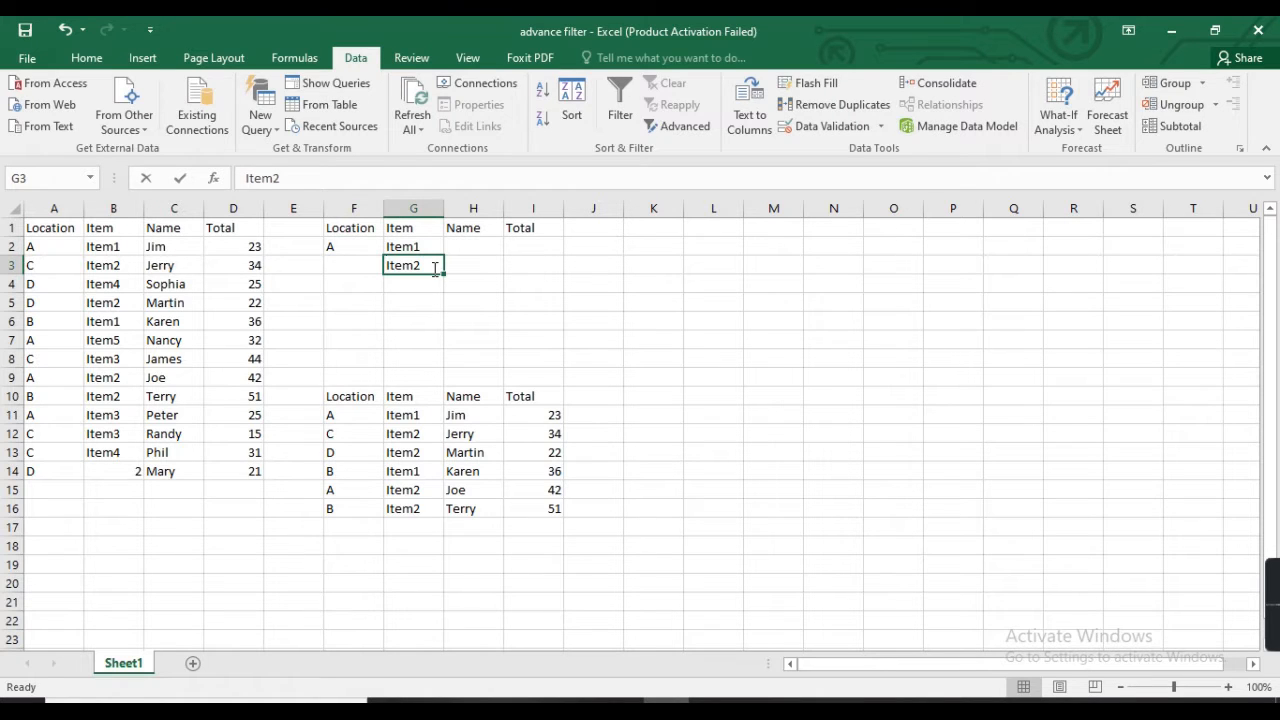
key("BackSpace")
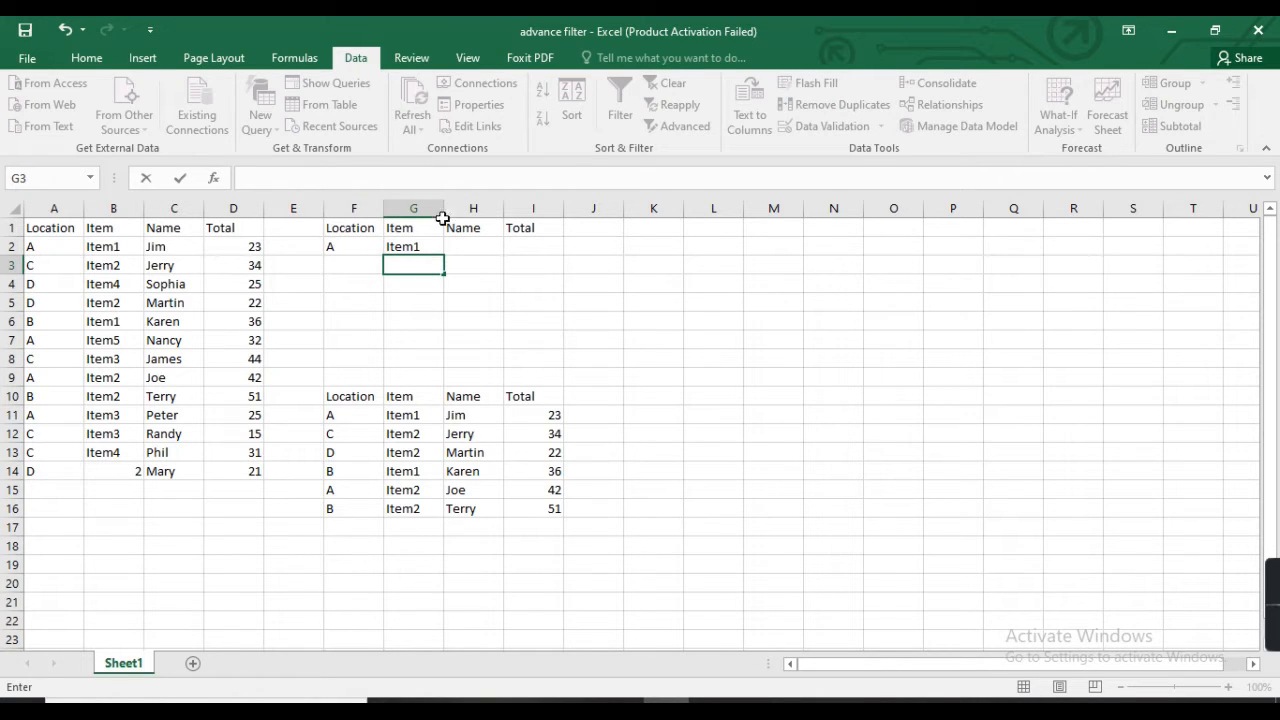
left_click(353, 305)
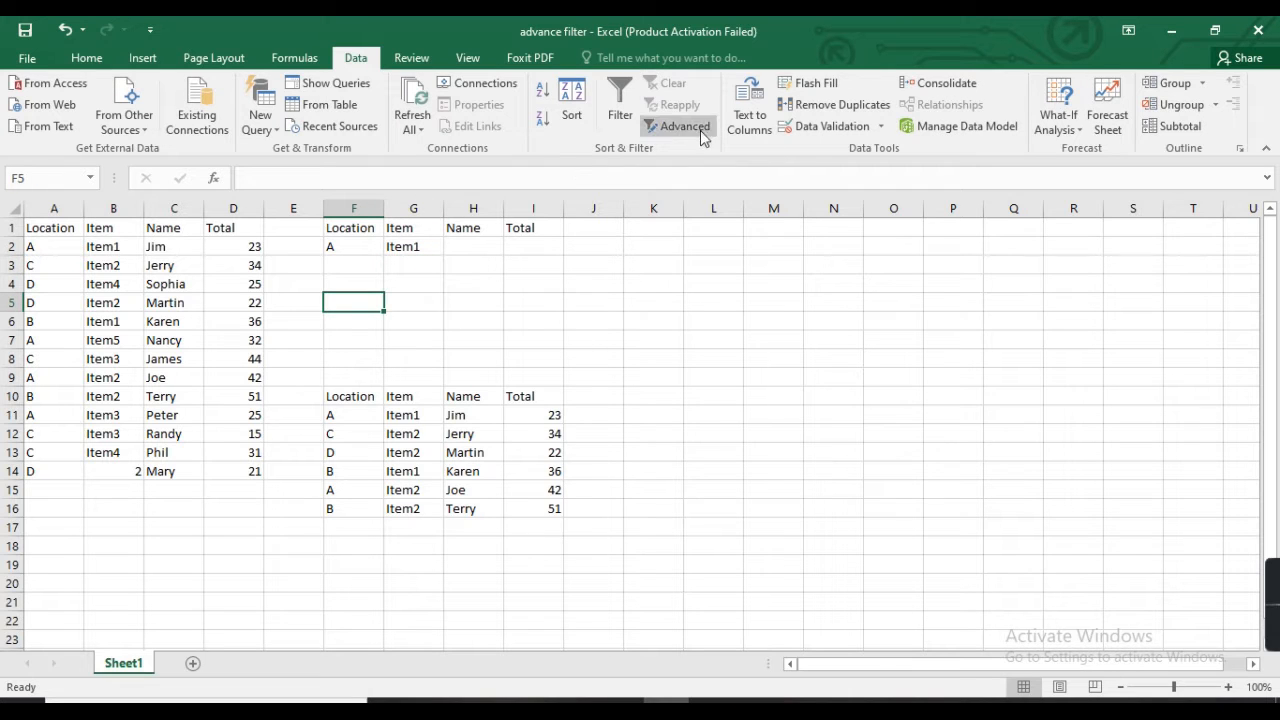
Rerun the Advanced Filter with criteria range F1:I2, copying the matching rows to F10:I10.
left_click(686, 126)
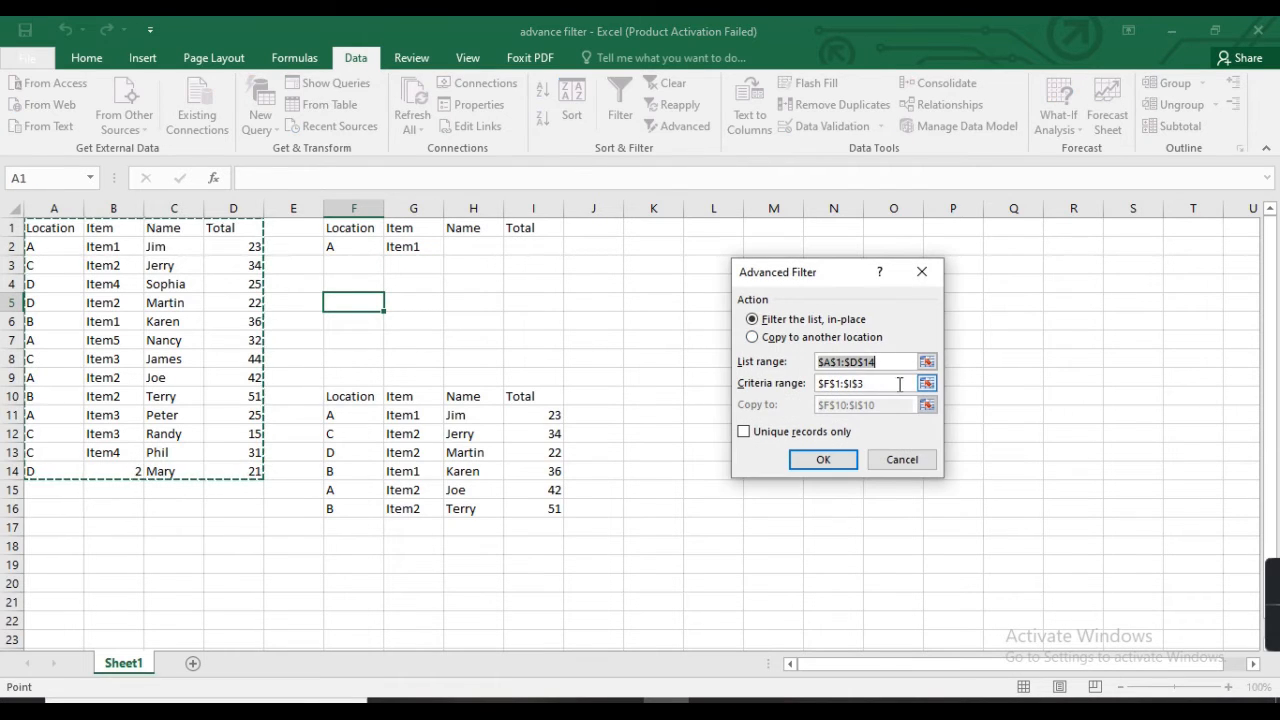
left_click(928, 385)
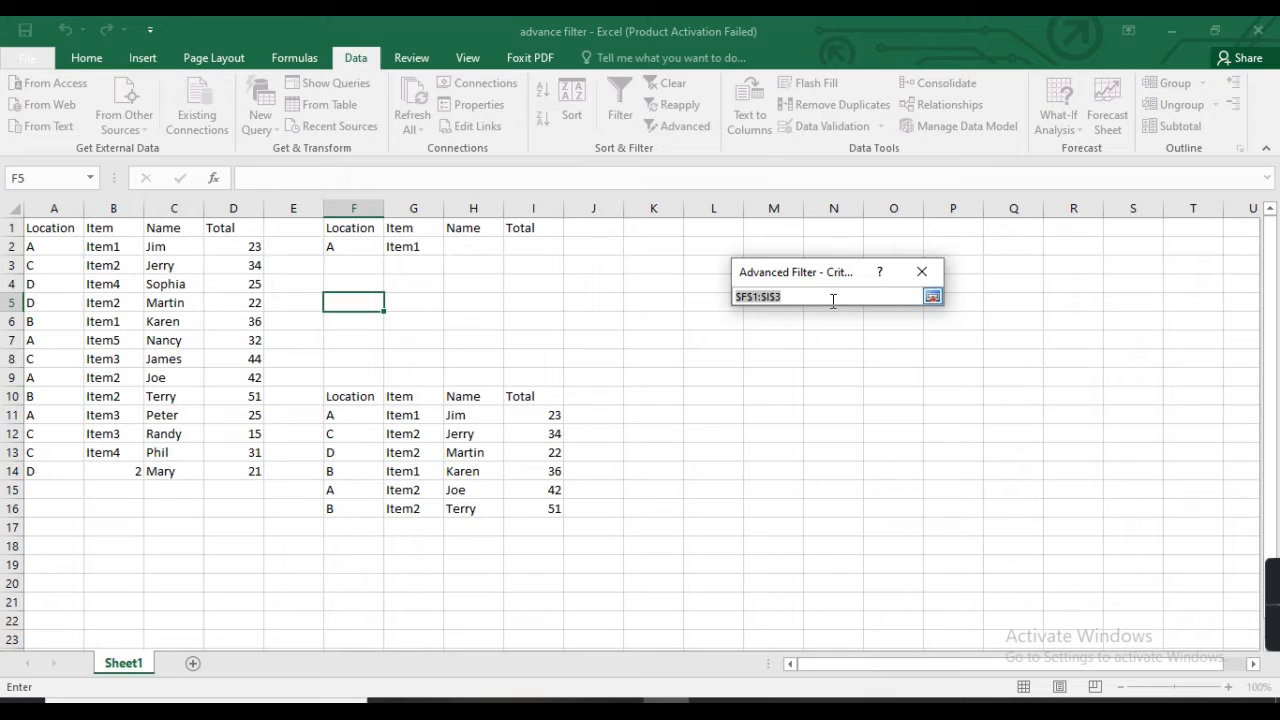
left_click_drag(330, 222, 515, 246)
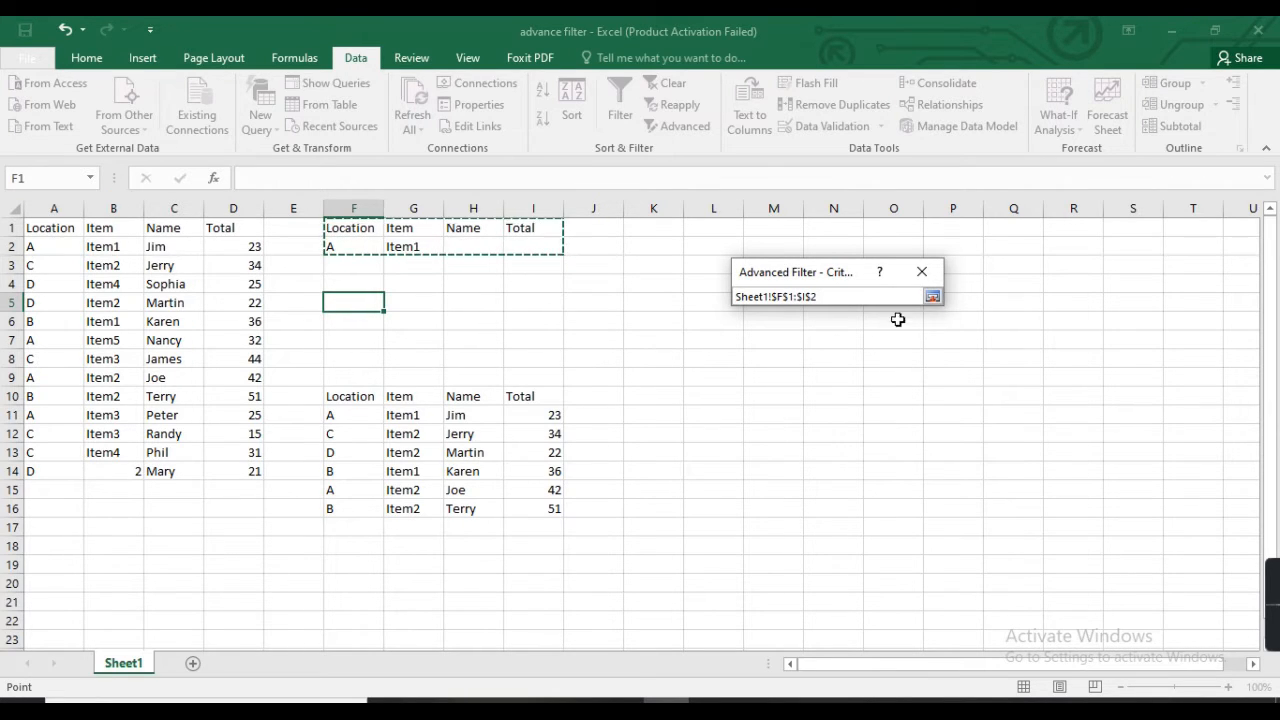
left_click(931, 298)
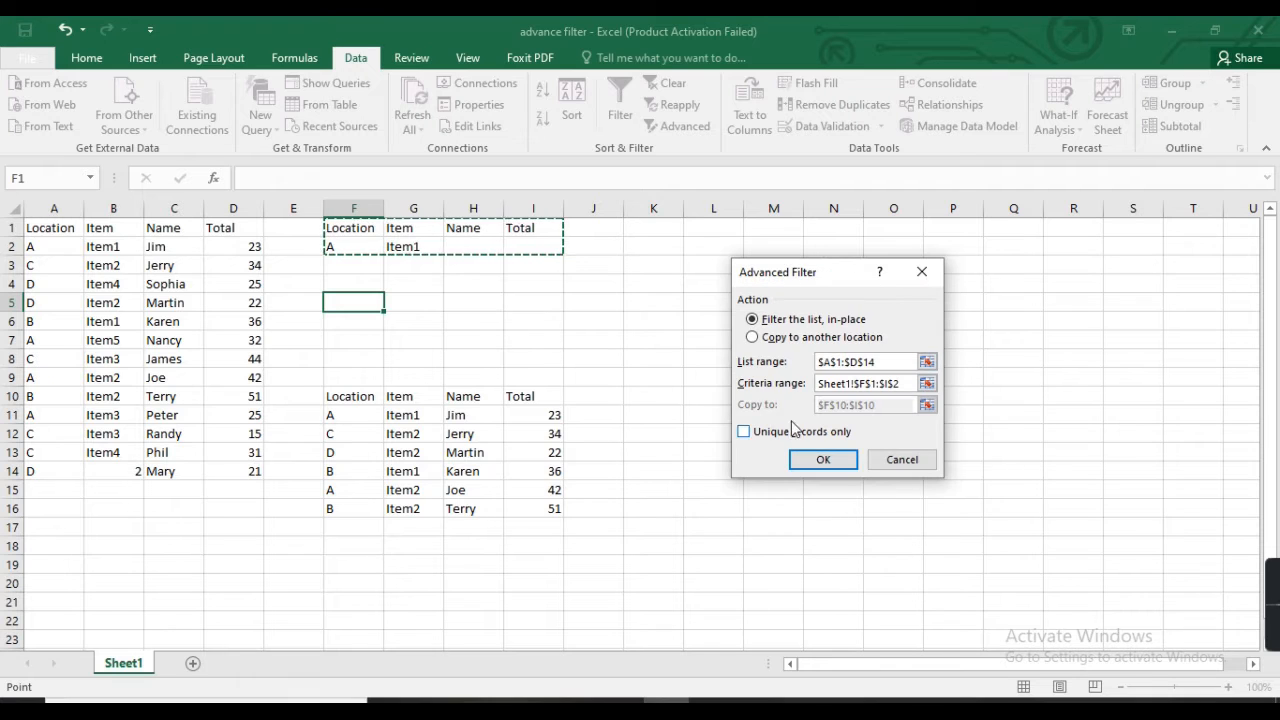
left_click(752, 337)
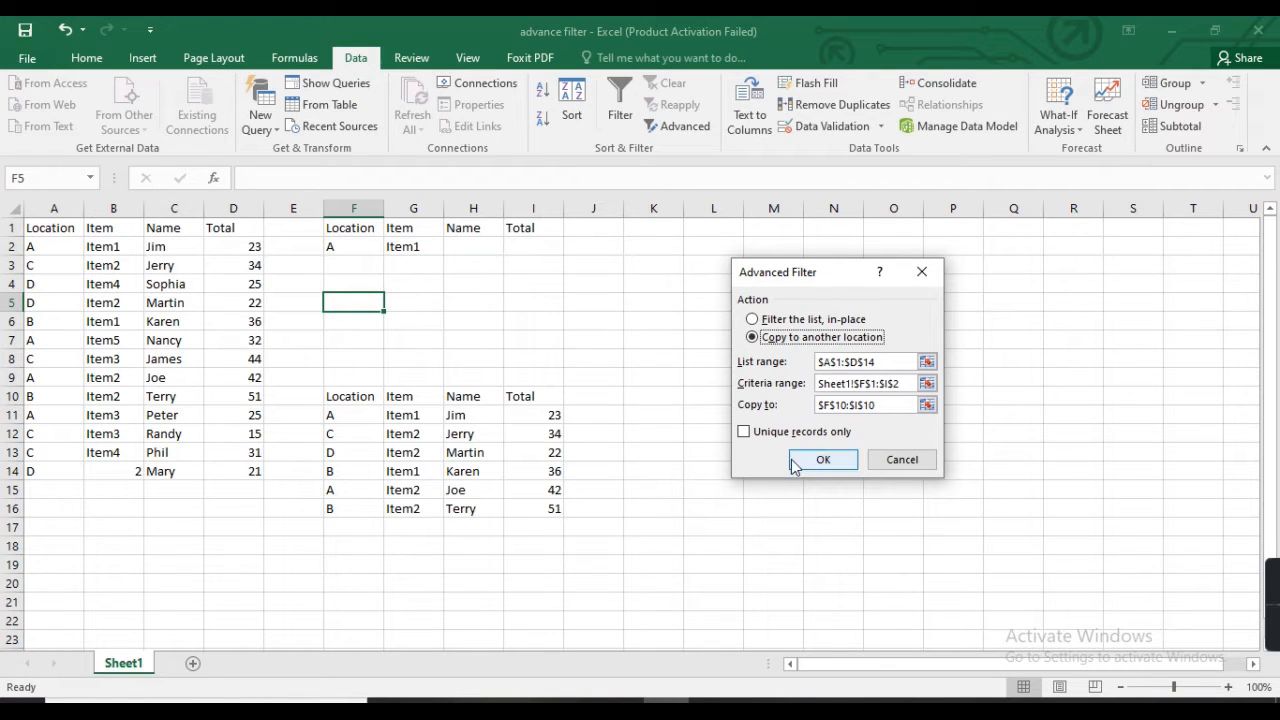
left_click(822, 460)
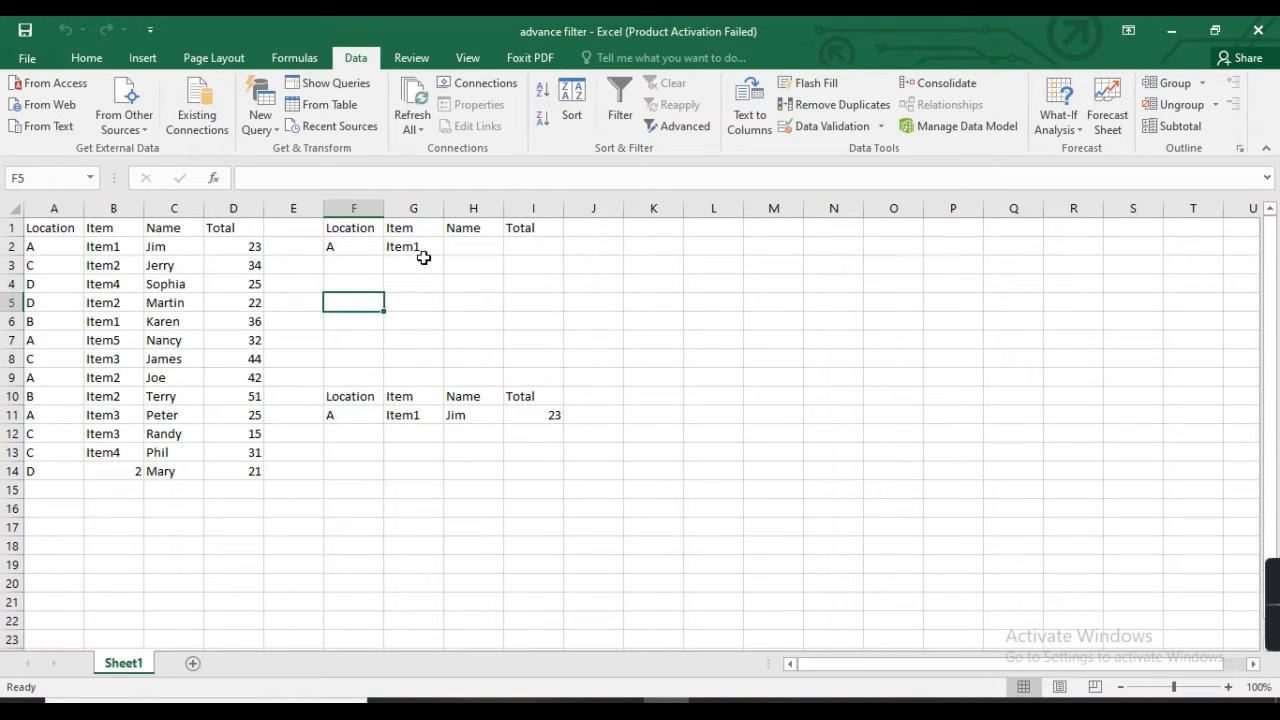
Change the criteria by entering >20 under Total in I2 and clearing the Item and Location entries in G2 and F2.
left_click(537, 246)
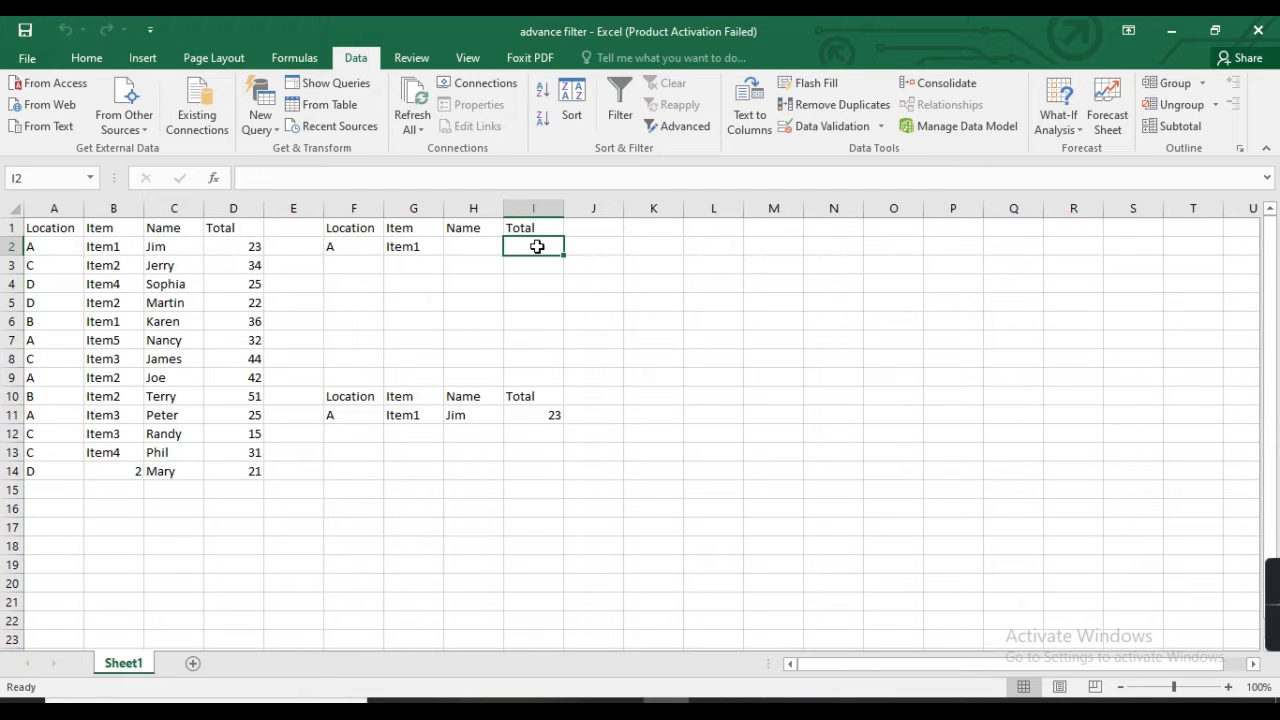
type(">20")
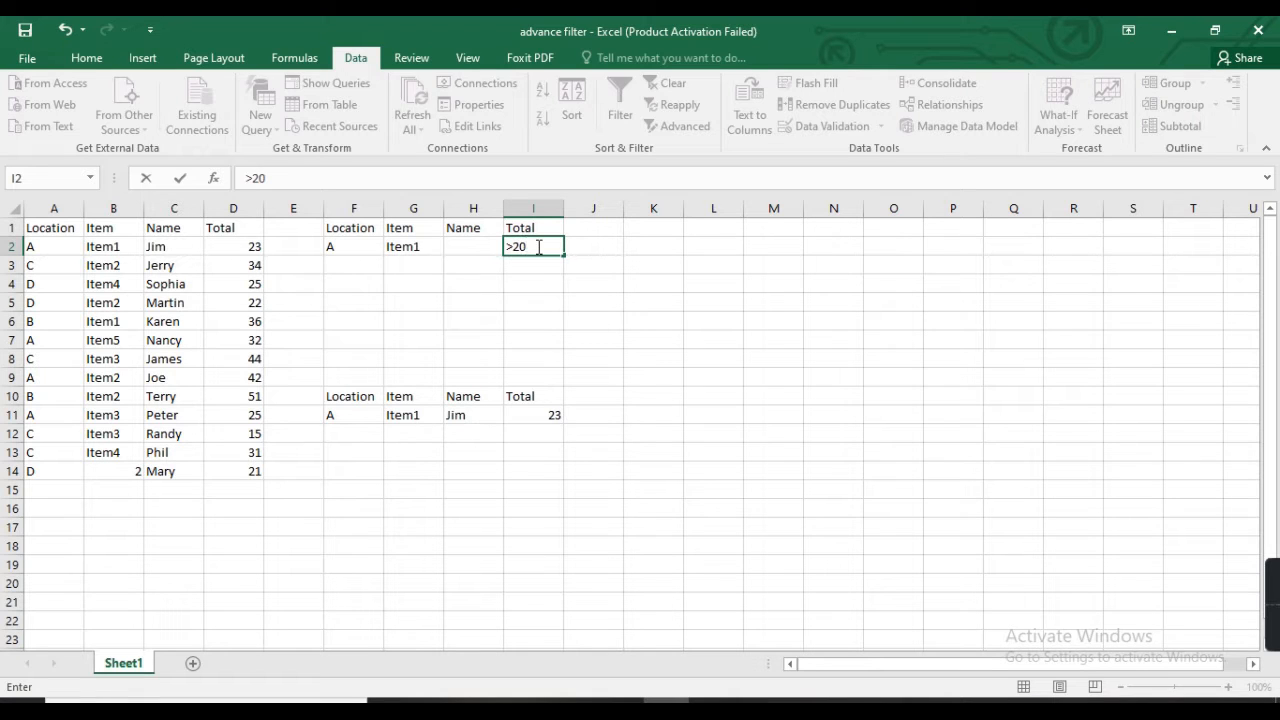
left_click(431, 253)
key("BackSpace")
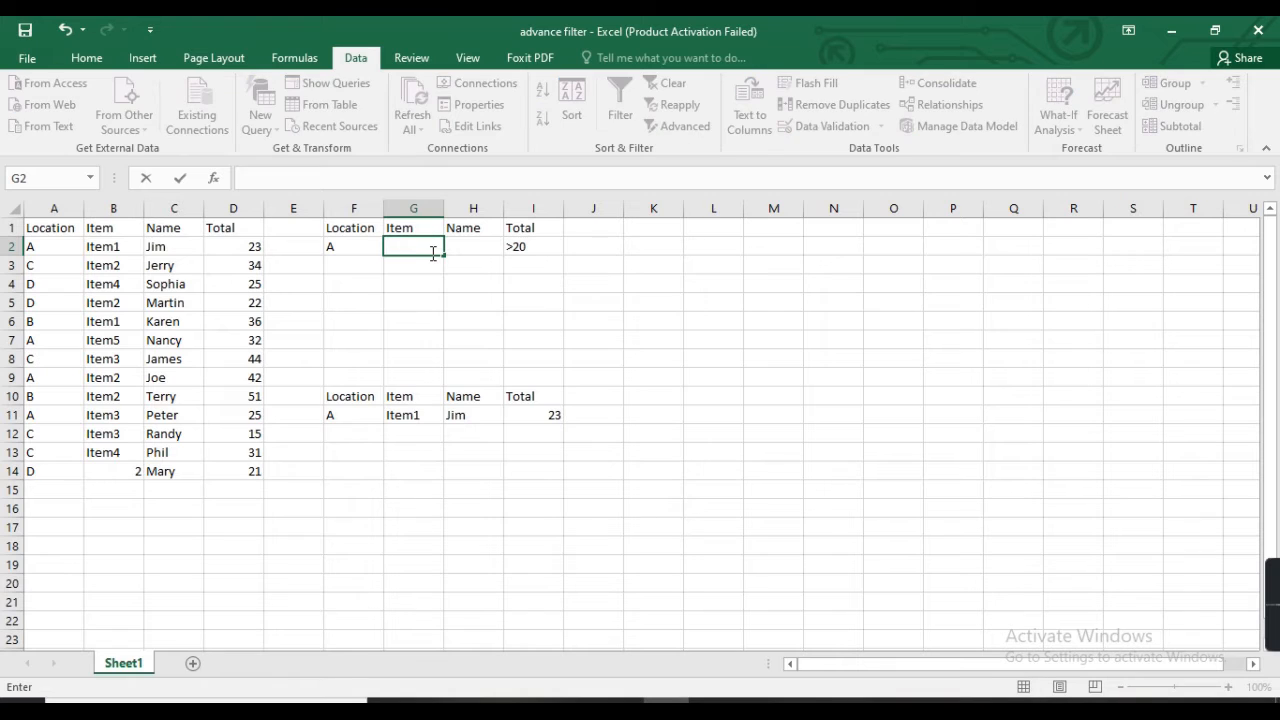
left_click(343, 247)
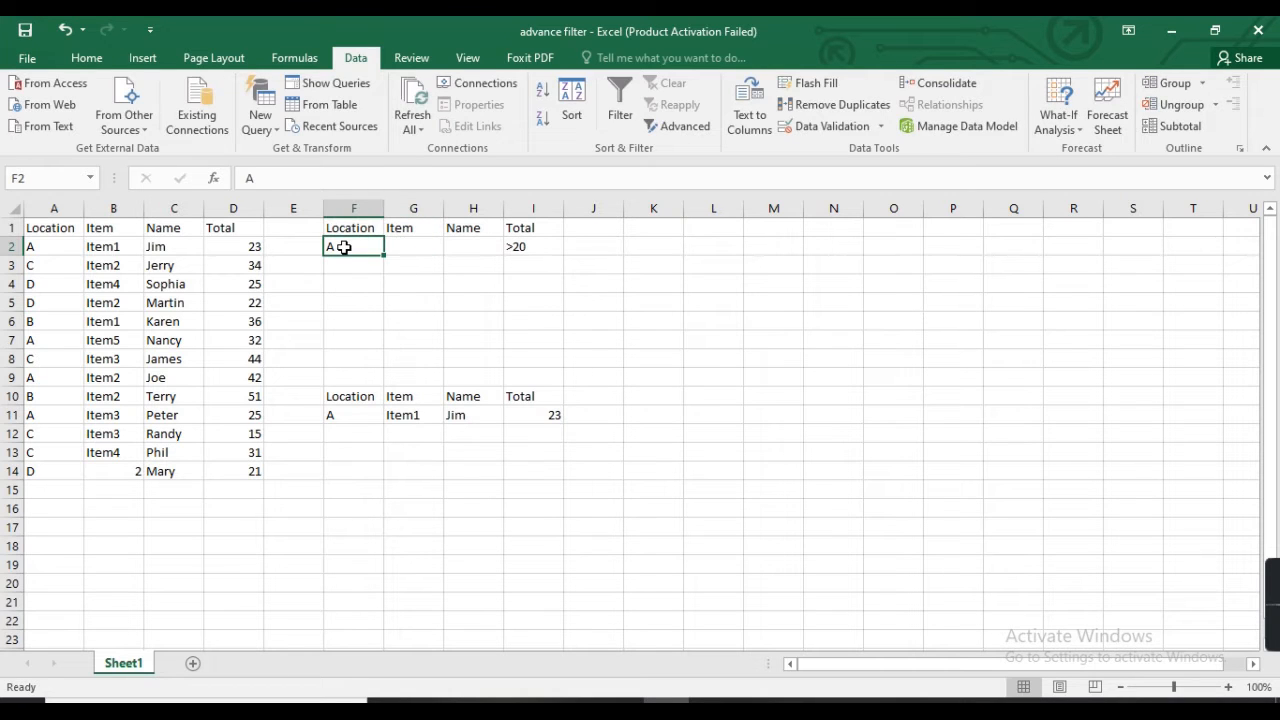
key("BackSpace")
left_click(342, 283)
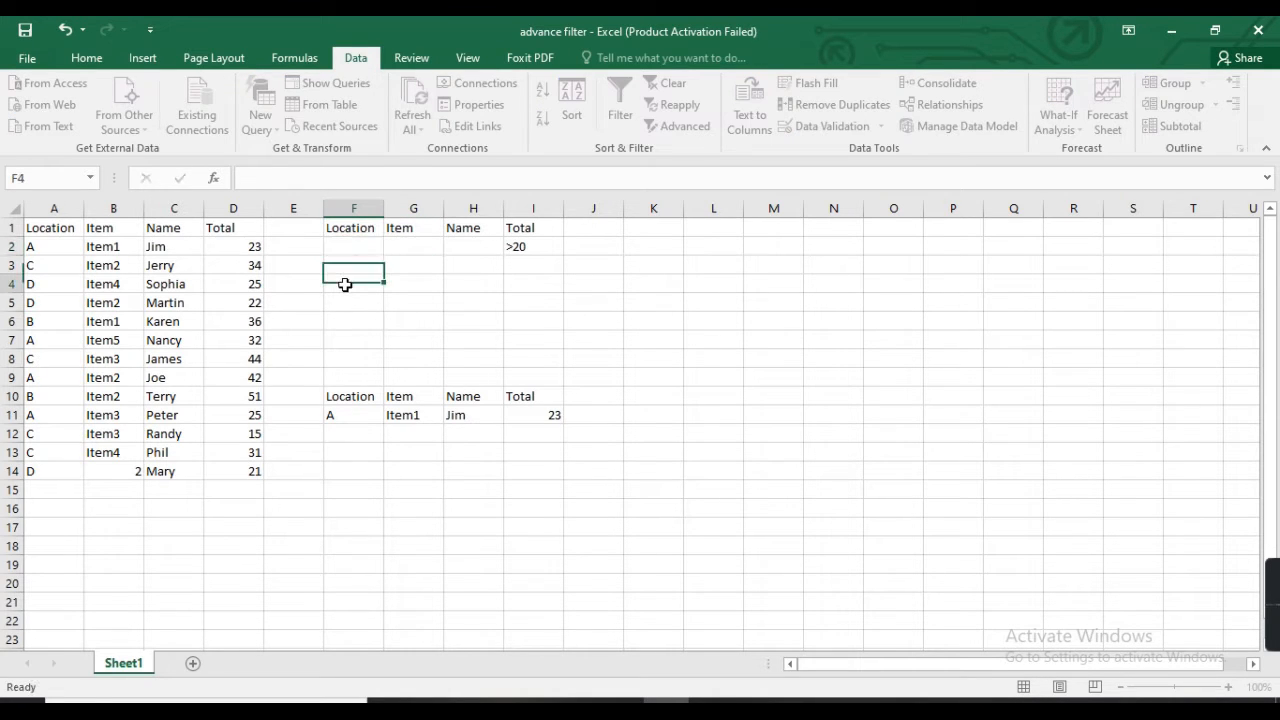
Start a new Advanced Filter on the list and reselect F1:I2 as its criteria range.
left_click(690, 128)
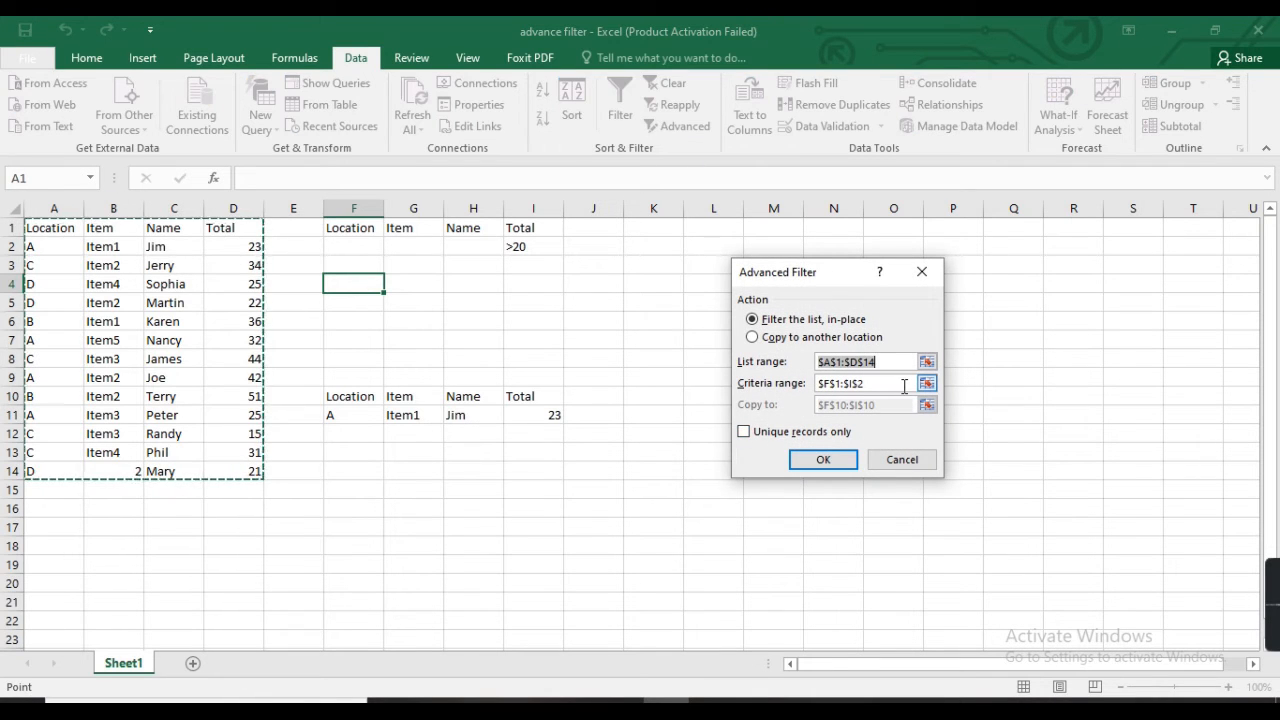
left_click(904, 386)
left_click(927, 386)
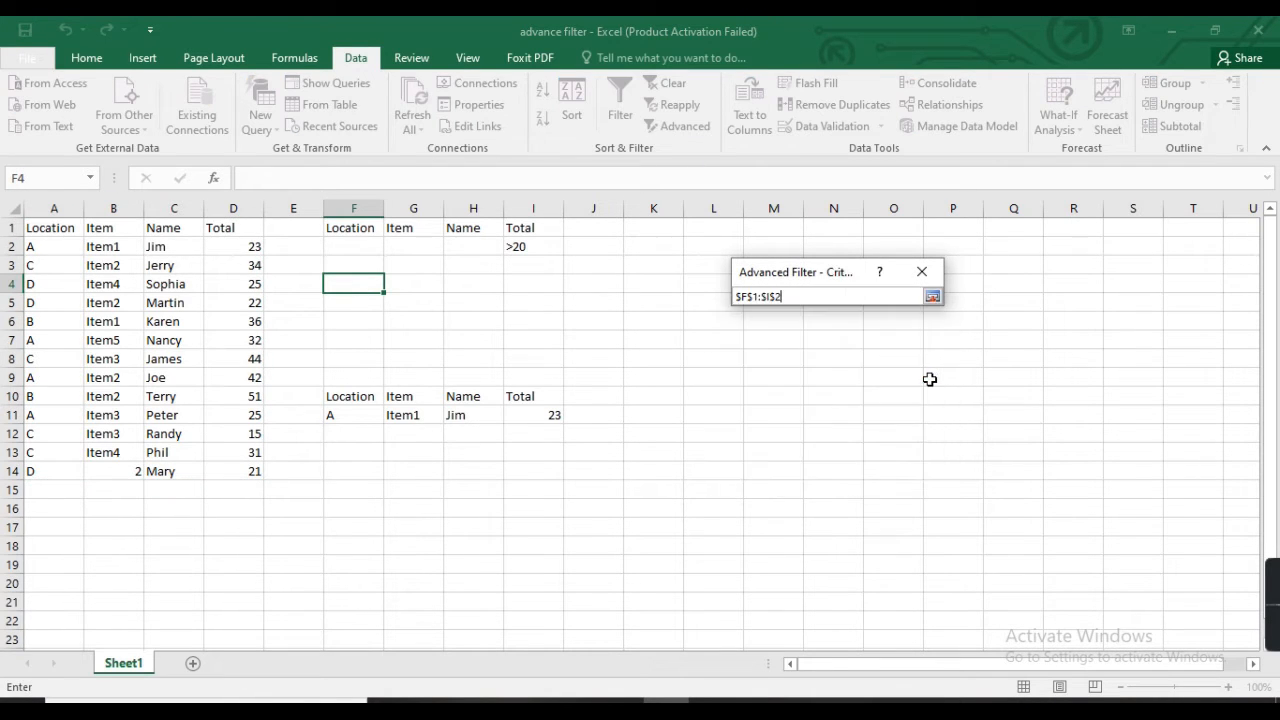
left_click_drag(326, 222, 520, 246)
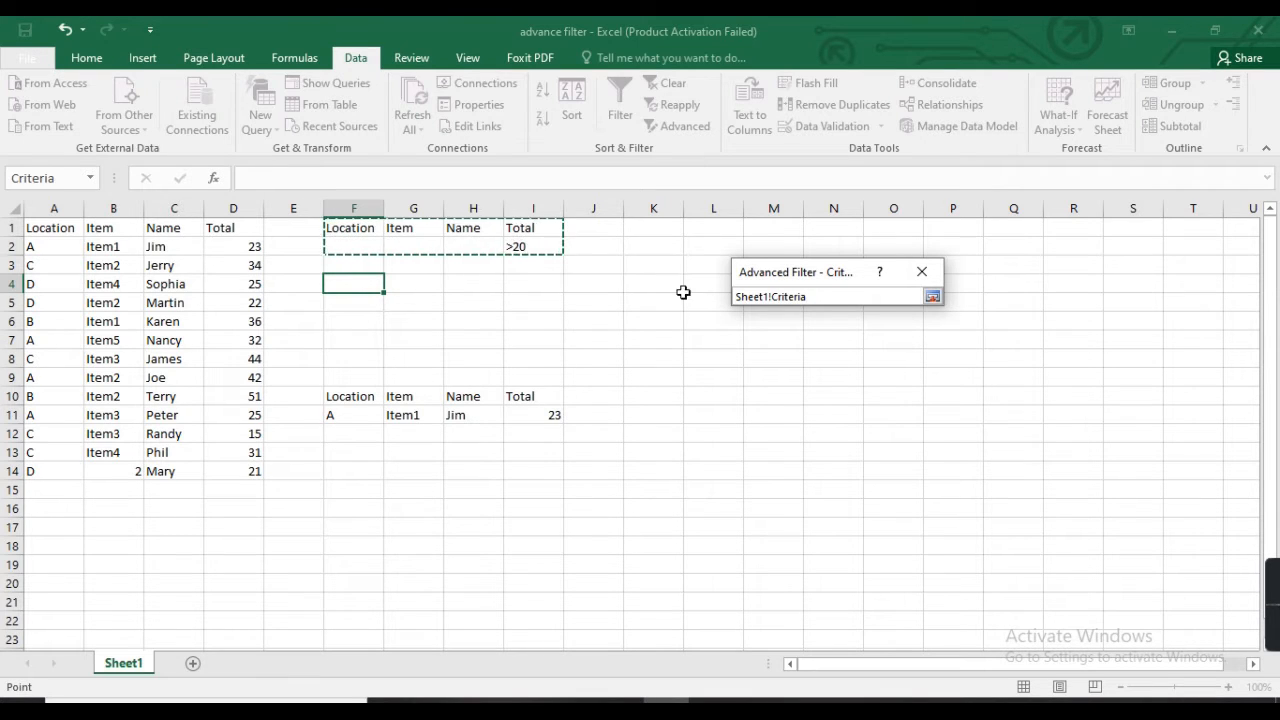
left_click(933, 296)
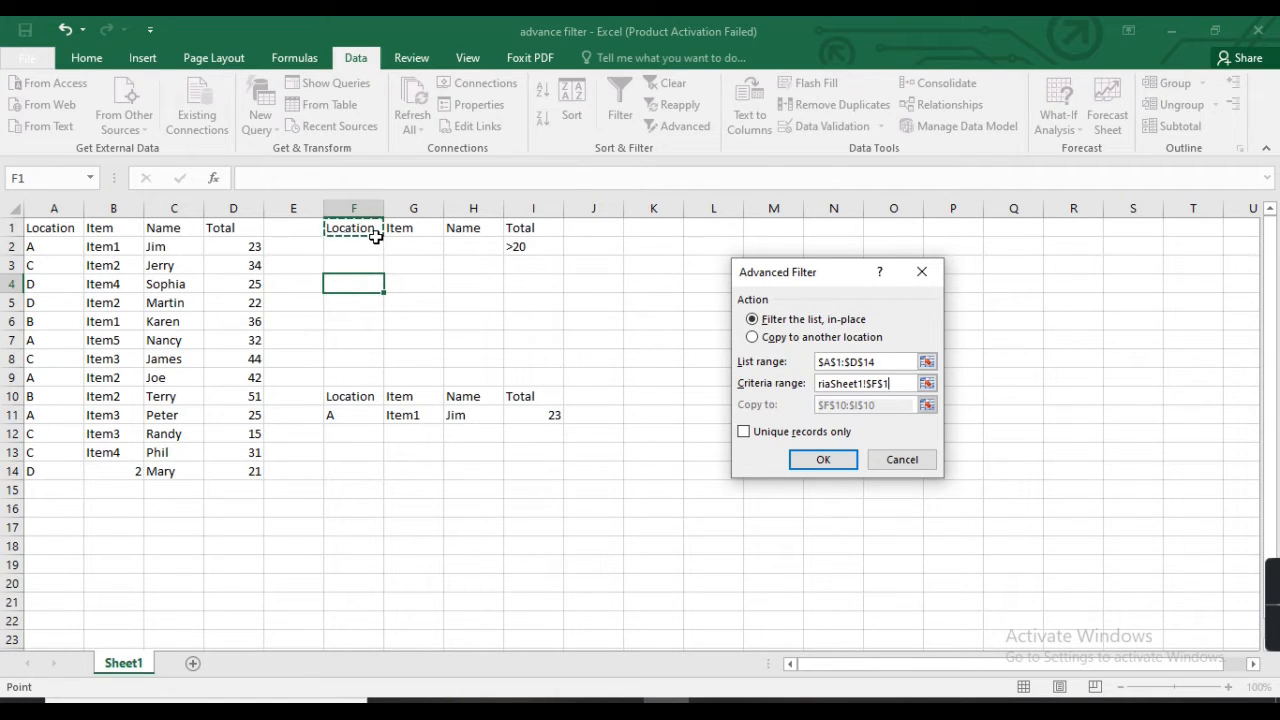
left_click_drag(370, 240, 525, 234)
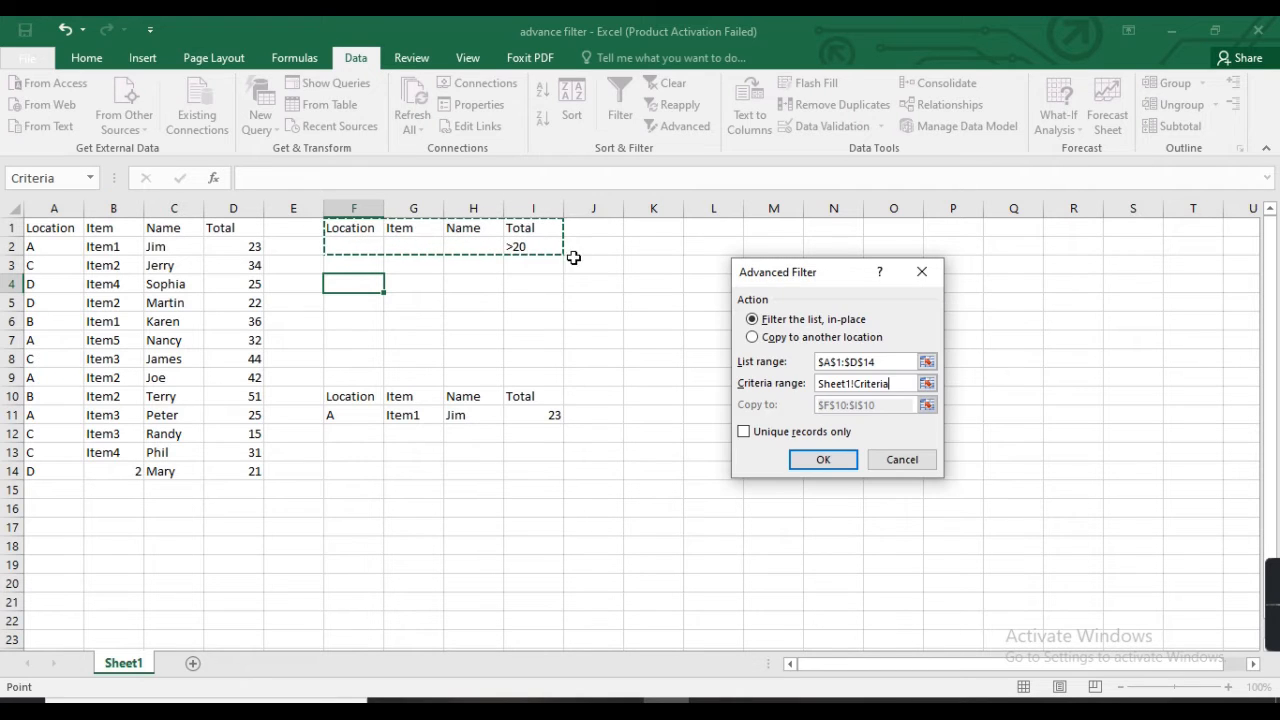
left_click(926, 386)
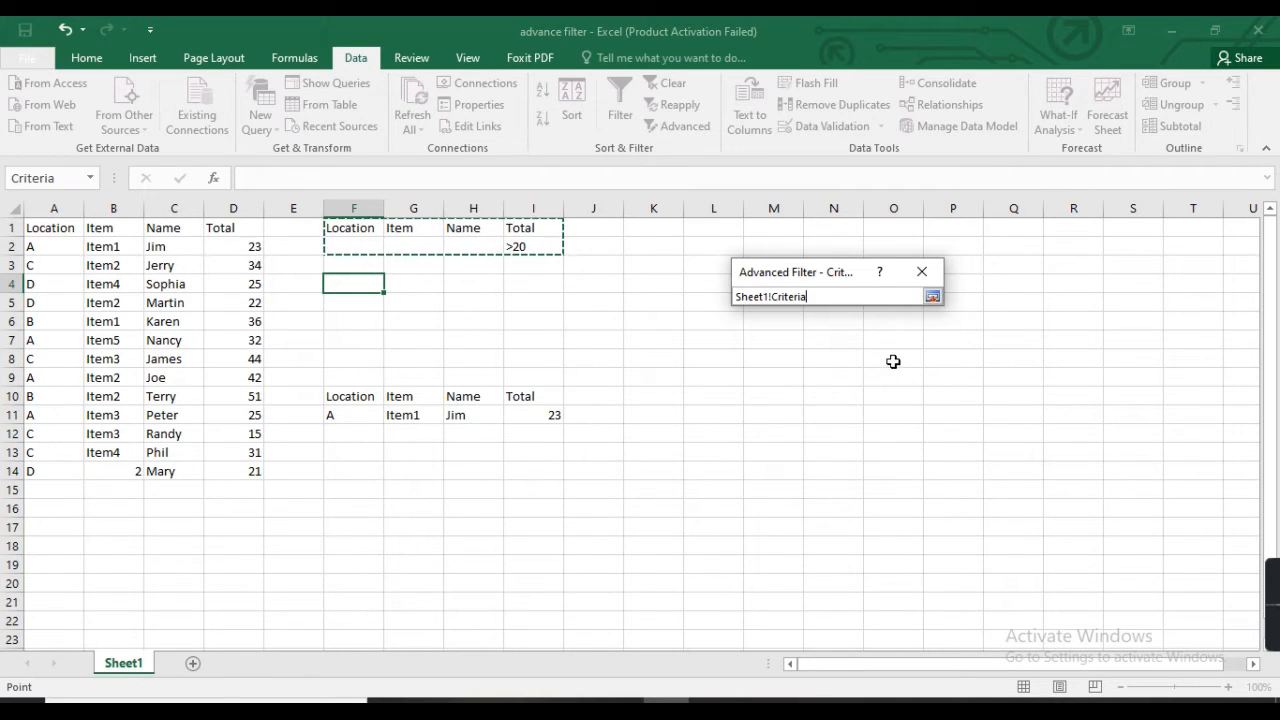
left_click(931, 297)
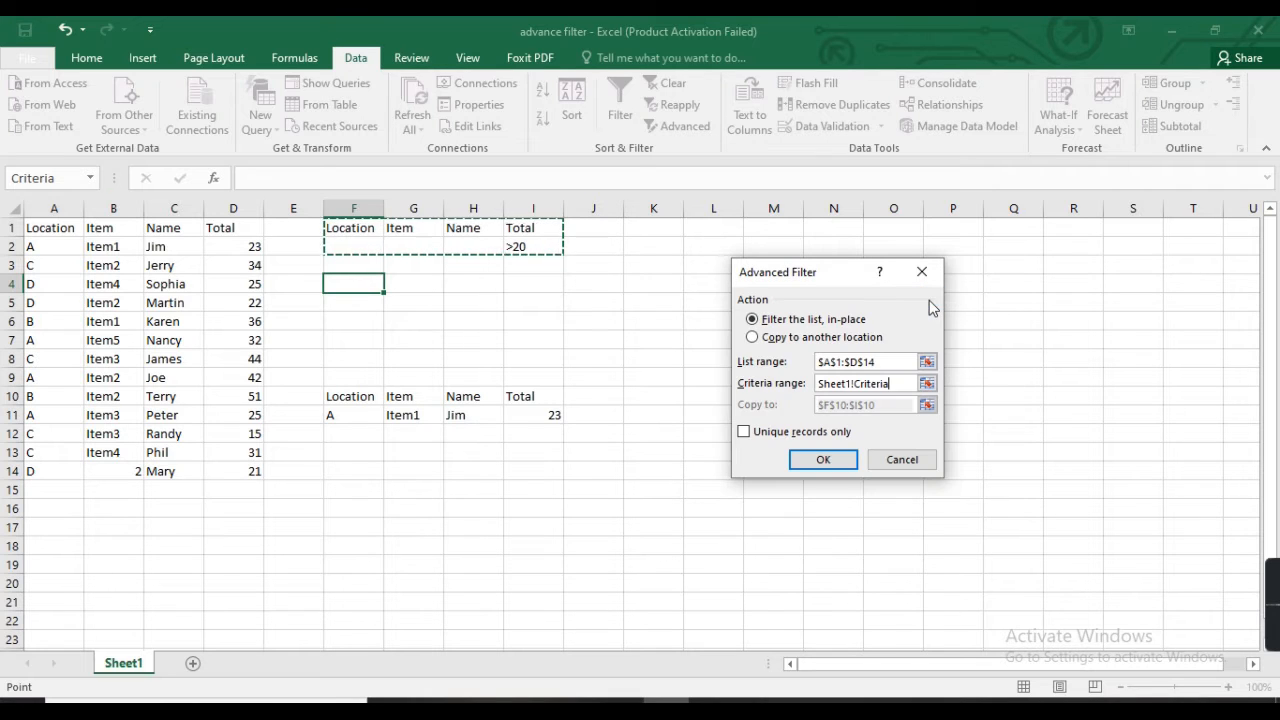
Set the filter to copy its results to another location at F10:I10, and run it.
left_click(752, 338)
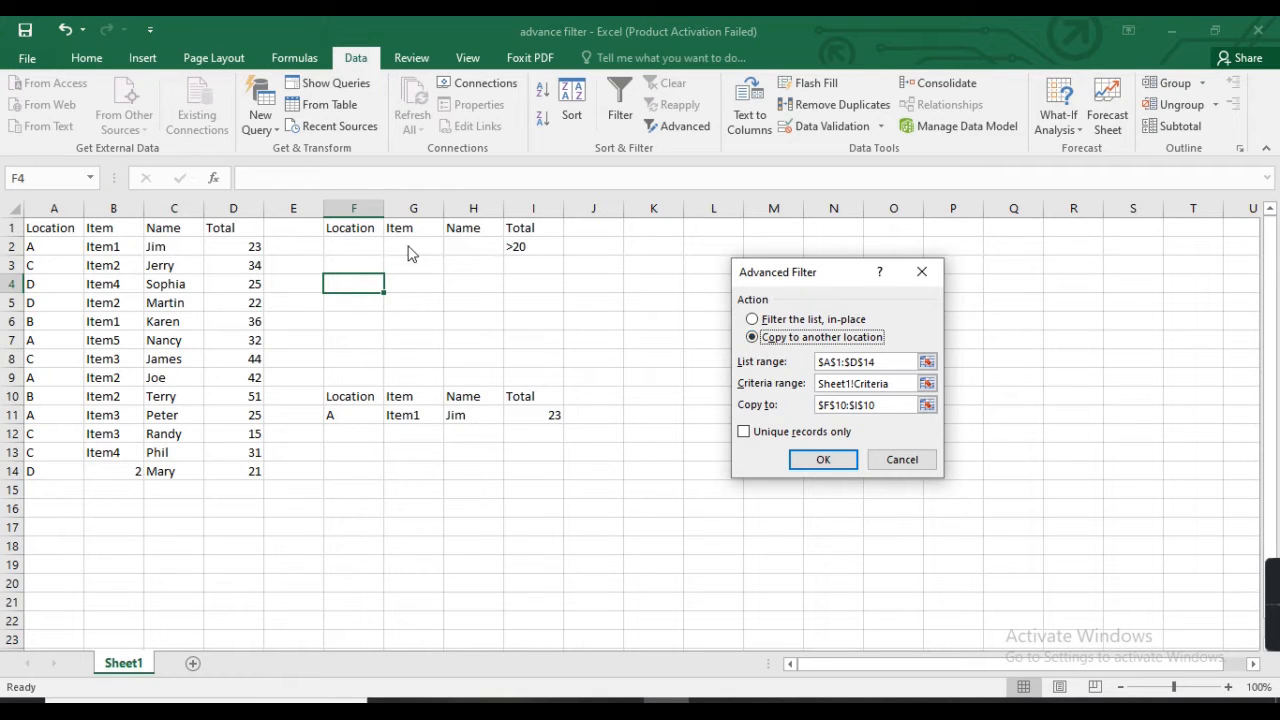
left_click(927, 384)
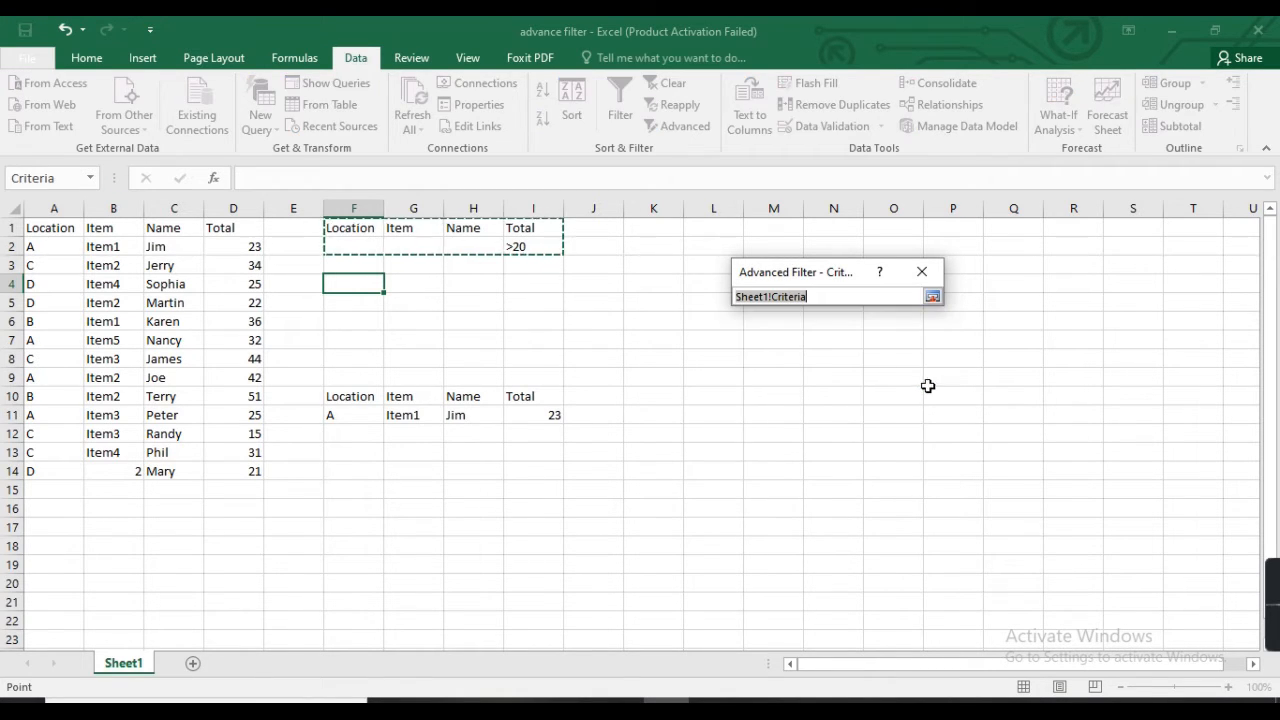
left_click(931, 296)
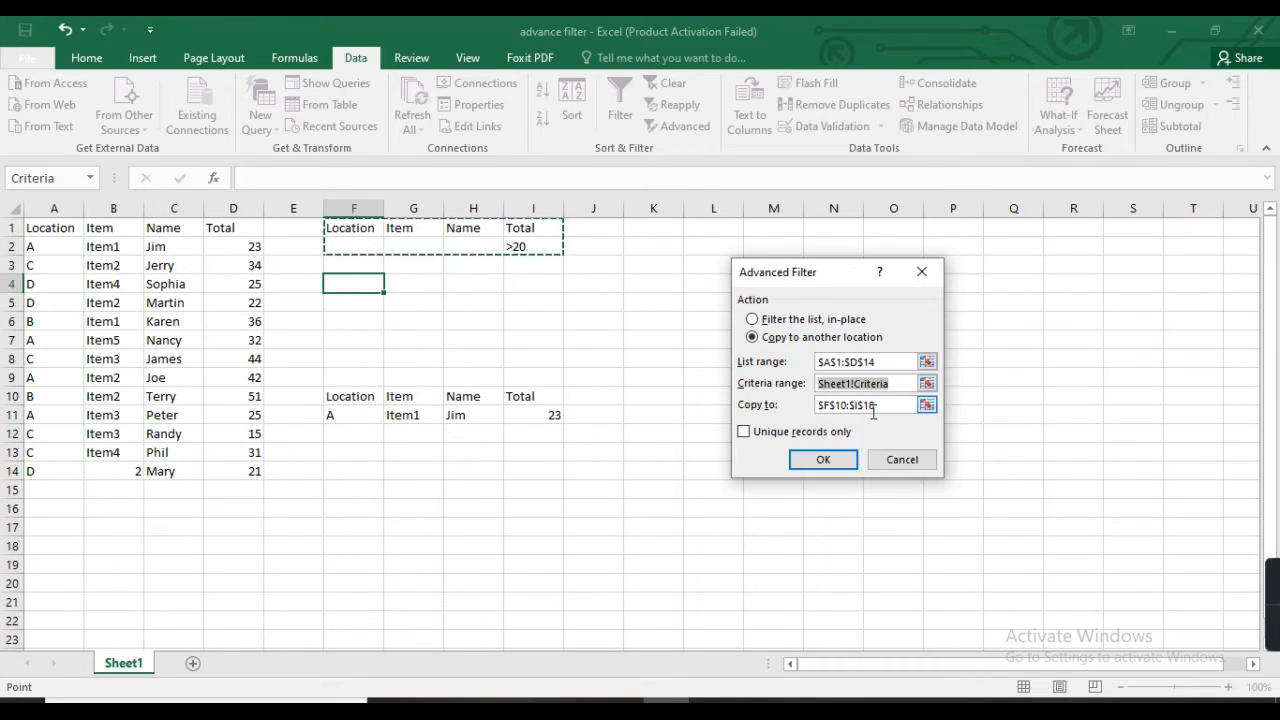
left_click(824, 462)
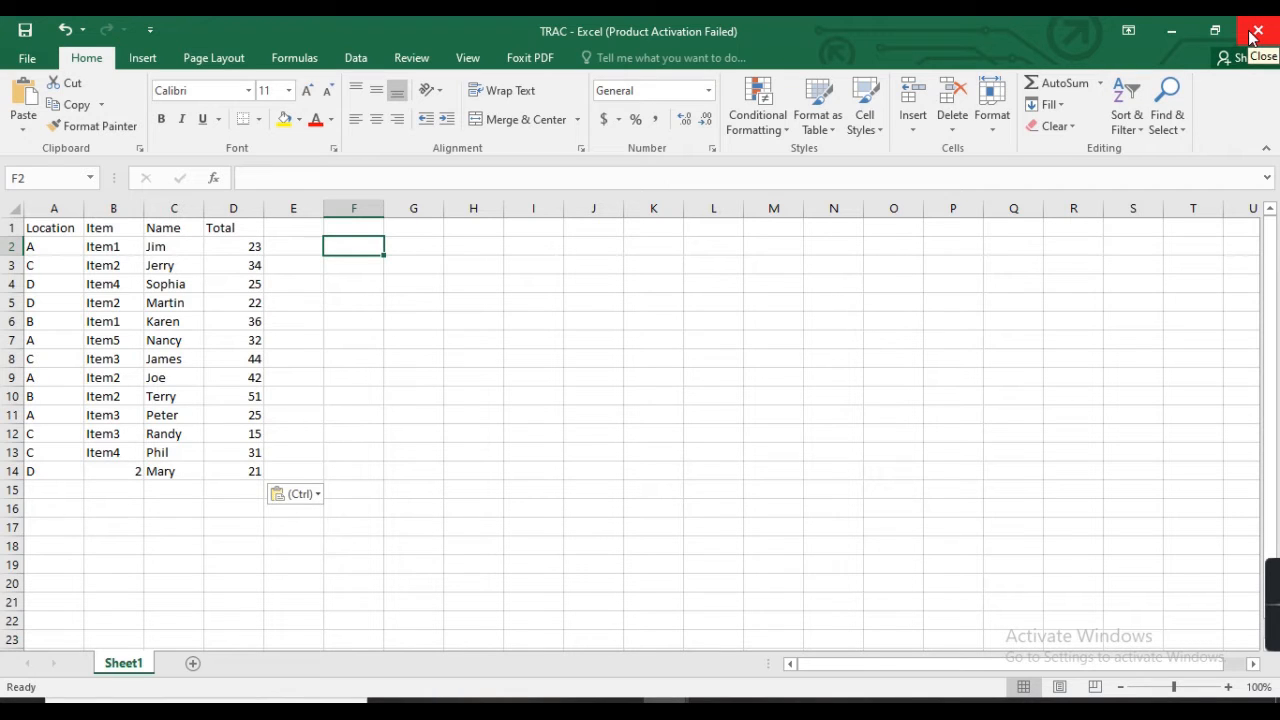
Save the TRAC workbook and close all the Excel windows.
left_click(26, 34)
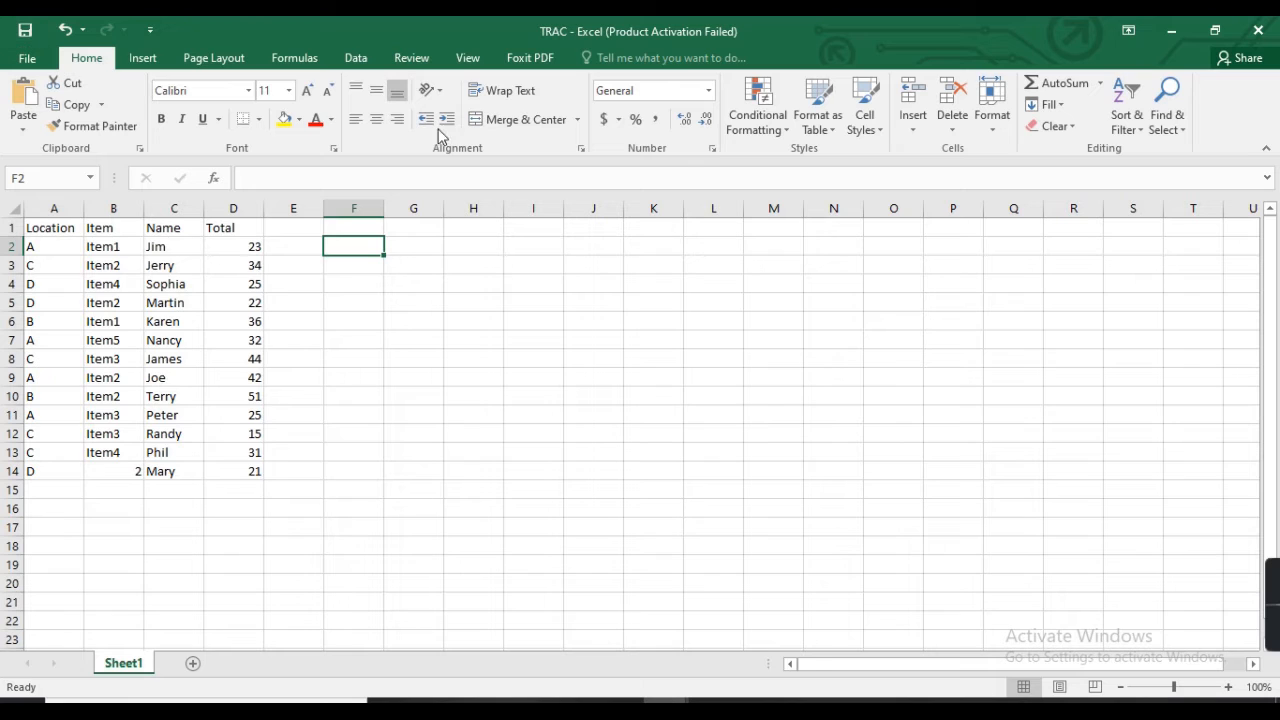
left_click(1256, 34)
left_click(1259, 35)
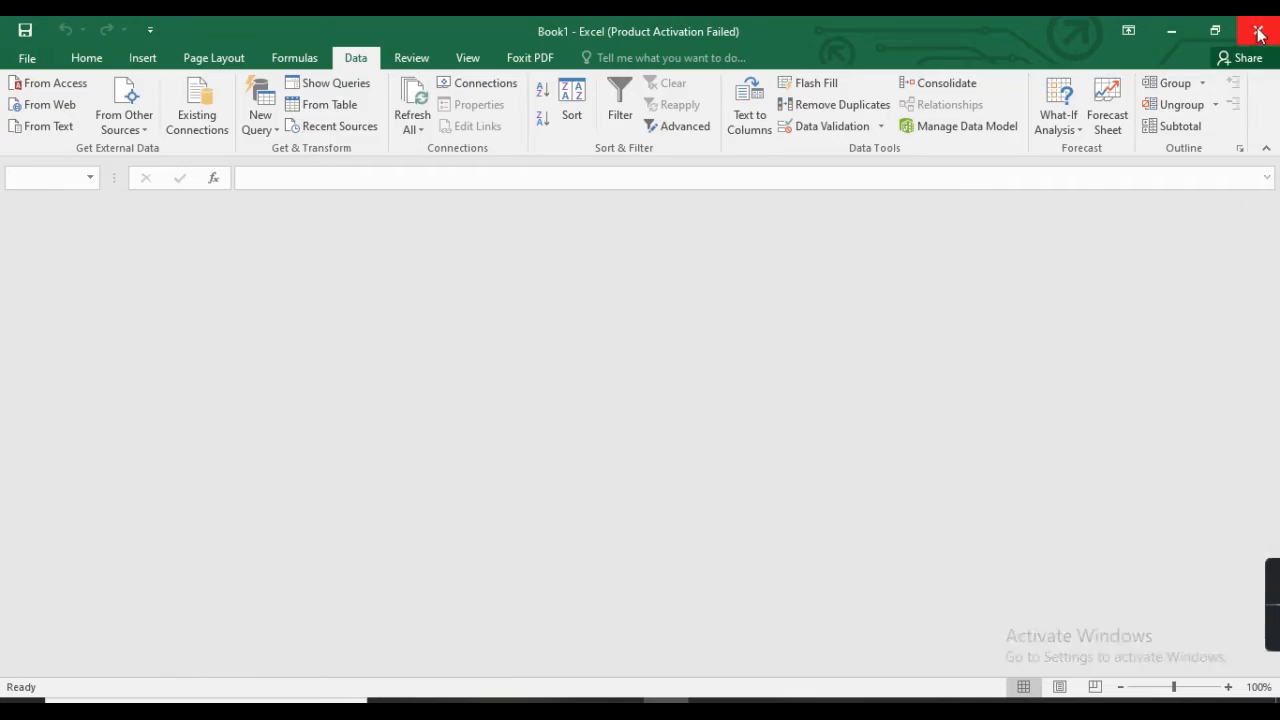
left_click(1259, 35)
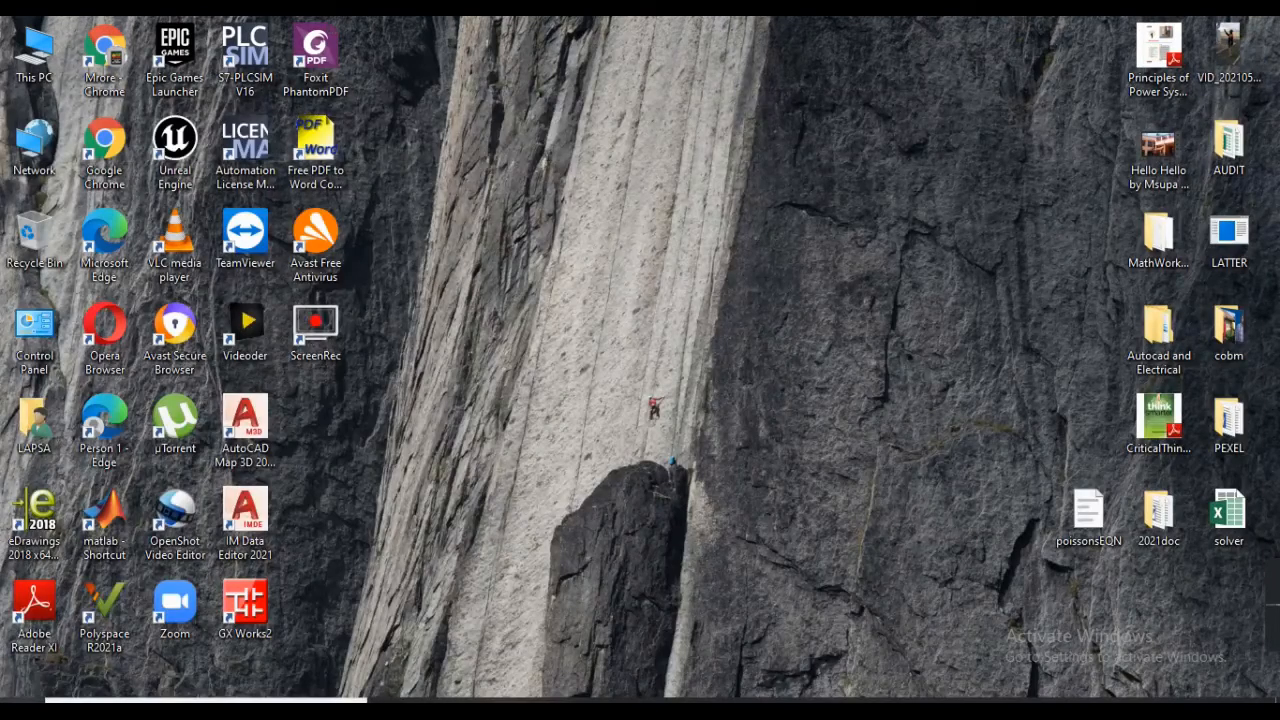
Switch to Word 2016, dismiss the activation wizard and create a blank document.
left_click(22, 708)
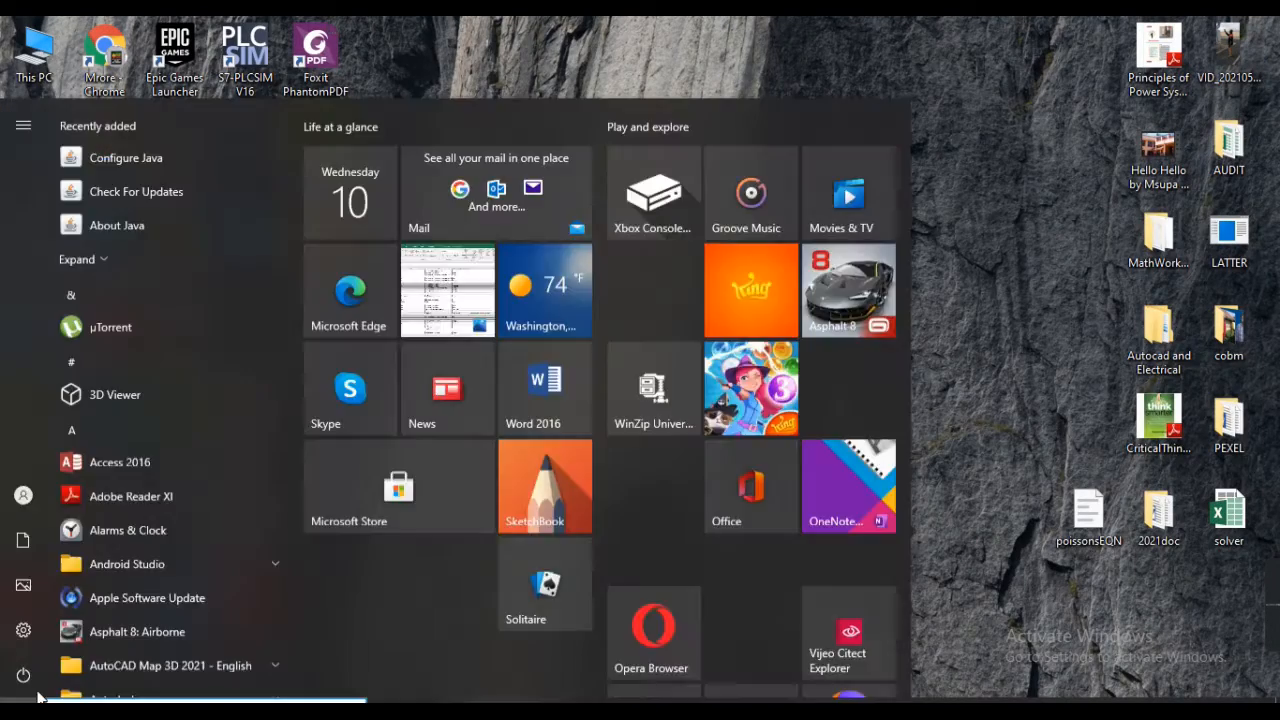
left_click(556, 403)
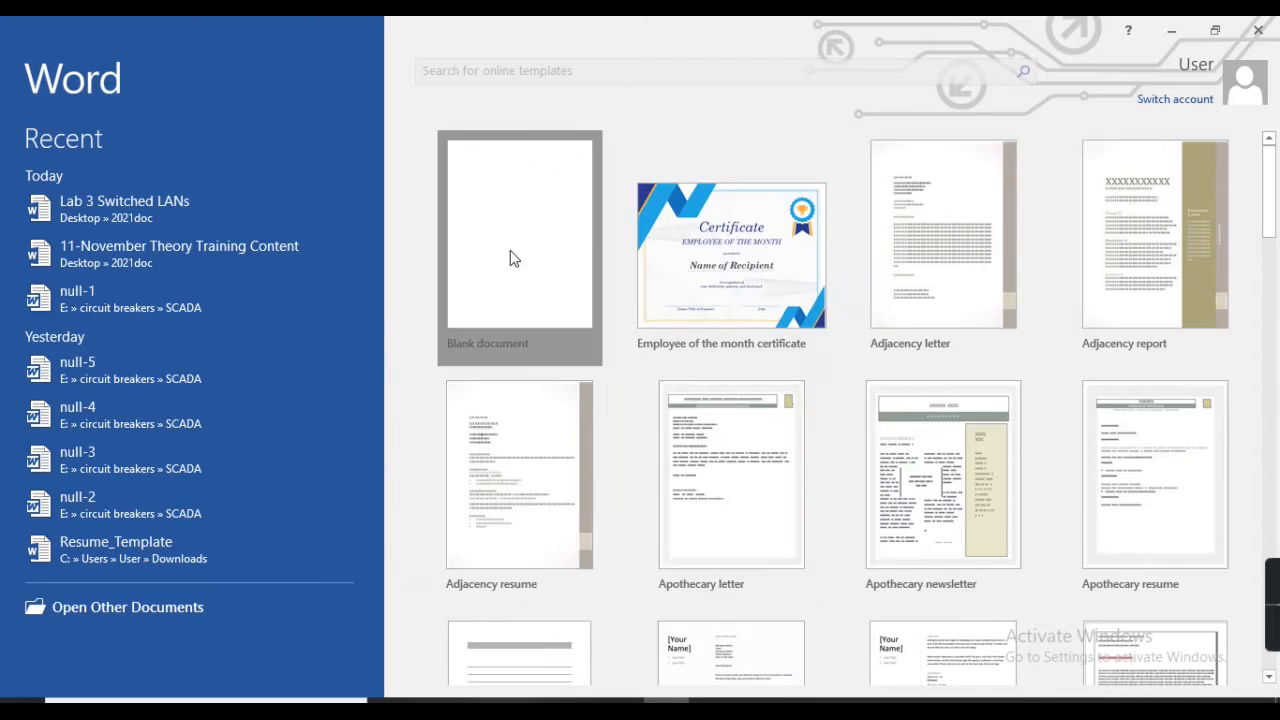
left_click(509, 257)
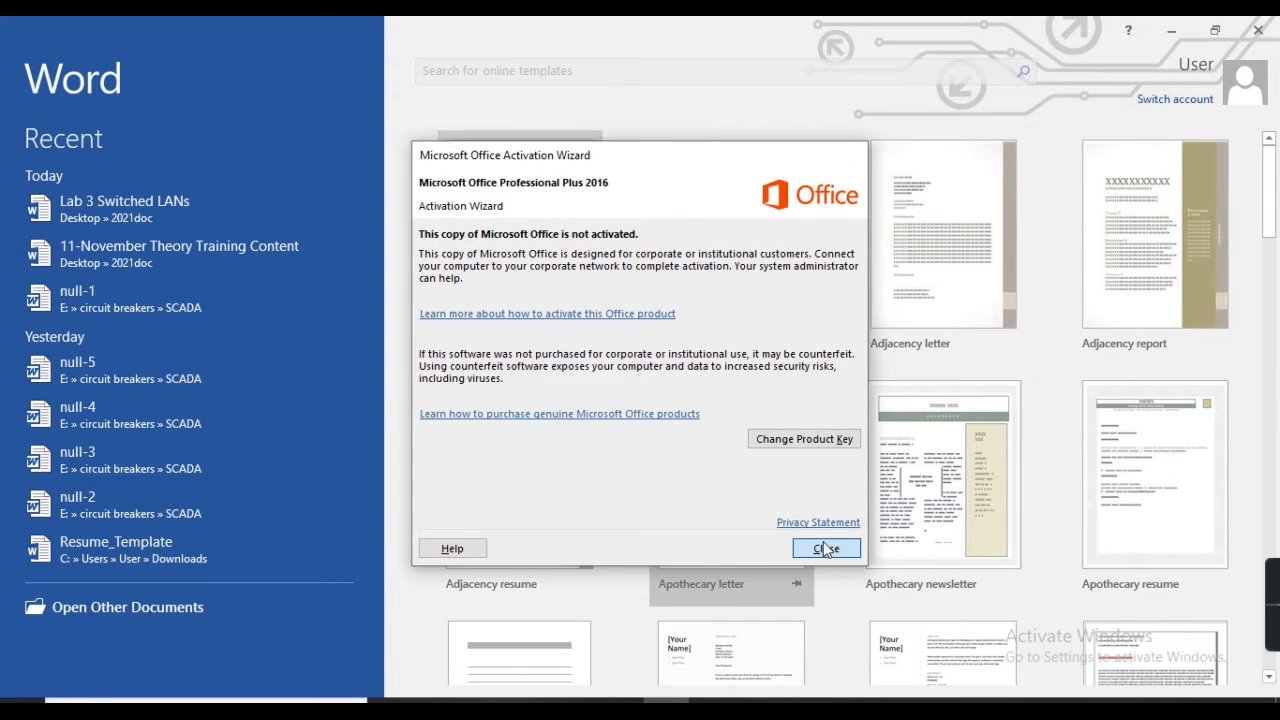
left_click(826, 549)
left_click(510, 259)
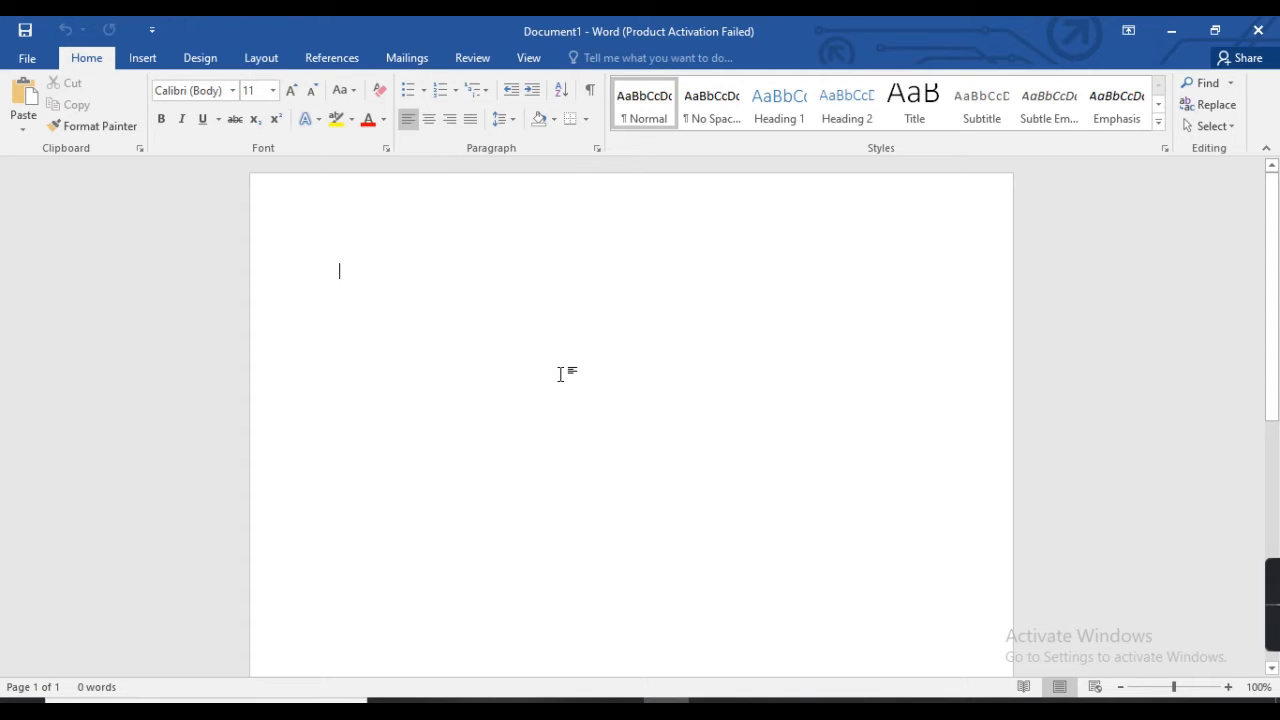
Insert the workbook advance filter.xlsx from the Documents folder into the document as an object linked to its source file.
left_click(143, 60)
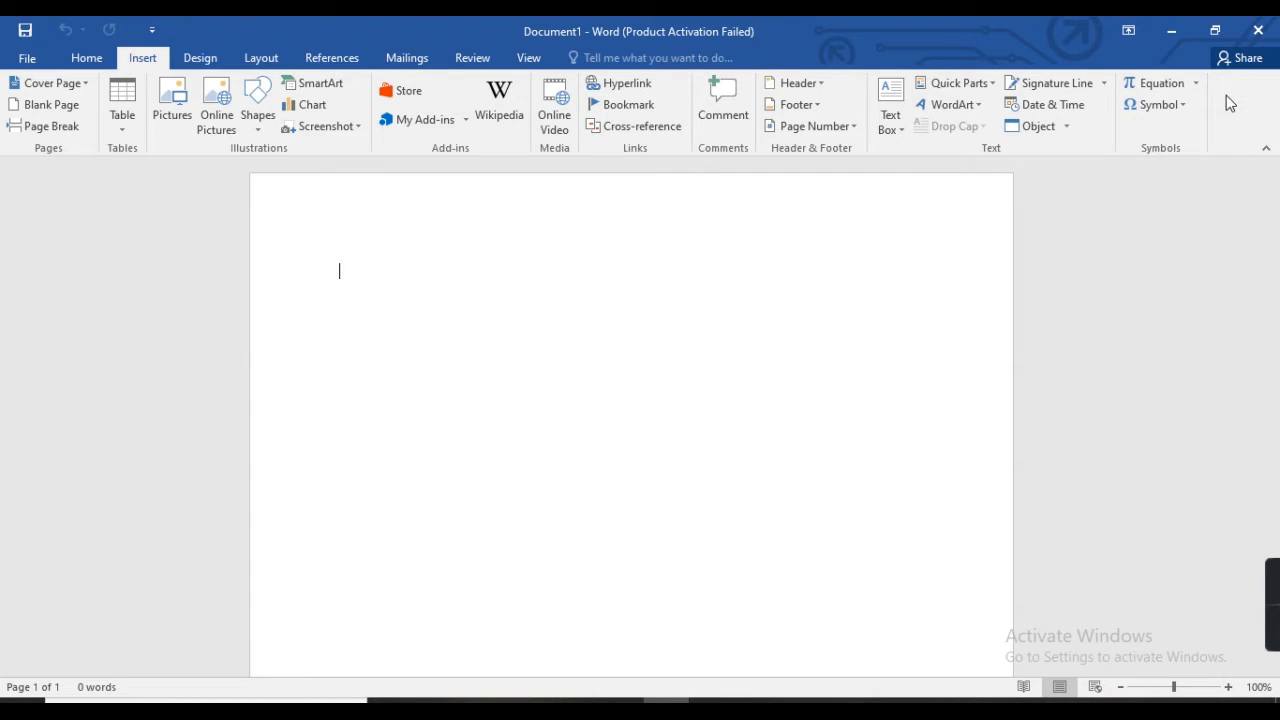
left_click(1067, 127)
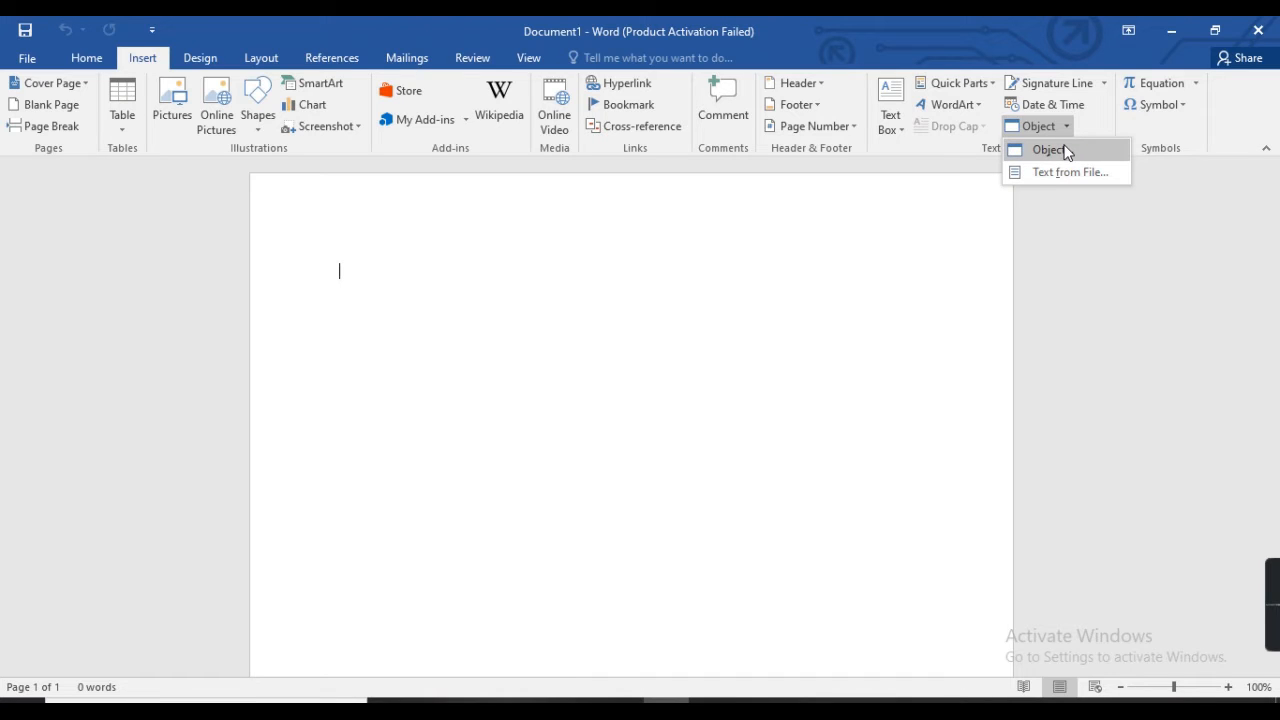
left_click(1048, 150)
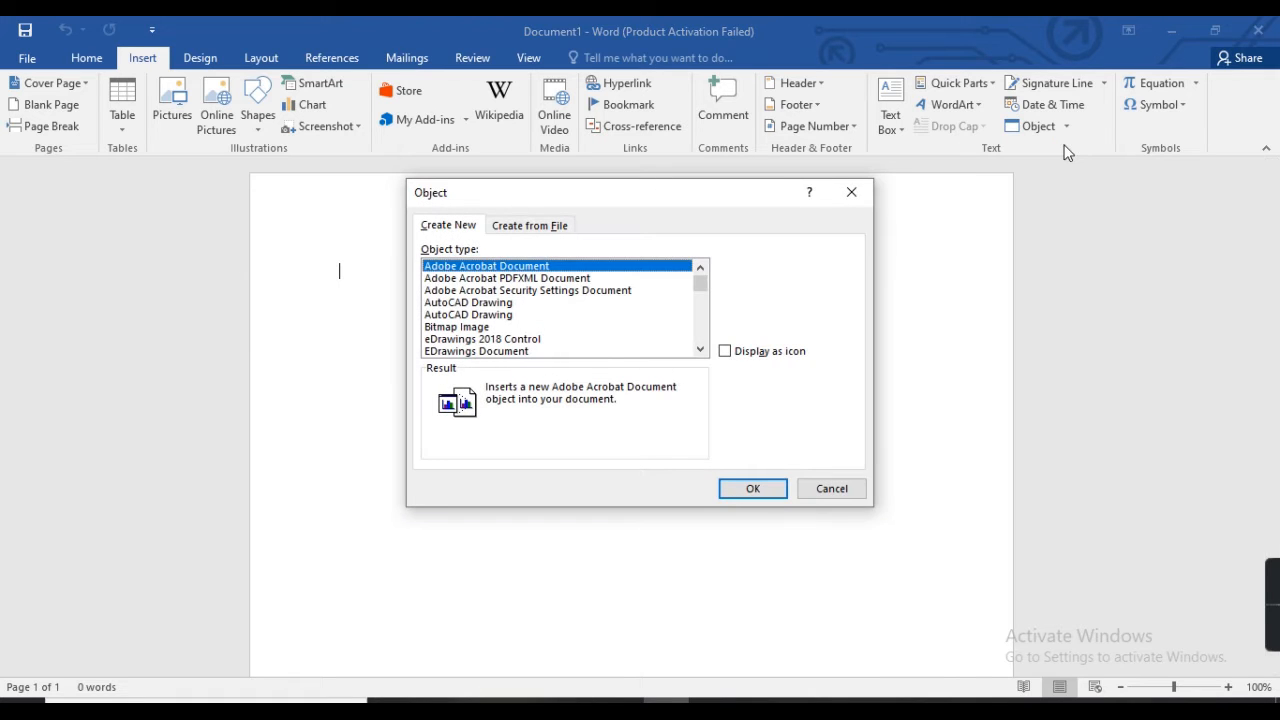
left_click(537, 234)
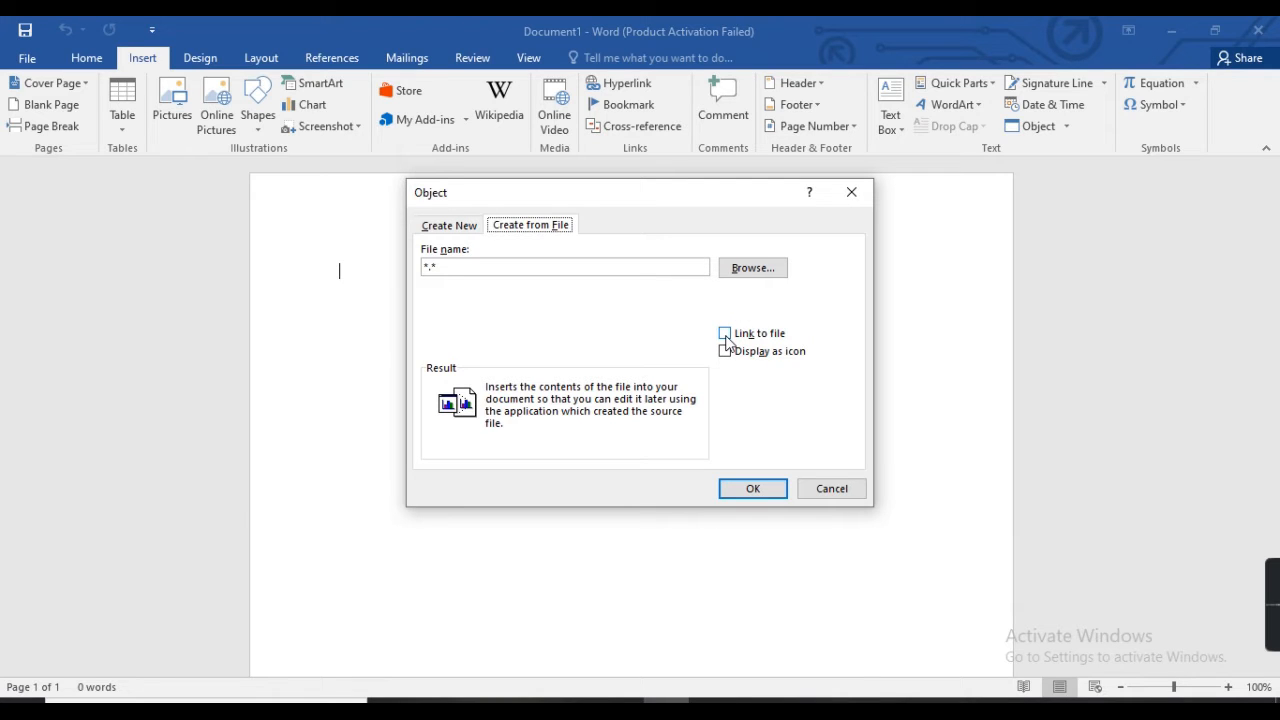
left_click(751, 278)
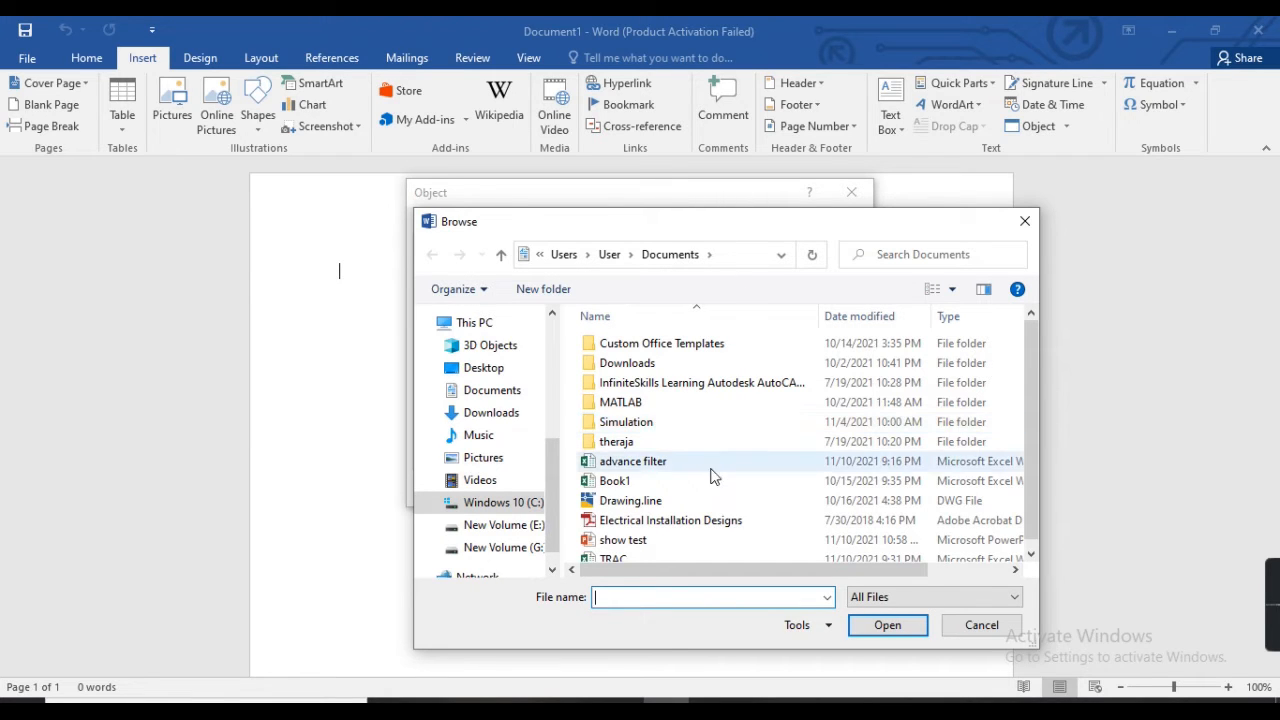
left_click(650, 465)
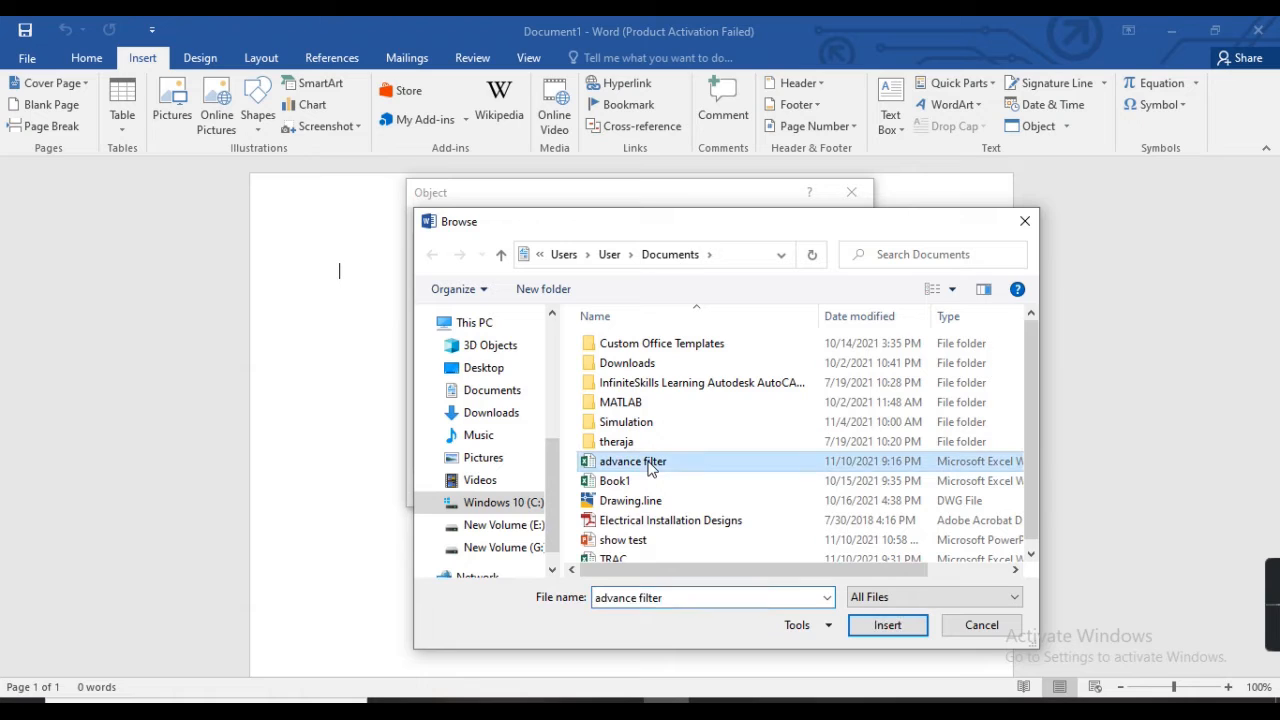
left_click(889, 626)
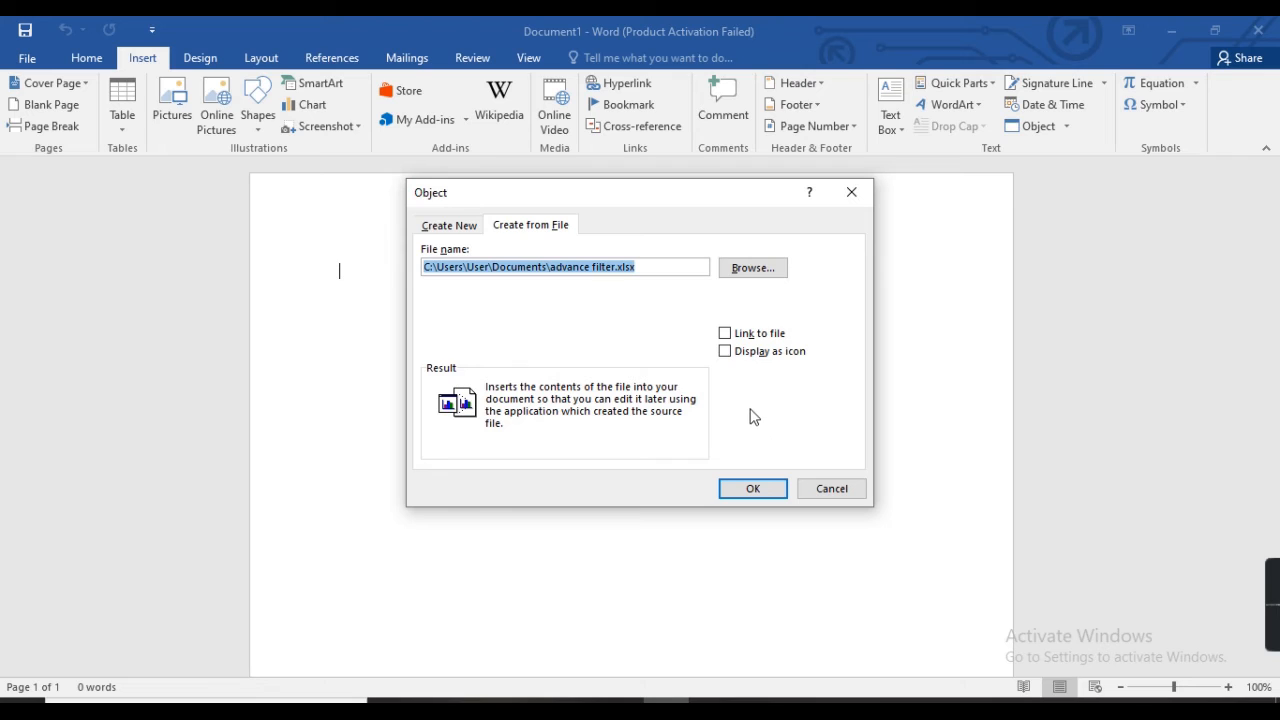
left_click(725, 334)
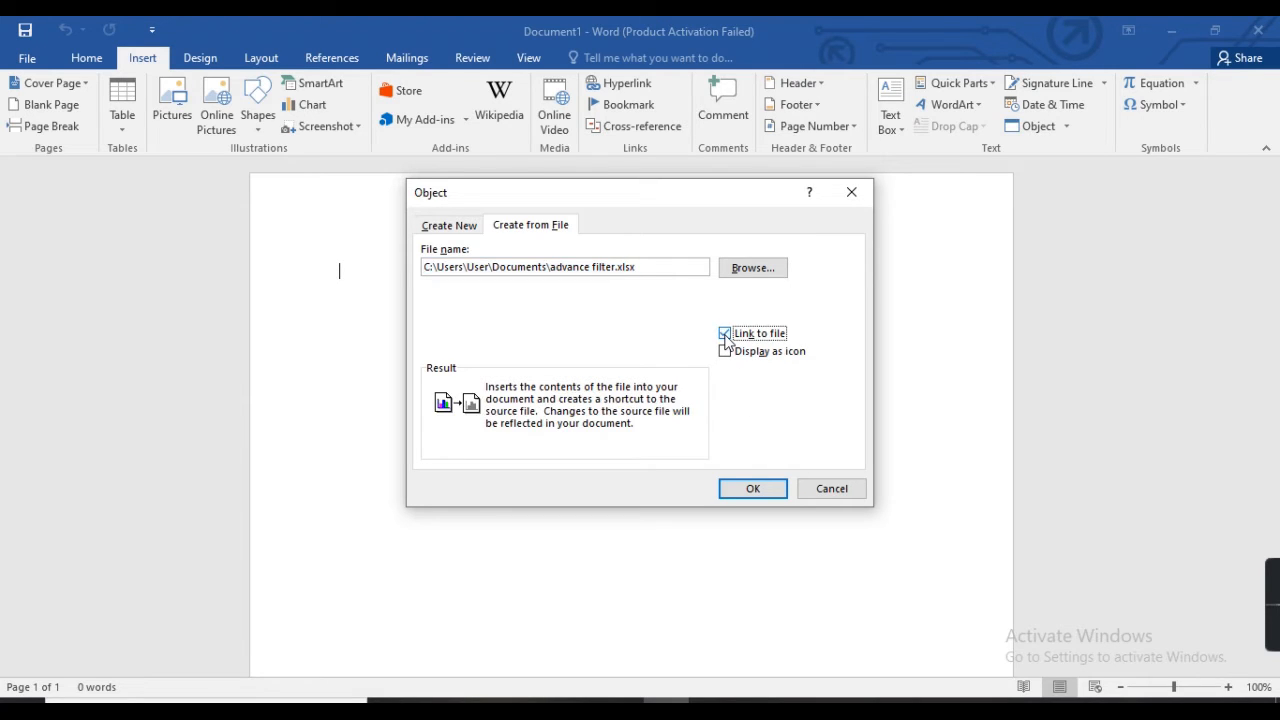
left_click(748, 489)
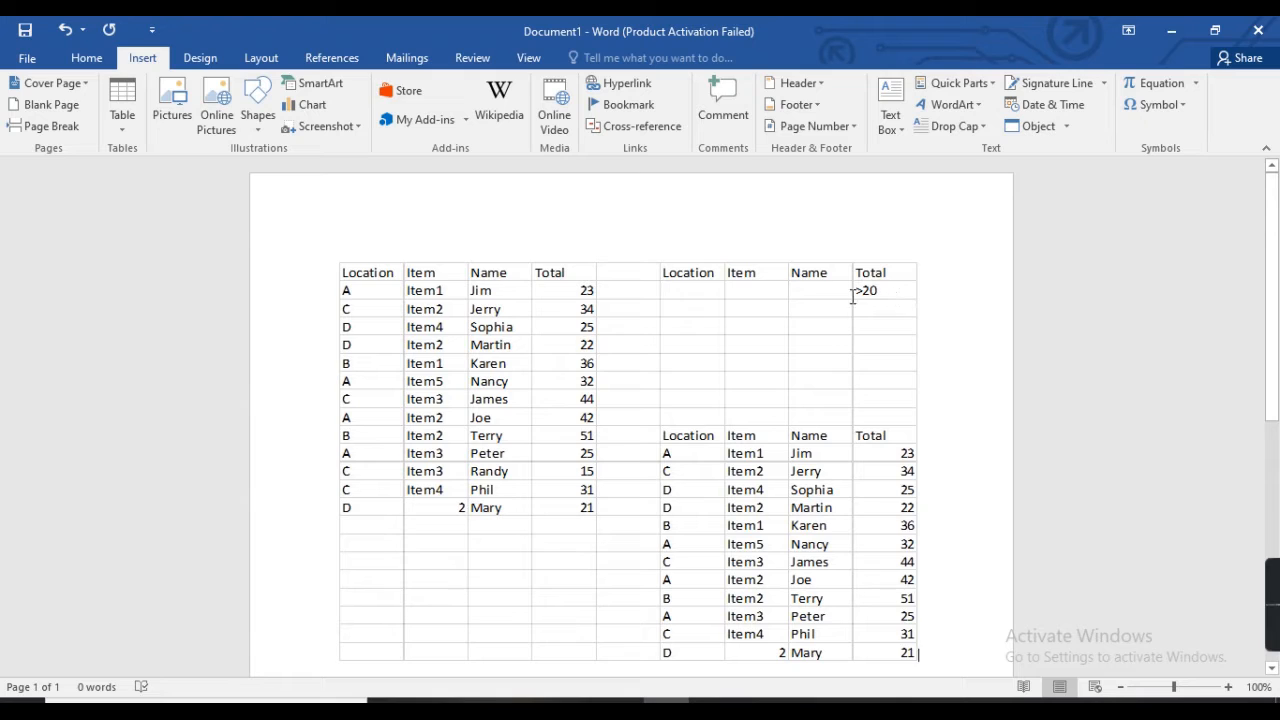
left_click(25, 32)
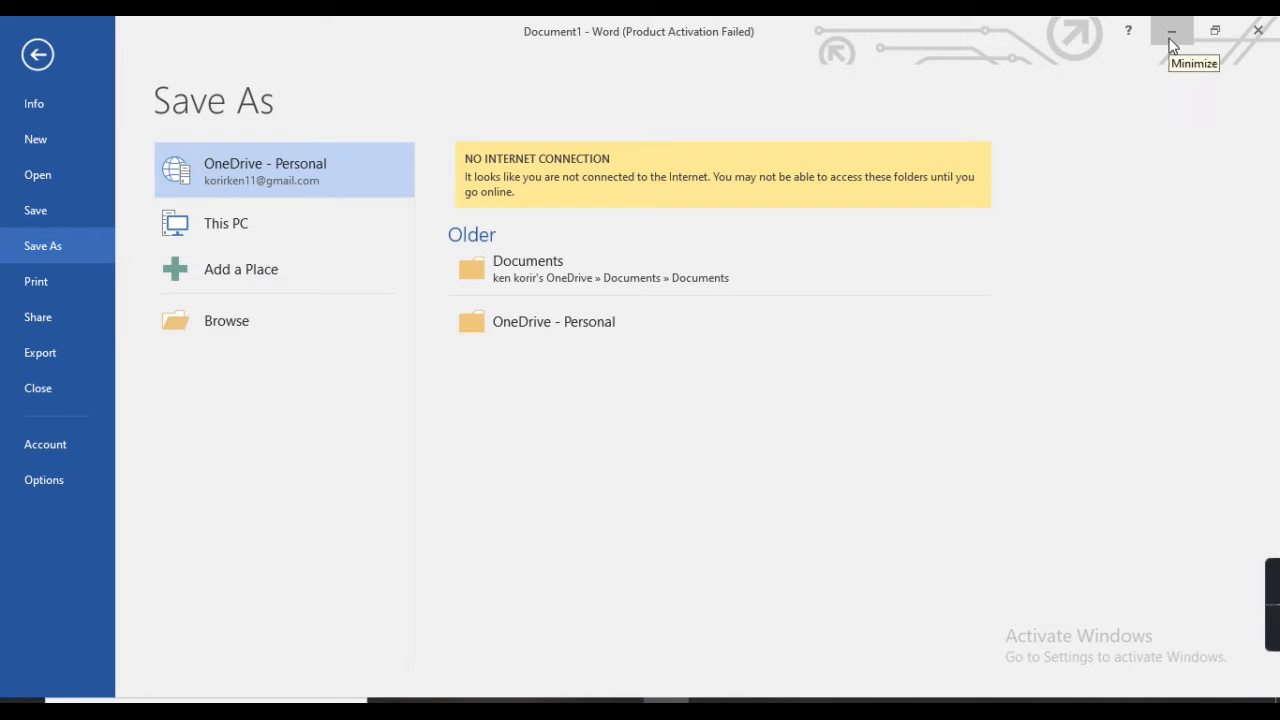
left_click(37, 56)
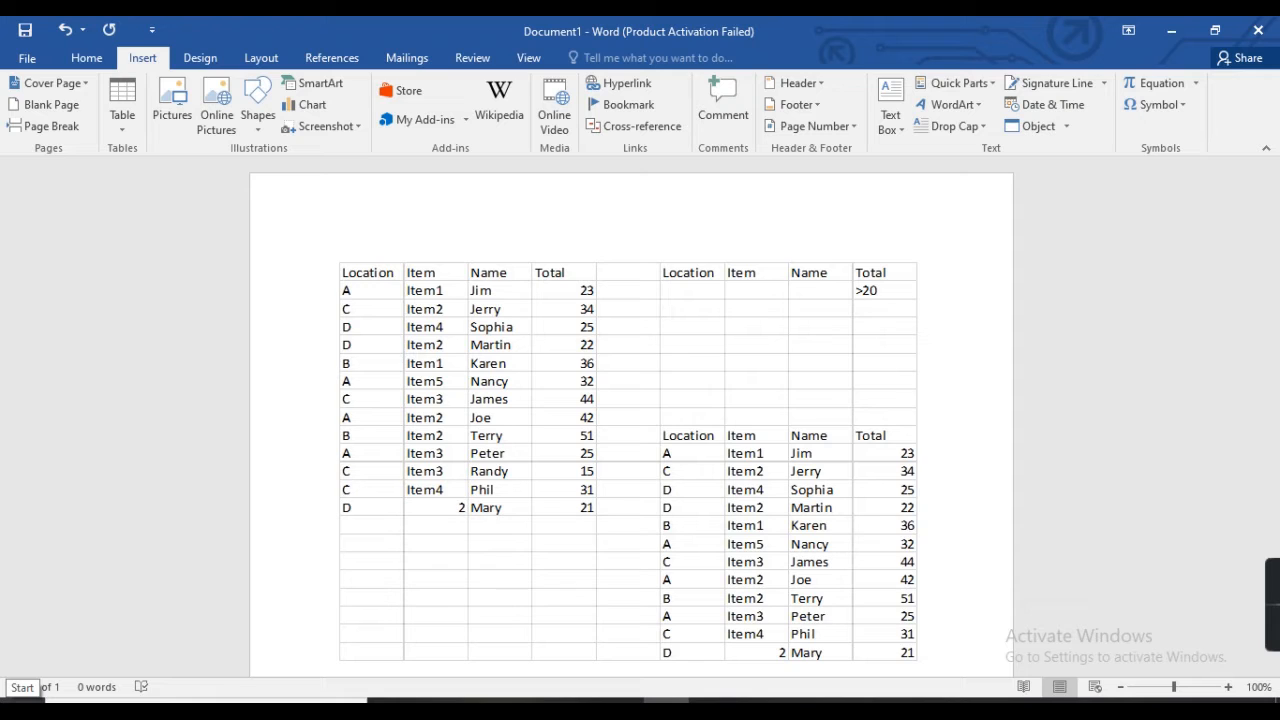
Switch to Excel 2016, dismiss the activation wizard and open the recent workbook advance filter.
left_click(22, 700)
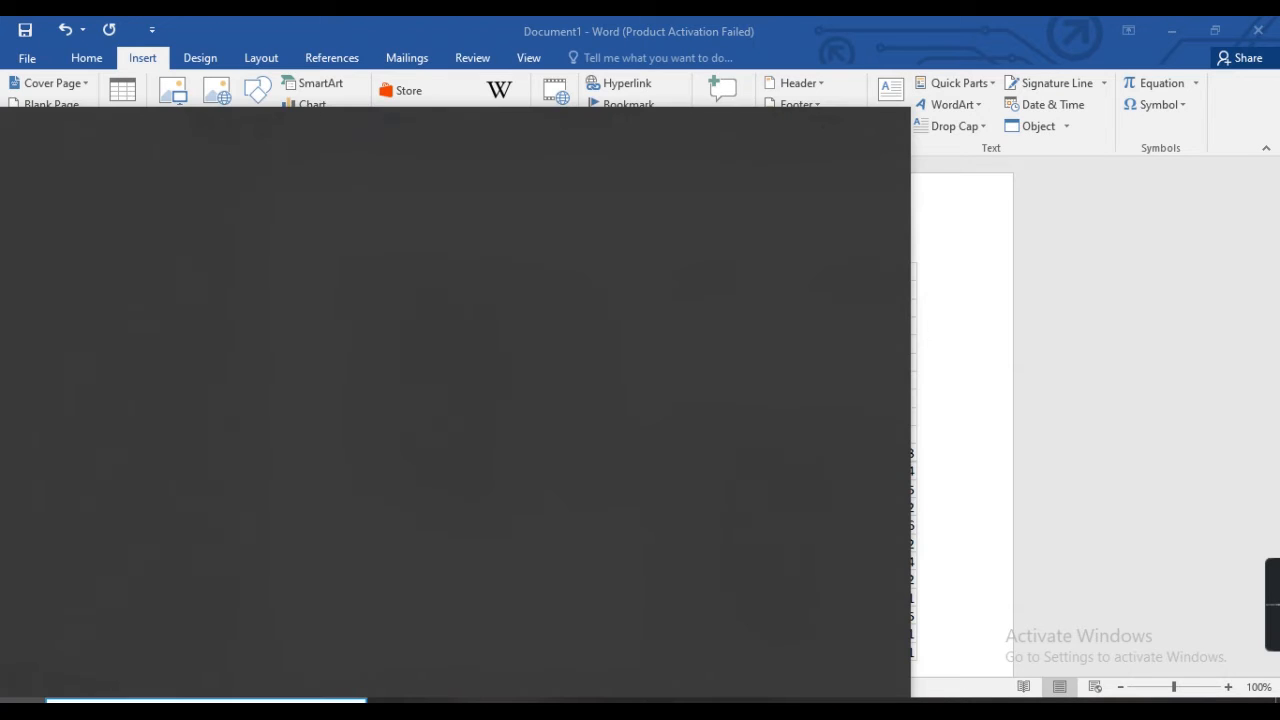
scroll(177, 580, "down", 5)
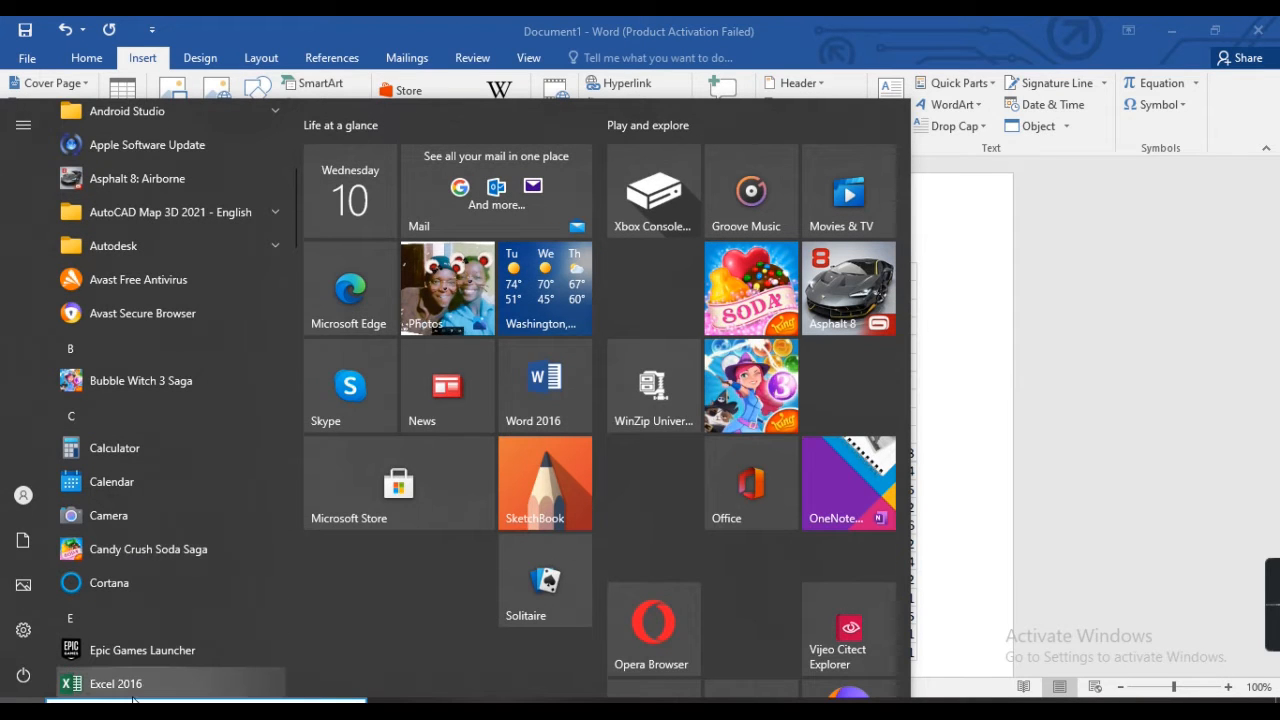
left_click(133, 688)
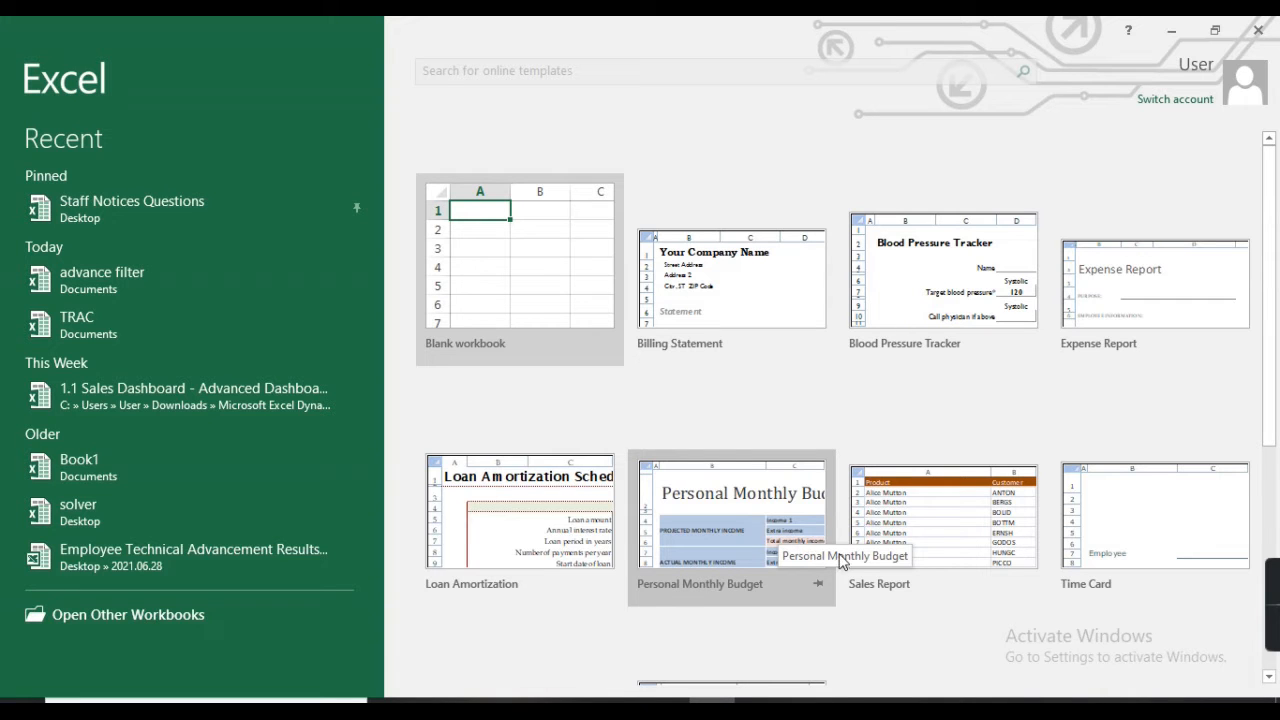
left_click(816, 490)
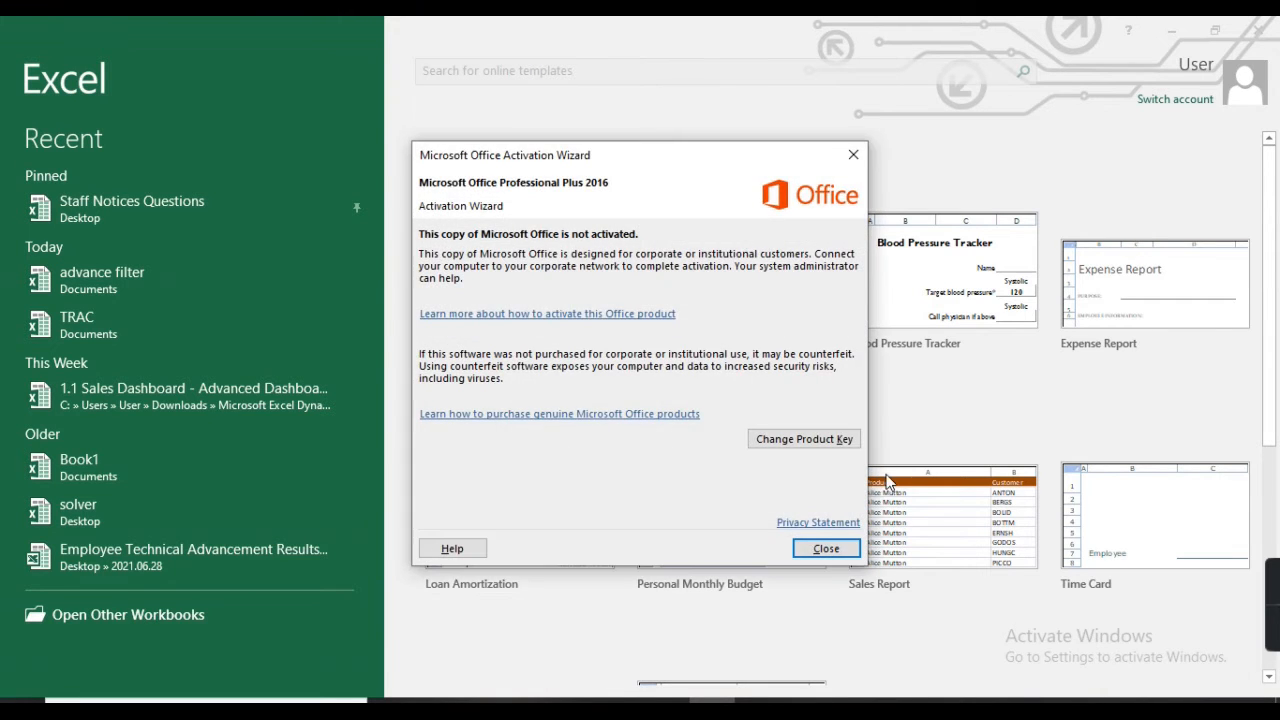
left_click(826, 549)
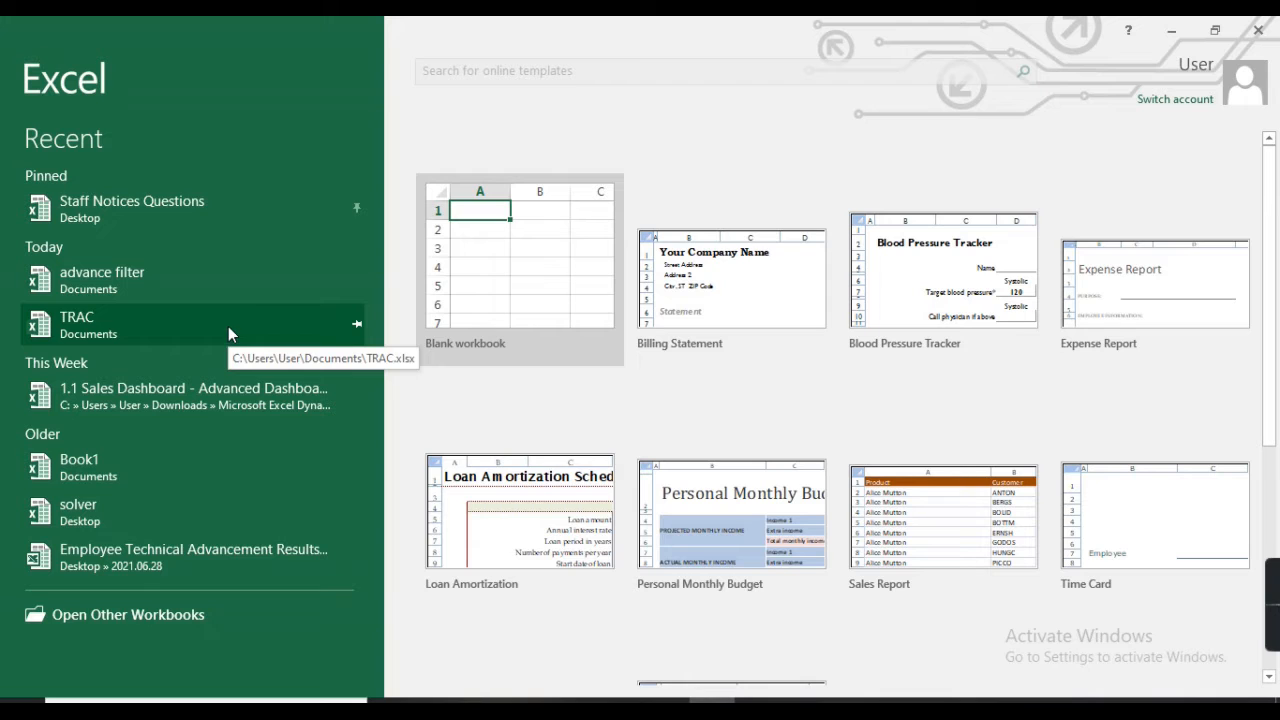
left_click(203, 282)
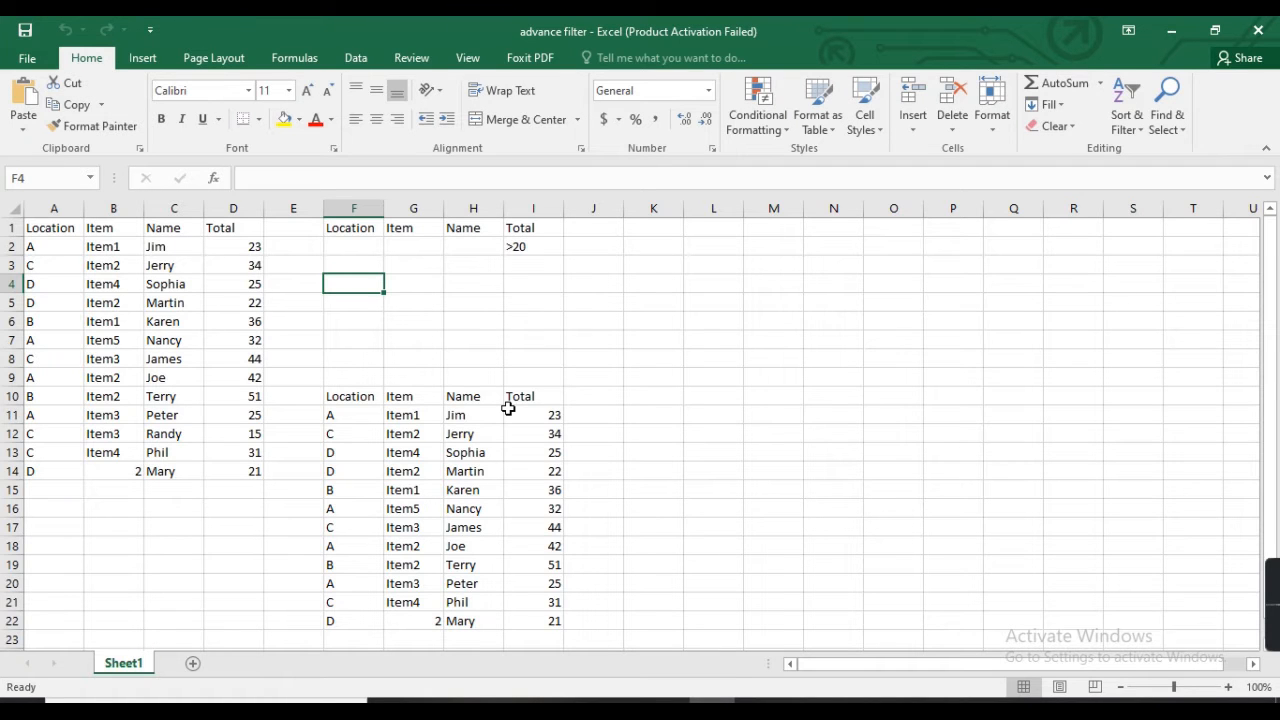
Start a SUM formula in cell D15, directly below the list's Total column.
left_click(238, 491)
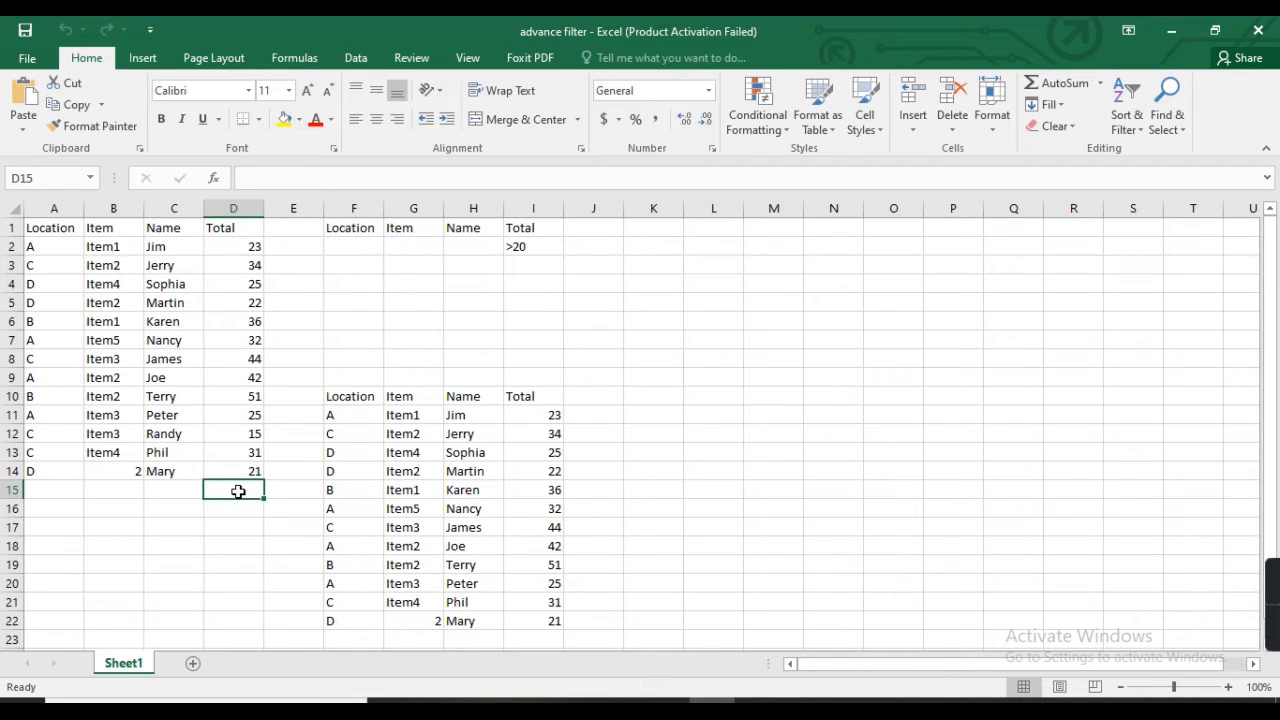
type("=")
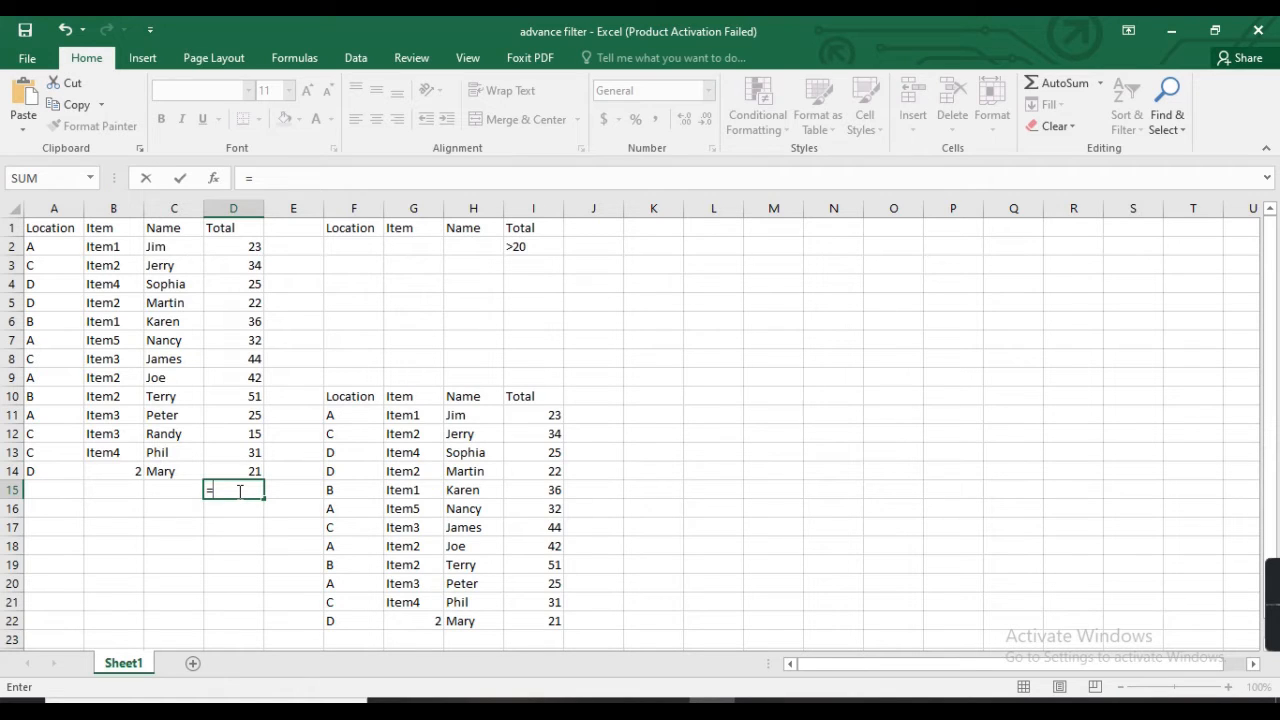
right_click(240, 493)
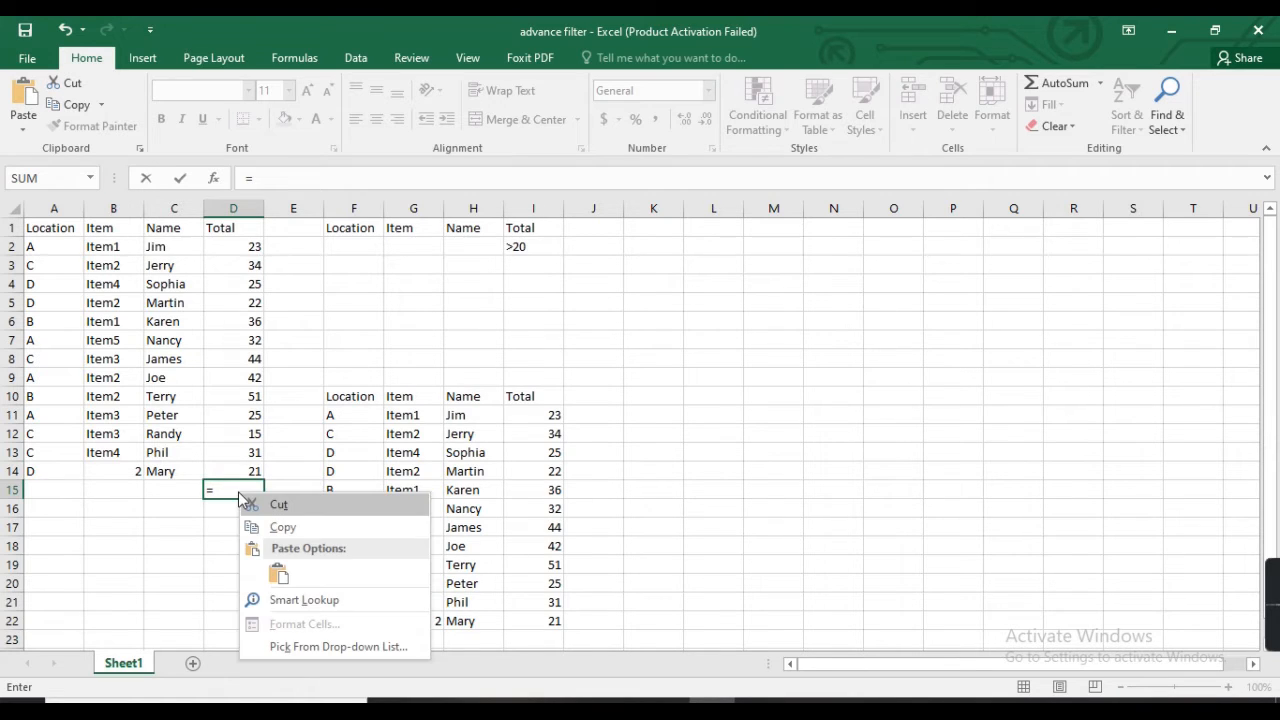
left_click(240, 491)
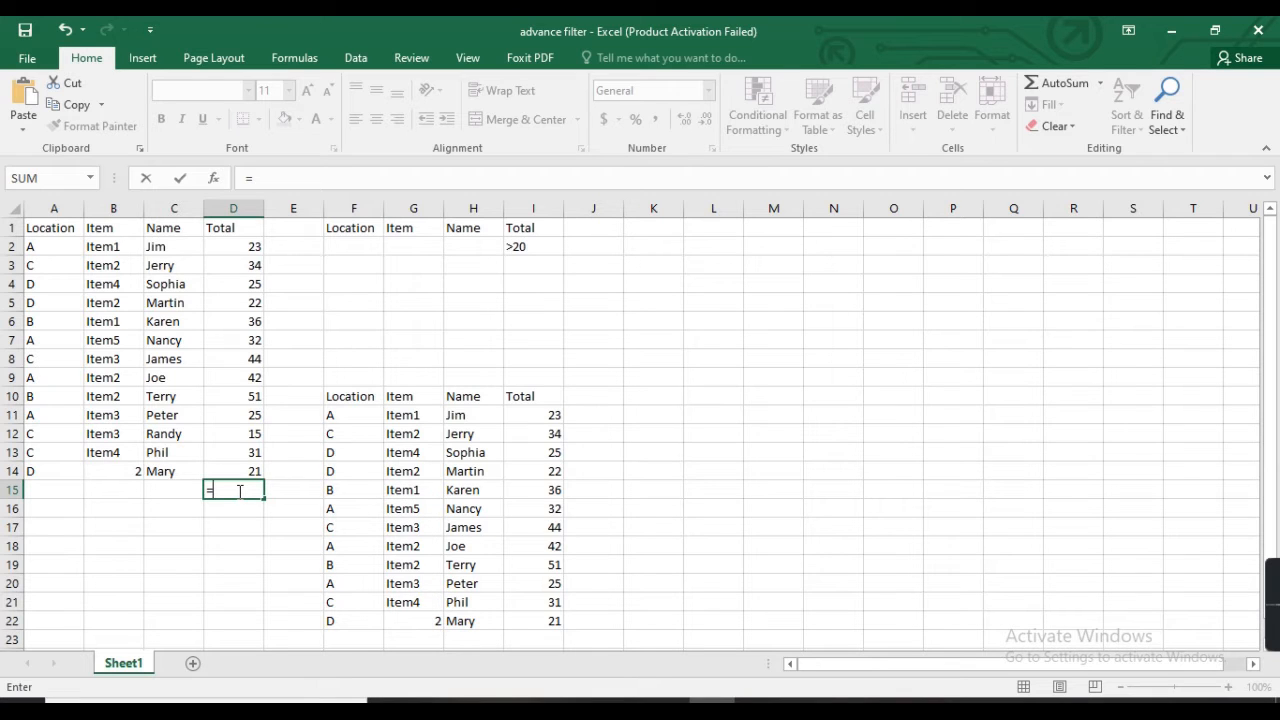
type("s")
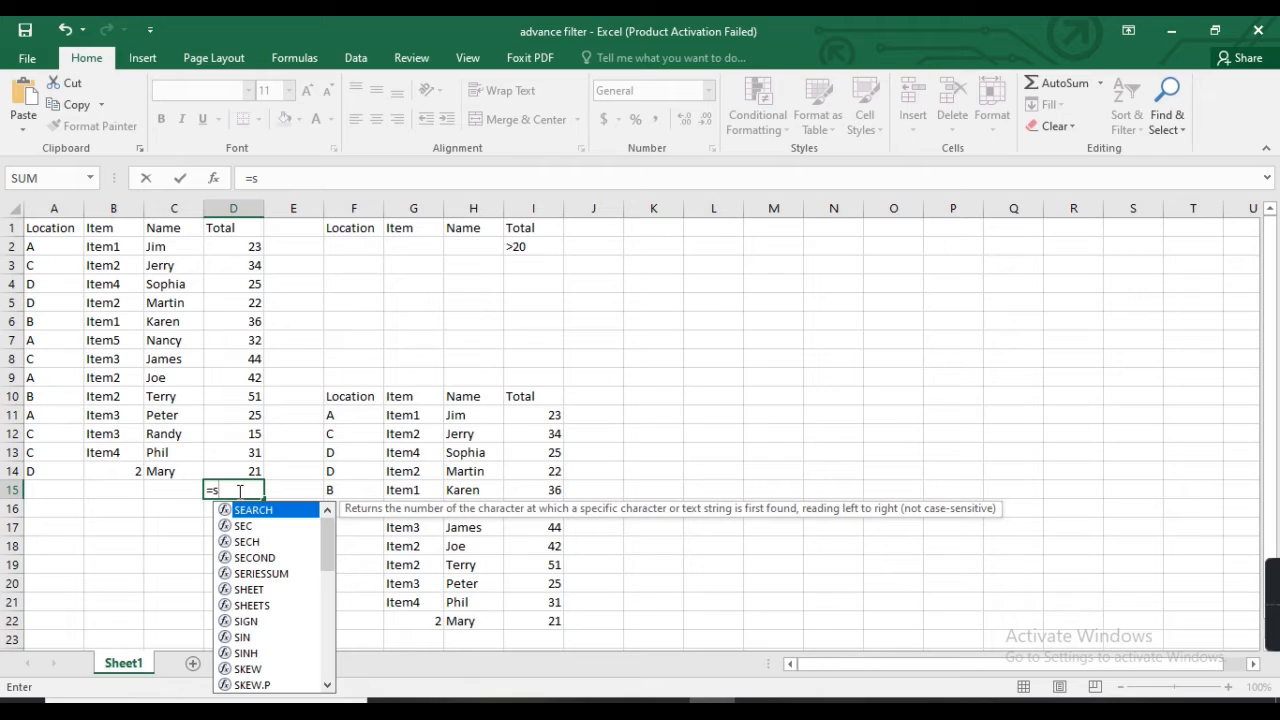
key("BackSpace")
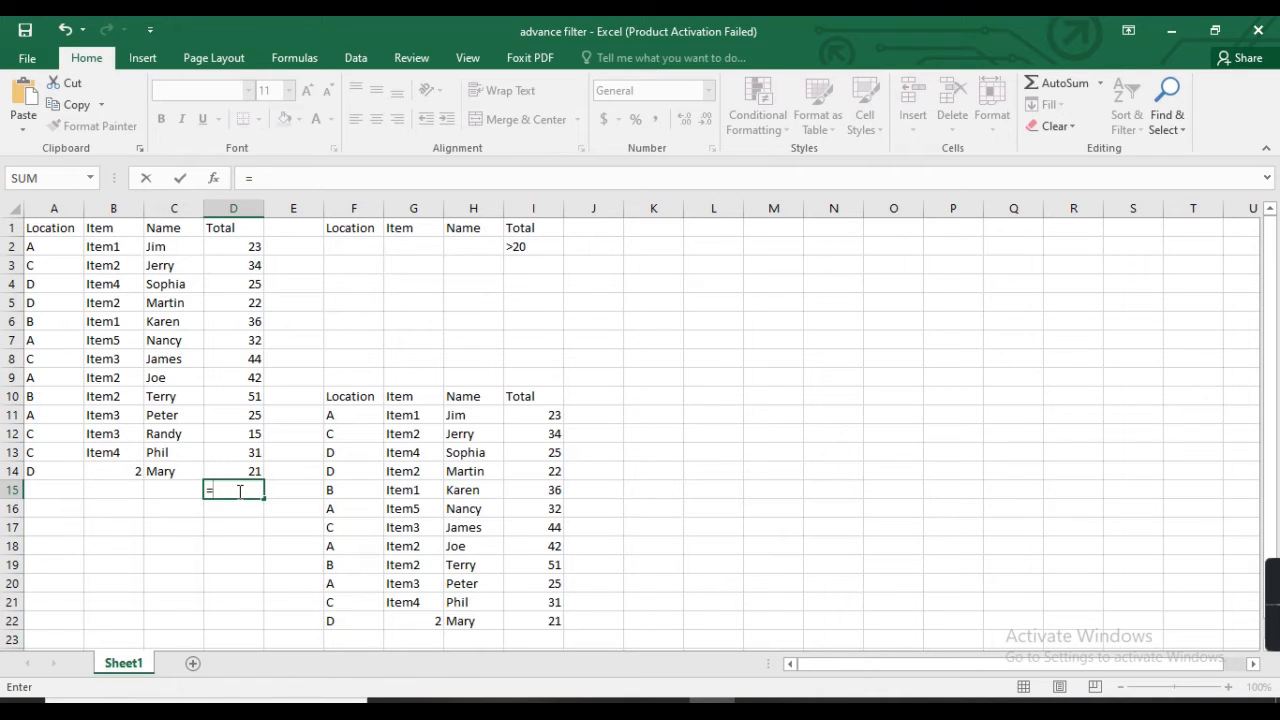
type("S")
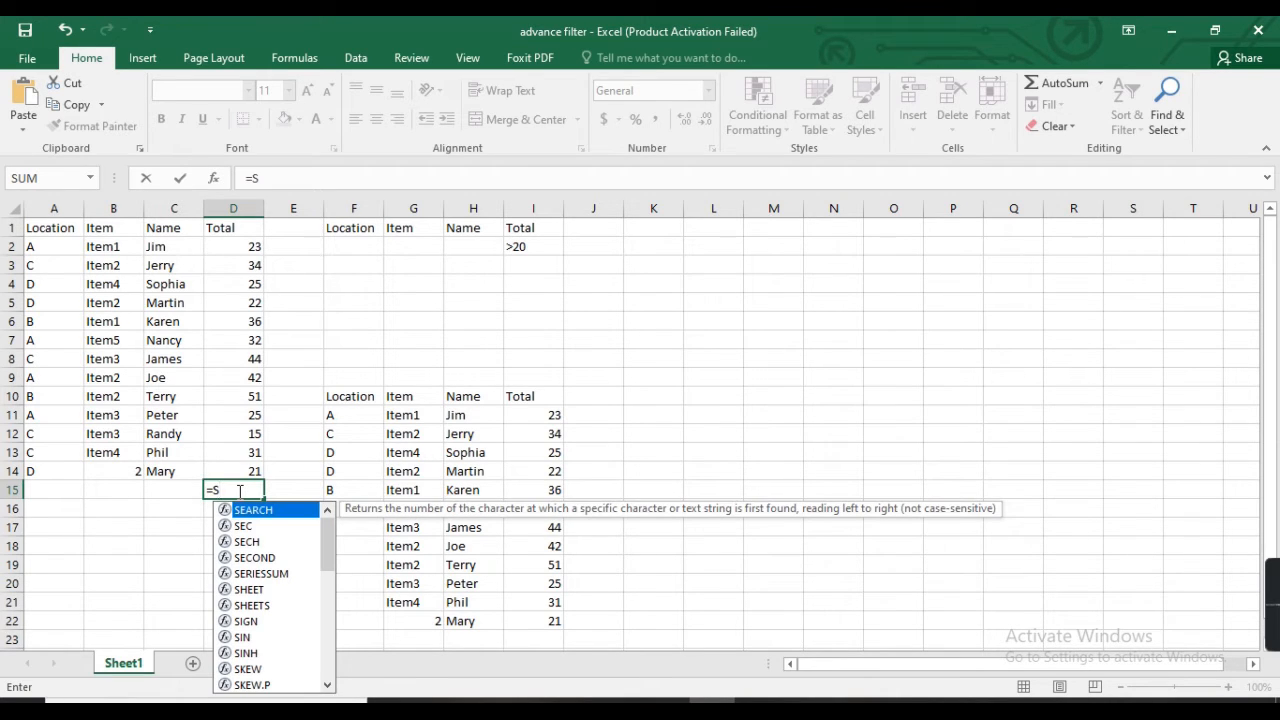
type("U")
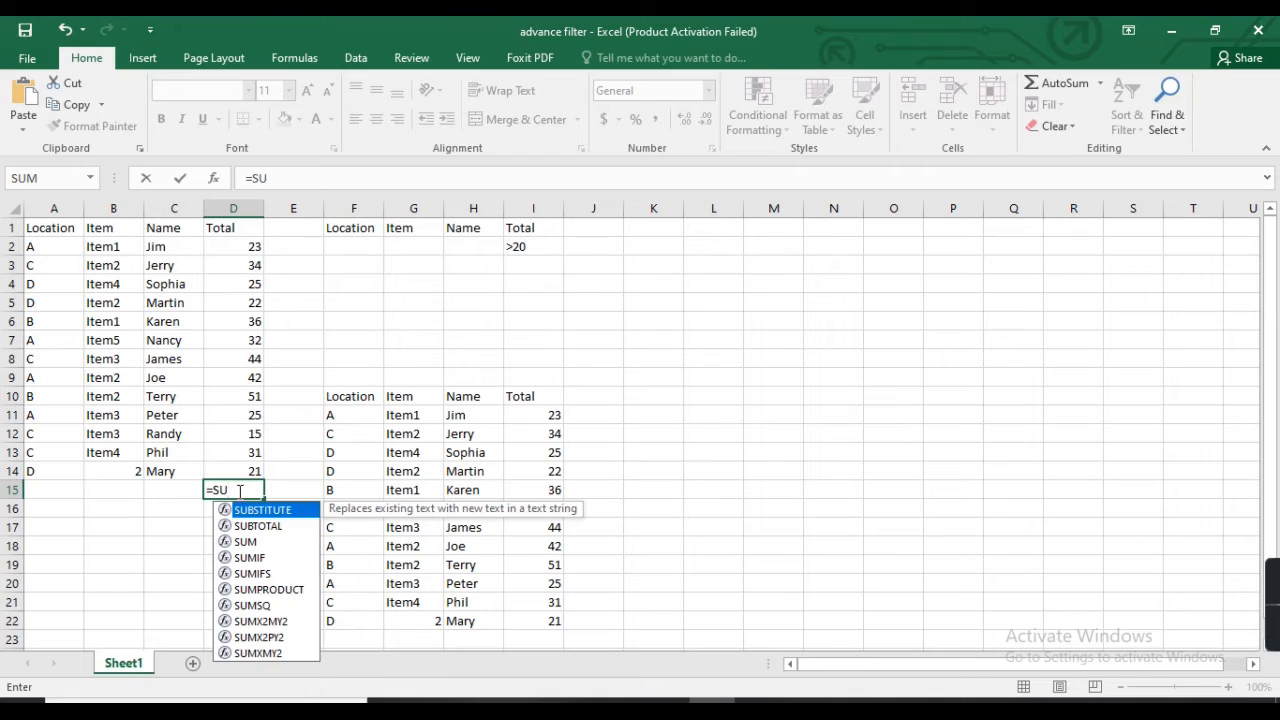
left_click(246, 542)
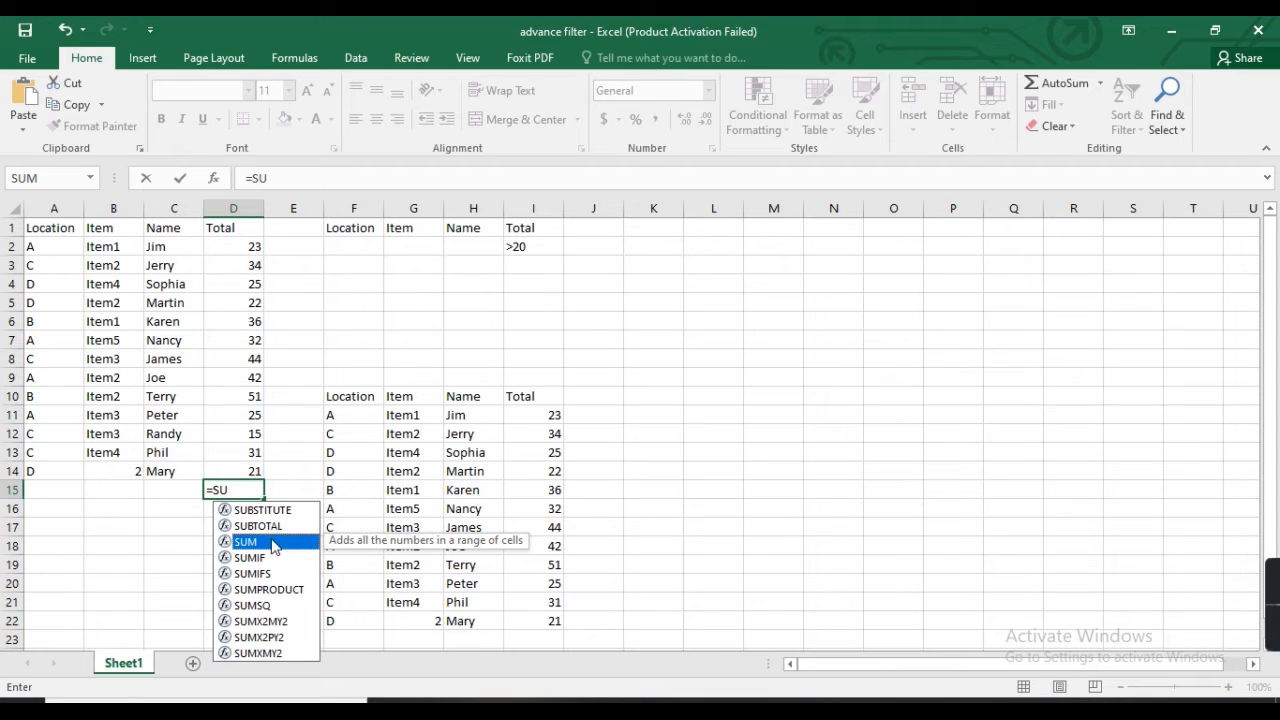
double_click(271, 543)
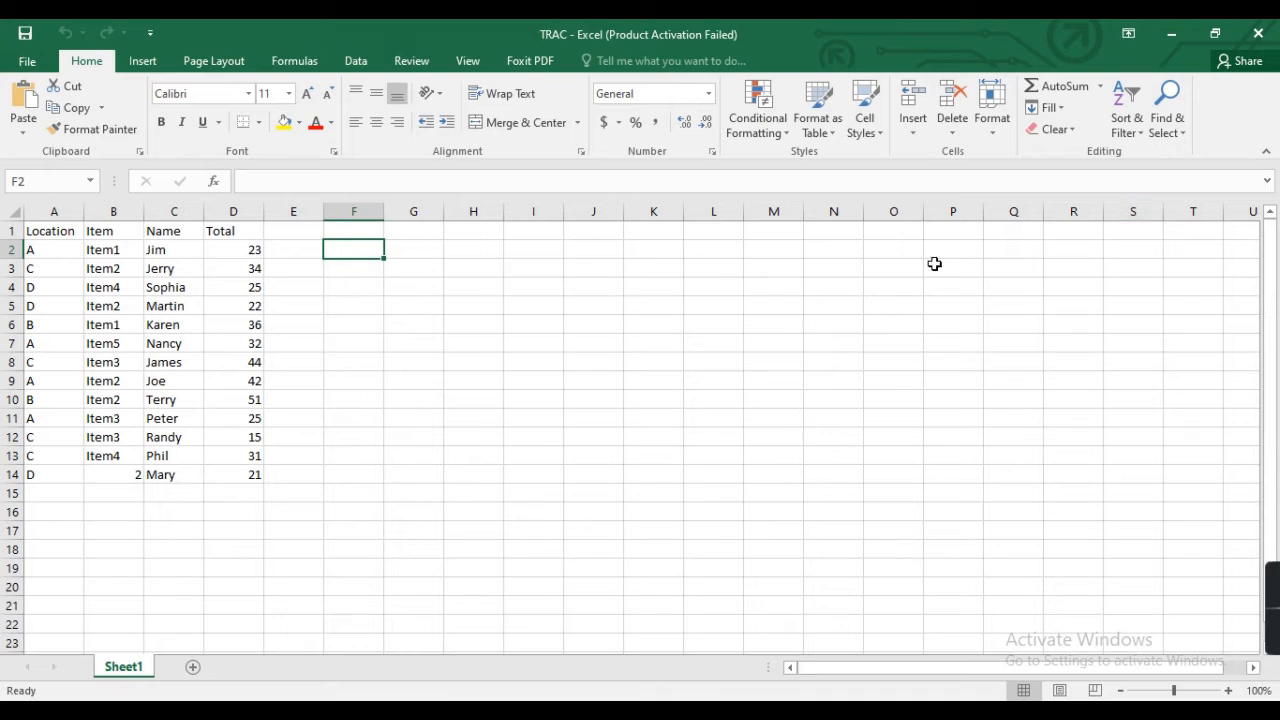
Find all cells containing Item1 in the TRAC workbook, select every match and close the search dialog.
left_click(1174, 137)
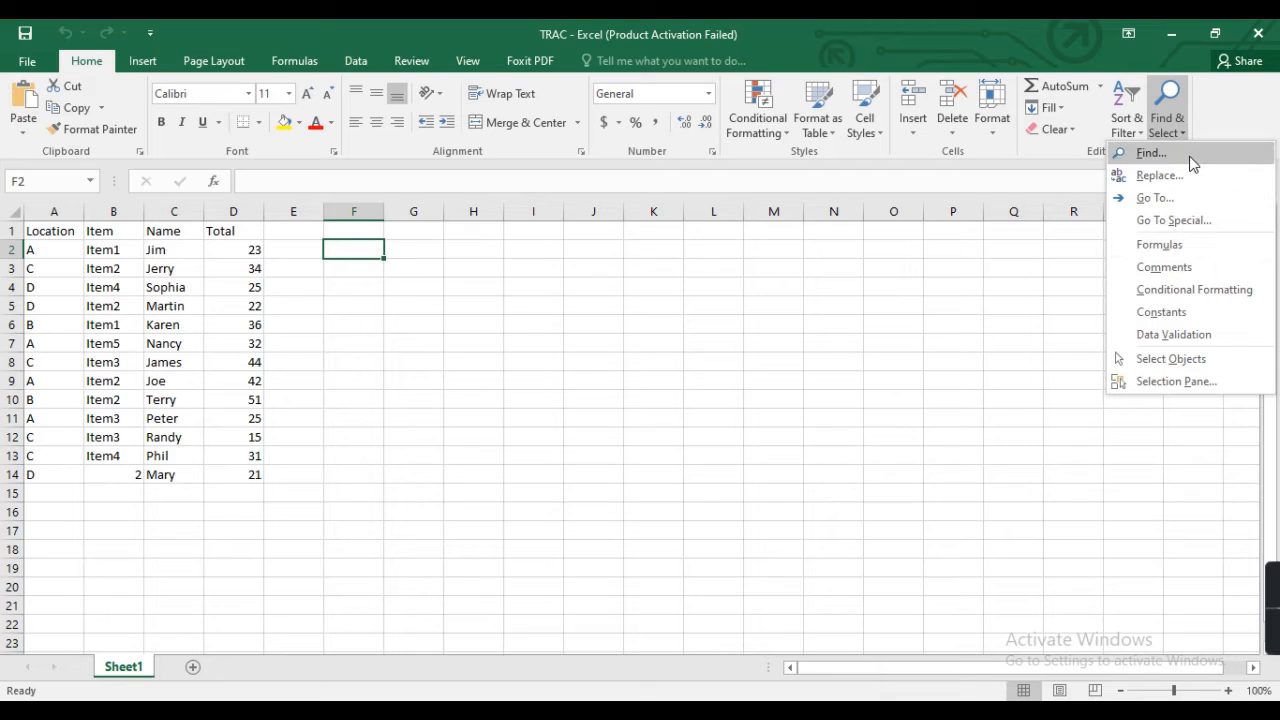
left_click(1151, 153)
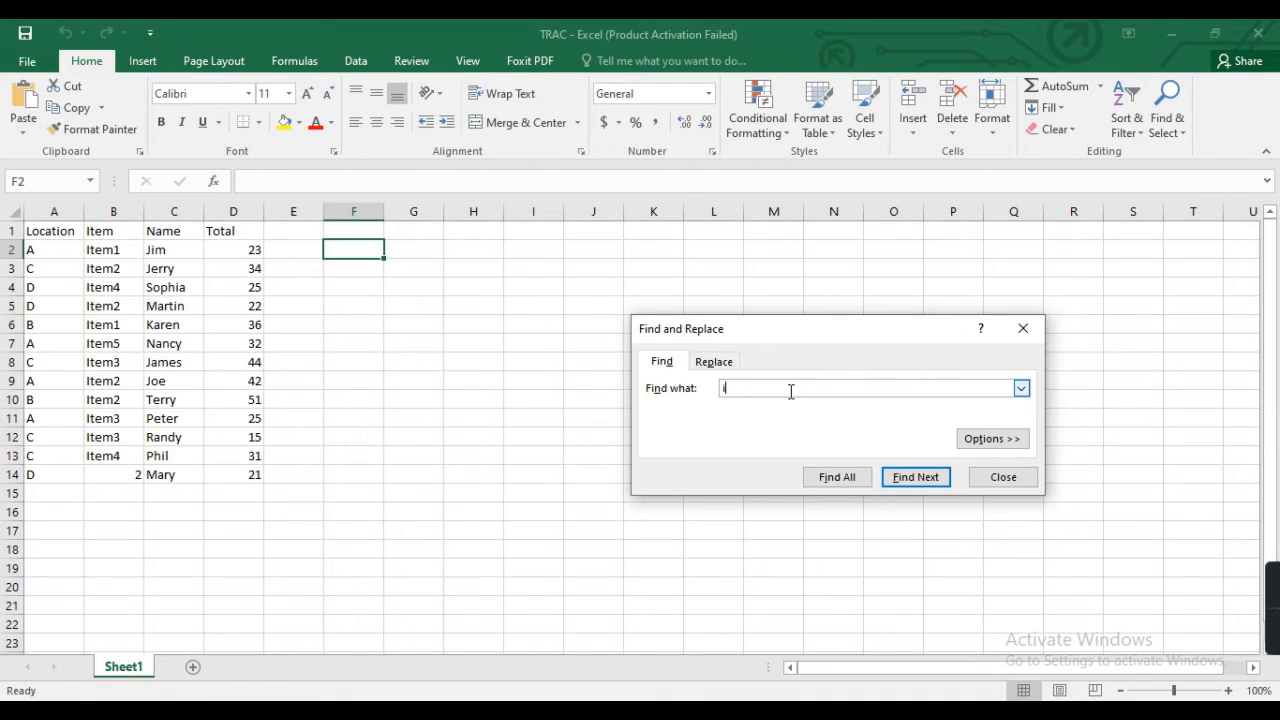
type("Item1")
left_click(838, 478)
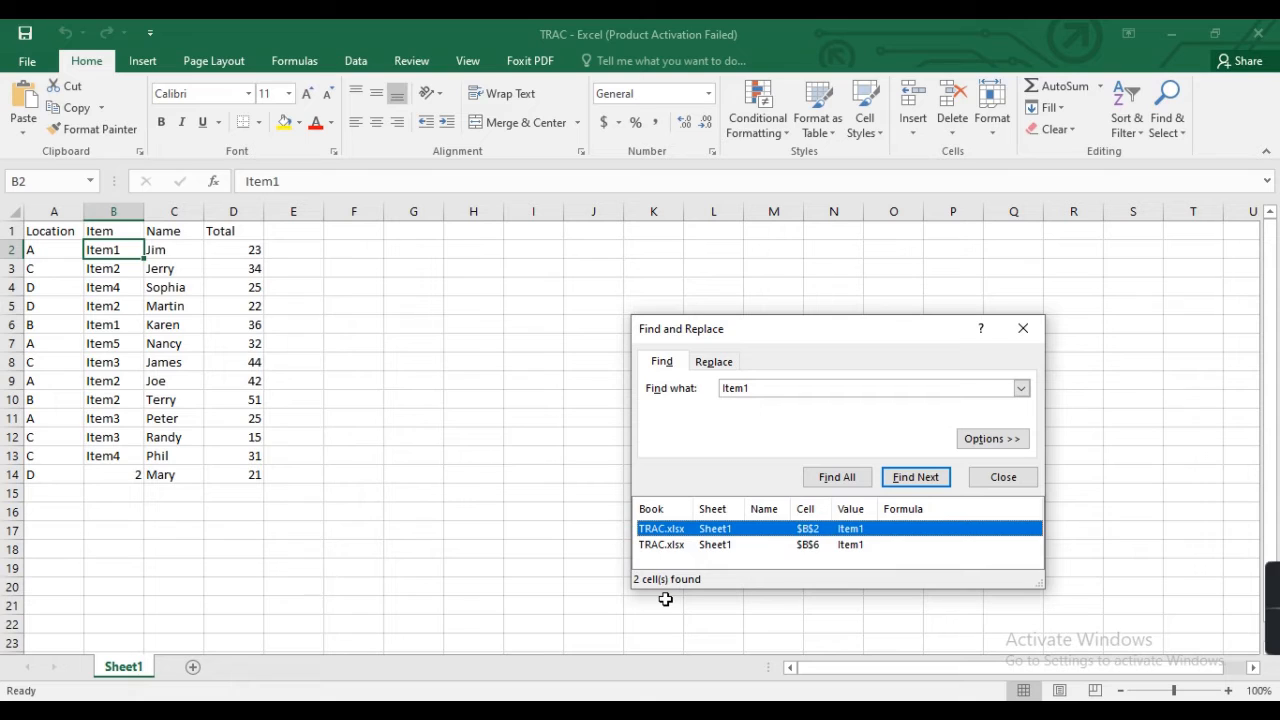
key("ctrl+a")
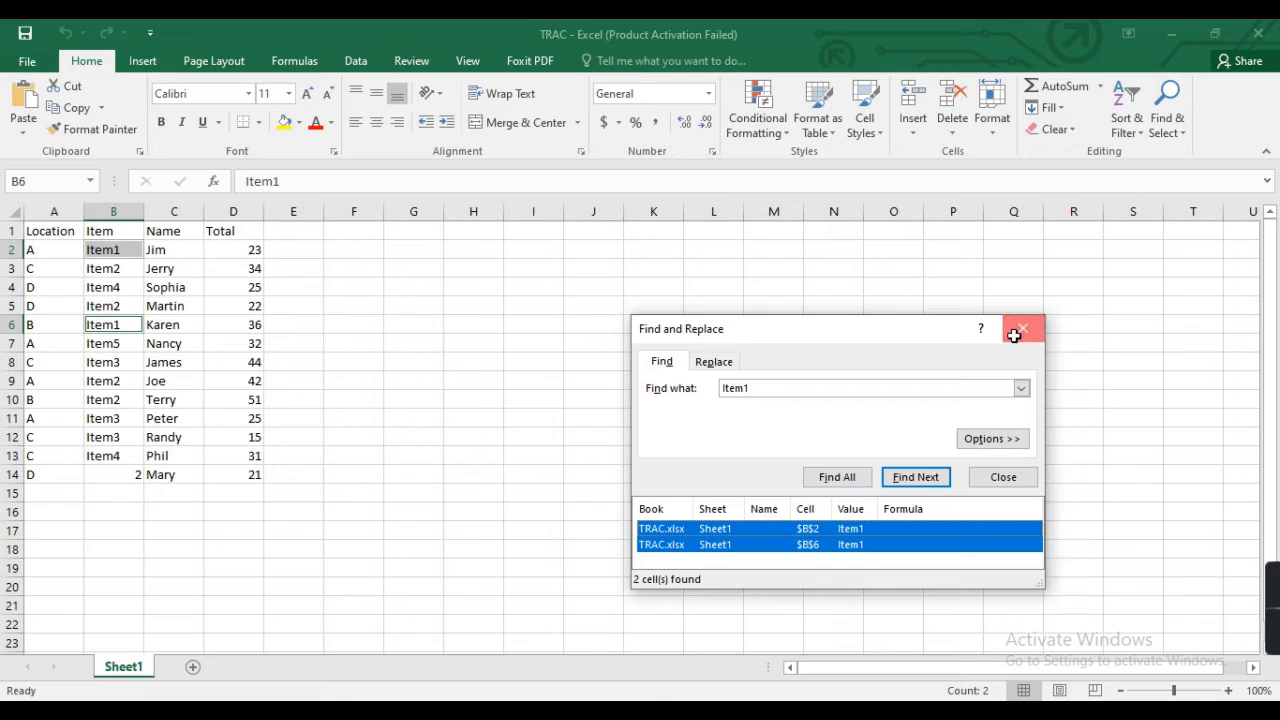
left_click(1016, 338)
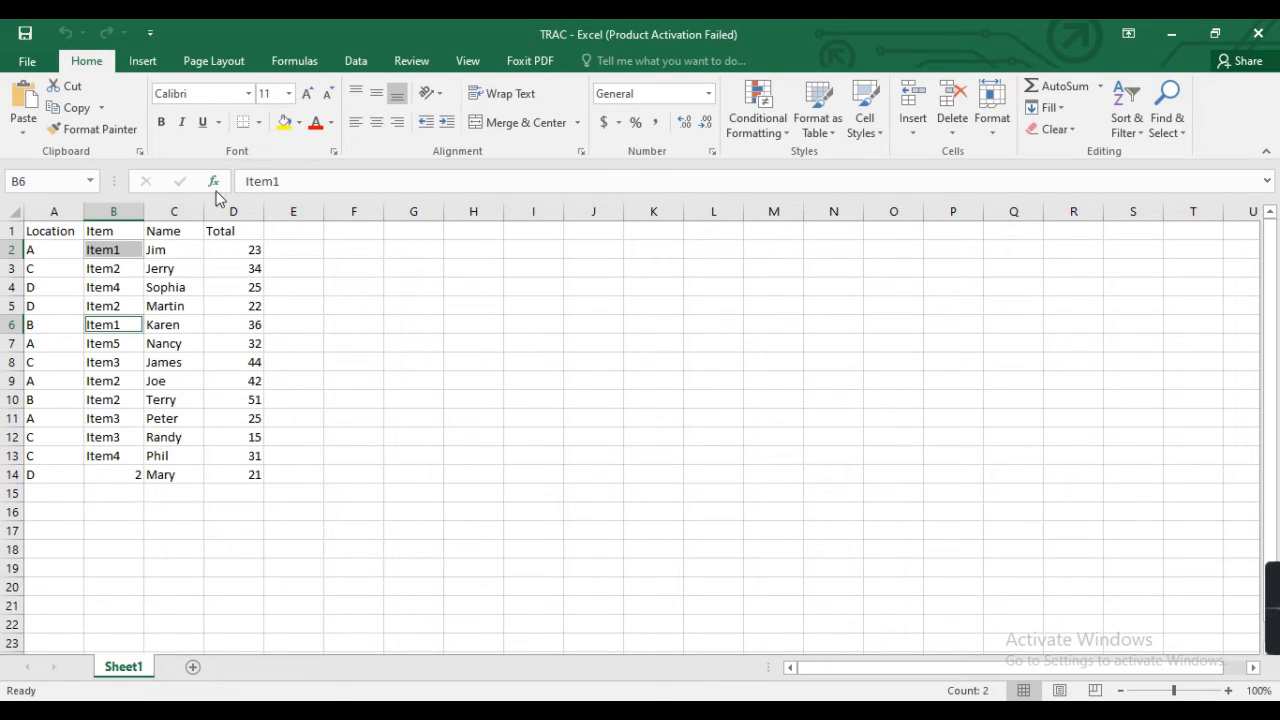
Format the selected Item1 cells with red font colour, bold, underline and italic.
left_click(317, 131)
left_click(165, 130)
left_click(198, 124)
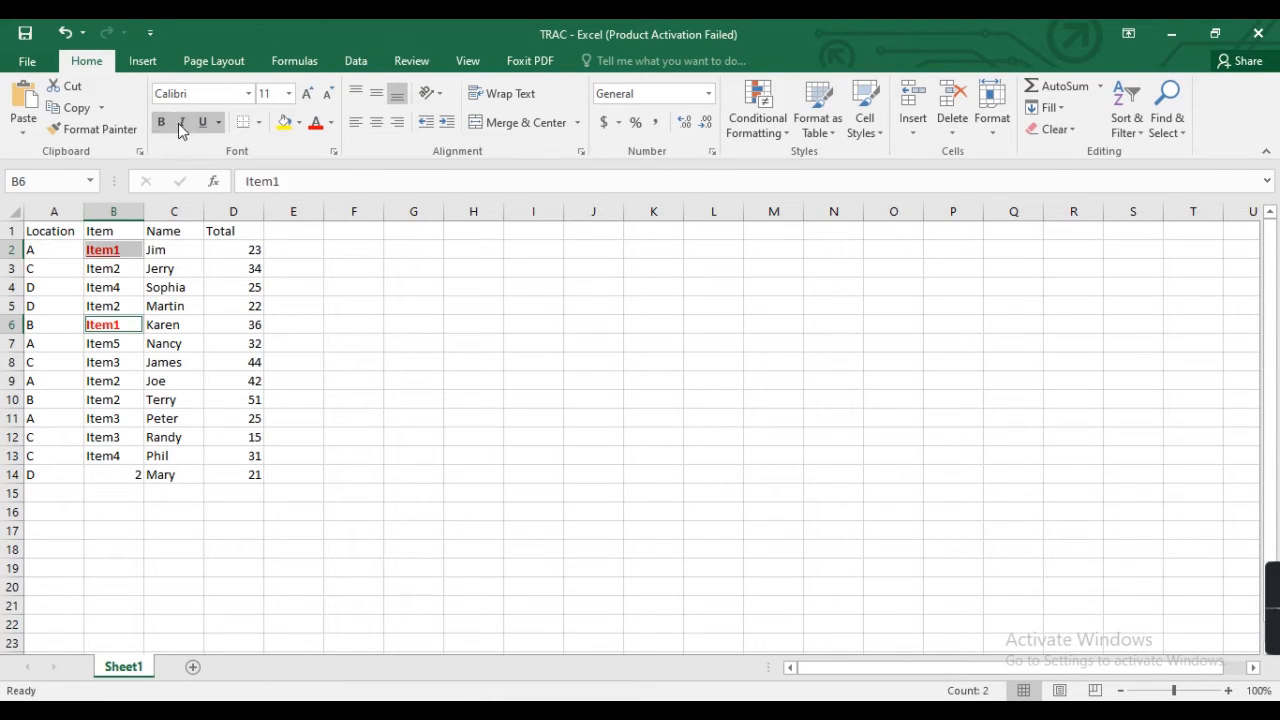
left_click(181, 122)
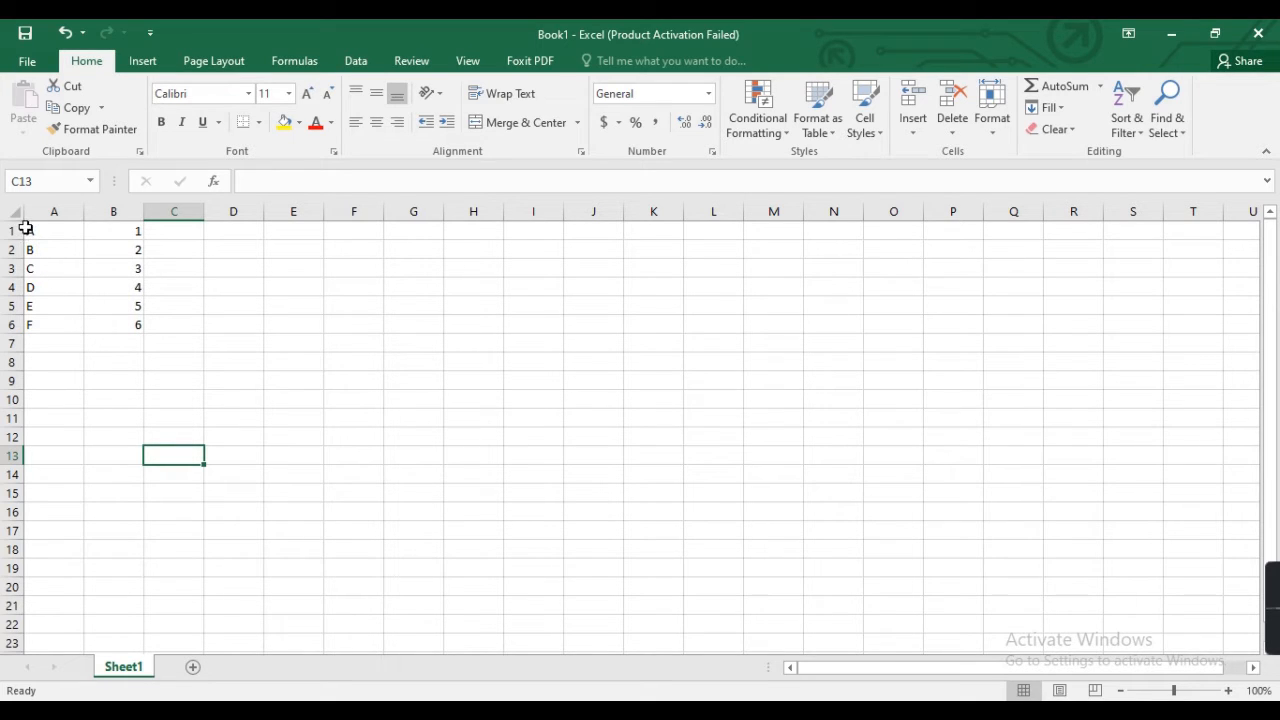
Copy the range A1:B6 and paste it transposed at cell A10 with Paste Special.
left_click_drag(26, 228, 141, 334)
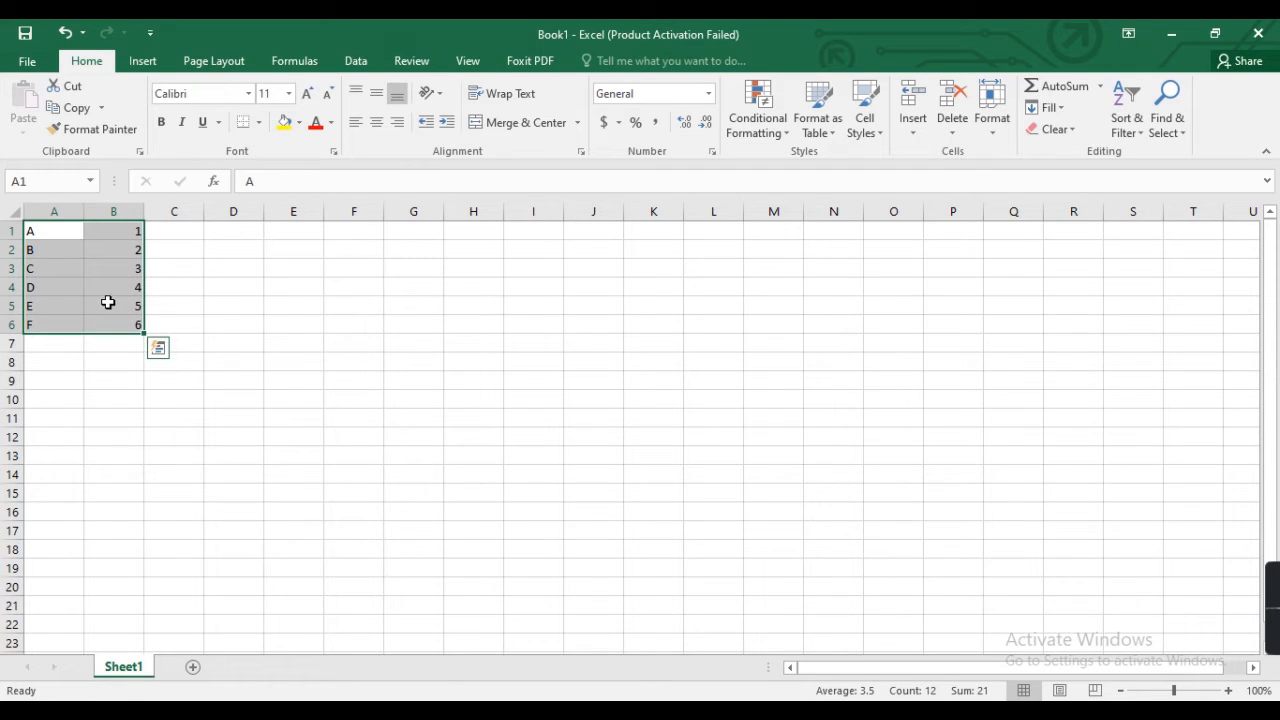
right_click(108, 299)
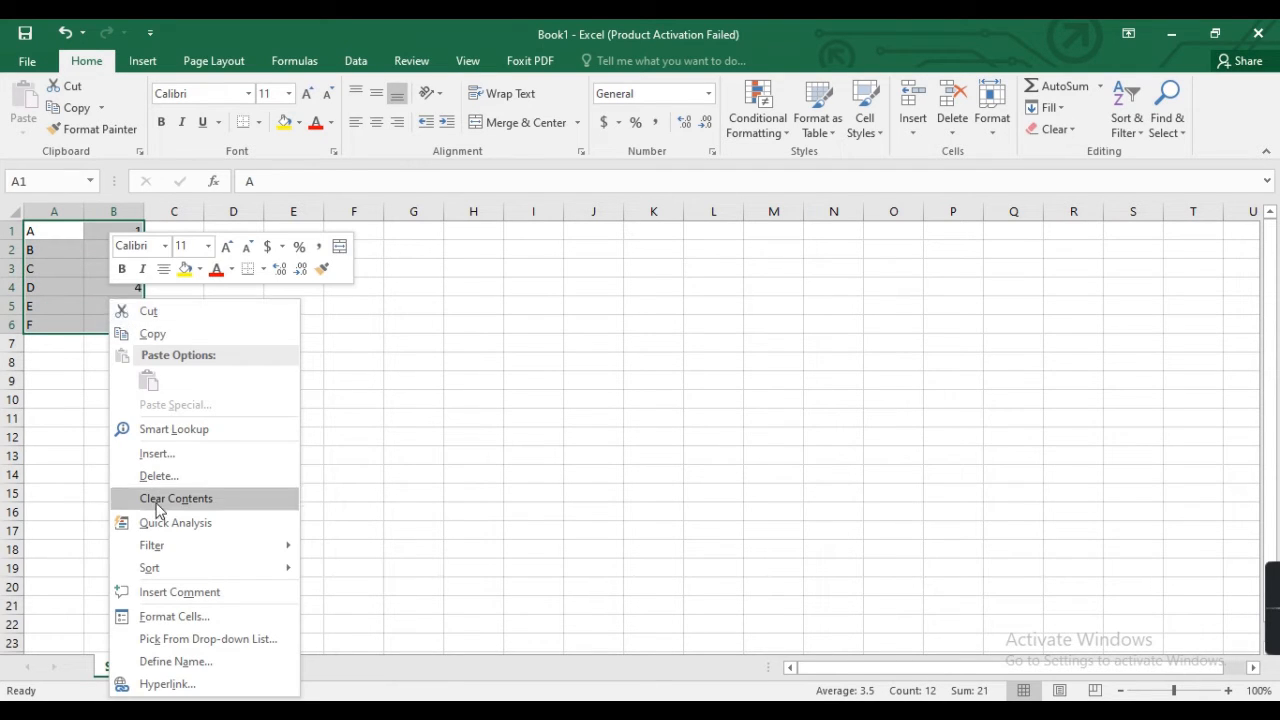
left_click(152, 334)
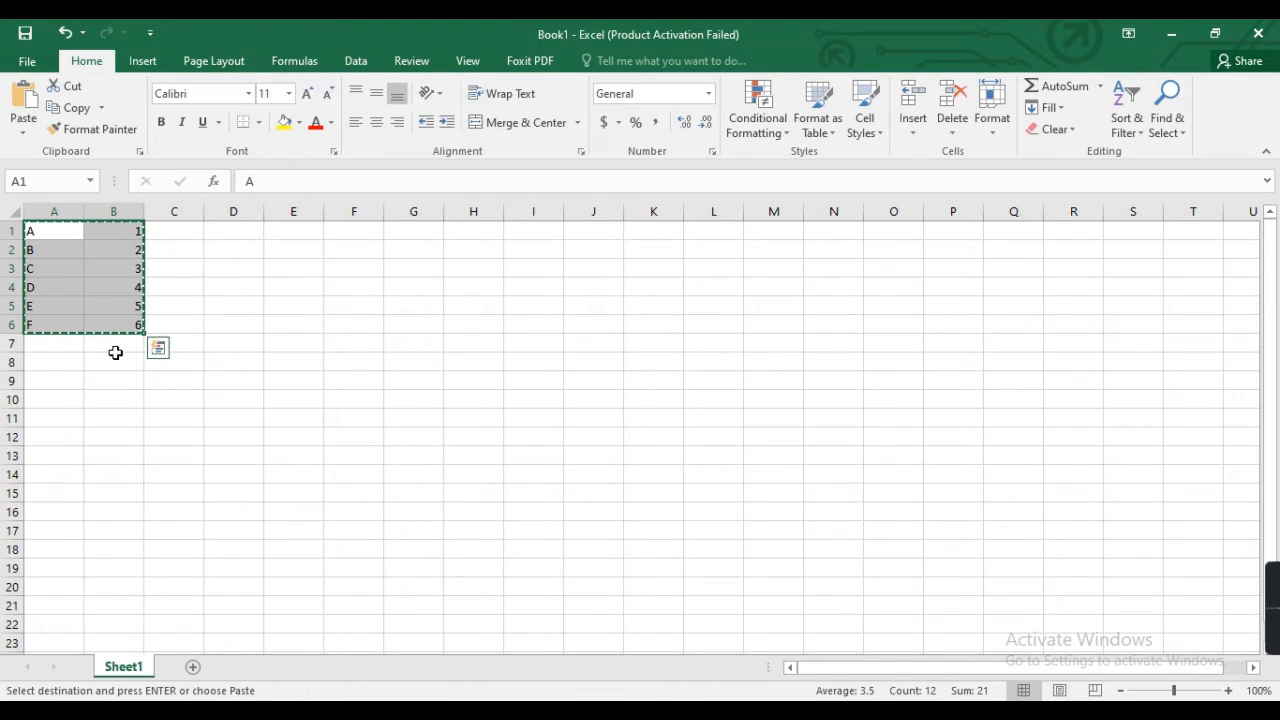
left_click(62, 400)
right_click(62, 400)
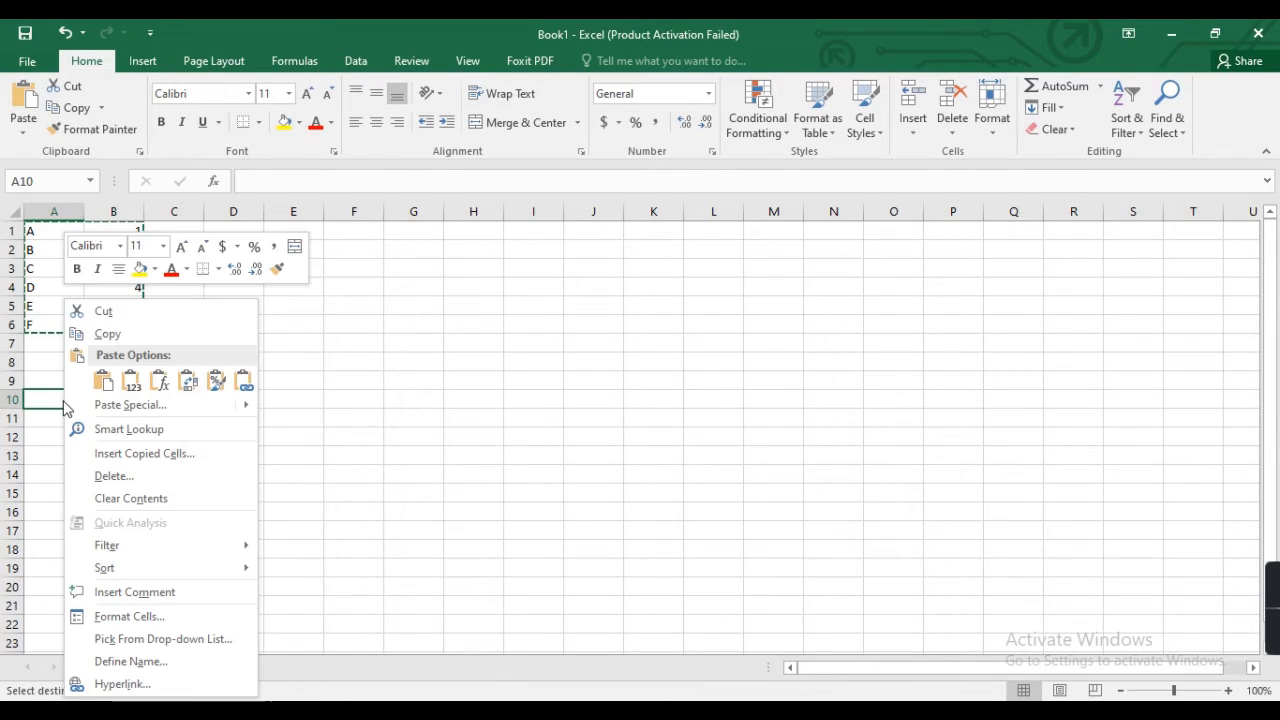
mouse_move(70, 410)
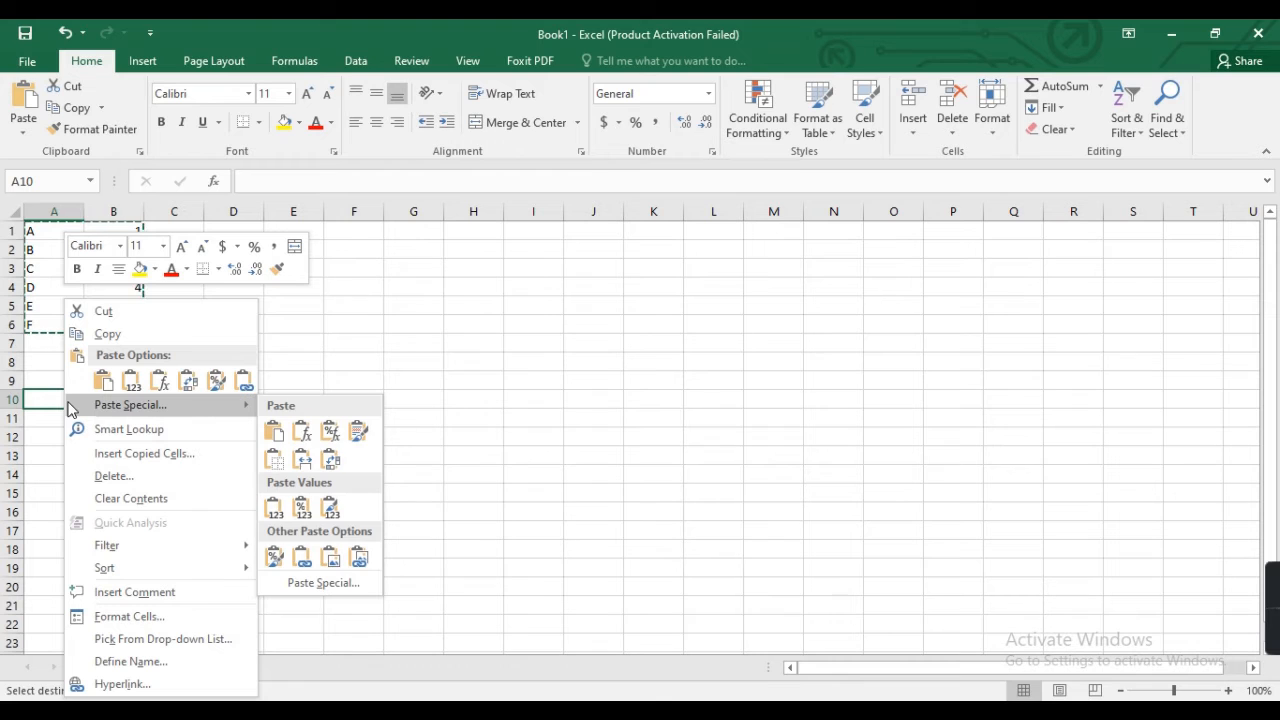
left_click(118, 407)
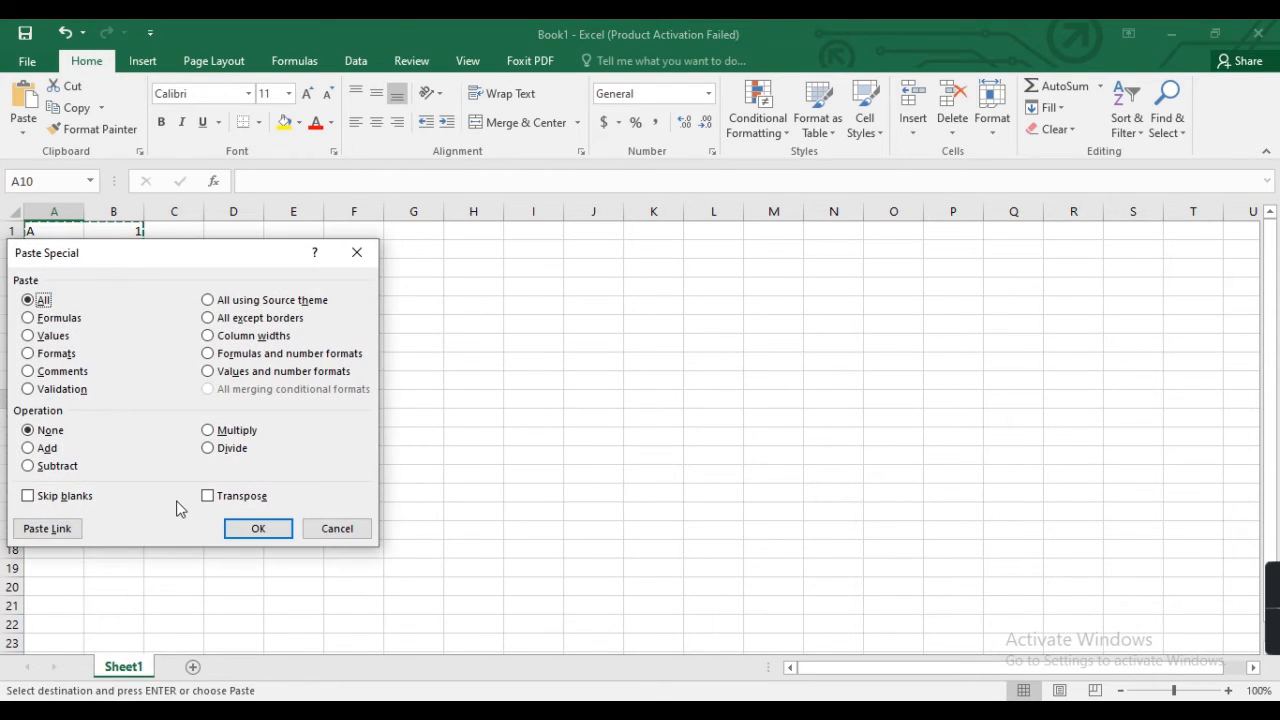
left_click(209, 497)
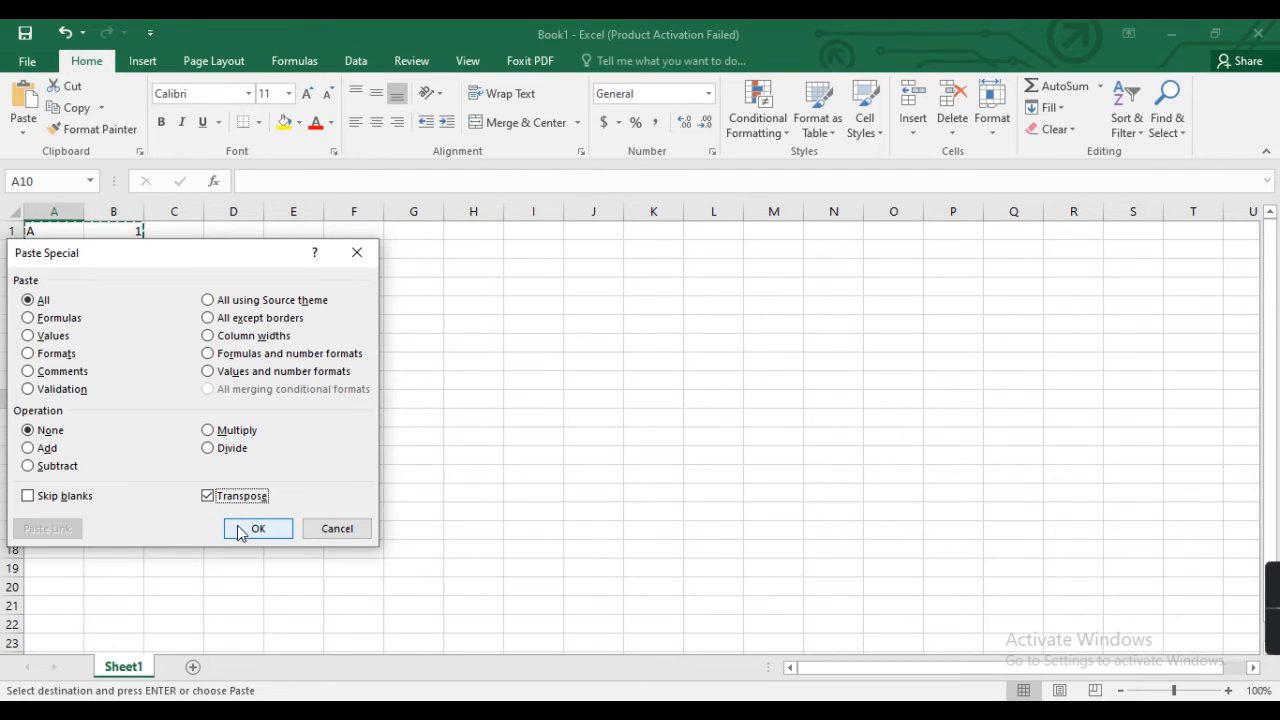
left_click(240, 530)
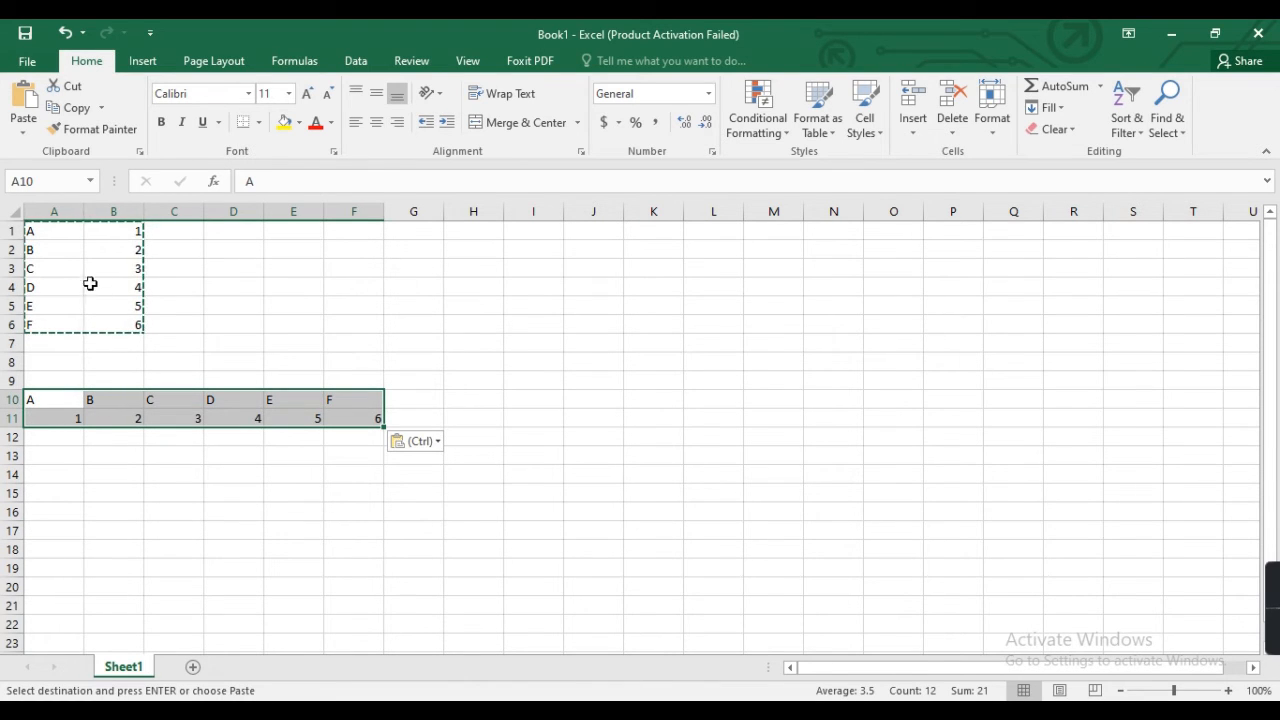
Set cell B4 in the source data to 5 to test the transposed copy.
left_click(95, 284)
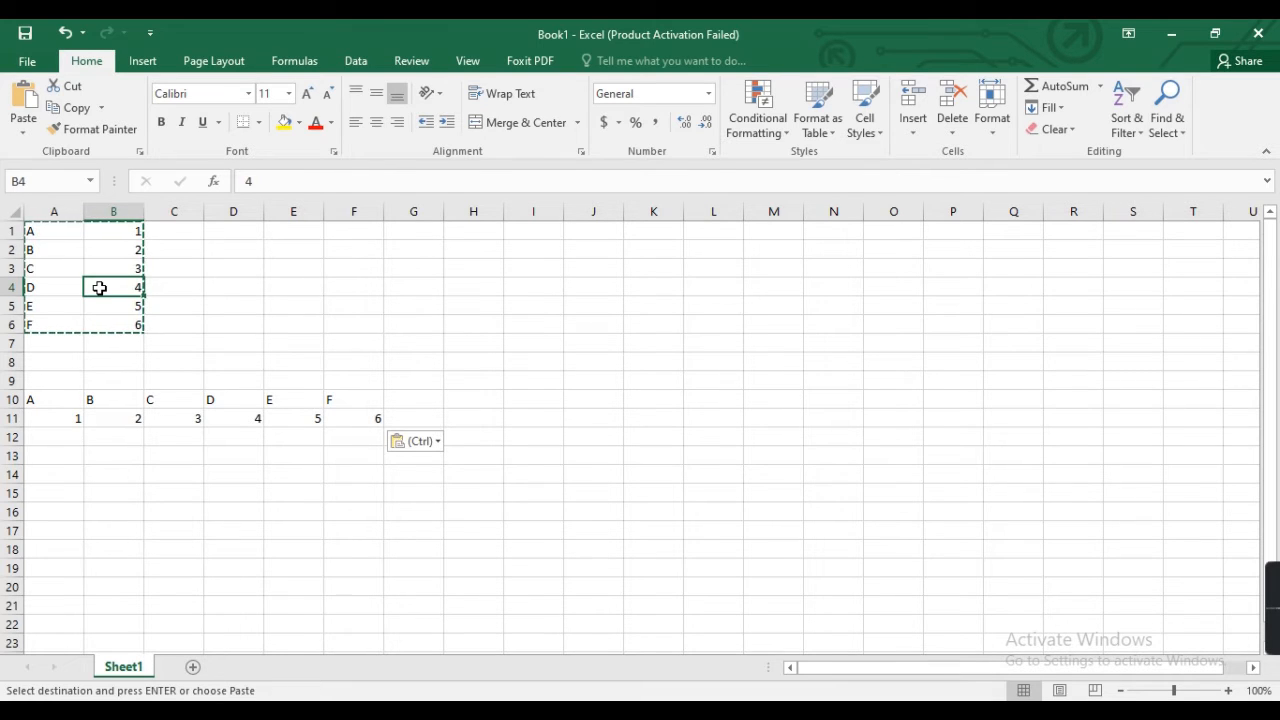
type("5")
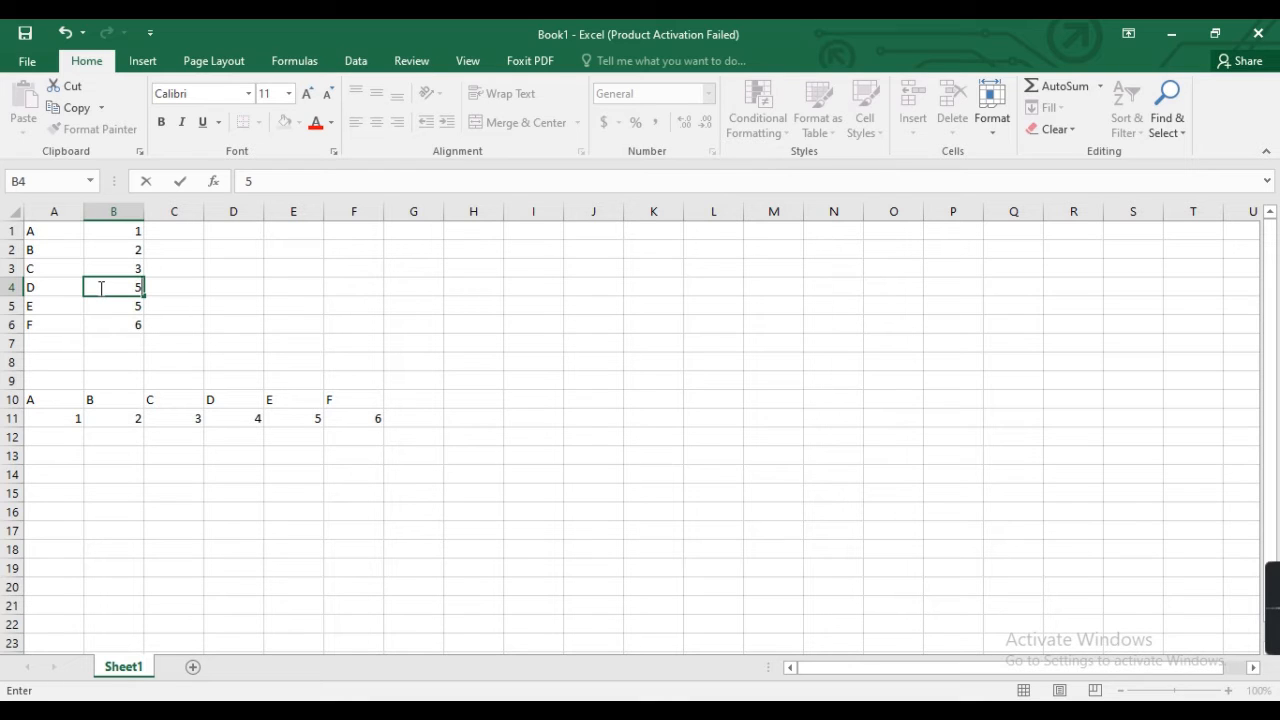
key("Return")
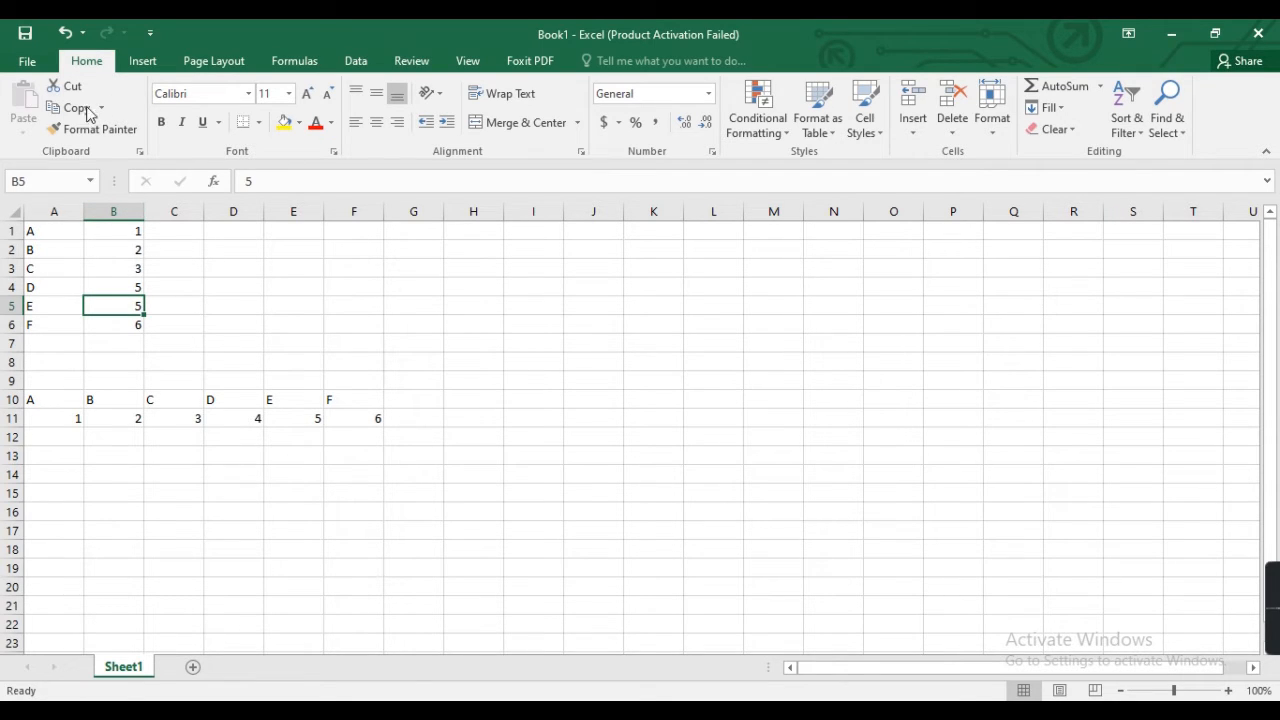
Undo the B4 edit, the transposed paste and the change made before them.
left_click(65, 33)
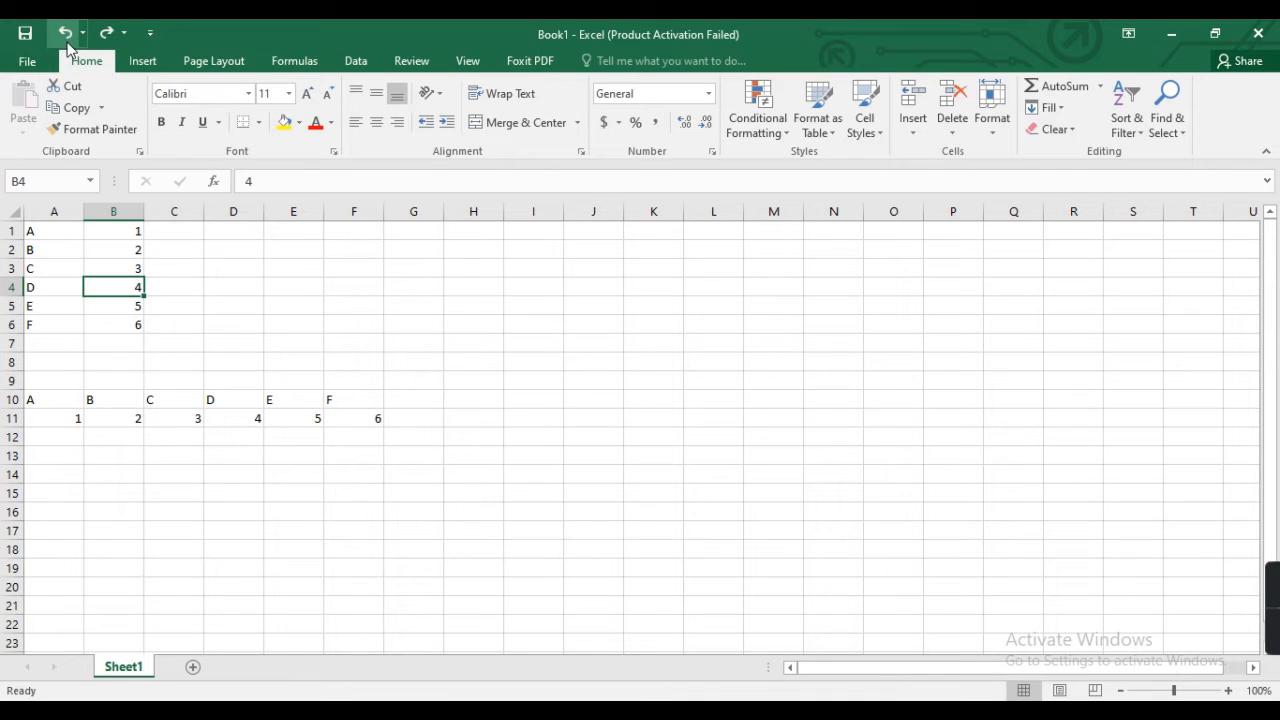
left_click(65, 35)
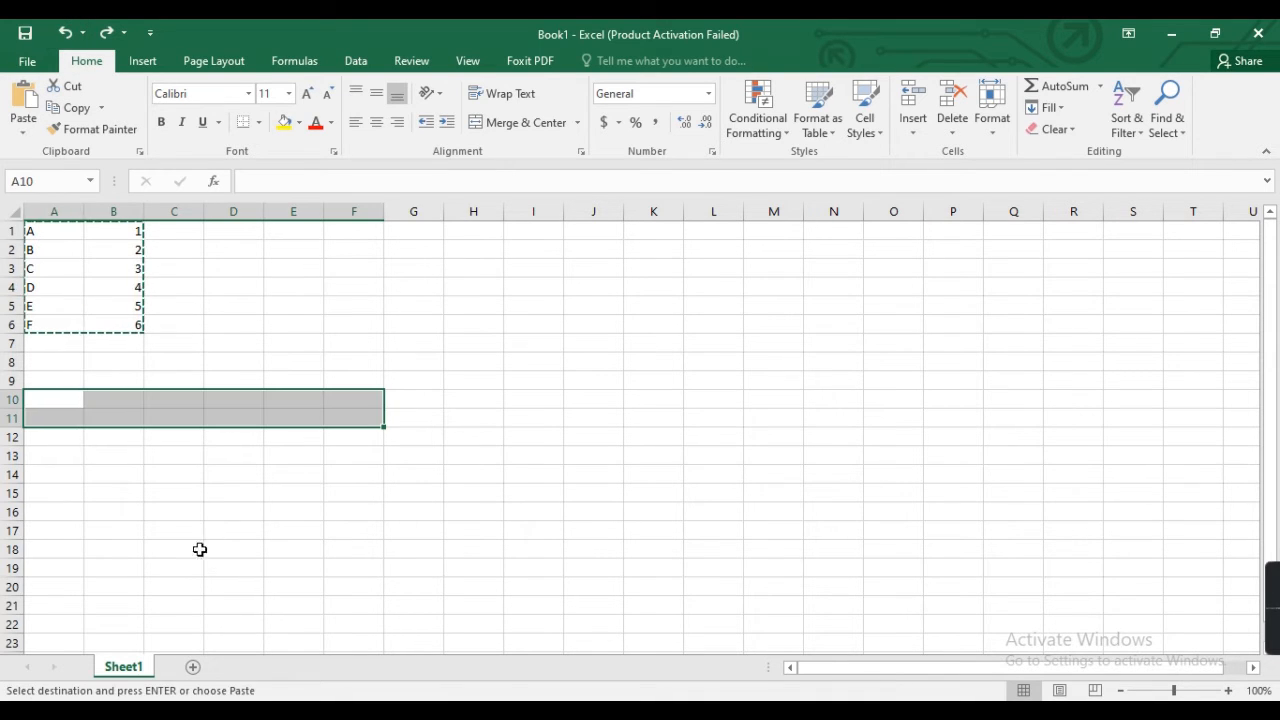
left_click(63, 32)
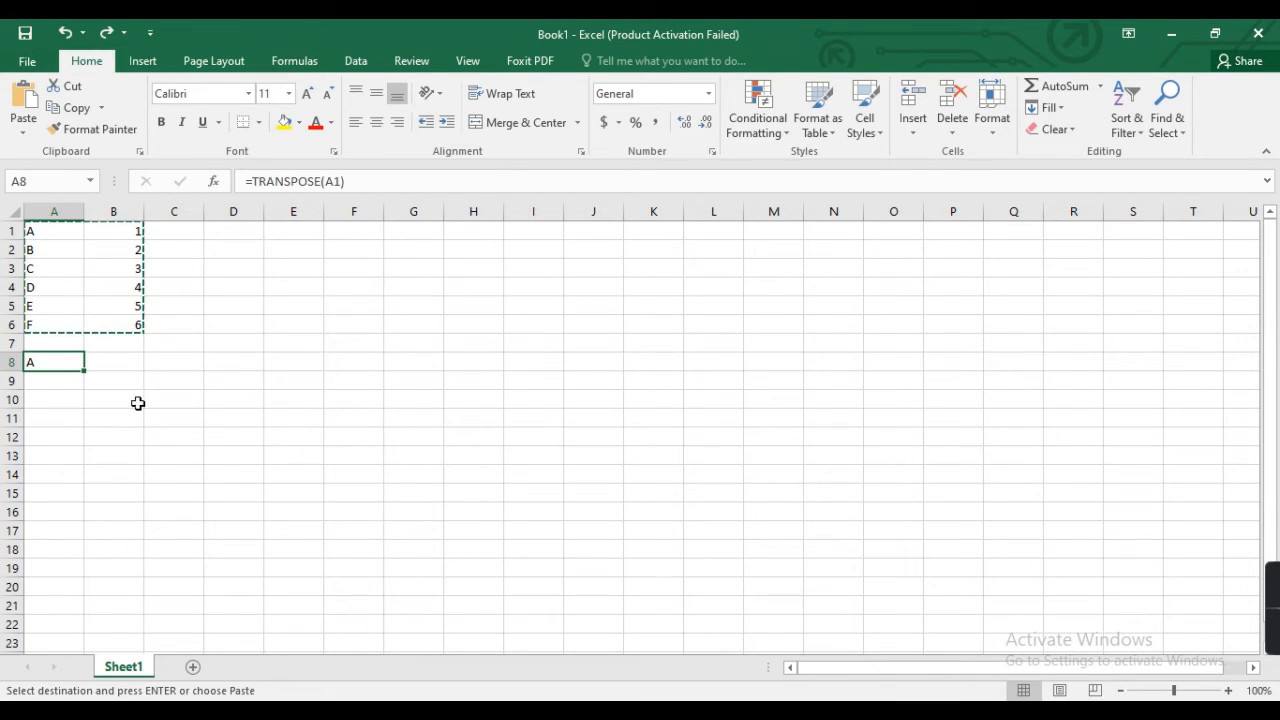
Clear the TRANSPOSE formula from cell A8.
left_click(147, 397)
left_click(73, 366)
key("BackSpace")
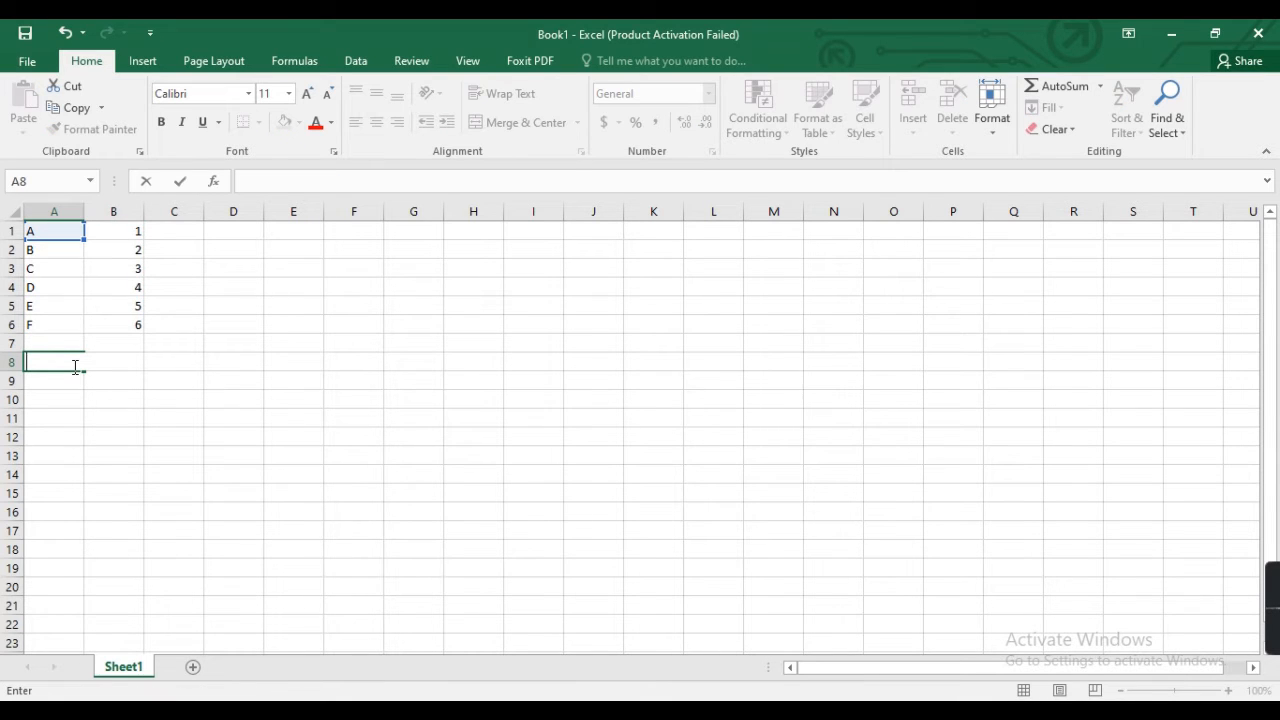
left_click(68, 414)
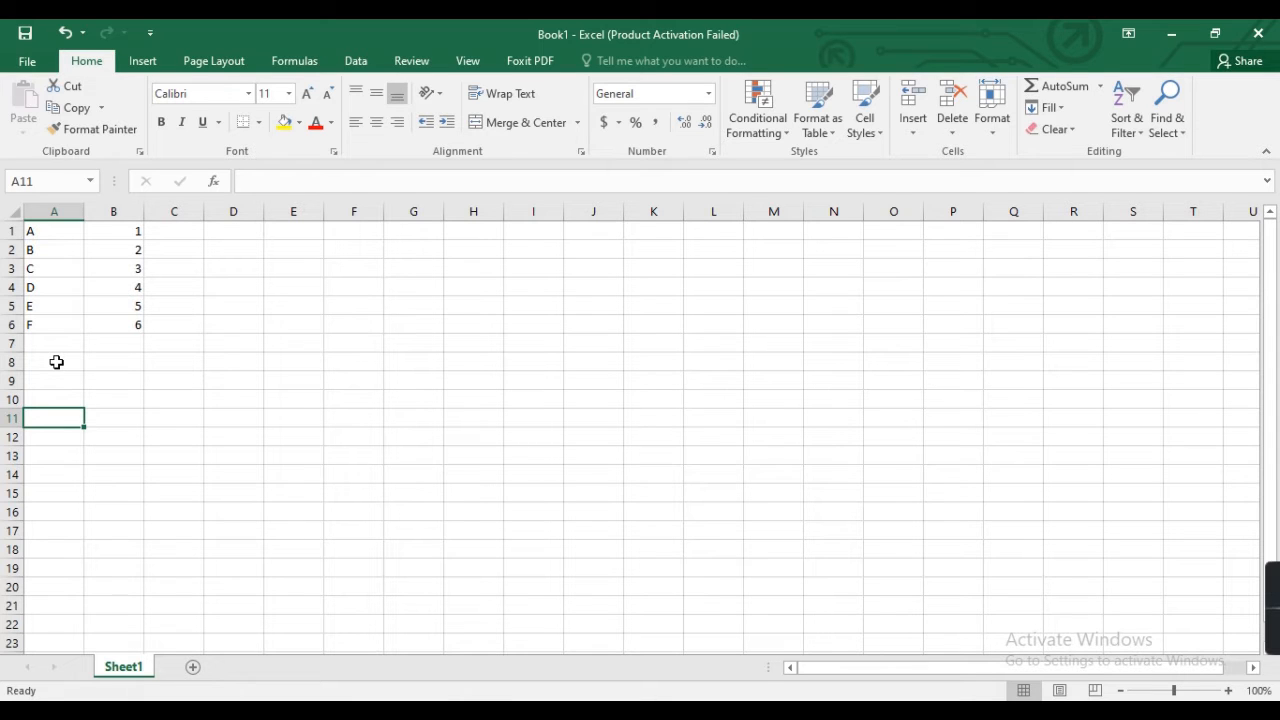
Enter the array formula =TRANSPOSE(A1:B6) across the range A8:F9.
left_click_drag(56, 362, 330, 388)
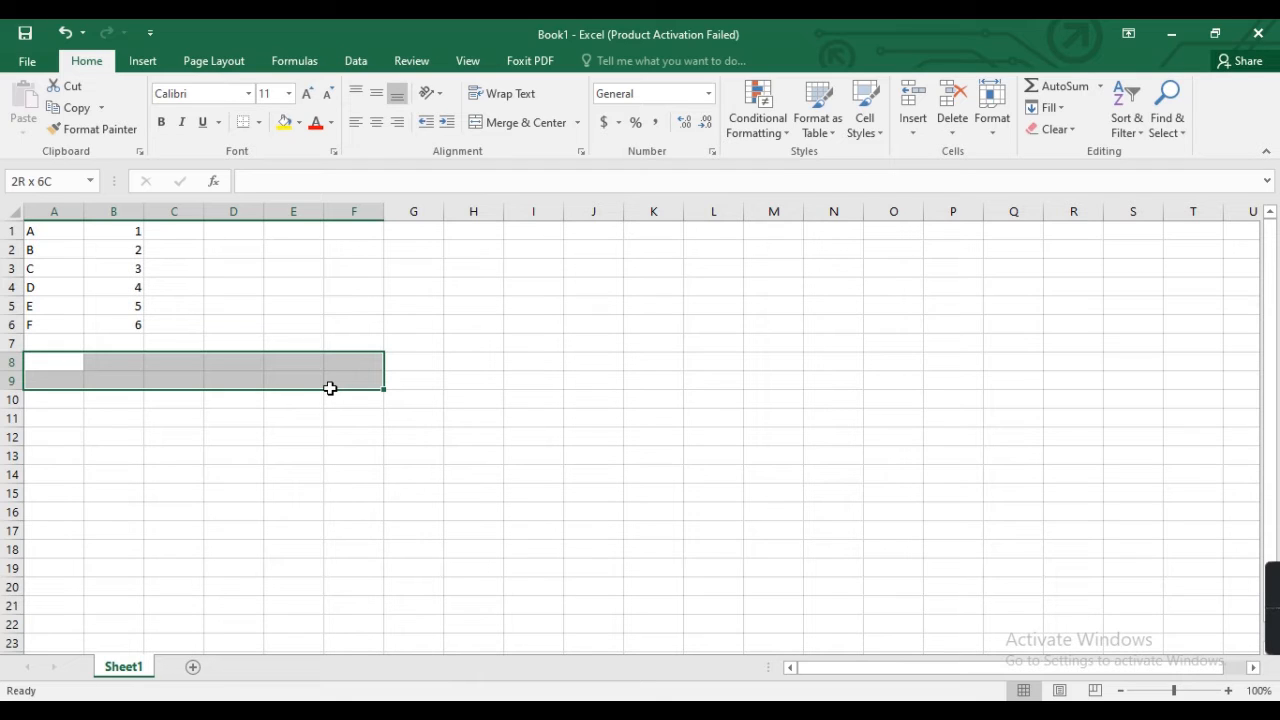
left_click_drag(330, 388, 332, 385)
type("=")
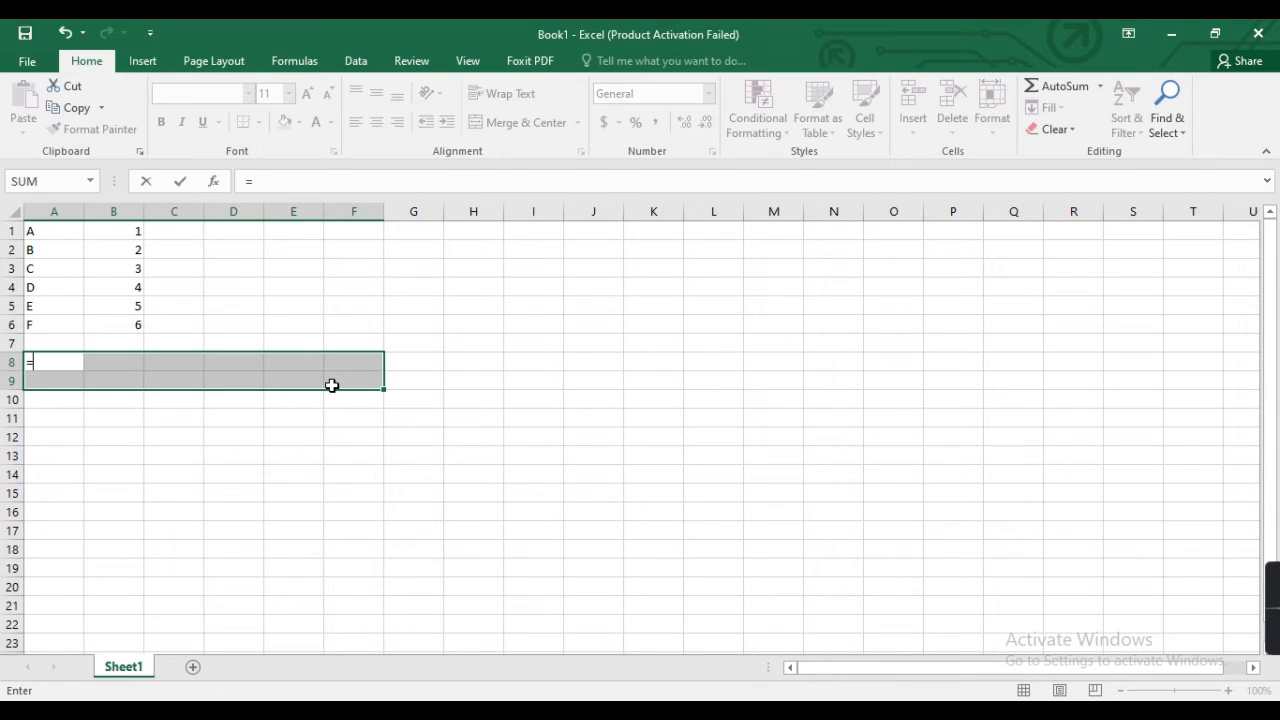
type("tra")
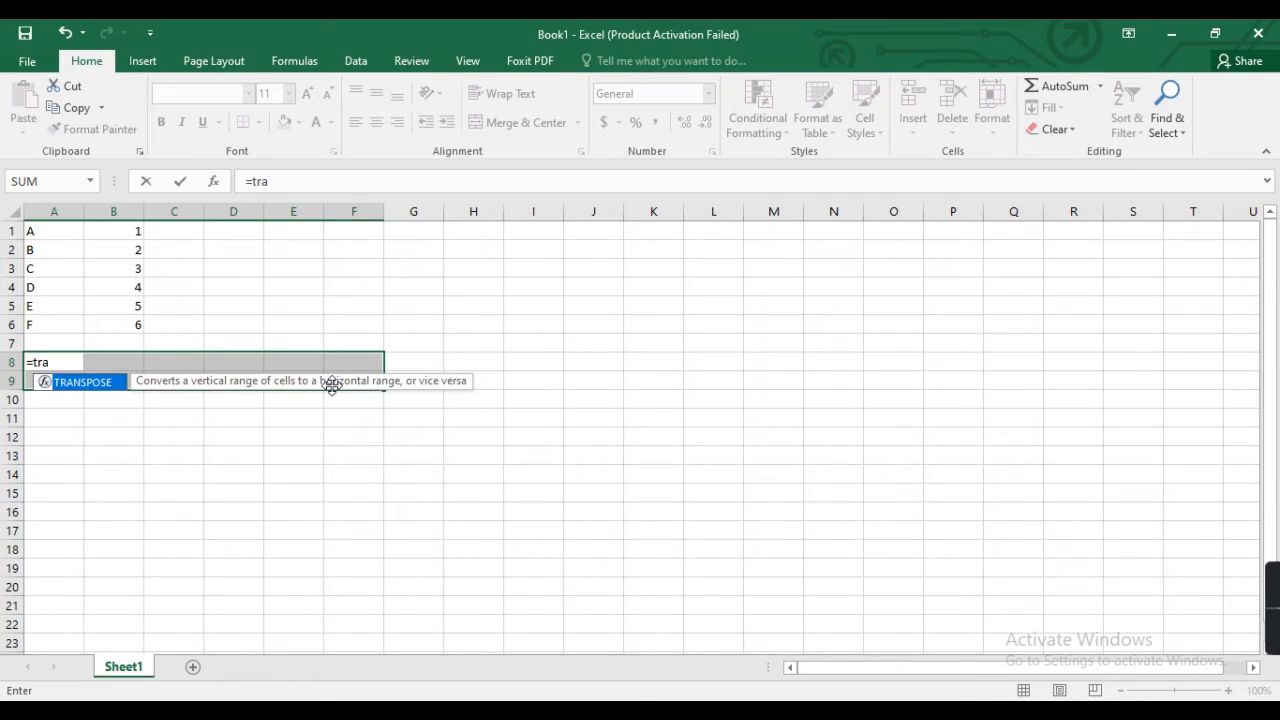
type("nso")
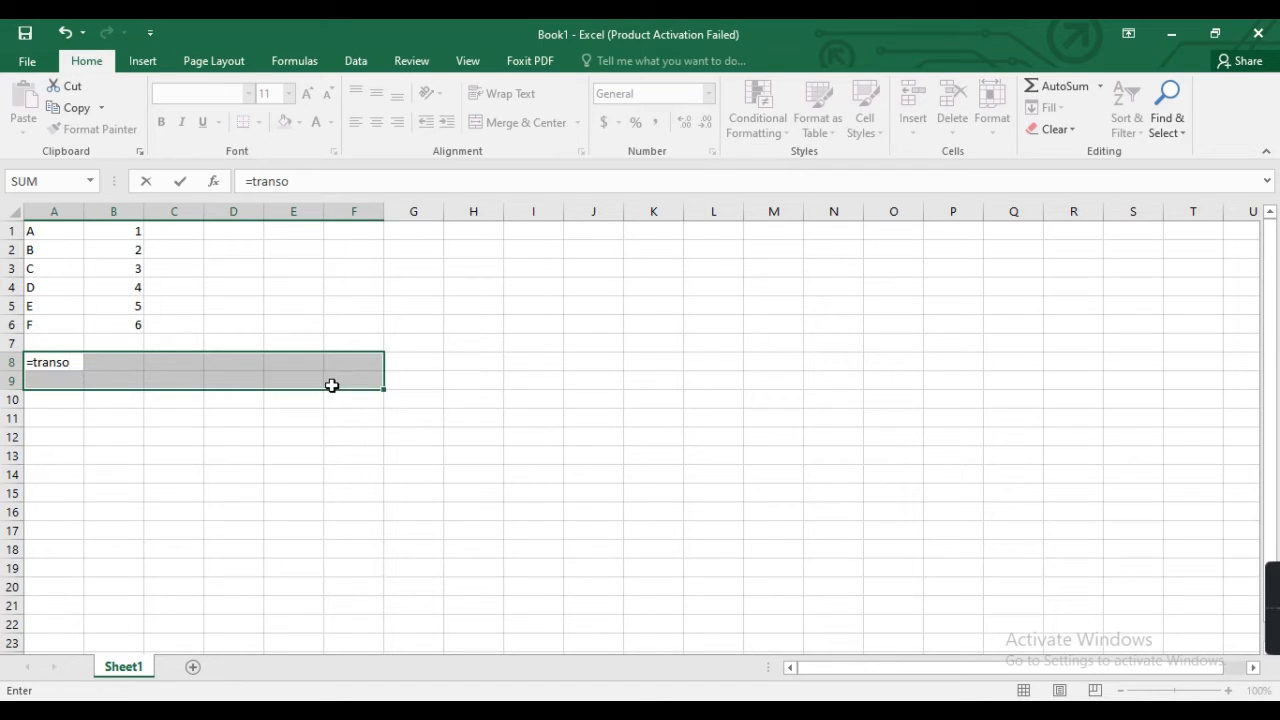
key("BackSpace")
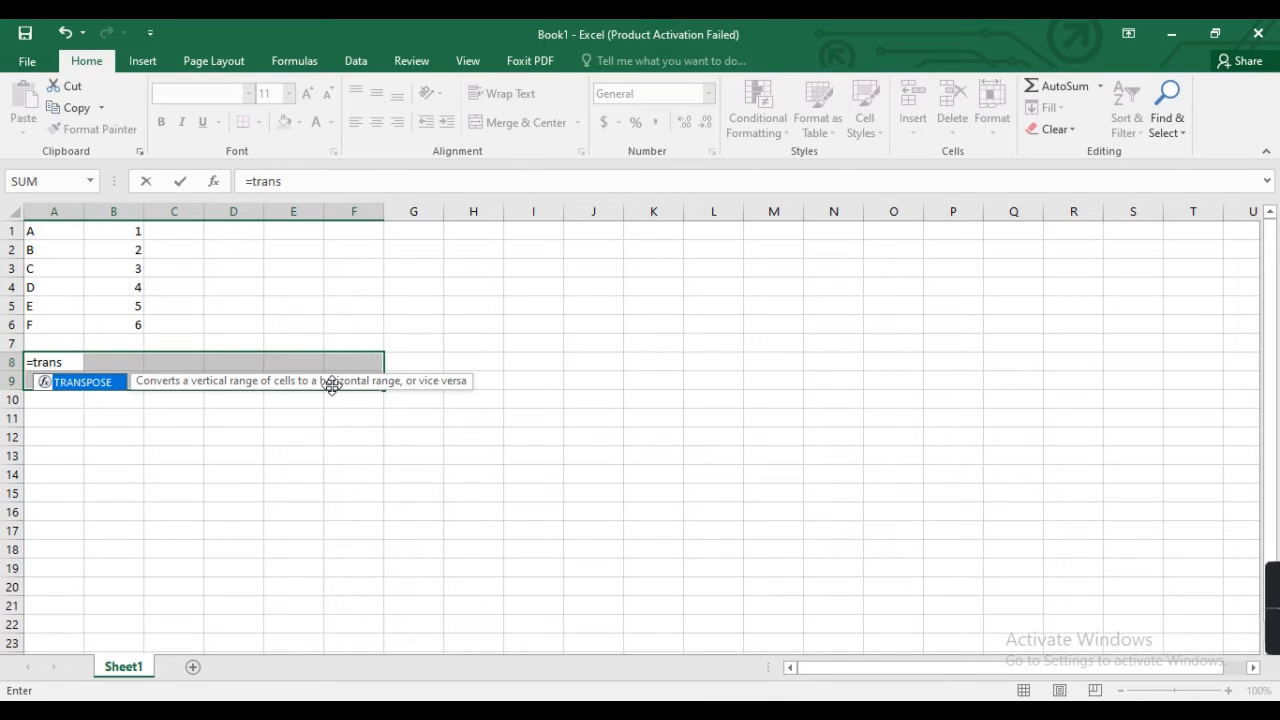
type("pose")
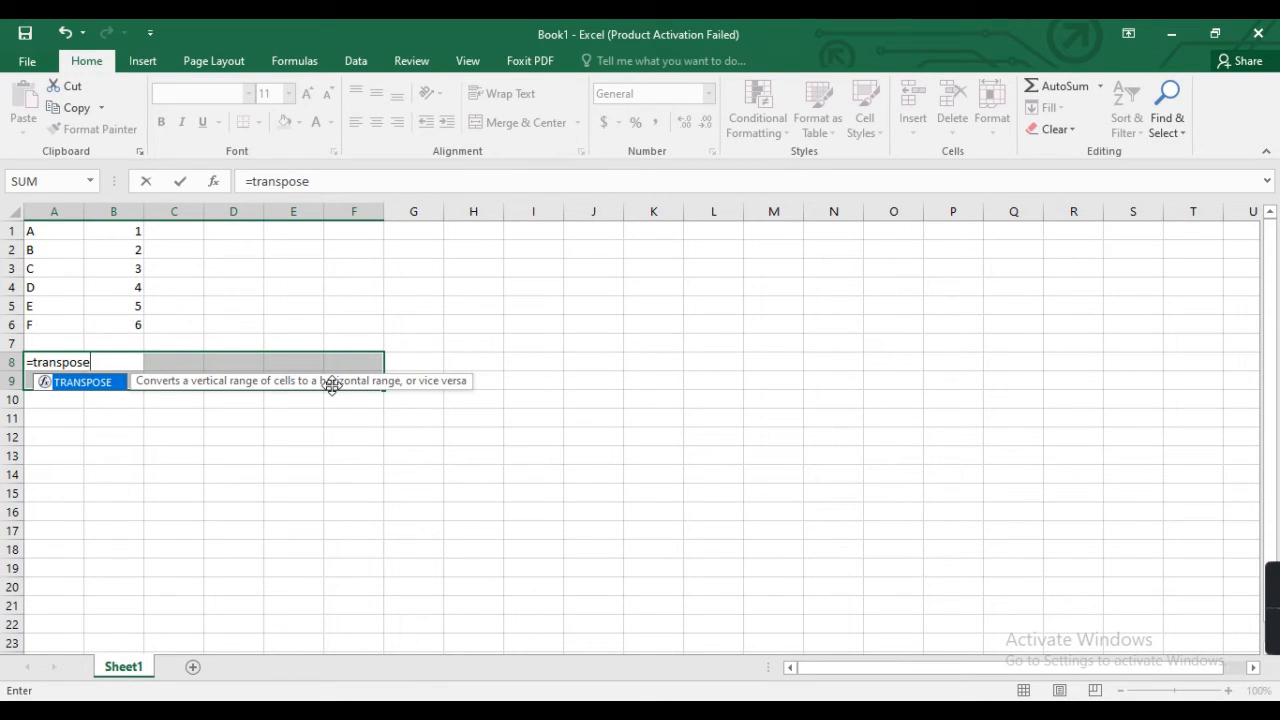
type("(")
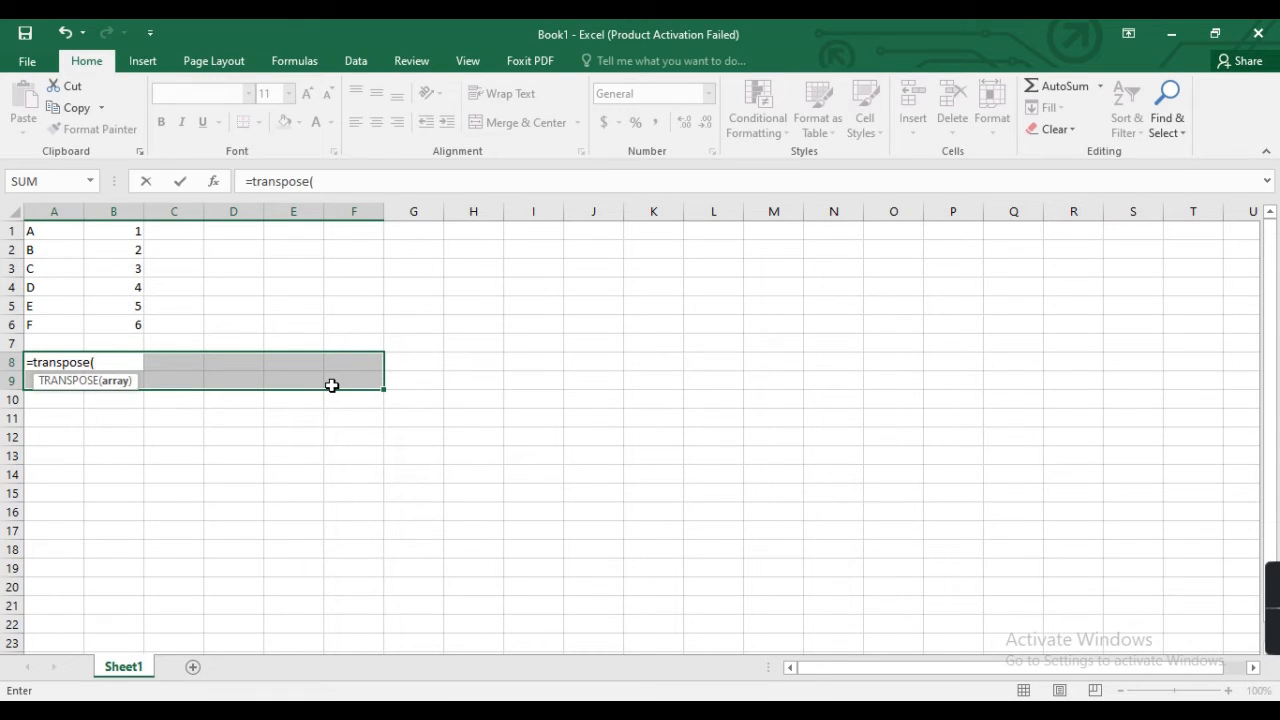
type("A")
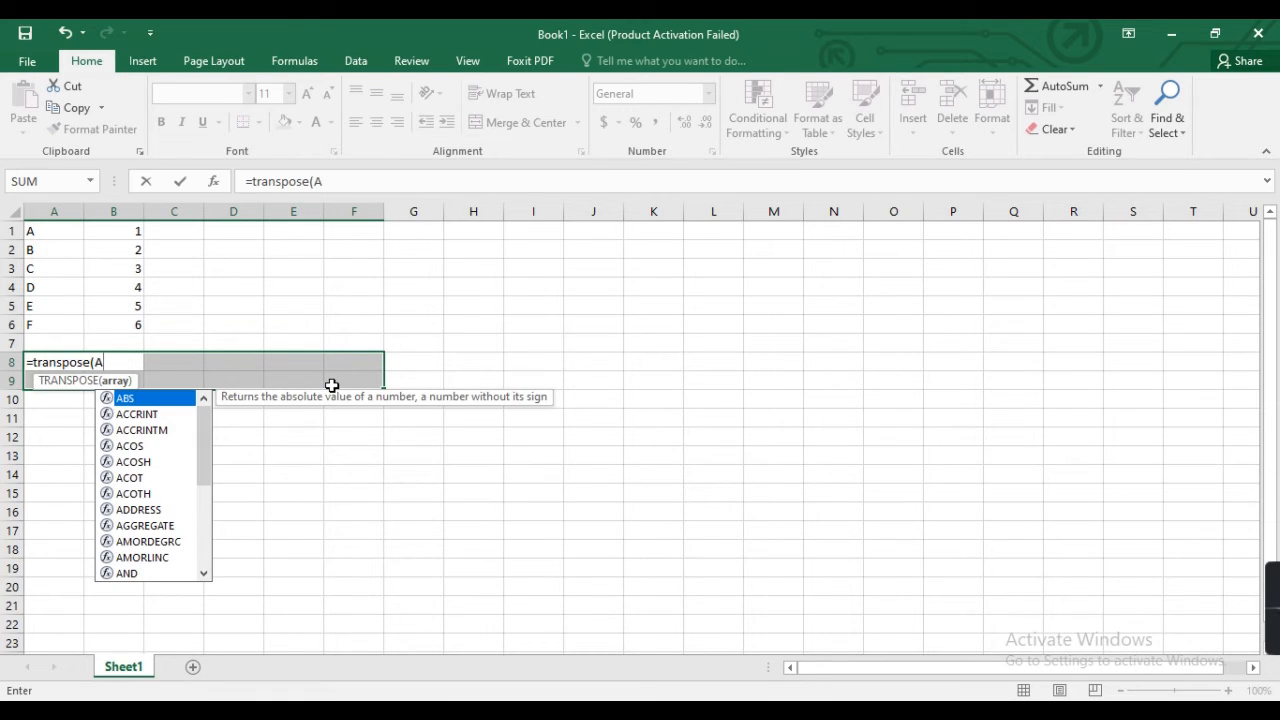
type("1")
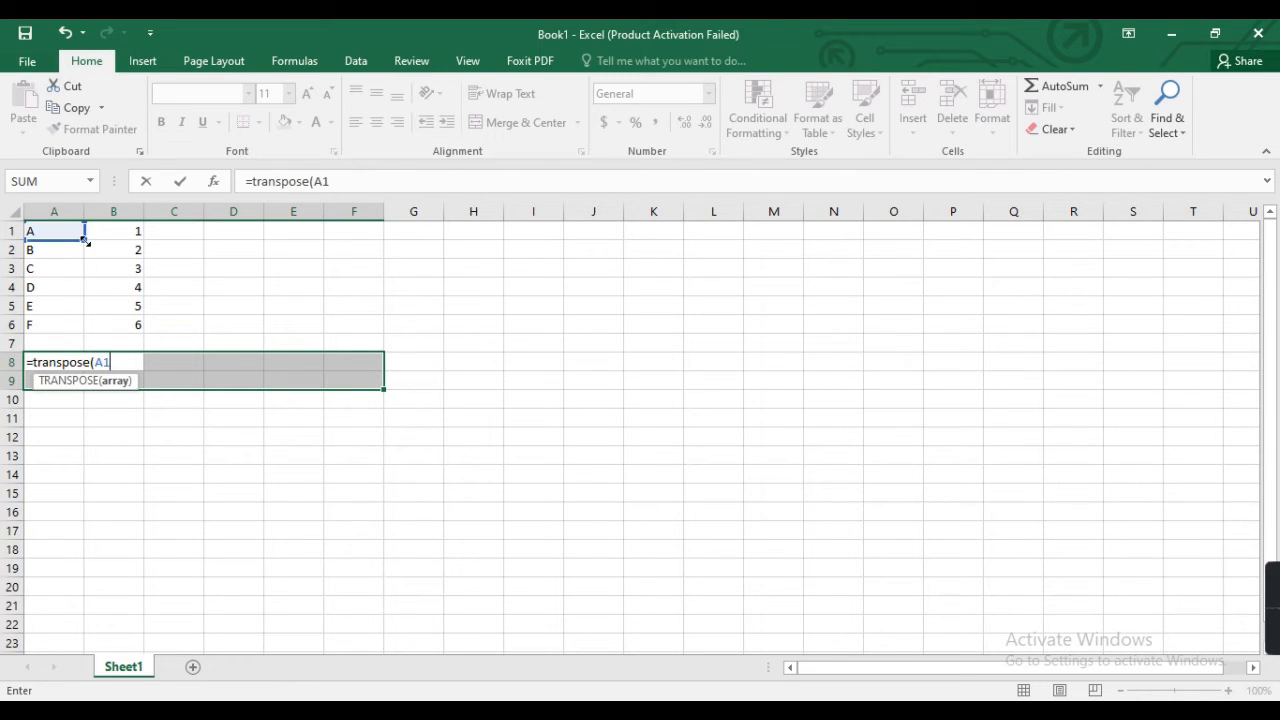
left_click_drag(86, 240, 146, 335)
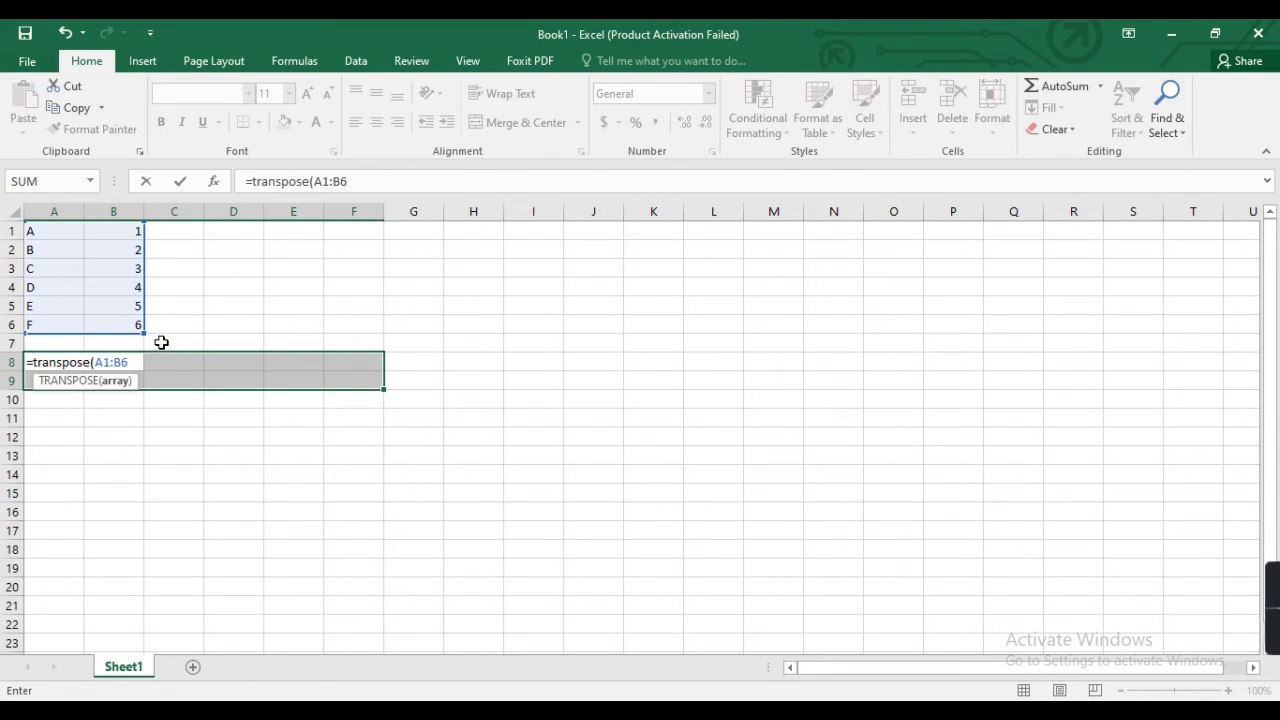
type(")")
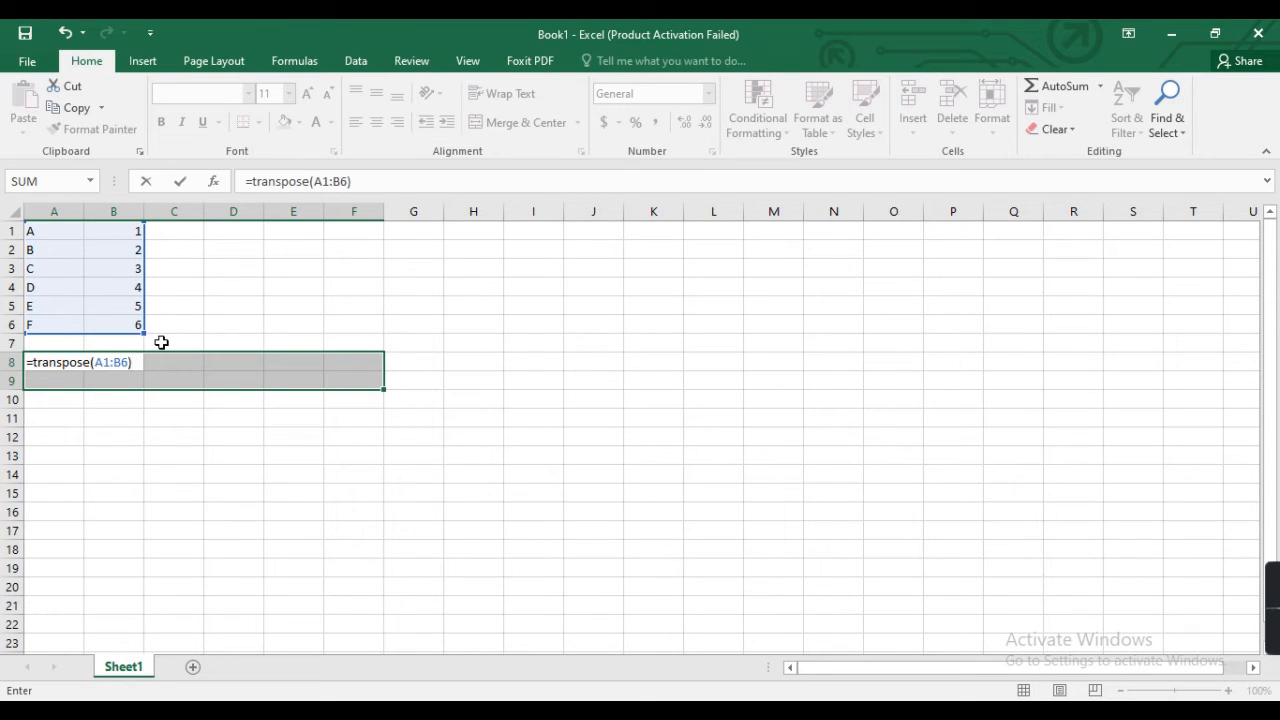
key("ctrl+shift+Return")
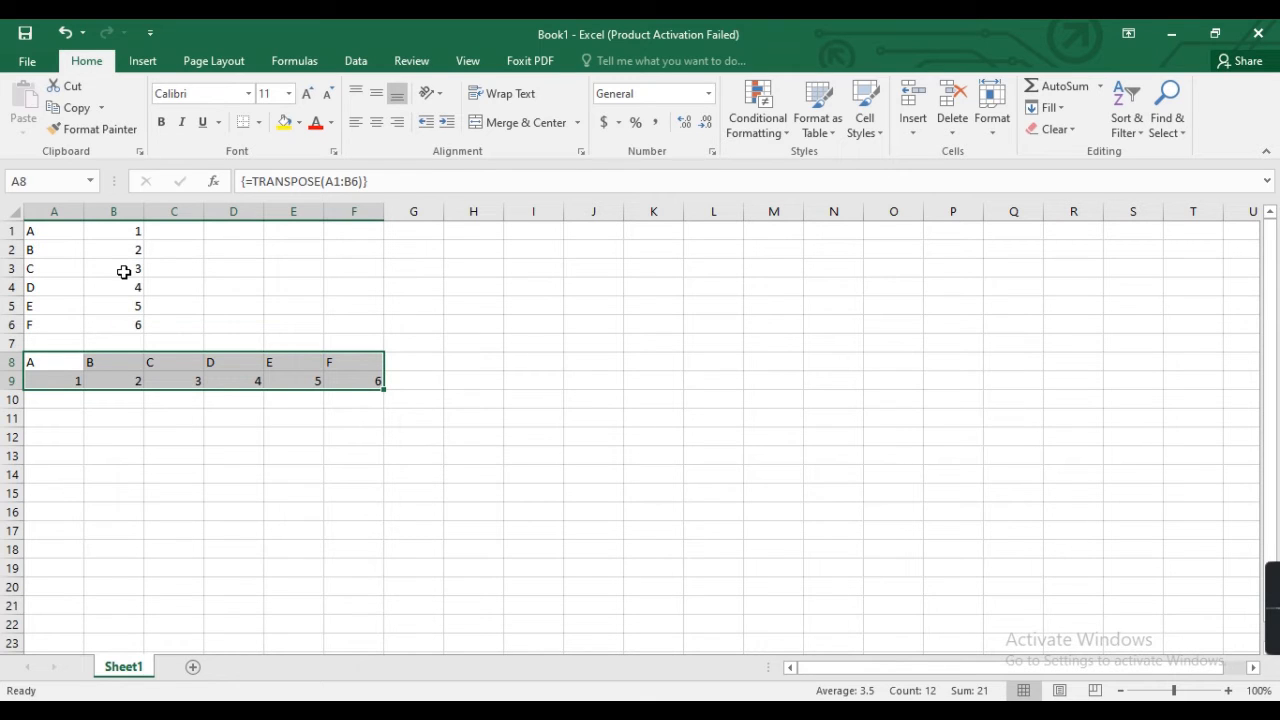
Set source cell B3 to 7 and B1 to 4 to test the linked TRANSPOSE range.
left_click(124, 272)
type("7")
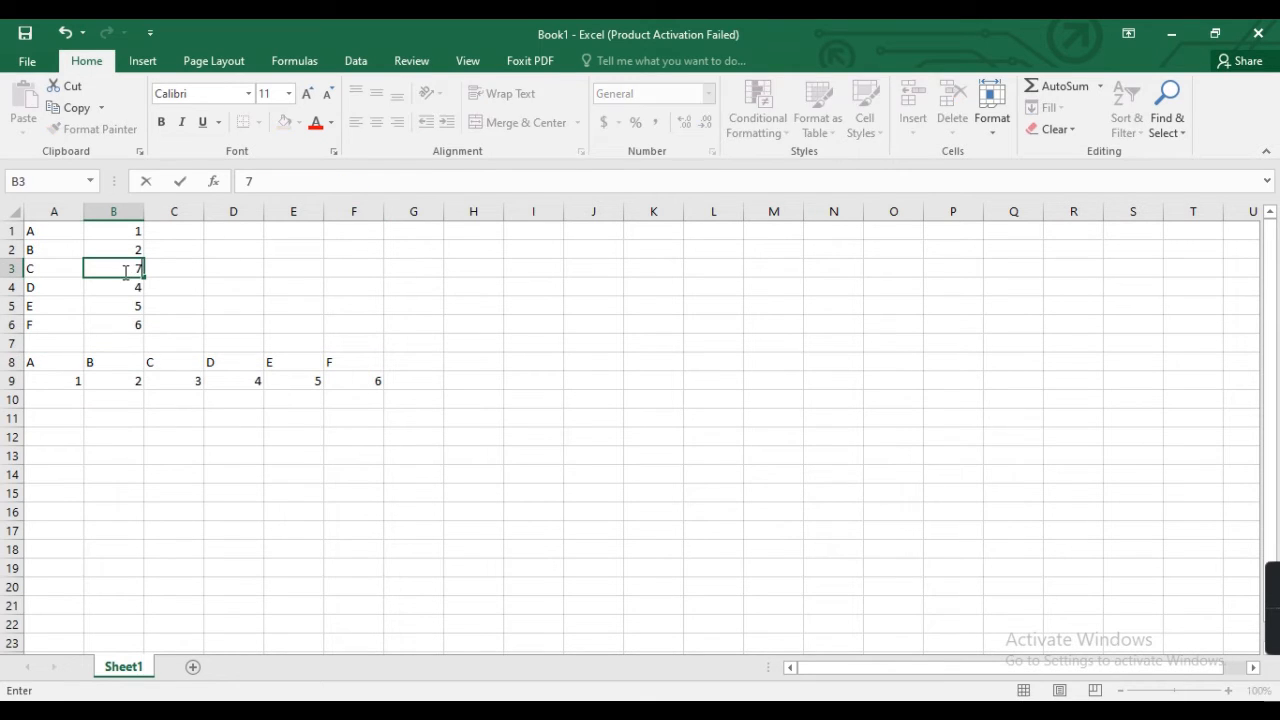
key("Return")
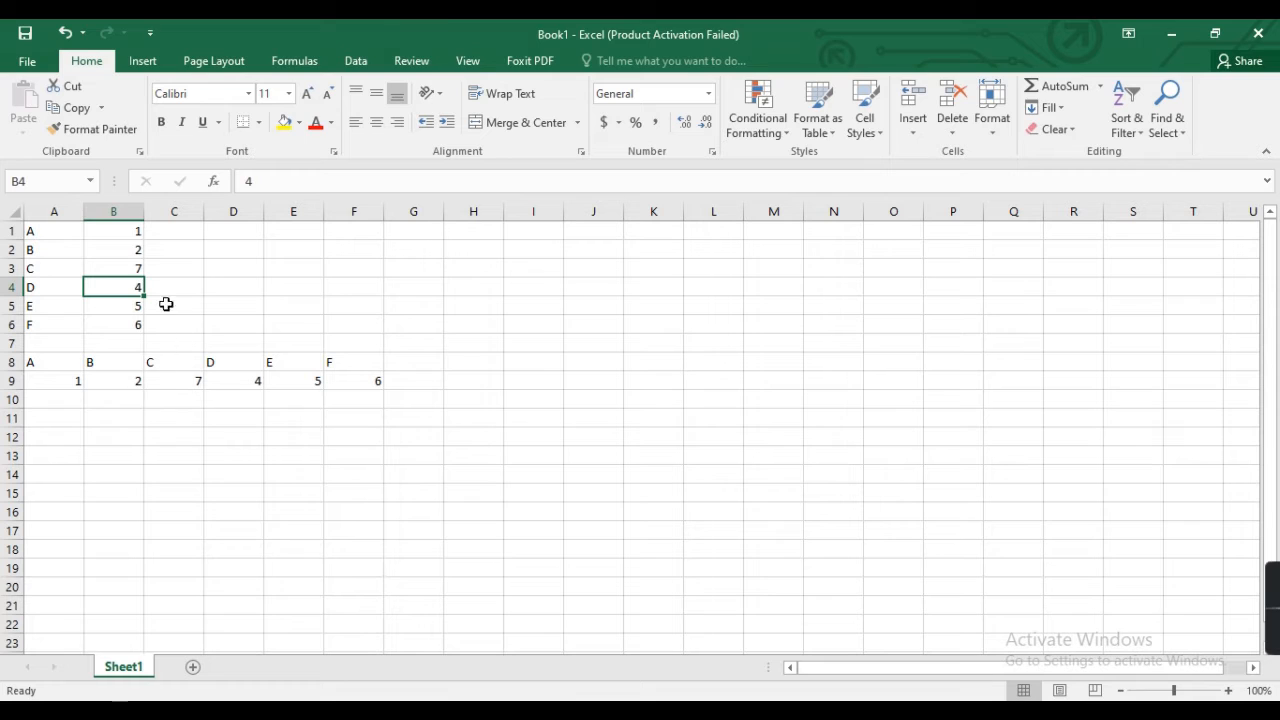
left_click(131, 231)
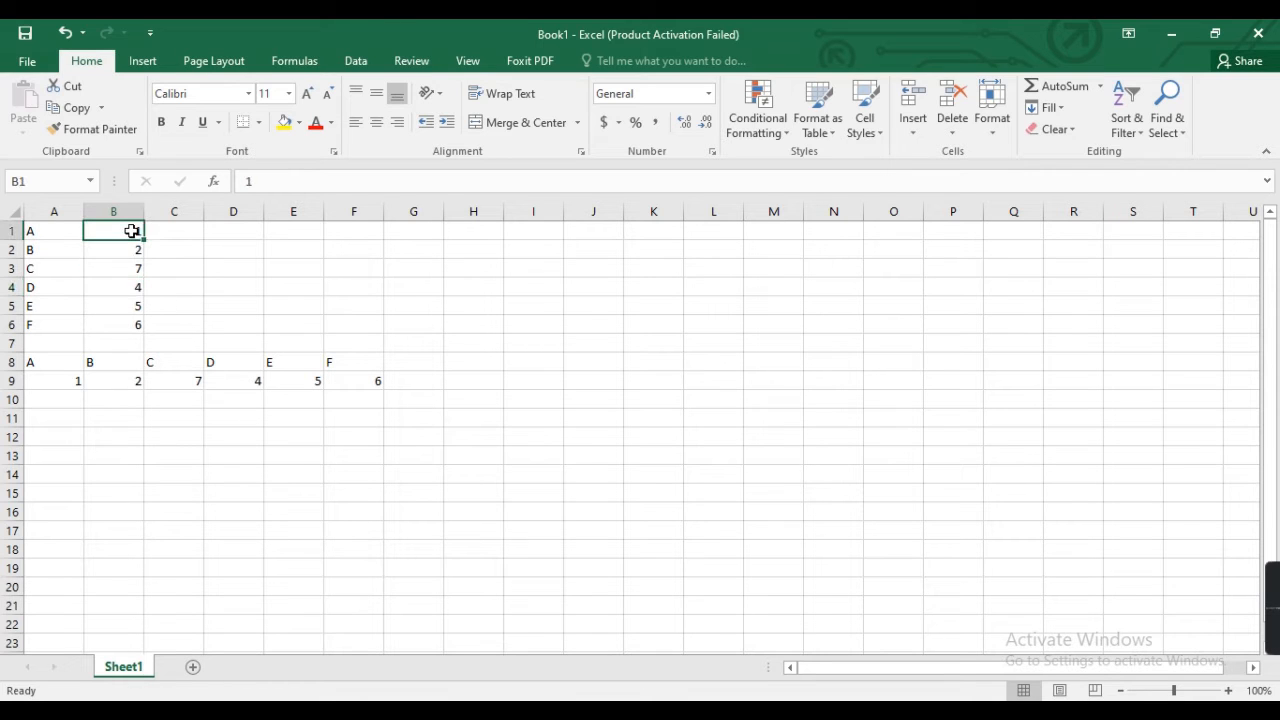
key("BackSpace")
type("4")
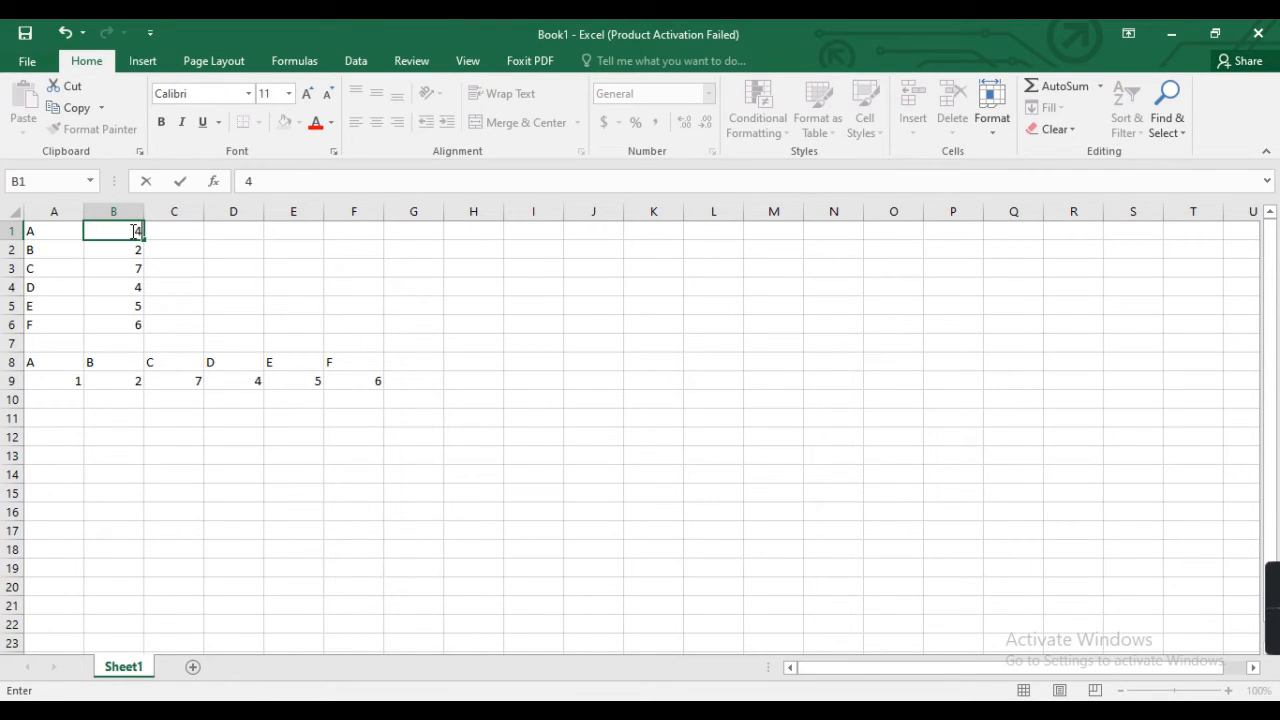
key("Return")
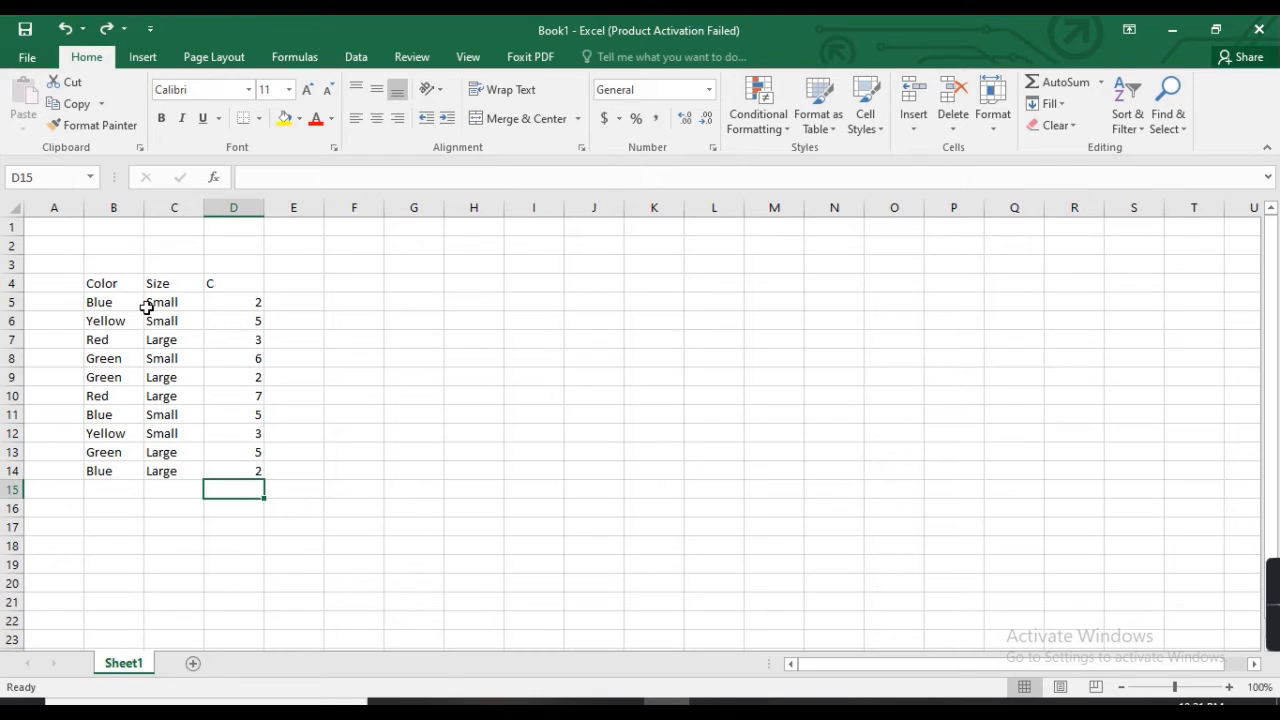
Create a table from the color and size data in B4:D14, using the first row as headers.
left_click(145, 60)
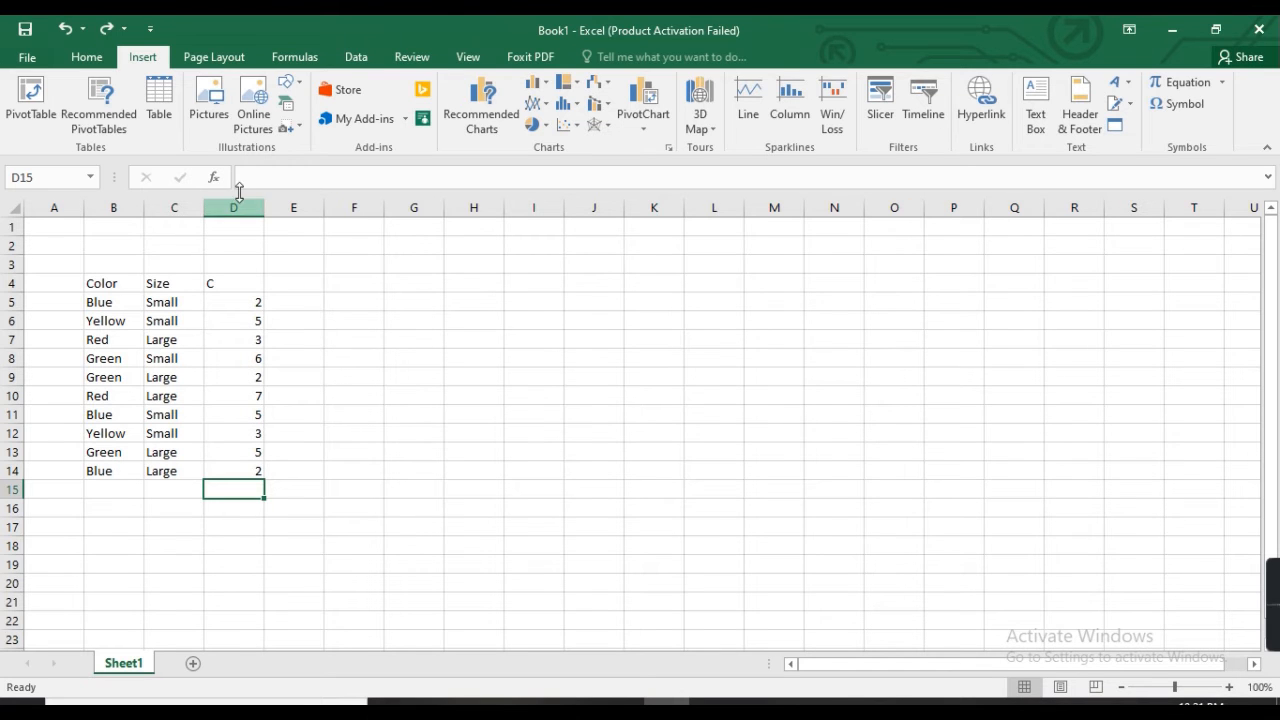
left_click(159, 118)
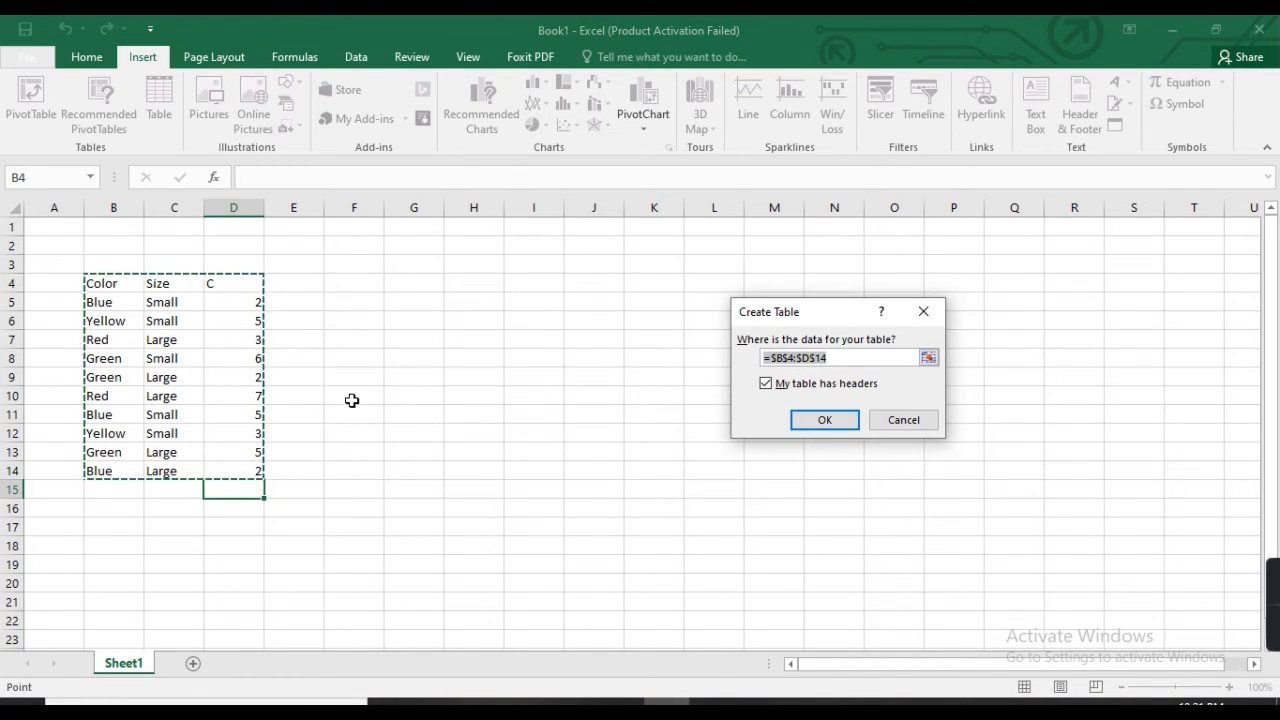
left_click(806, 424)
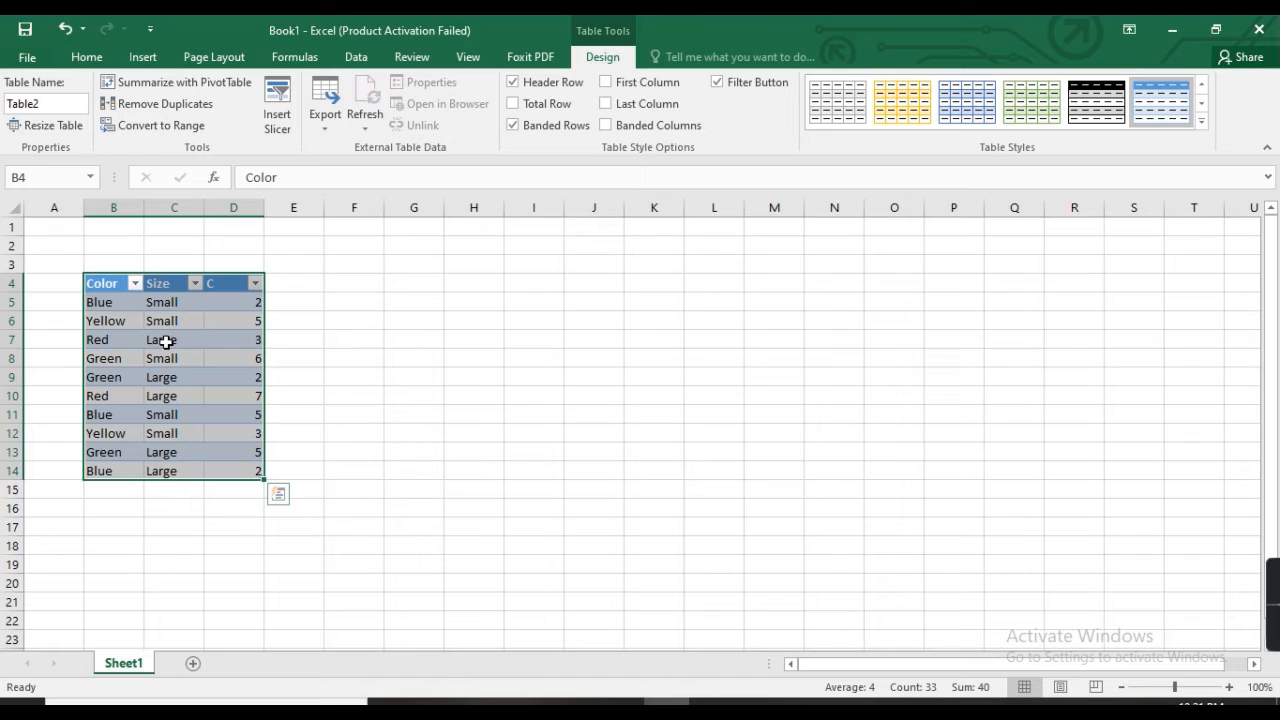
left_click(166, 341)
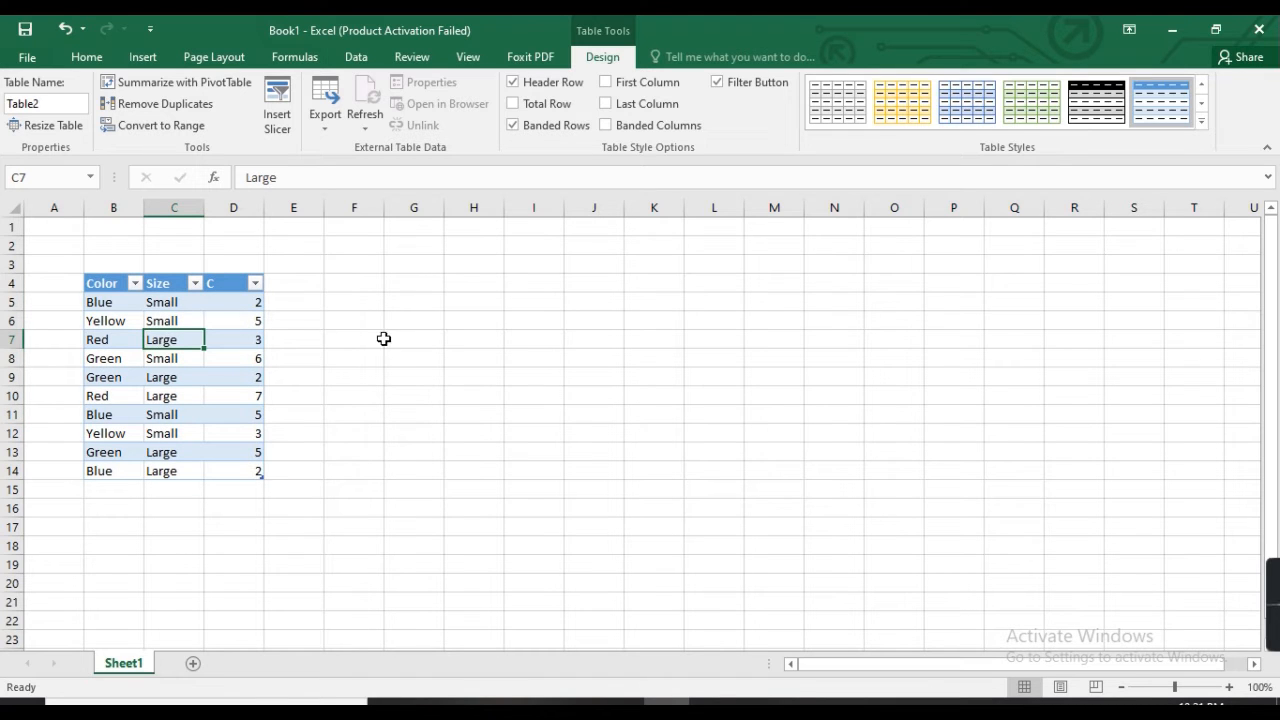
Insert slicers for the table's Color, Size and C columns.
left_click(145, 60)
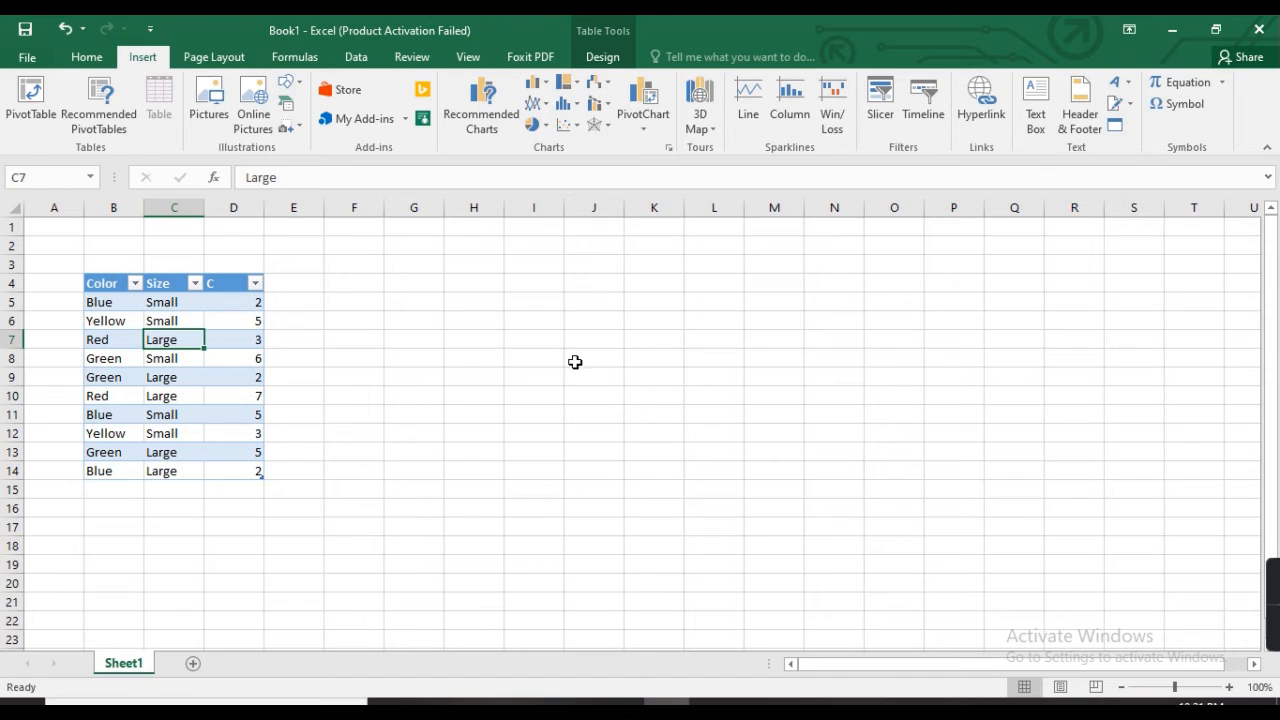
left_click(885, 118)
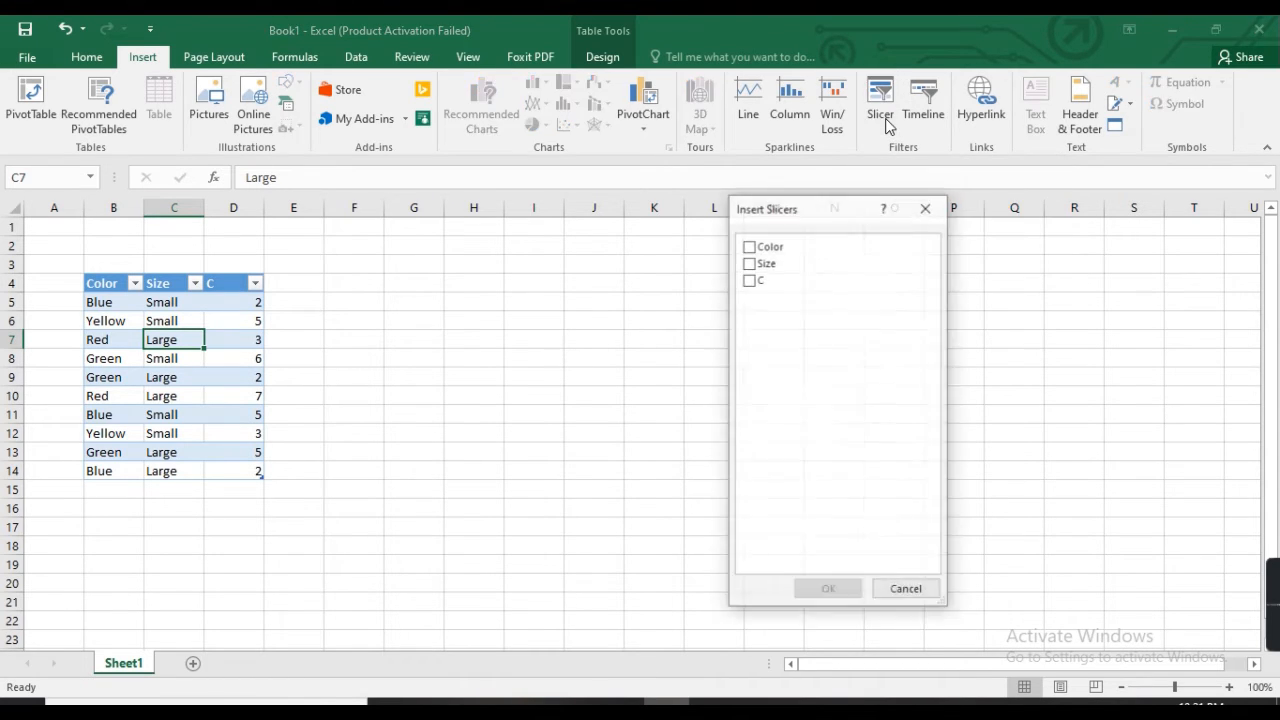
left_click(749, 247)
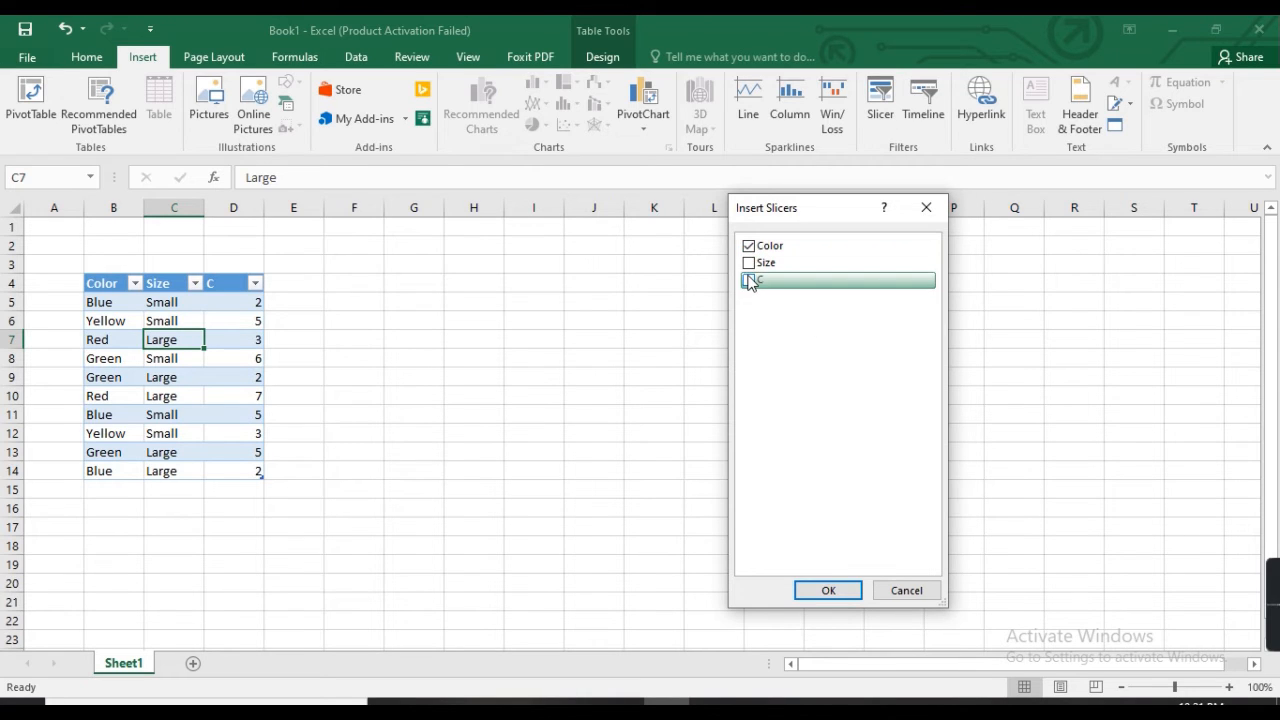
left_click(749, 263)
left_click(748, 281)
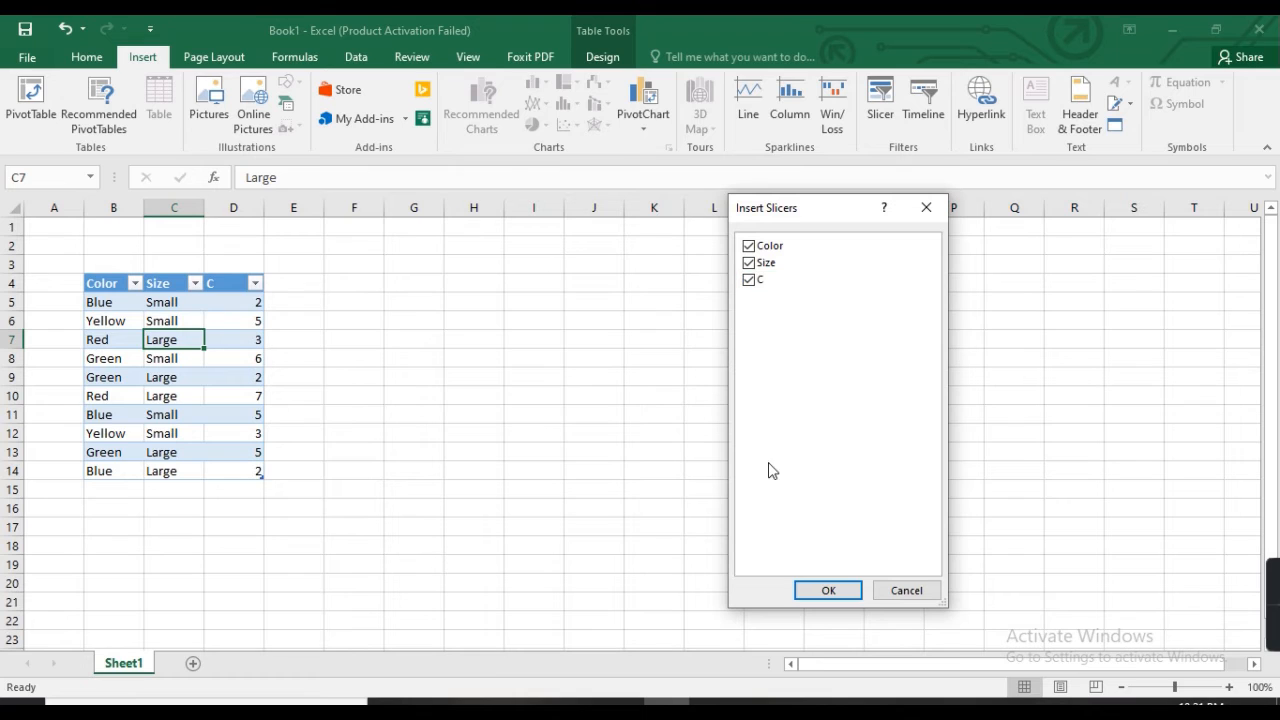
left_click(813, 586)
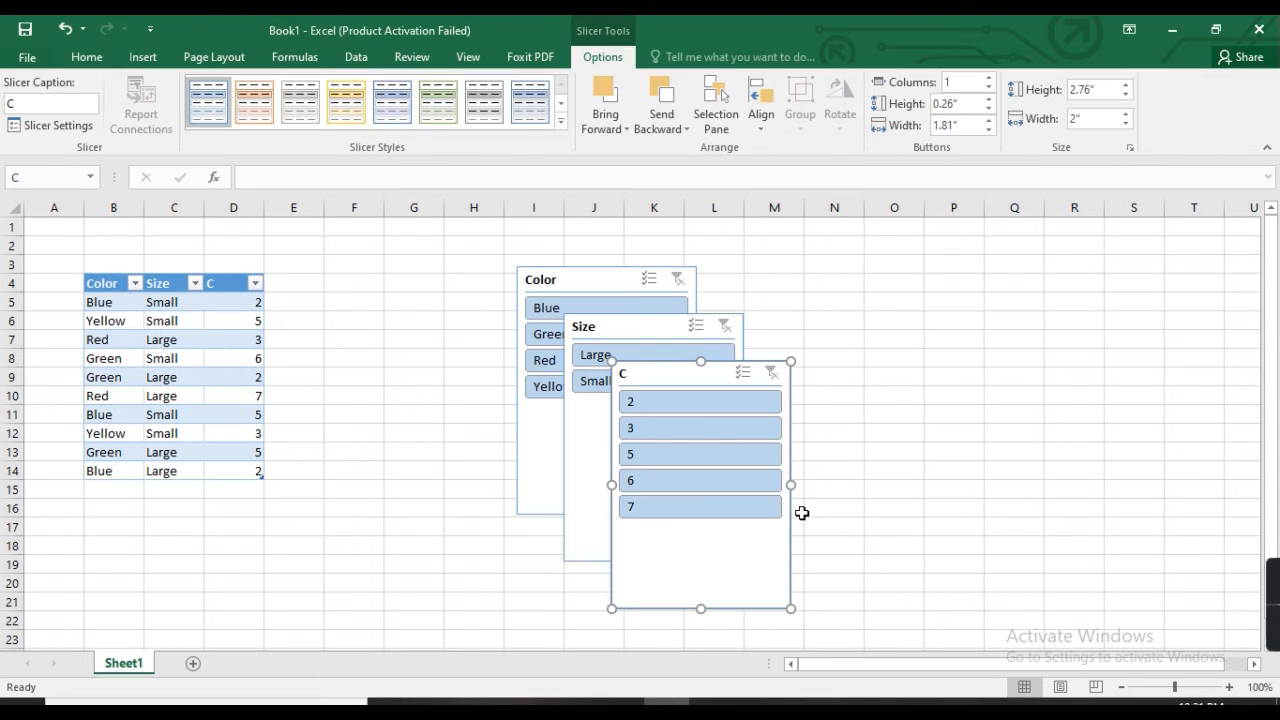
Arrange the Color, Size and C slicers side by side so that none overlaps another's buttons.
left_click_drag(675, 375, 1005, 347)
left_click_drag(626, 322, 763, 277)
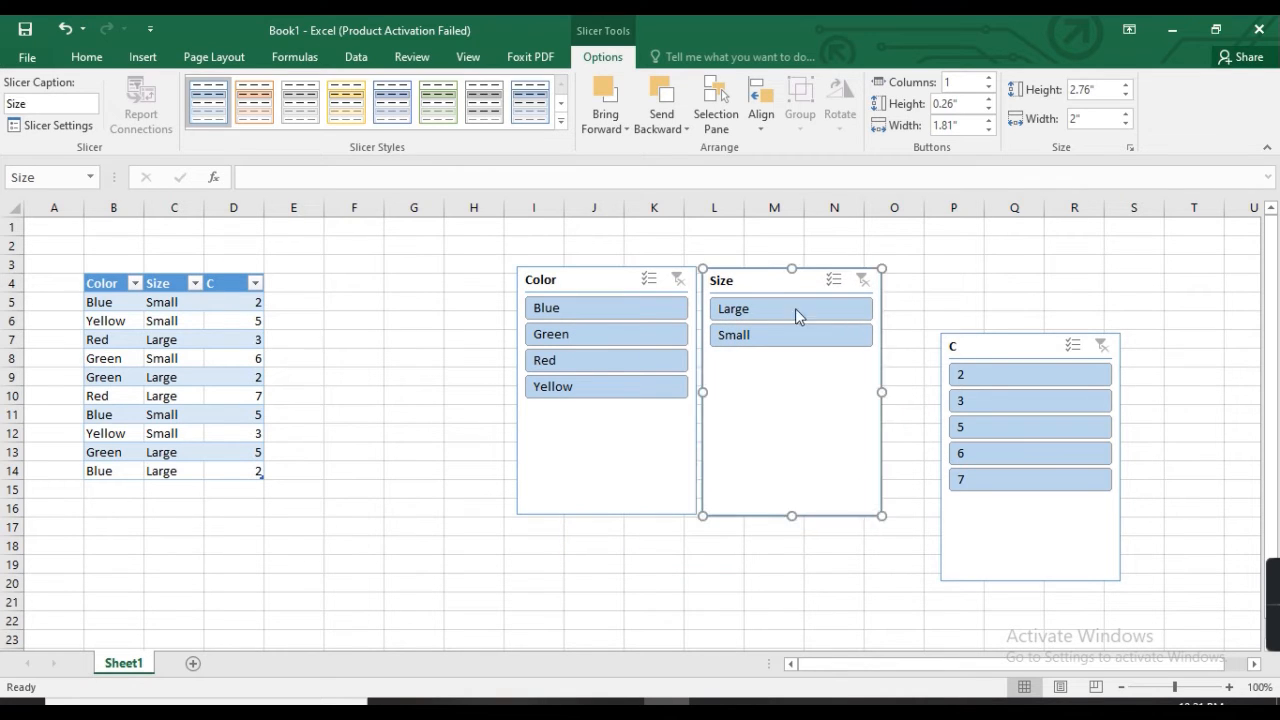
left_click_drag(974, 348, 915, 277)
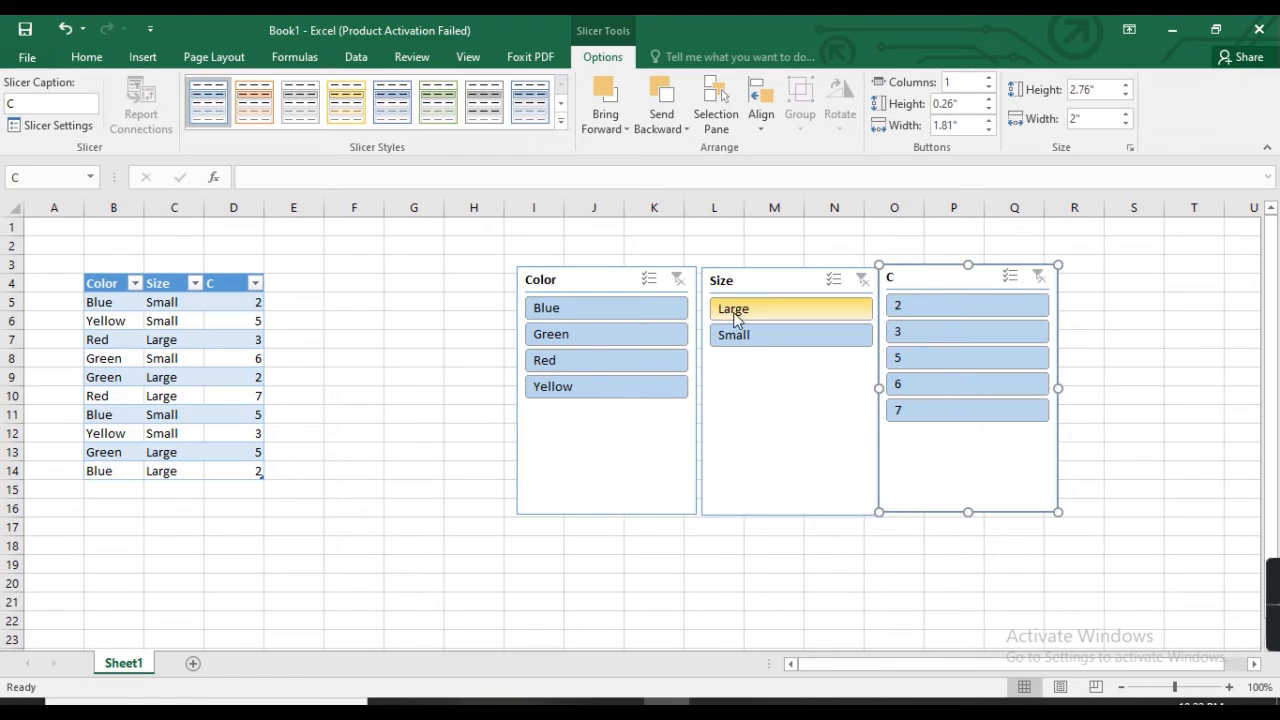
Filter the table by Blue and Large using the slicers, and clear both filters.
left_click(614, 318)
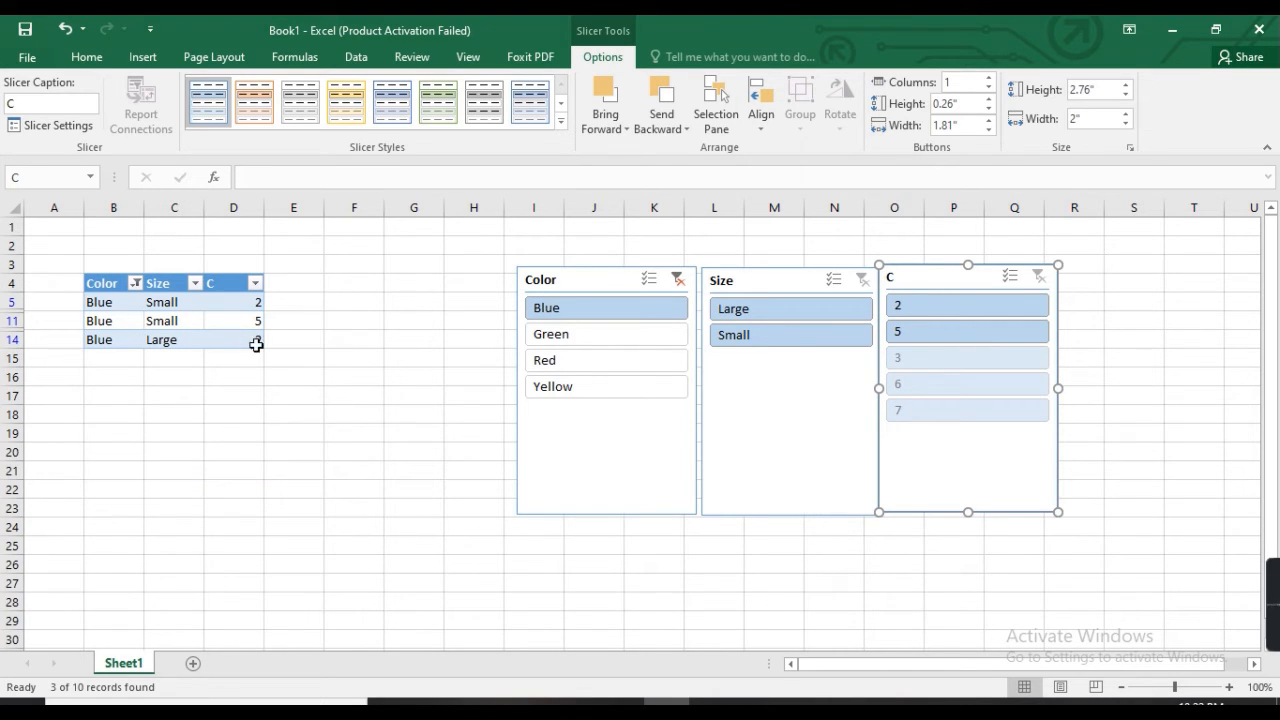
left_click(805, 310)
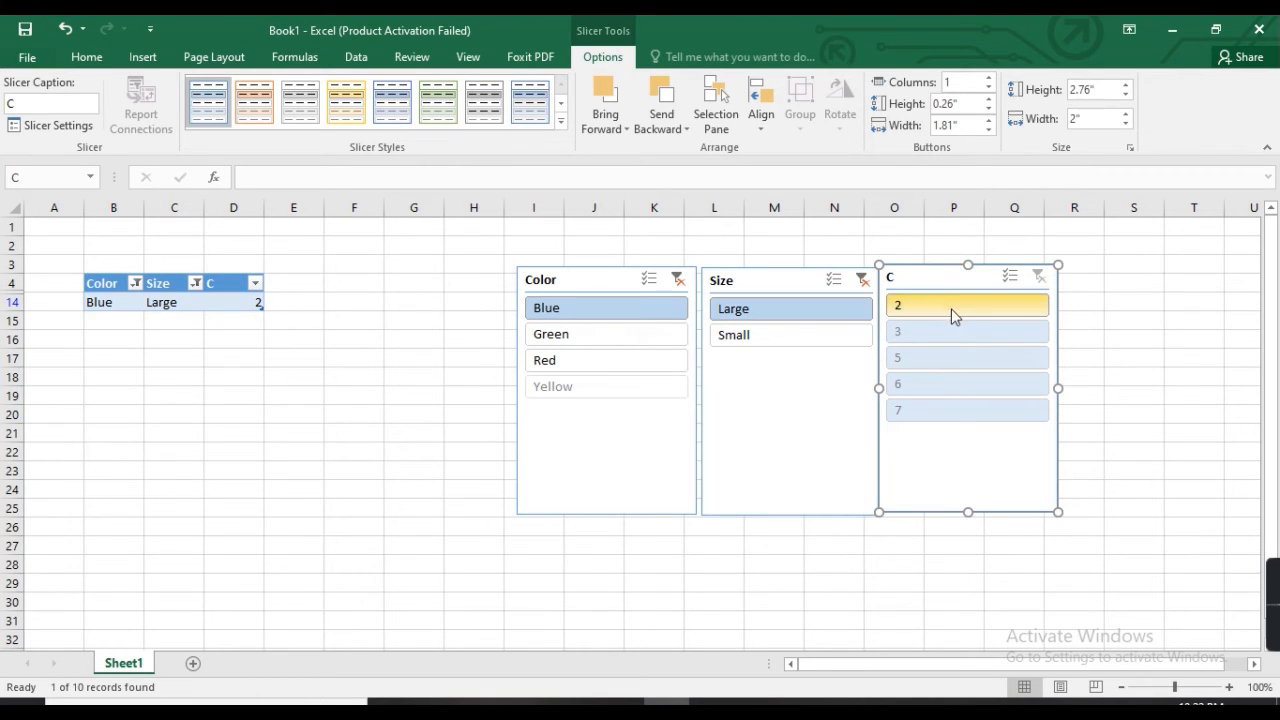
left_click(861, 282)
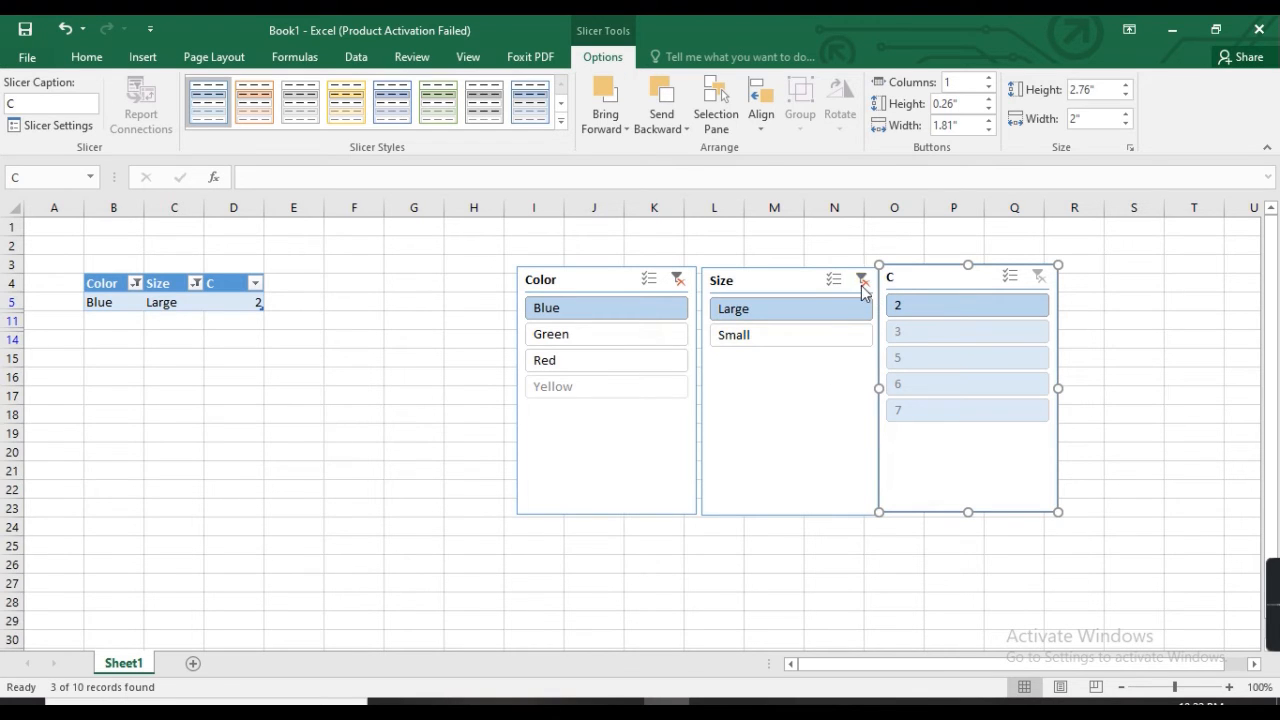
left_click(679, 281)
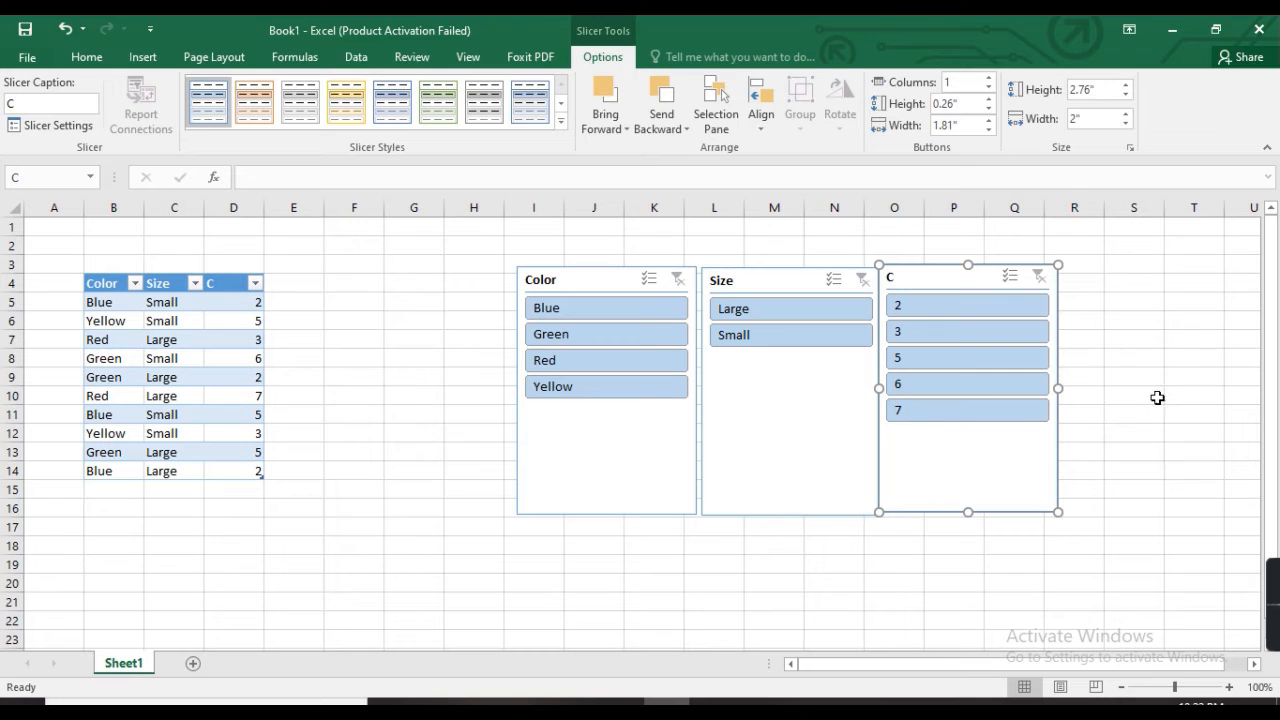
Filter the table by 7 in the C slicer, and replace that filter with Yellow in the Color slicer.
left_click(945, 412)
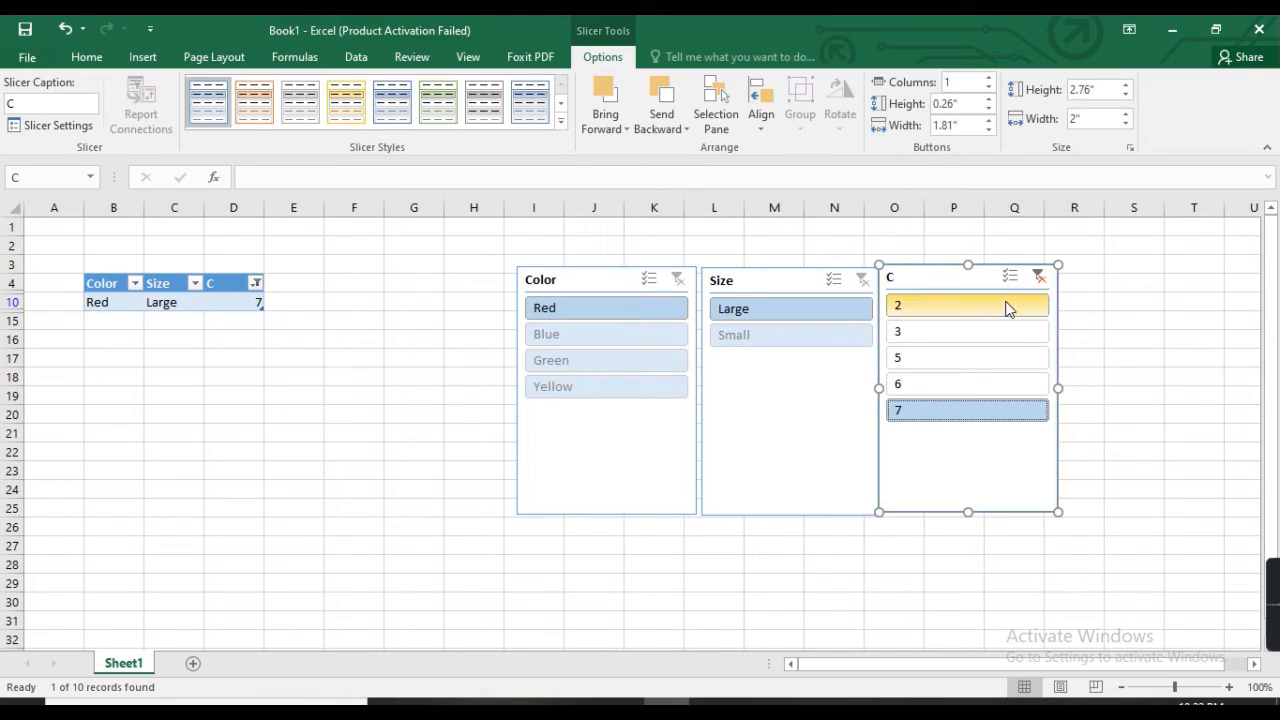
left_click(1038, 277)
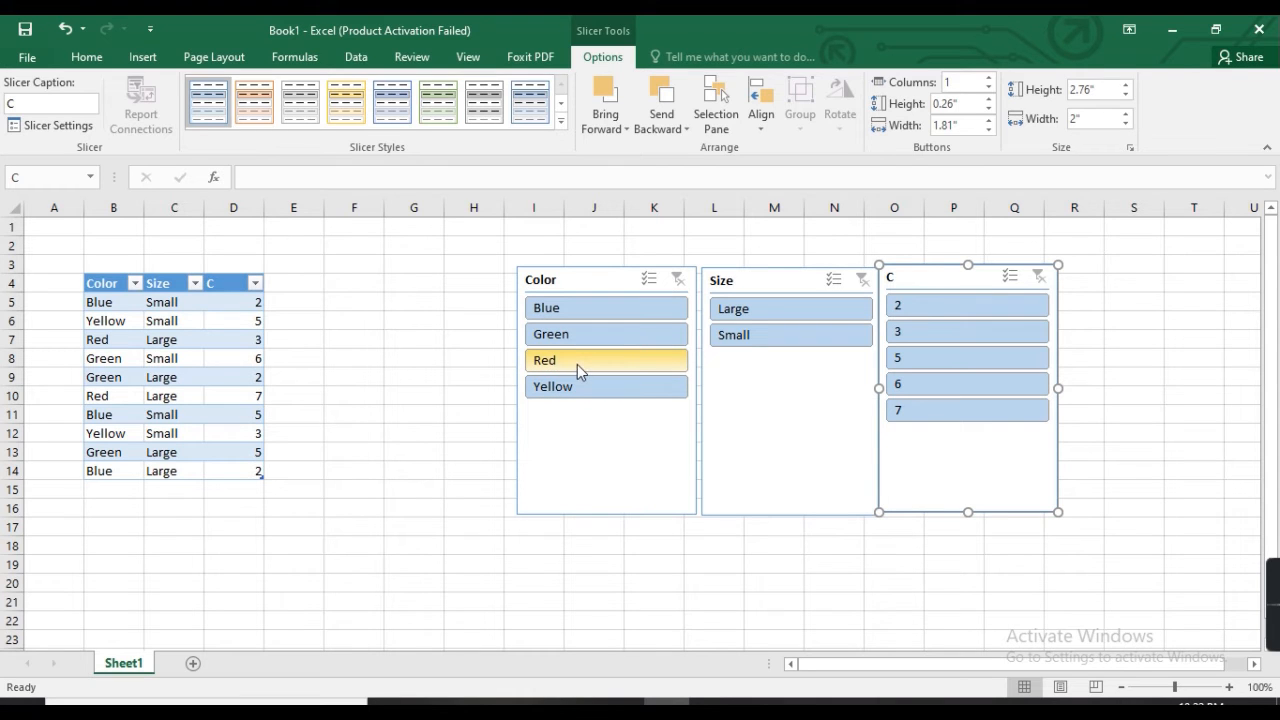
left_click(575, 391)
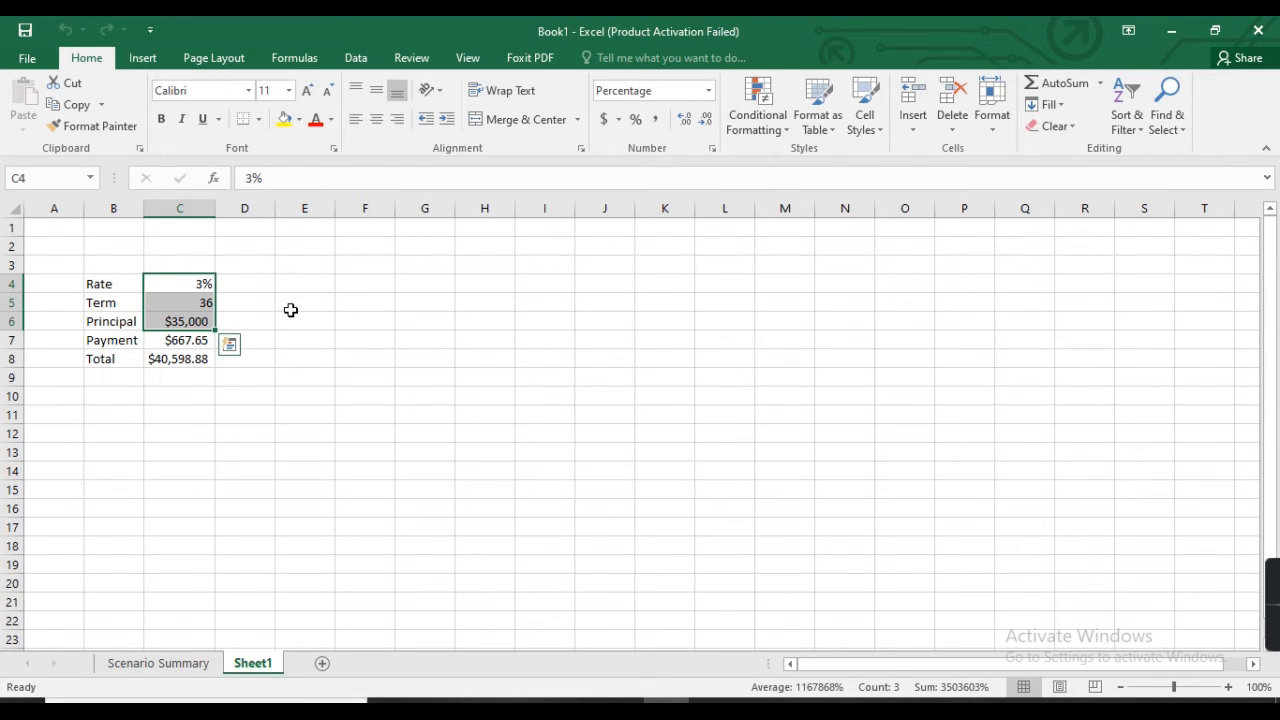
Open the Scenario Manager for the selected Rate, Term and Principal values in C4:C6.
left_click(355, 60)
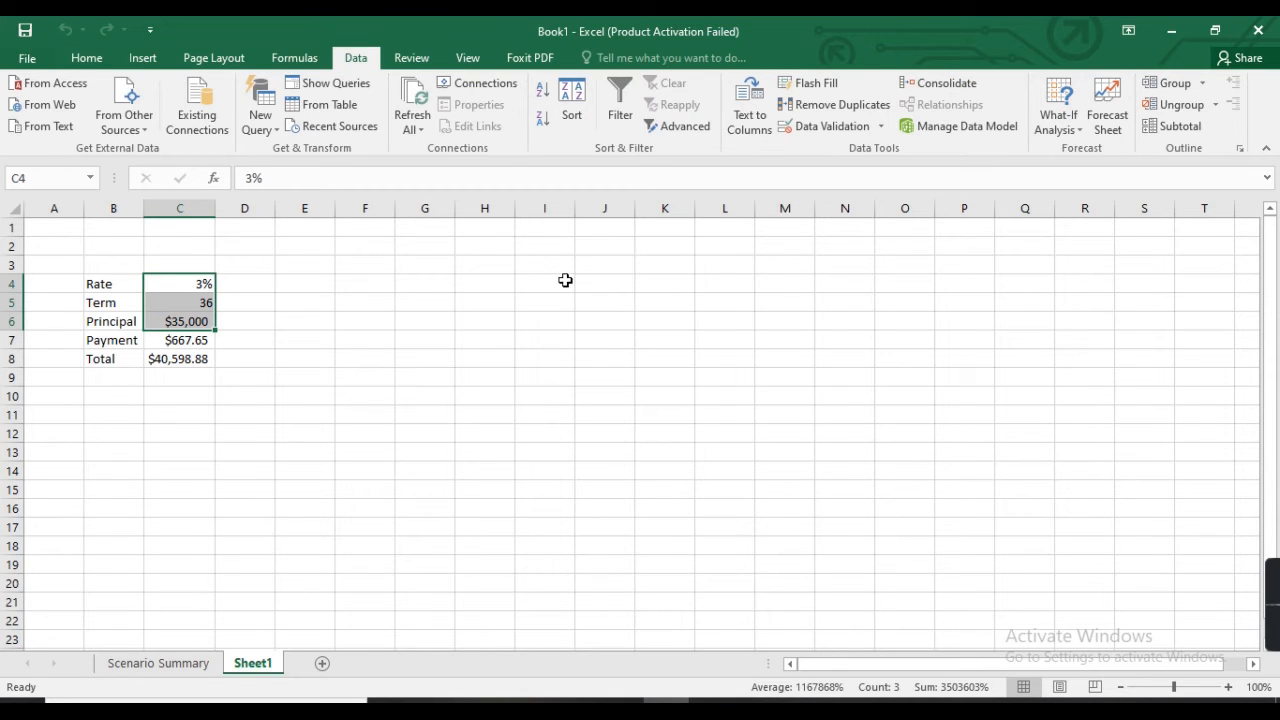
left_click(1066, 143)
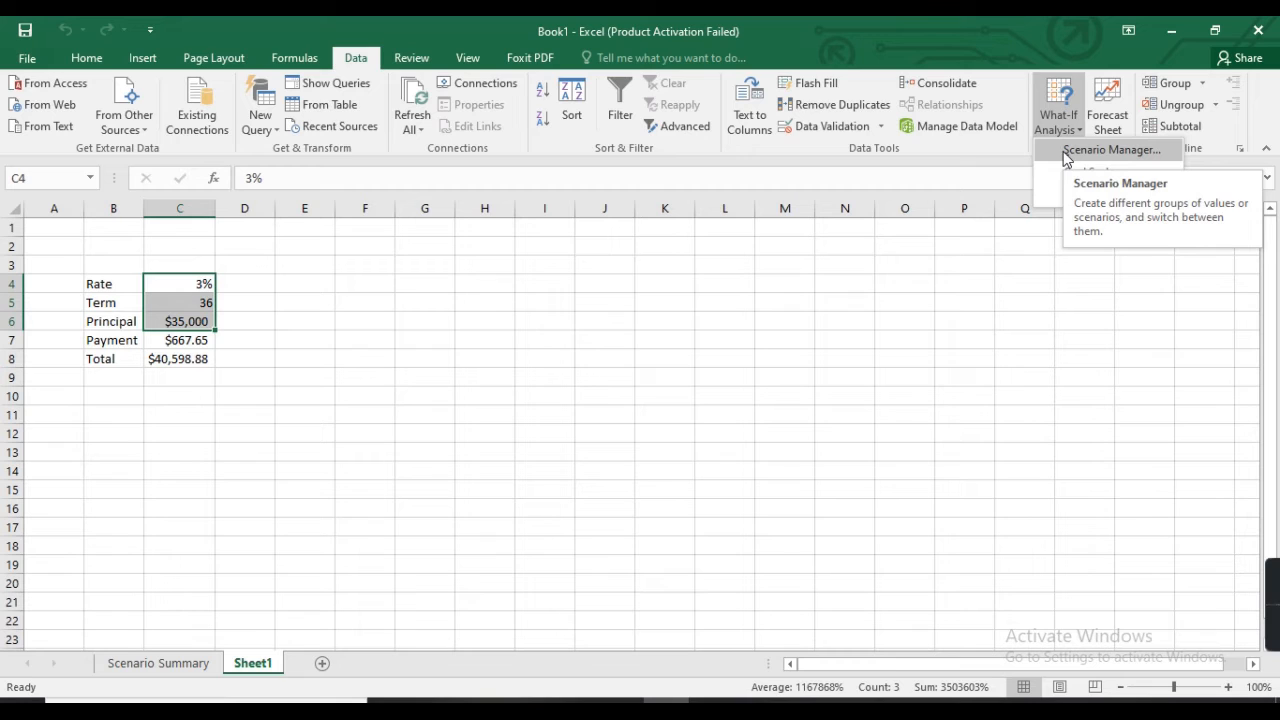
left_click(1100, 150)
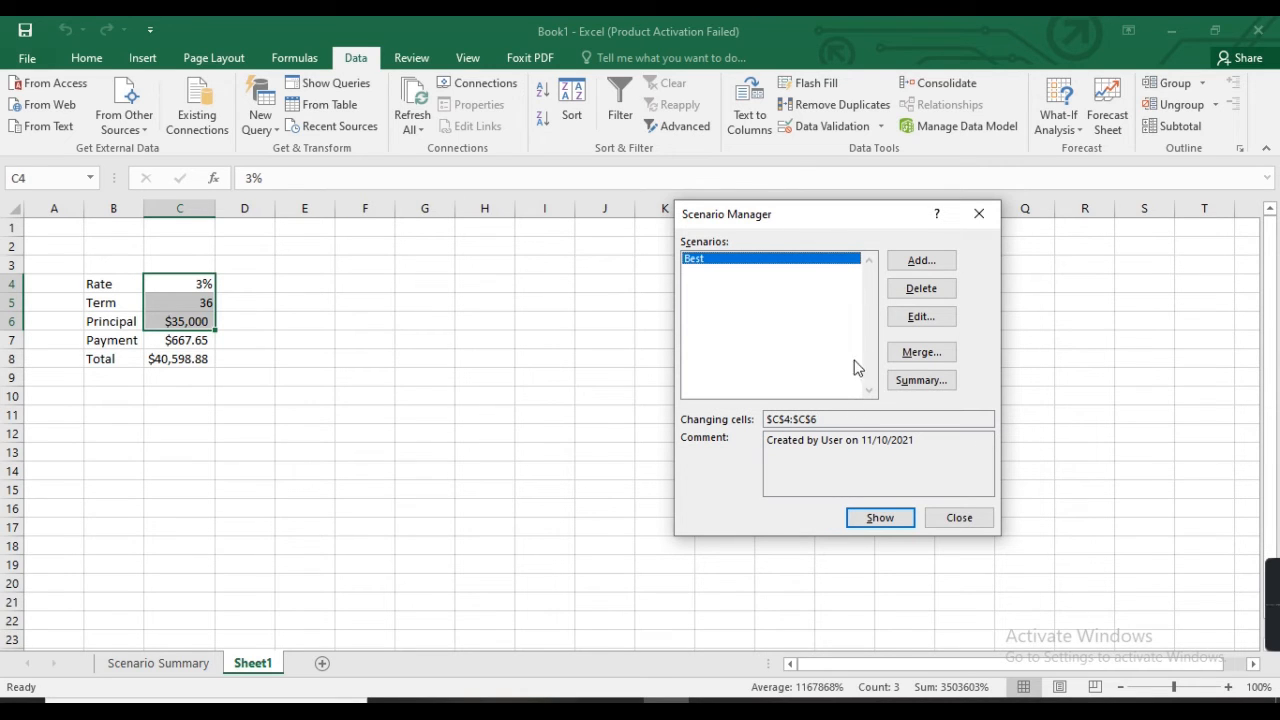
Try to add another scenario named Best with C4:C6 as the changing cells.
left_click(918, 262)
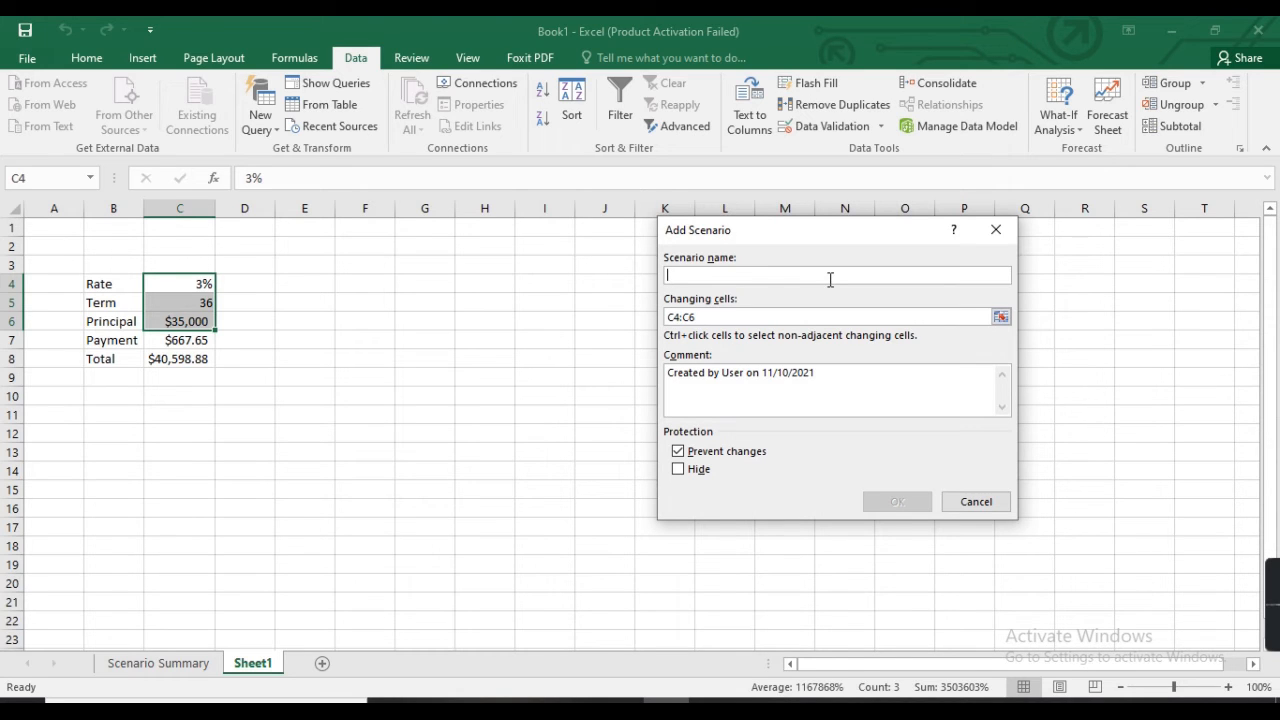
type("Best")
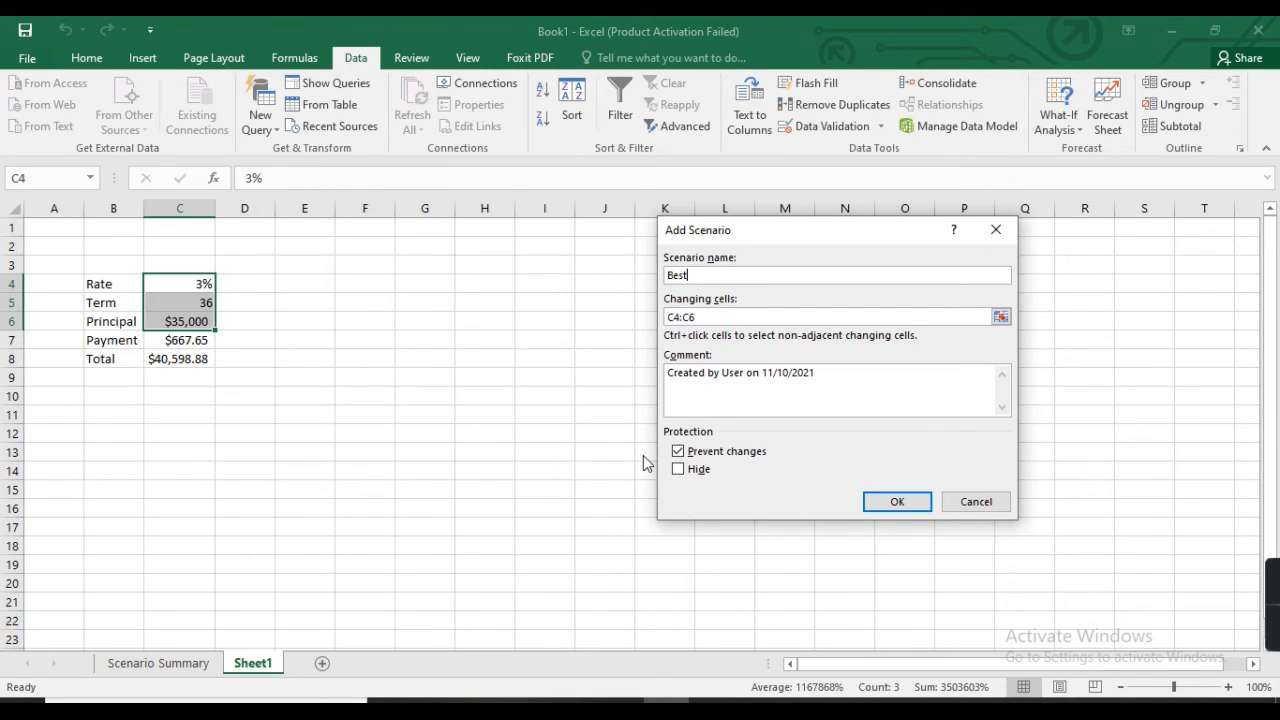
left_click(899, 503)
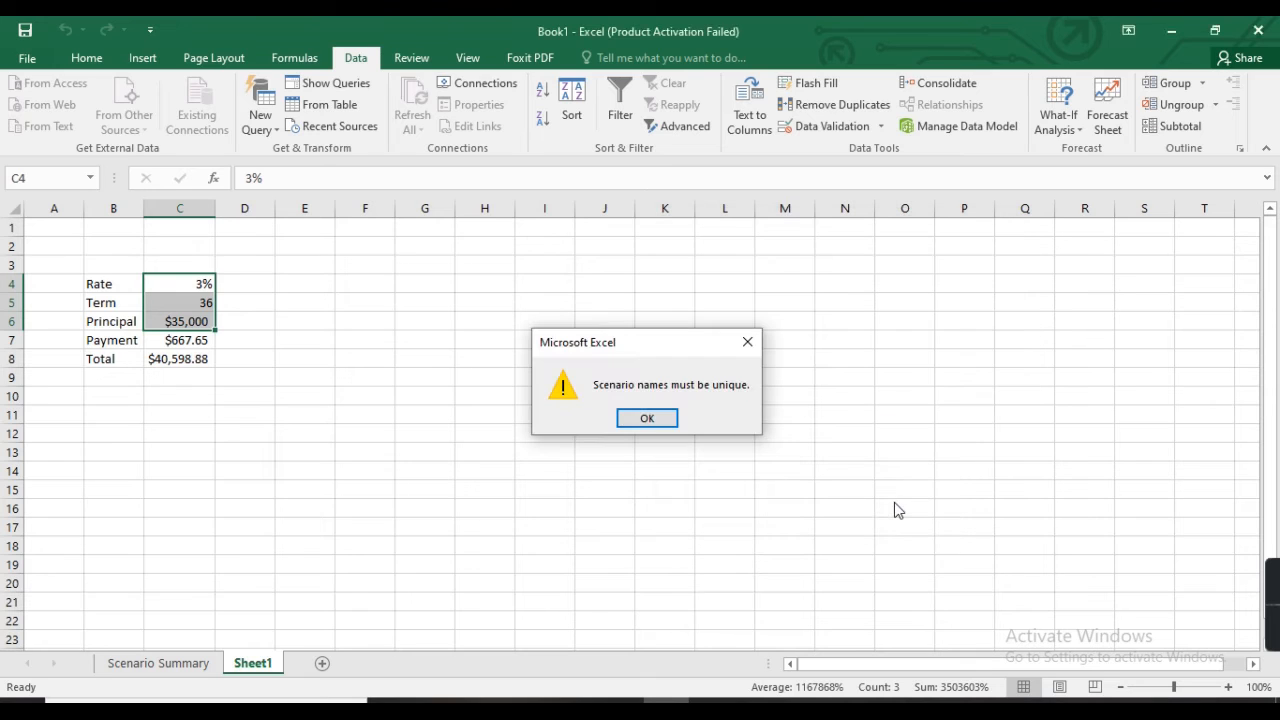
left_click(647, 418)
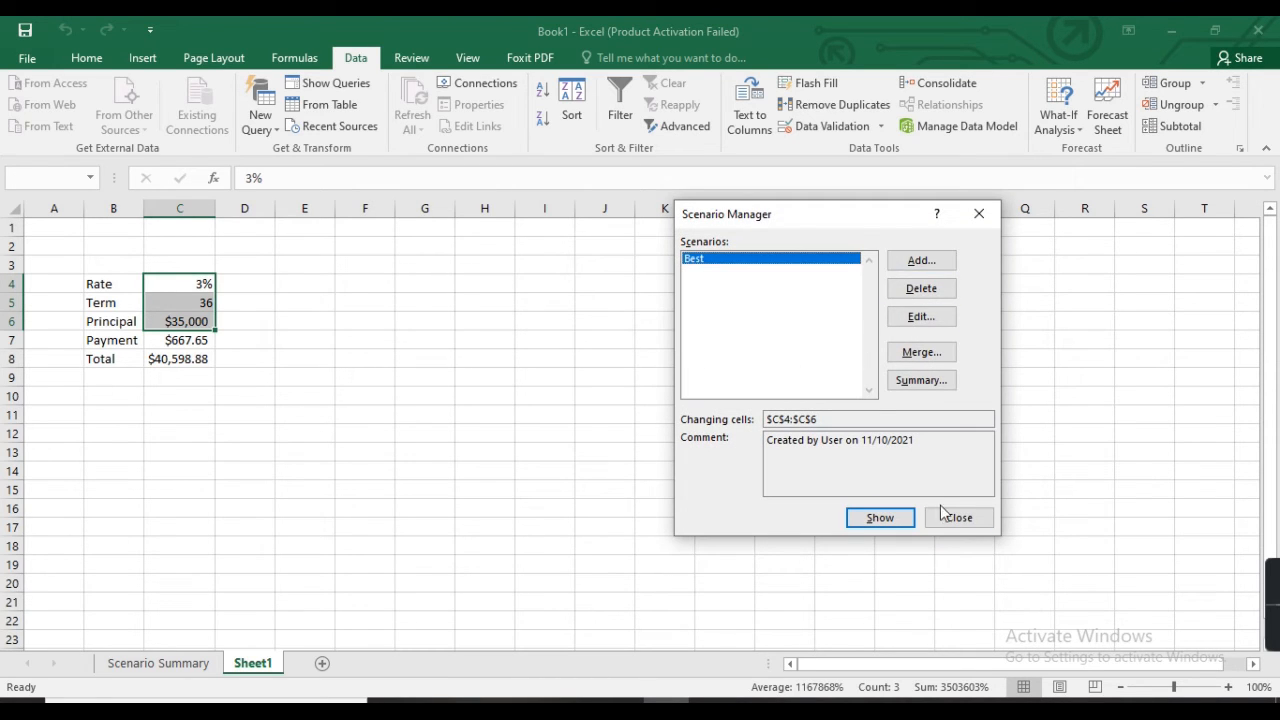
left_click(880, 518)
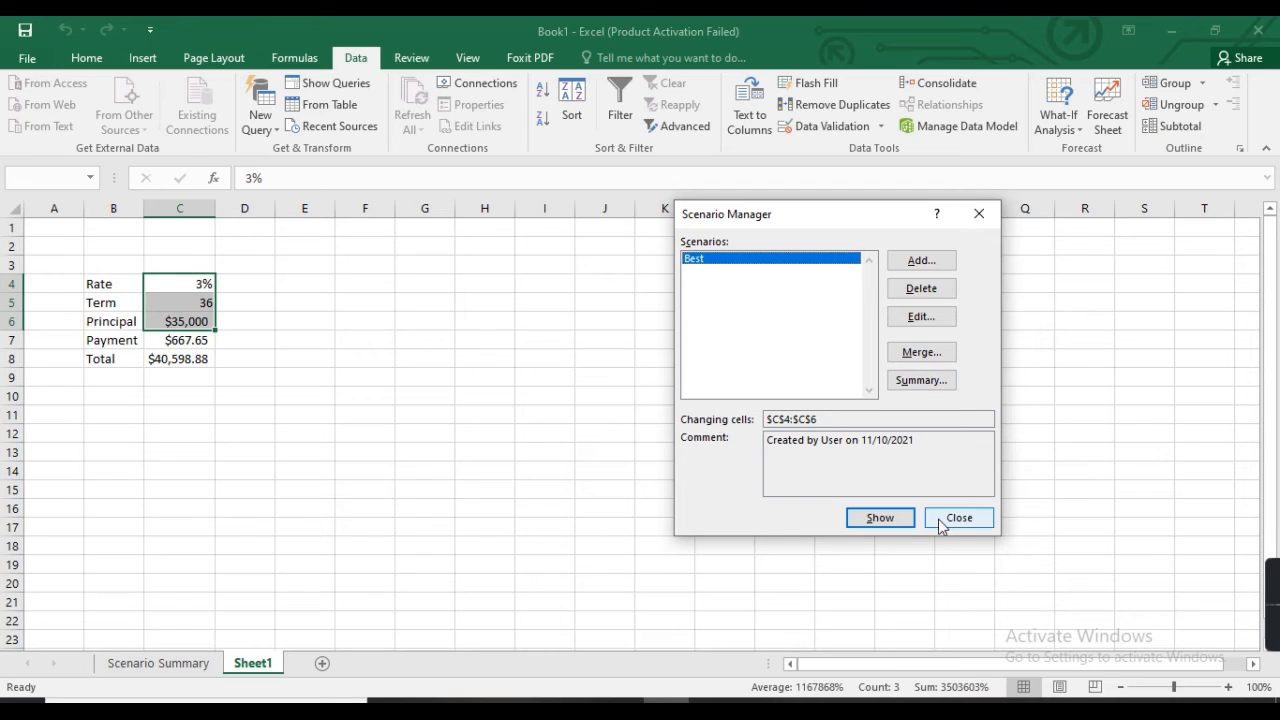
Delete the existing Best scenario and define a new one named Best with changing cells C4:C6.
left_click(913, 293)
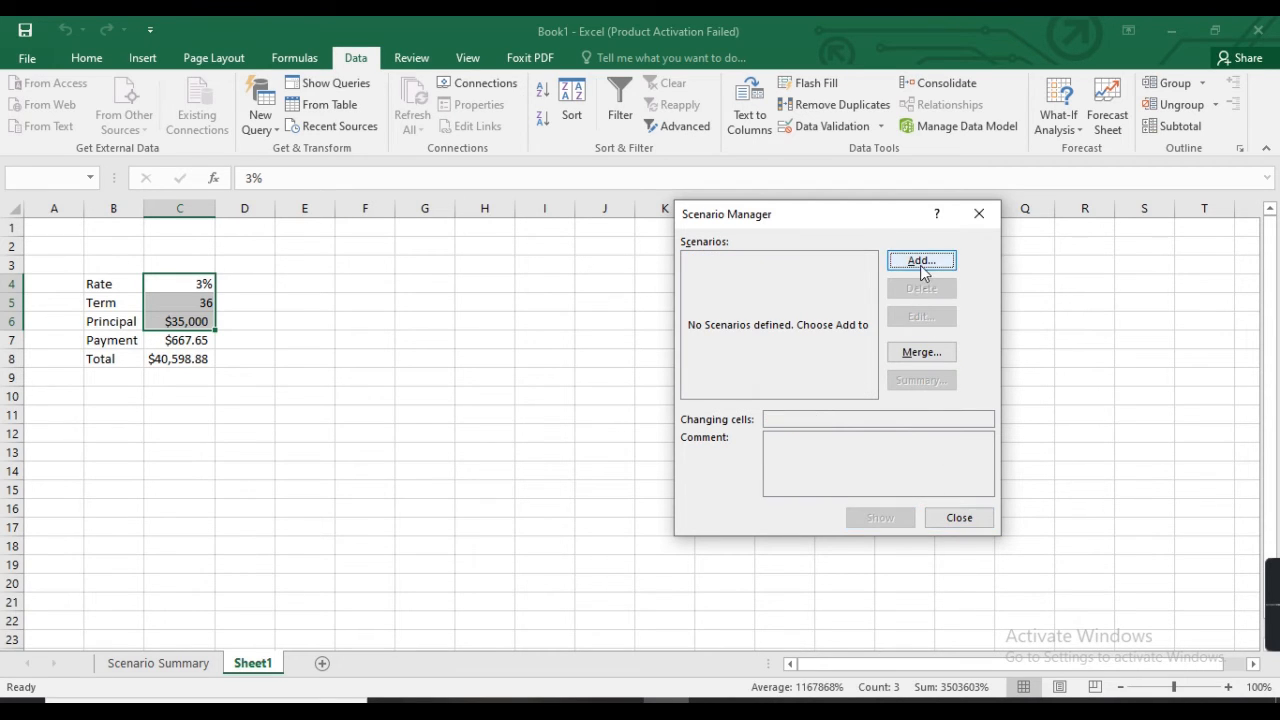
left_click(916, 261)
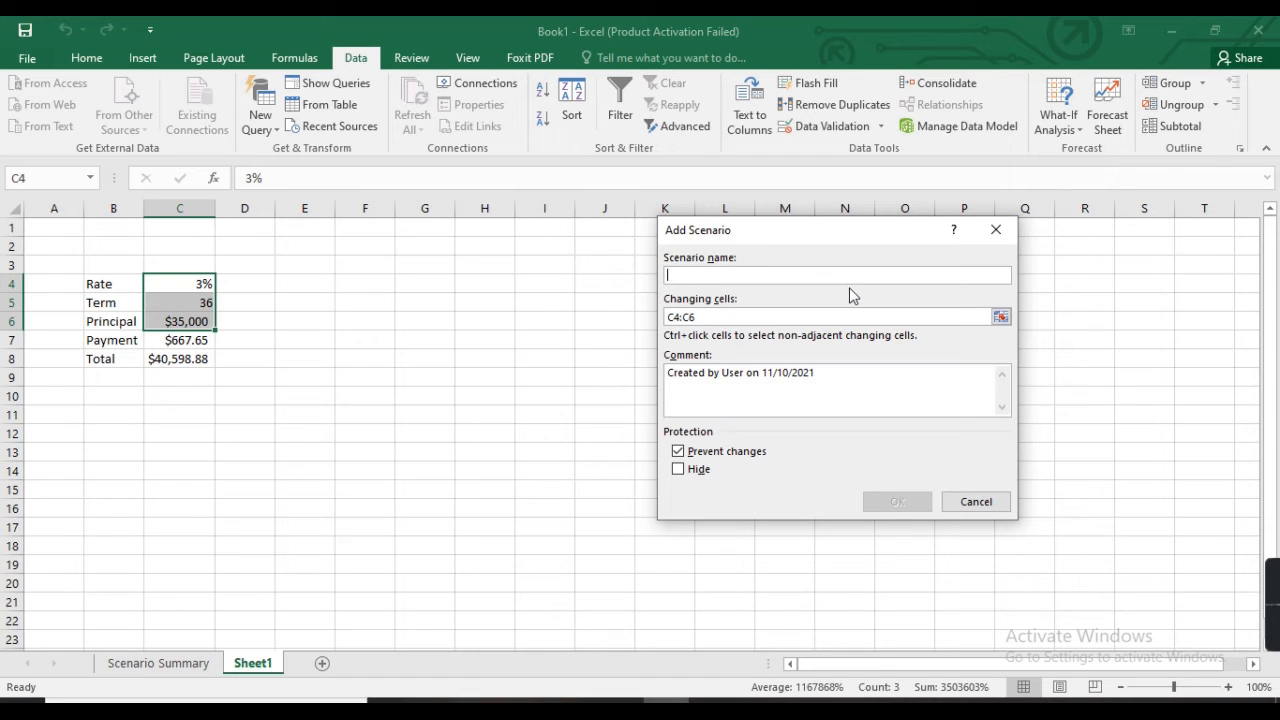
type("Bes")
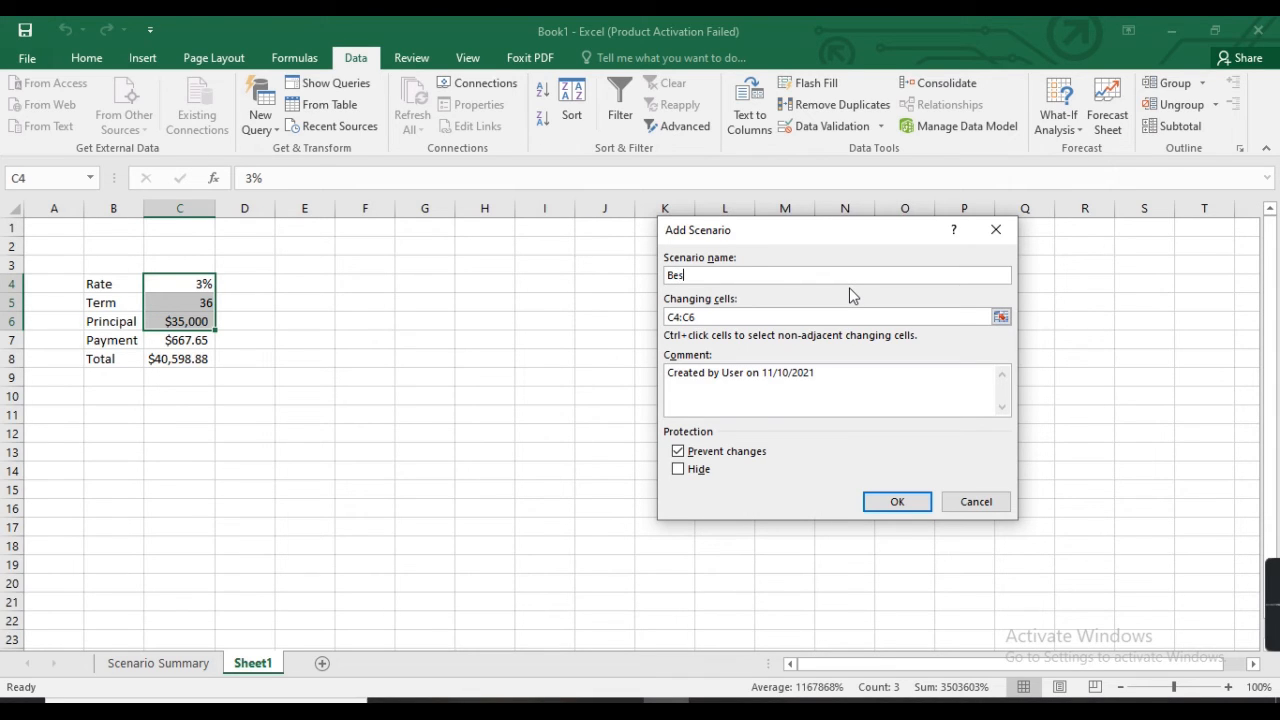
type("t")
left_click(897, 502)
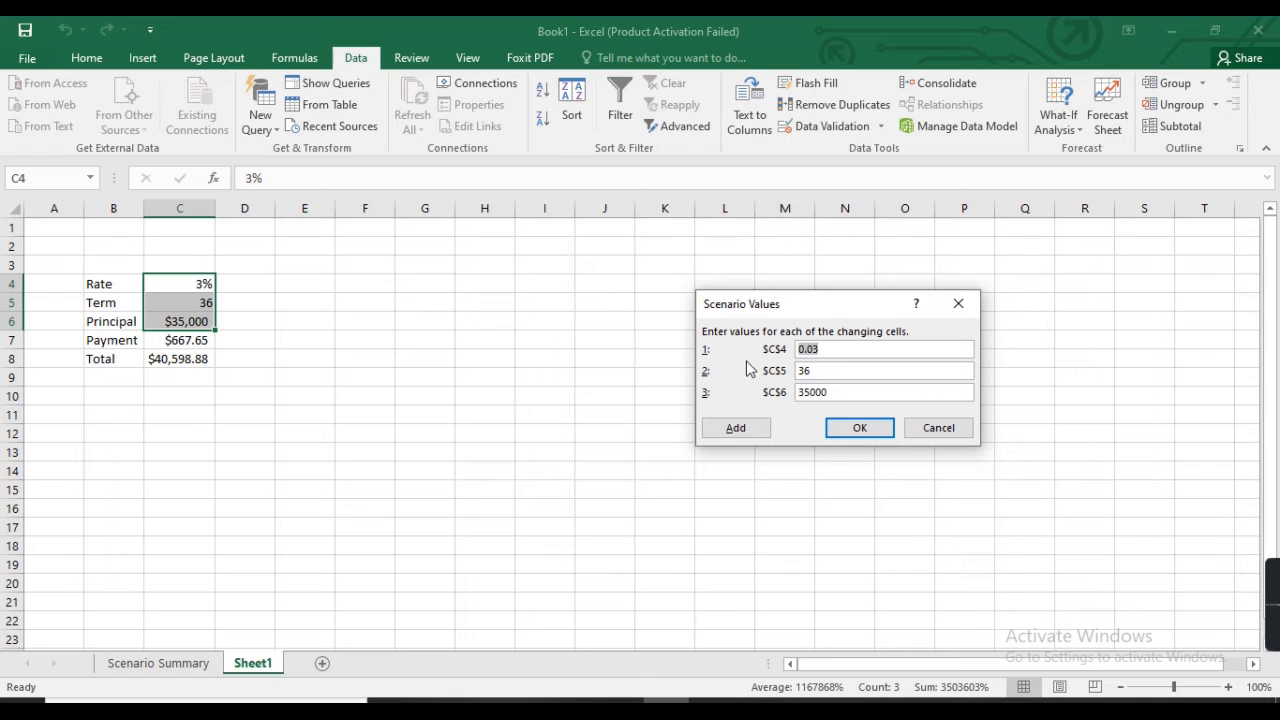
Set the Best scenario's principal value for C6 to 32000 and save the scenario.
left_click(829, 350)
left_click(809, 393)
key("BackSpace")
type("2")
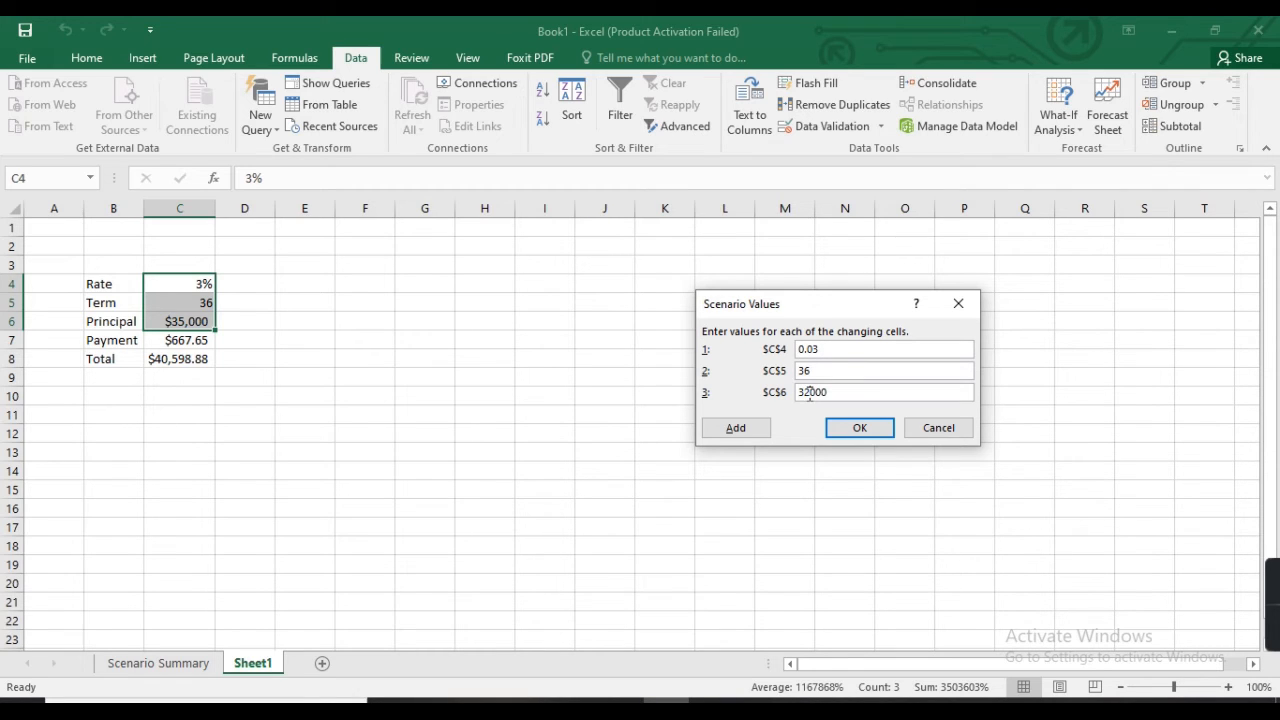
left_click(845, 433)
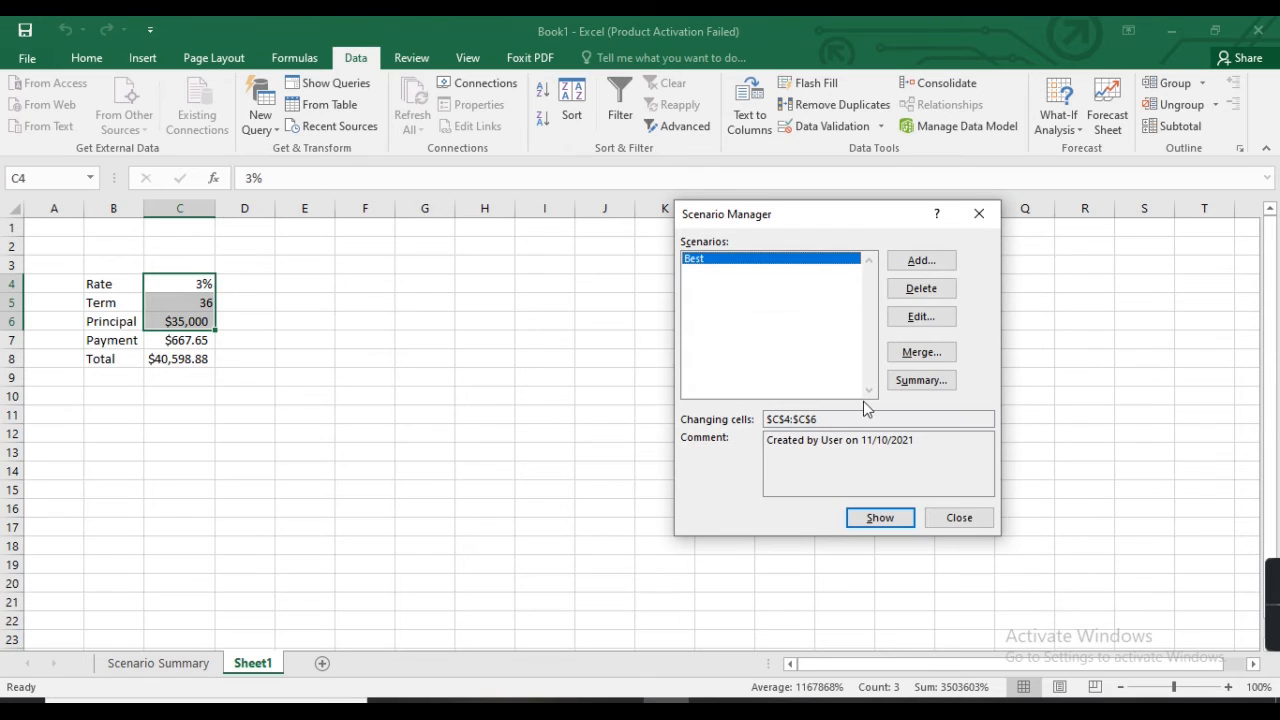
Add another scenario named Worst with C4:C6 as the changing cells.
left_click(922, 261)
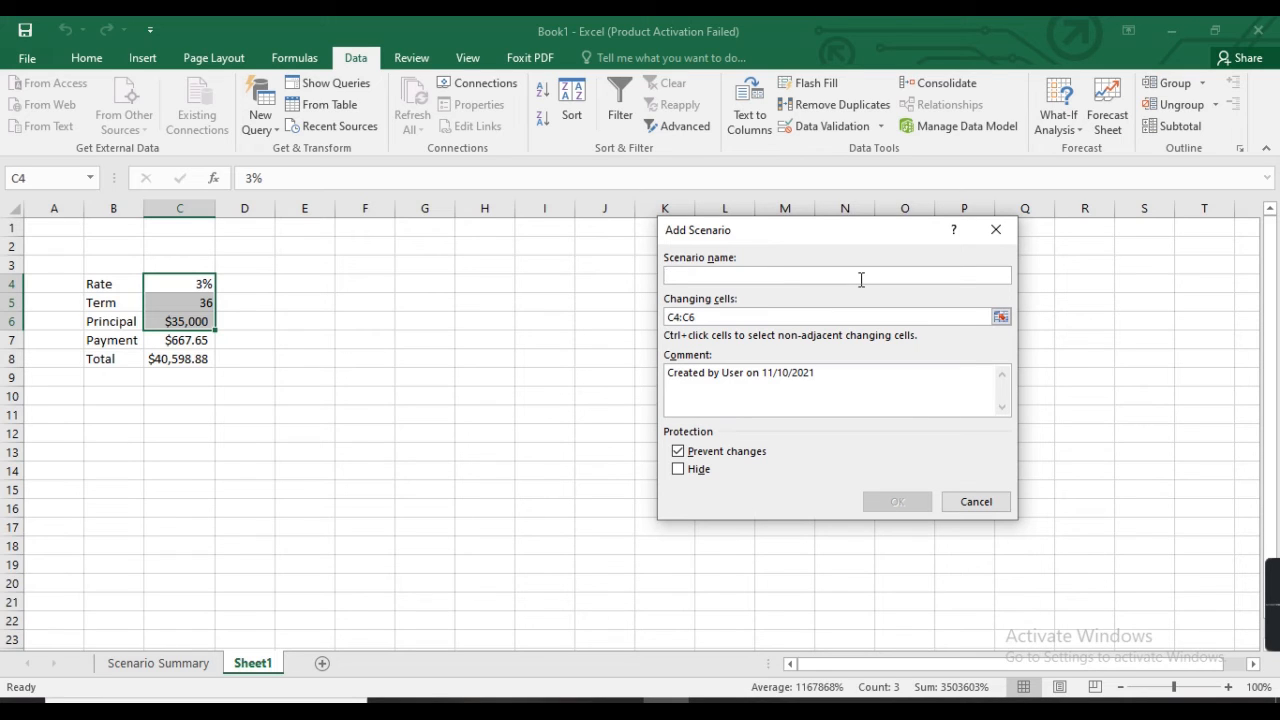
type("W")
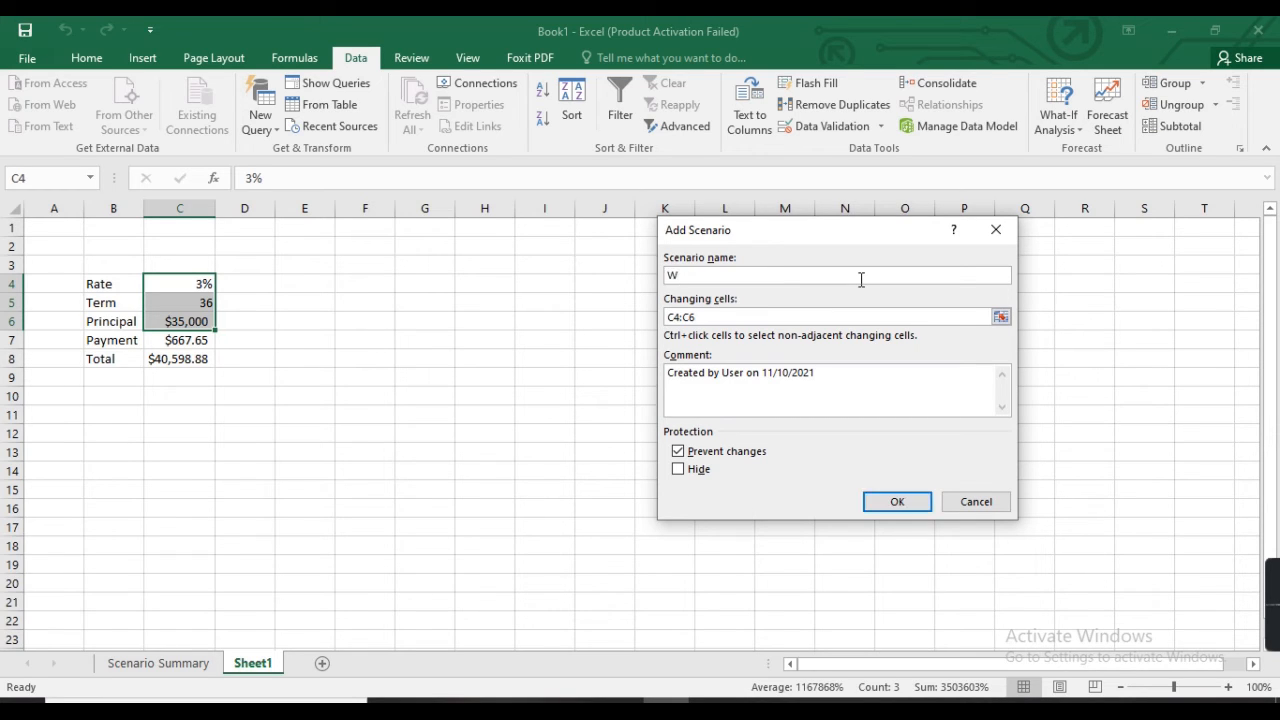
type("orst")
left_click(893, 503)
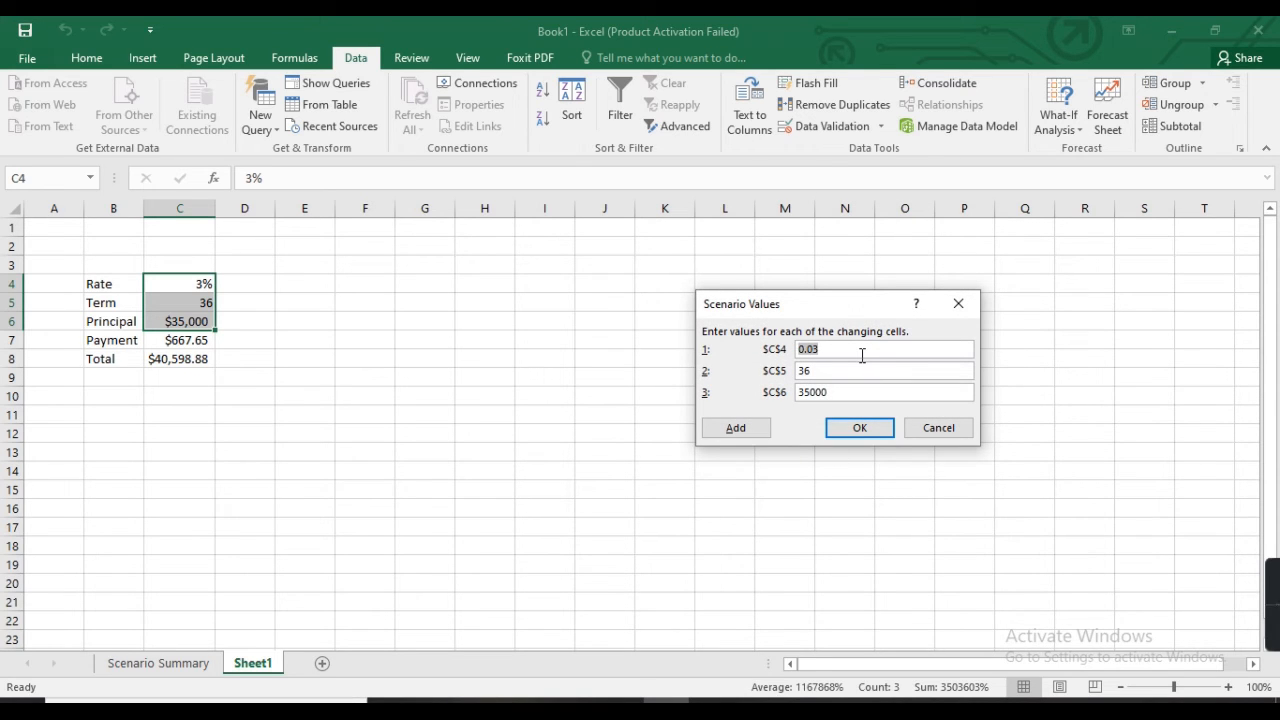
Set the Worst scenario's rate to 0.08 and term to 60, and save the scenario.
left_click(862, 349)
key("BackSpace")
type("8")
left_click(847, 368)
key("BackSpace")
key("BackSpace")
type("60")
left_click(838, 430)
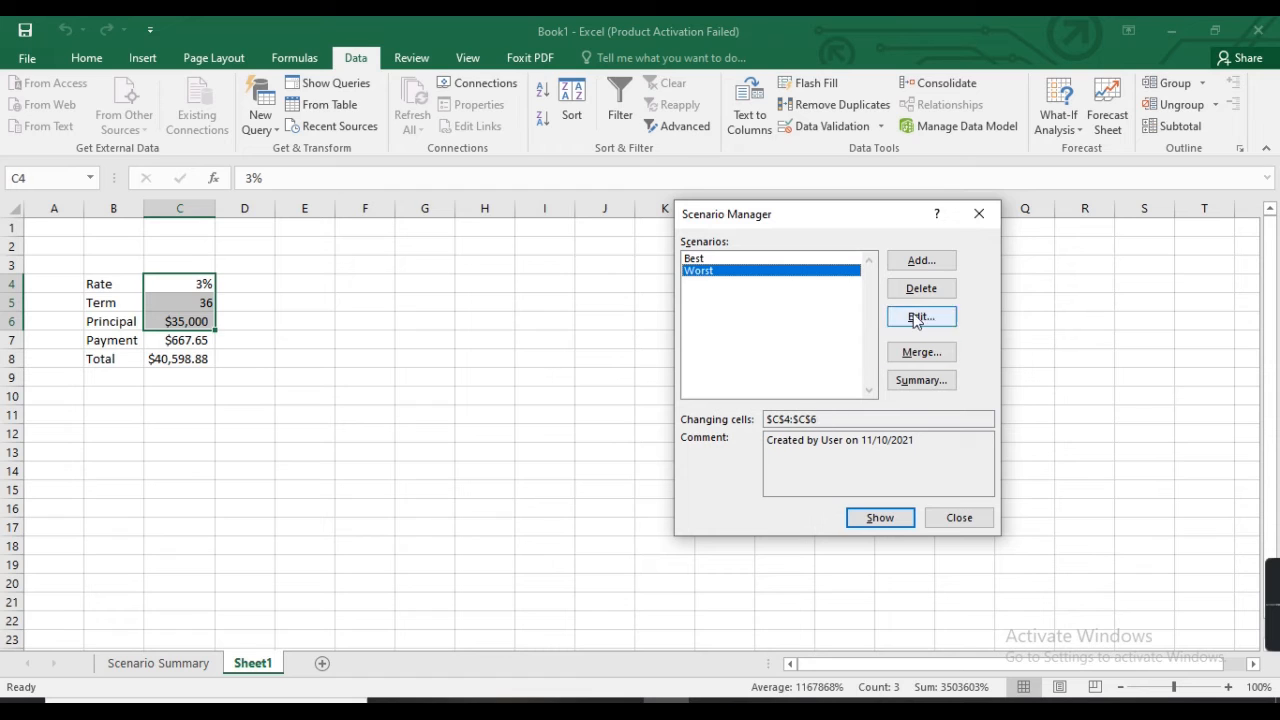
Add a third scenario named Likely with C4:C6 as the changing cells.
left_click(920, 262)
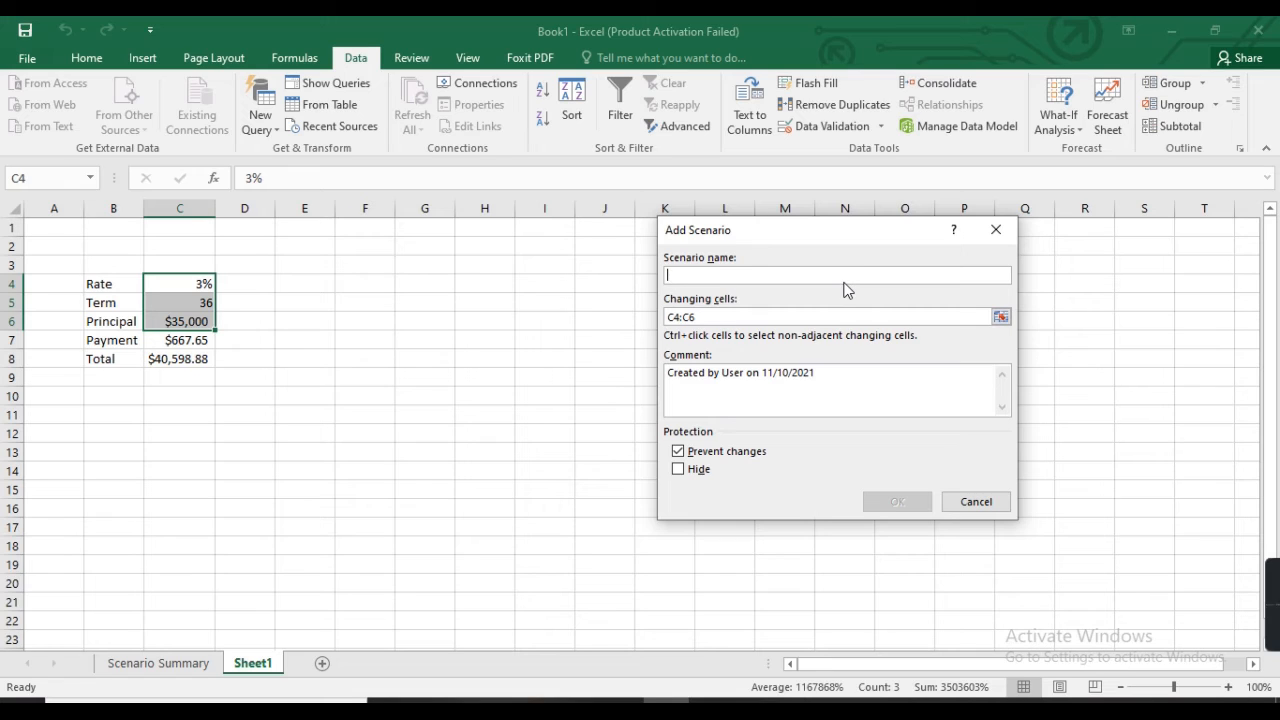
type("L")
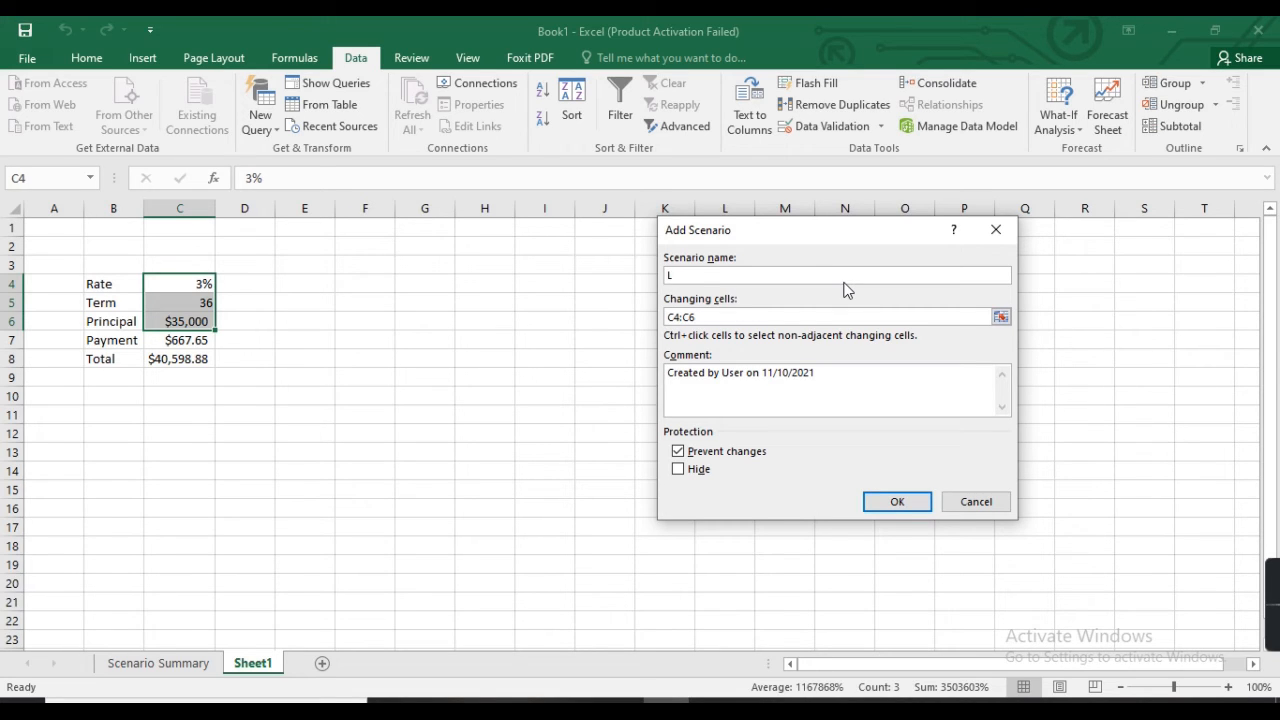
type("iikely")
left_click(889, 501)
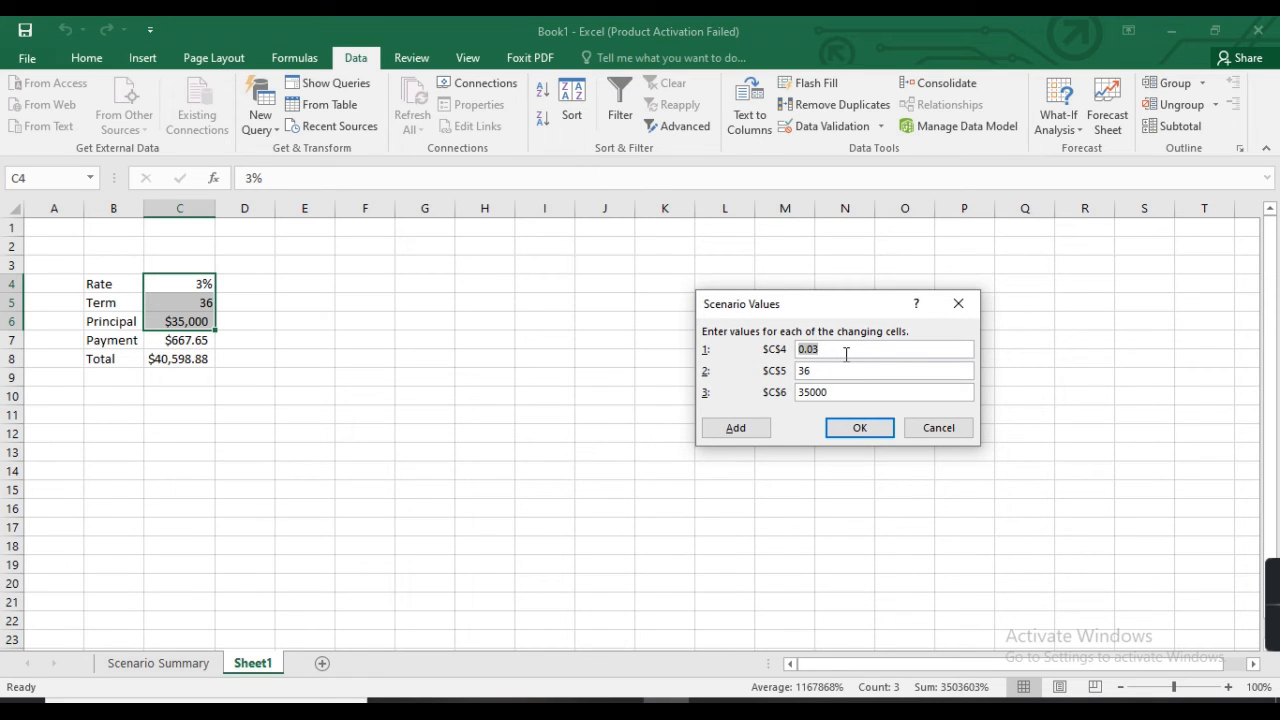
Set the Likely scenario's rate to 0.04 and term to 60, and save the scenario.
left_click(846, 351)
key("BackSpace")
type("4")
left_click(853, 371)
key("BackSpace")
key("BackSpace")
type("60")
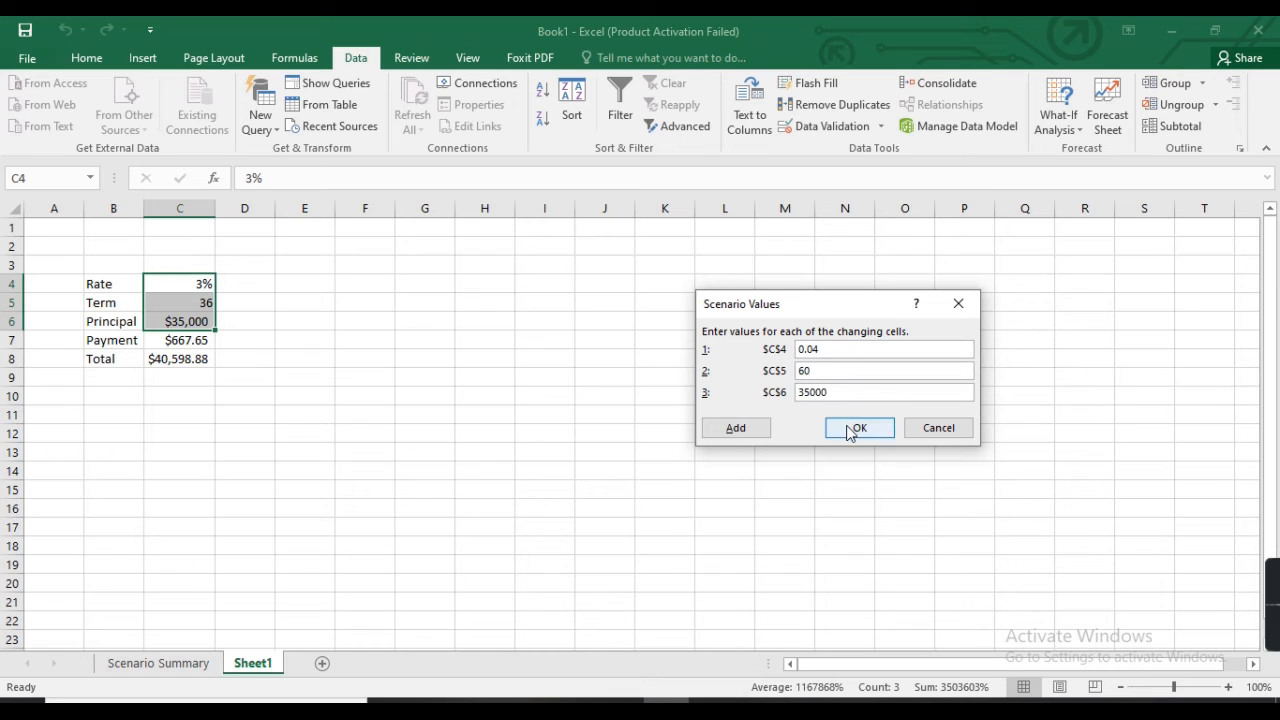
left_click(847, 430)
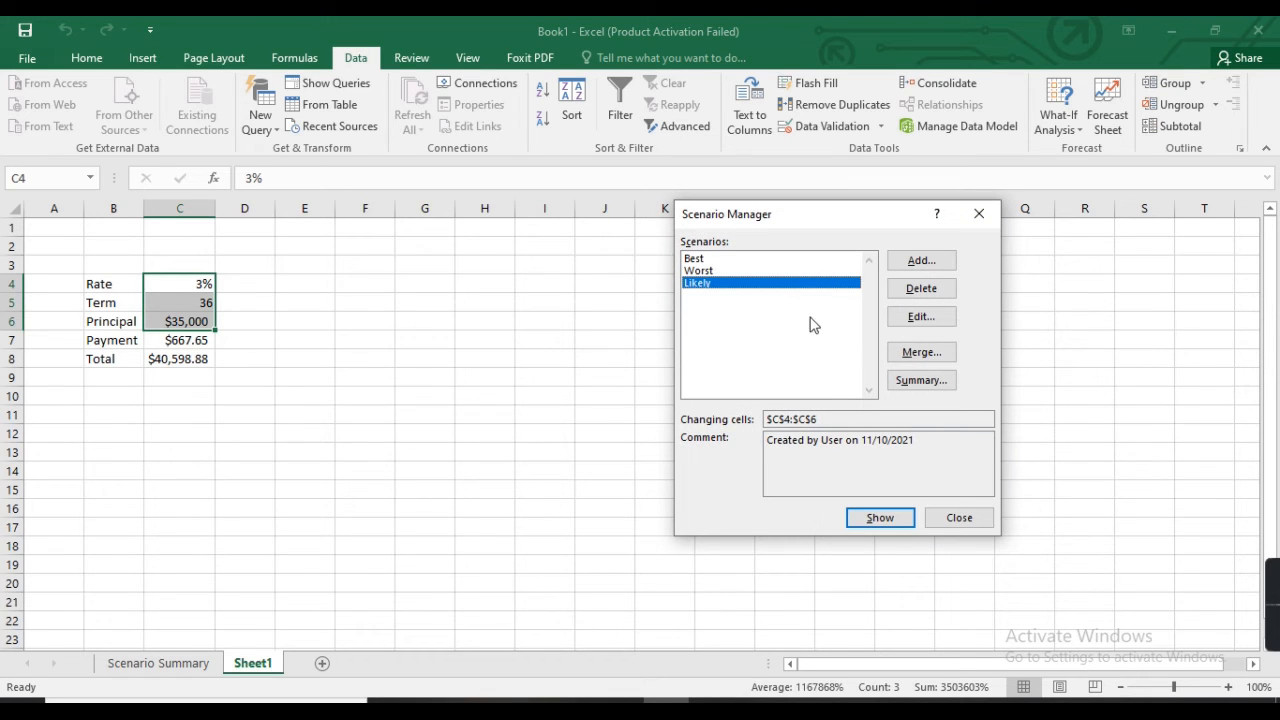
Show the Best, Worst and Likely scenarios one after another in the loan cells.
left_click(806, 259)
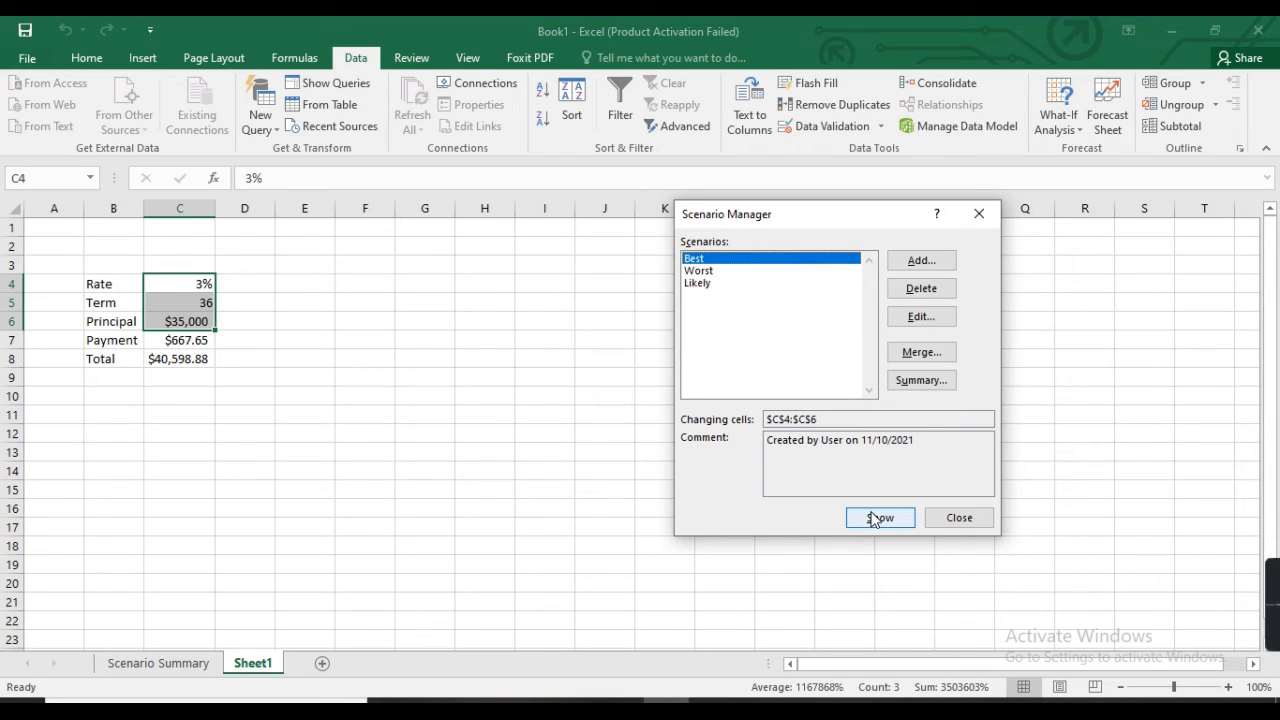
left_click(875, 524)
left_click(775, 271)
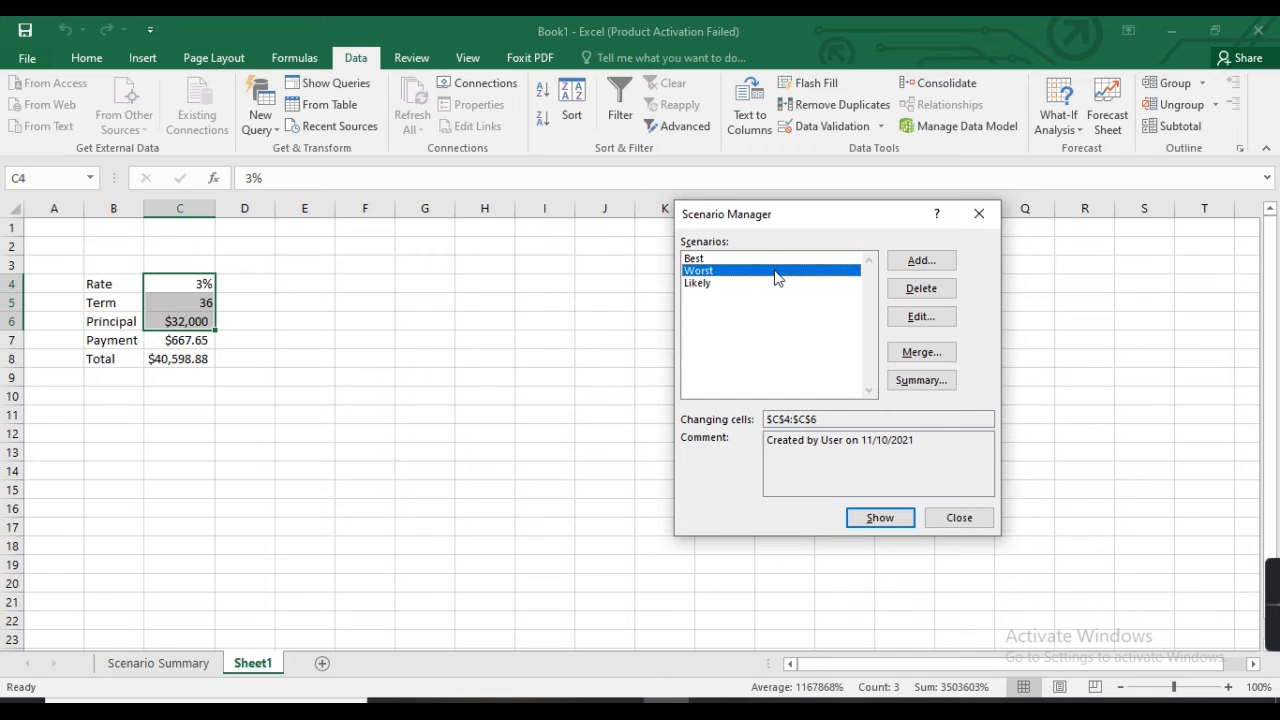
left_click(880, 517)
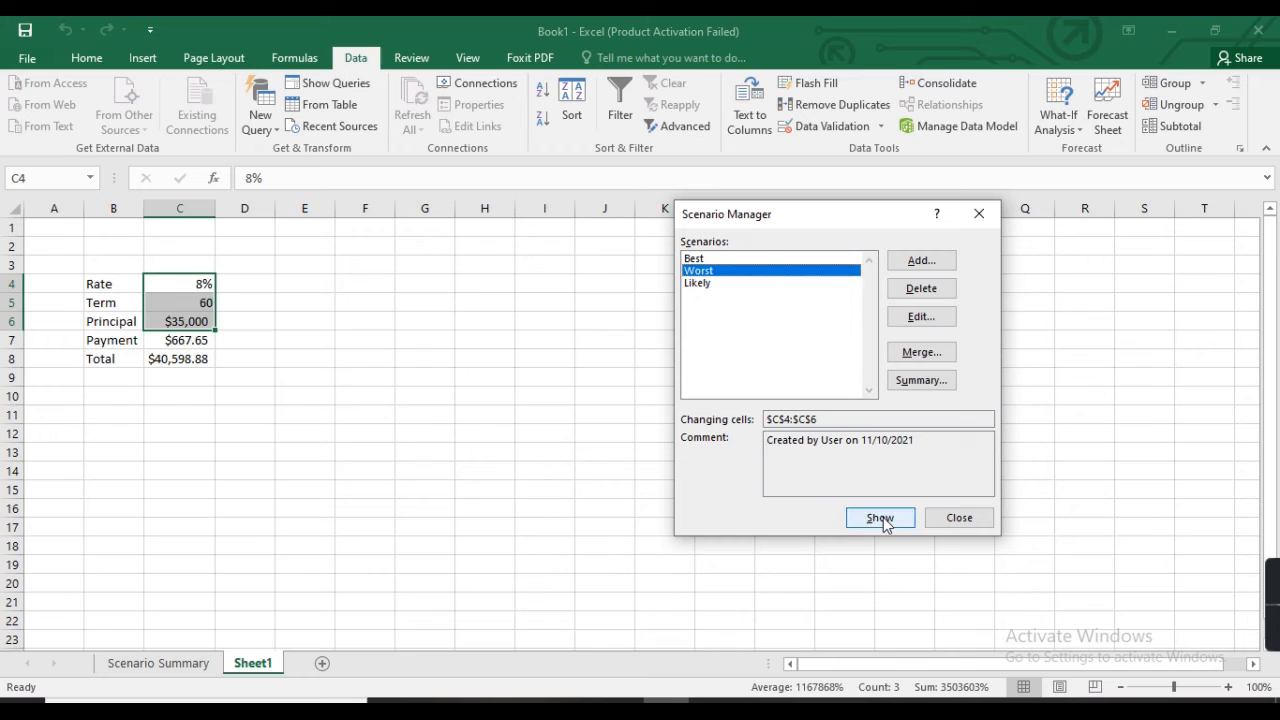
left_click(724, 285)
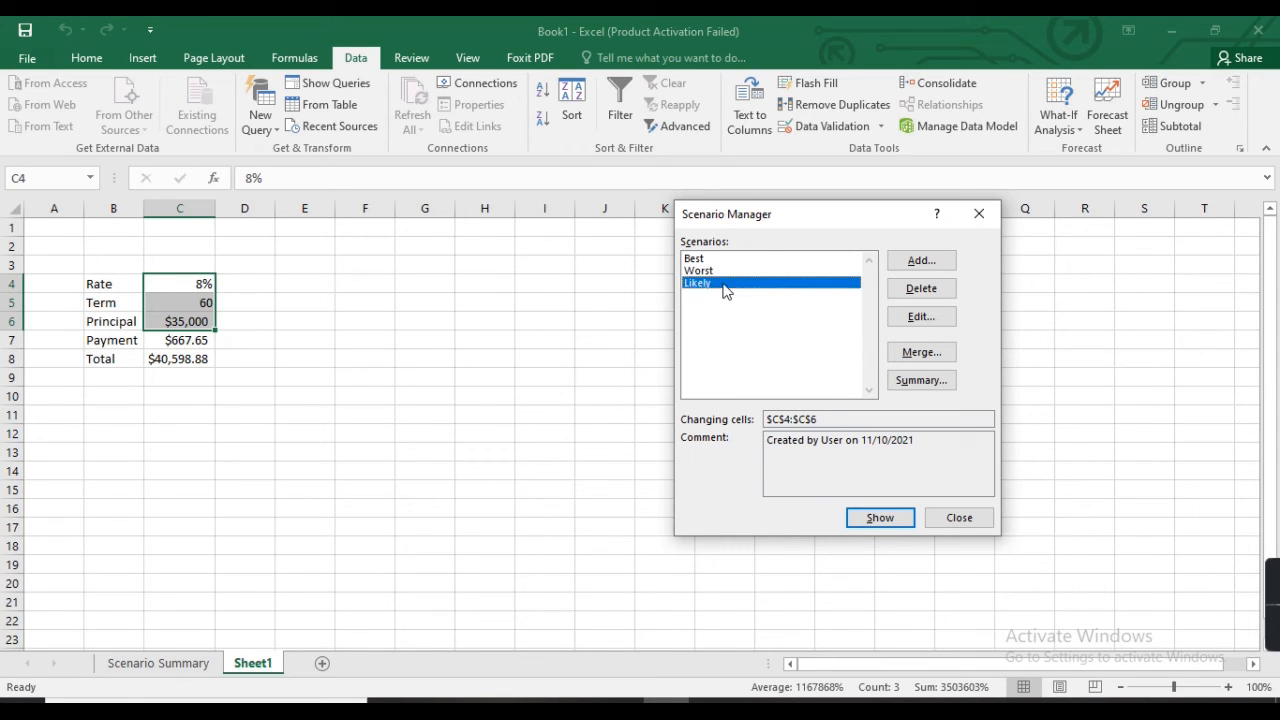
left_click(888, 516)
Generate a scenario summary report with $C$7, the Payment cell, as the result cell.
left_click(911, 381)
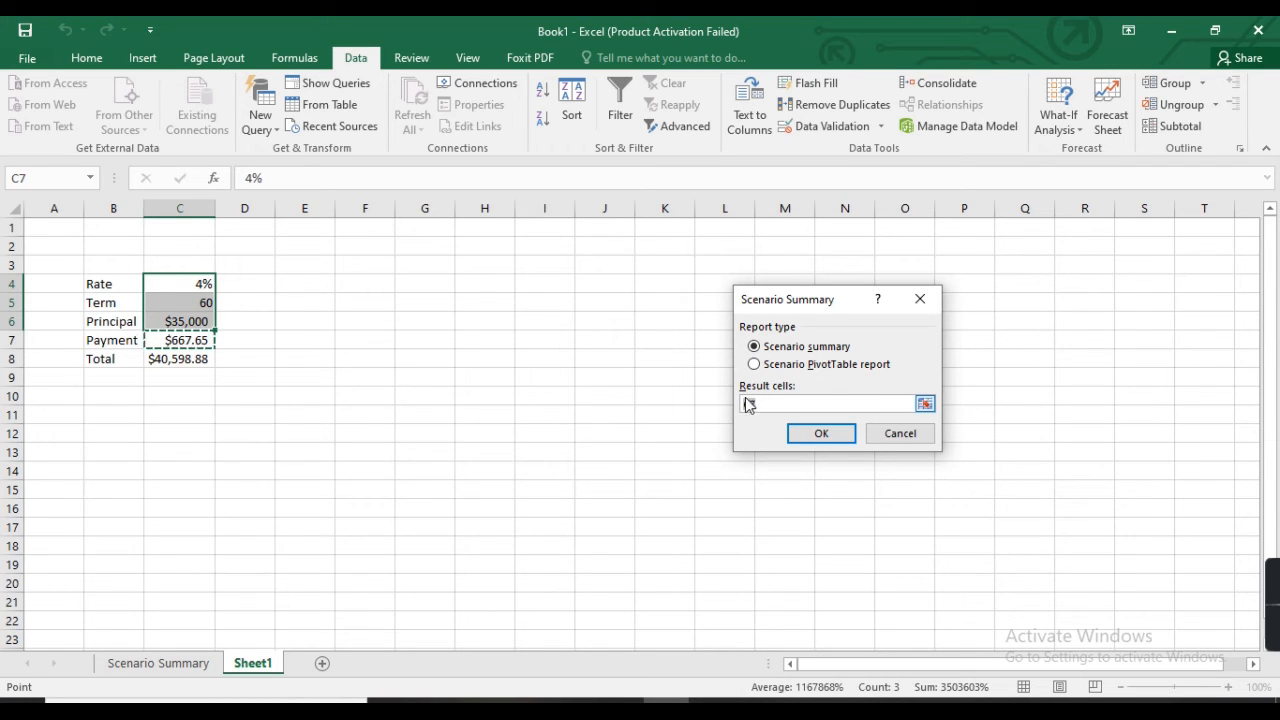
left_click(746, 405)
type("$C")
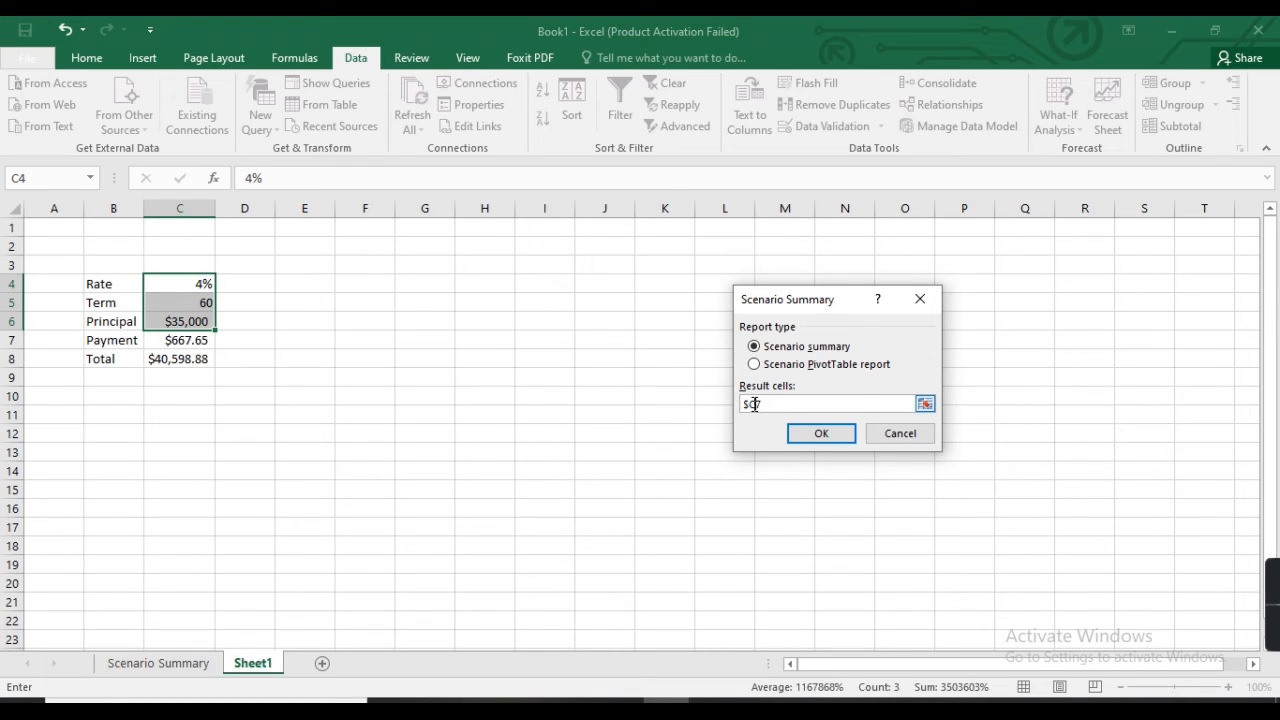
left_click(753, 404)
type("$")
left_click(804, 437)
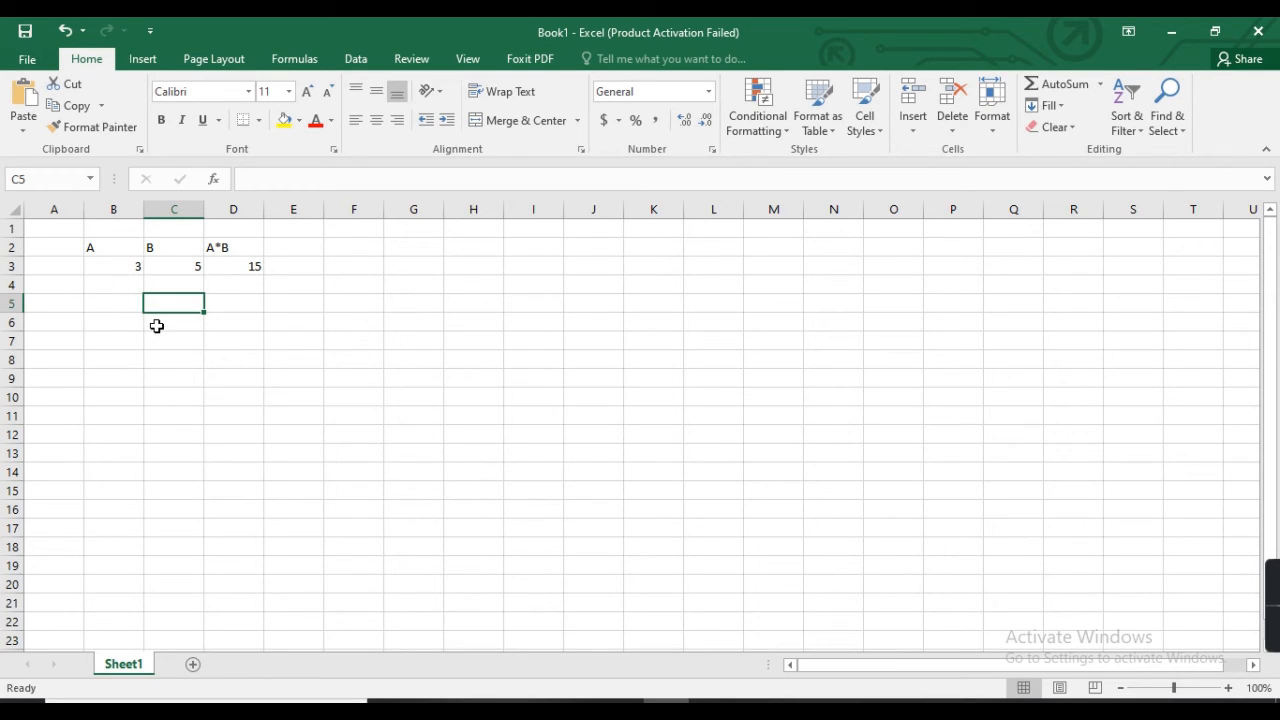
Hide the value in C3 by applying the custom number format ;;; to the cell.
left_click(173, 268)
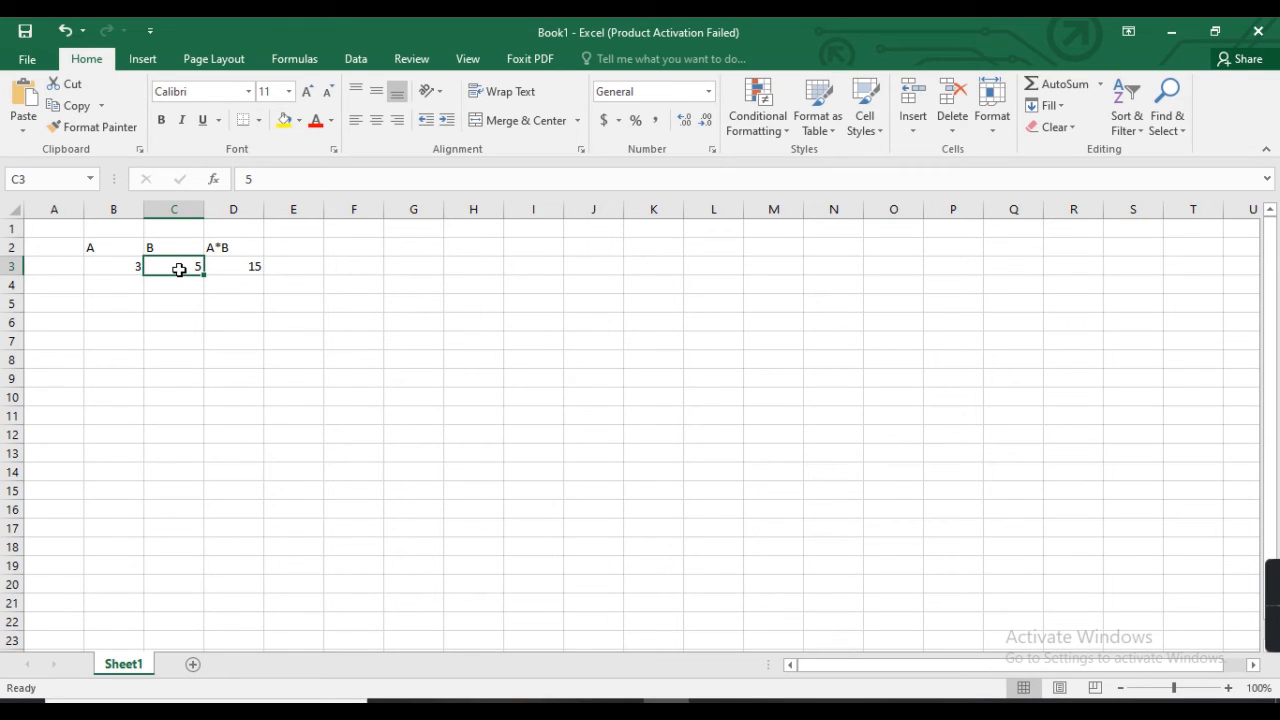
right_click(179, 270)
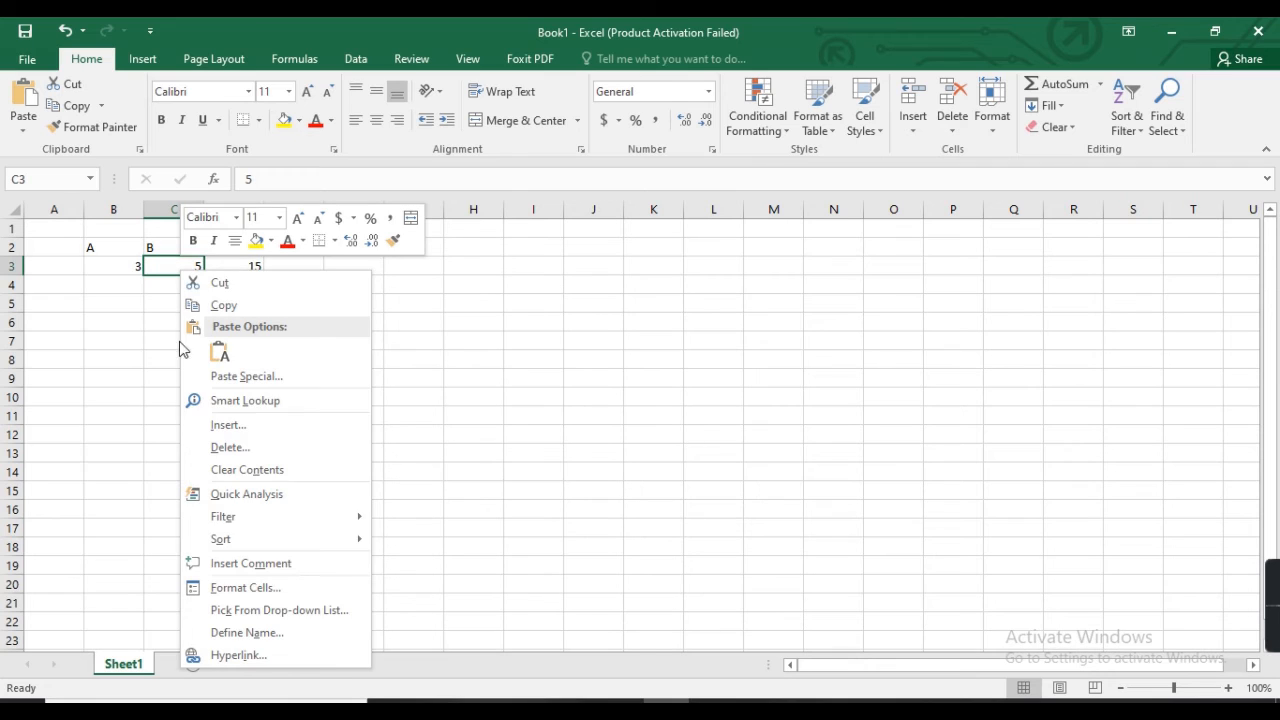
left_click(244, 590)
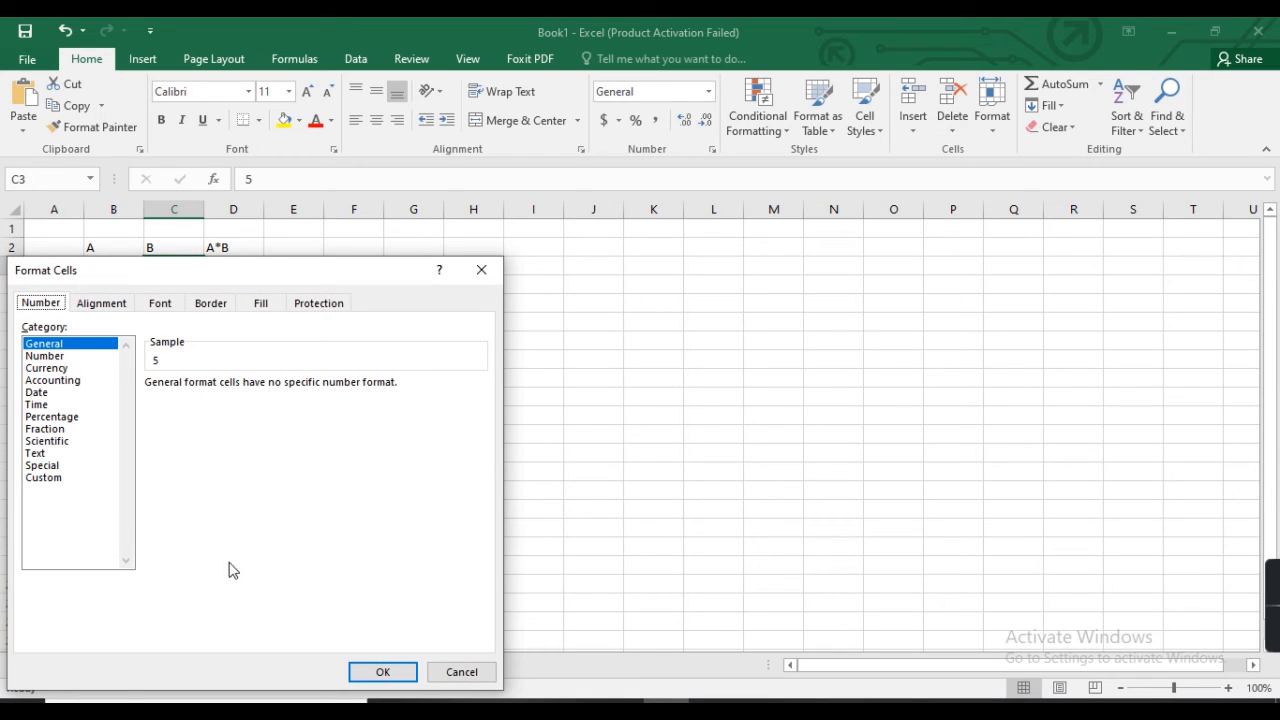
left_click(43, 478)
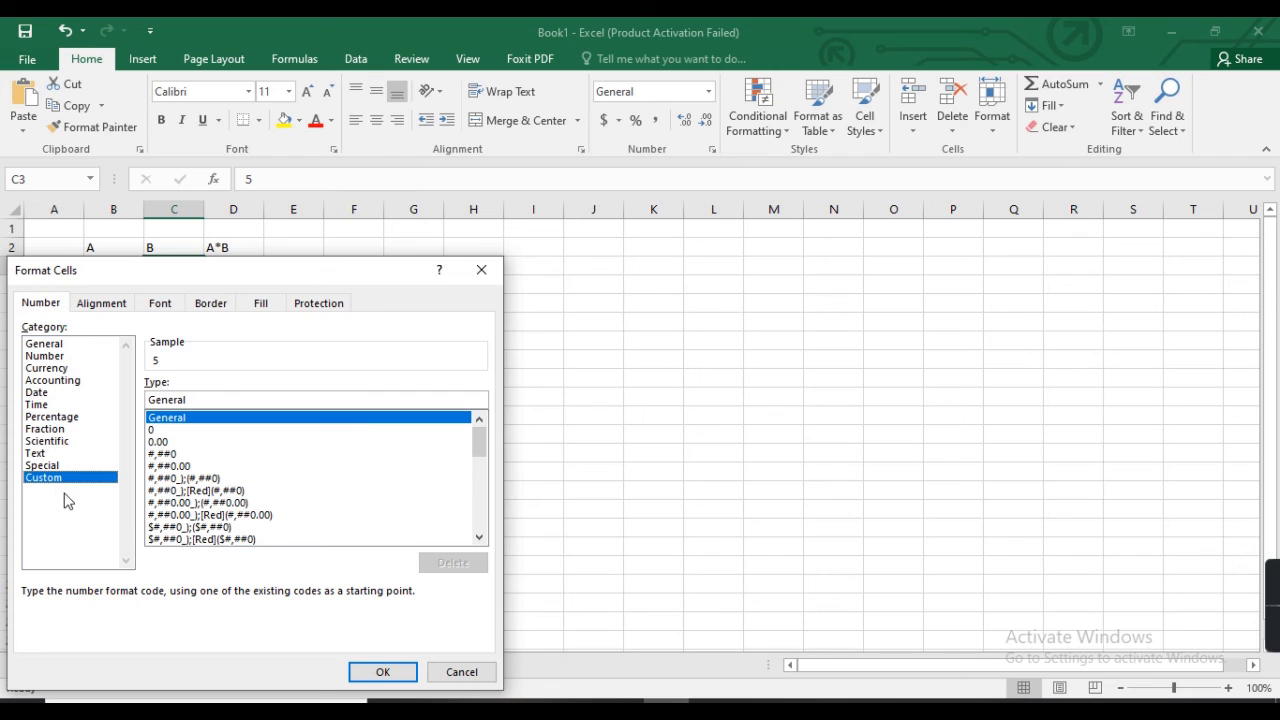
left_click(196, 431)
left_click(213, 399)
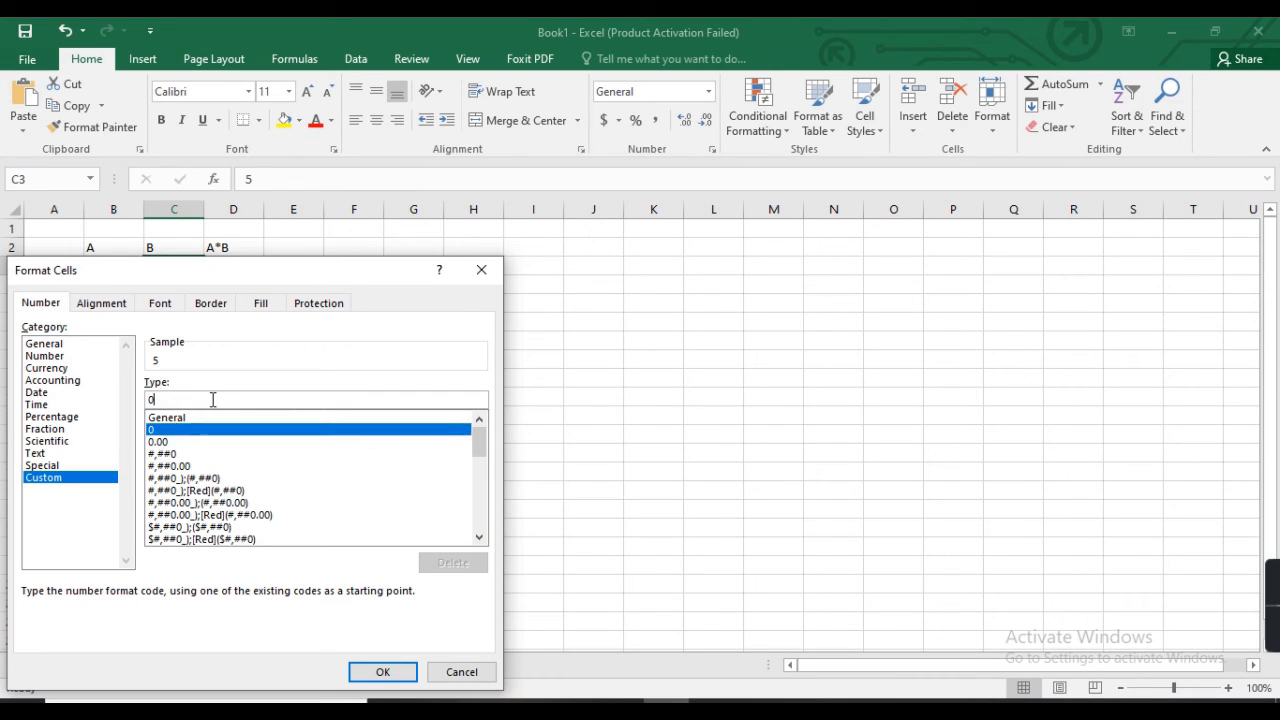
key("BackSpace")
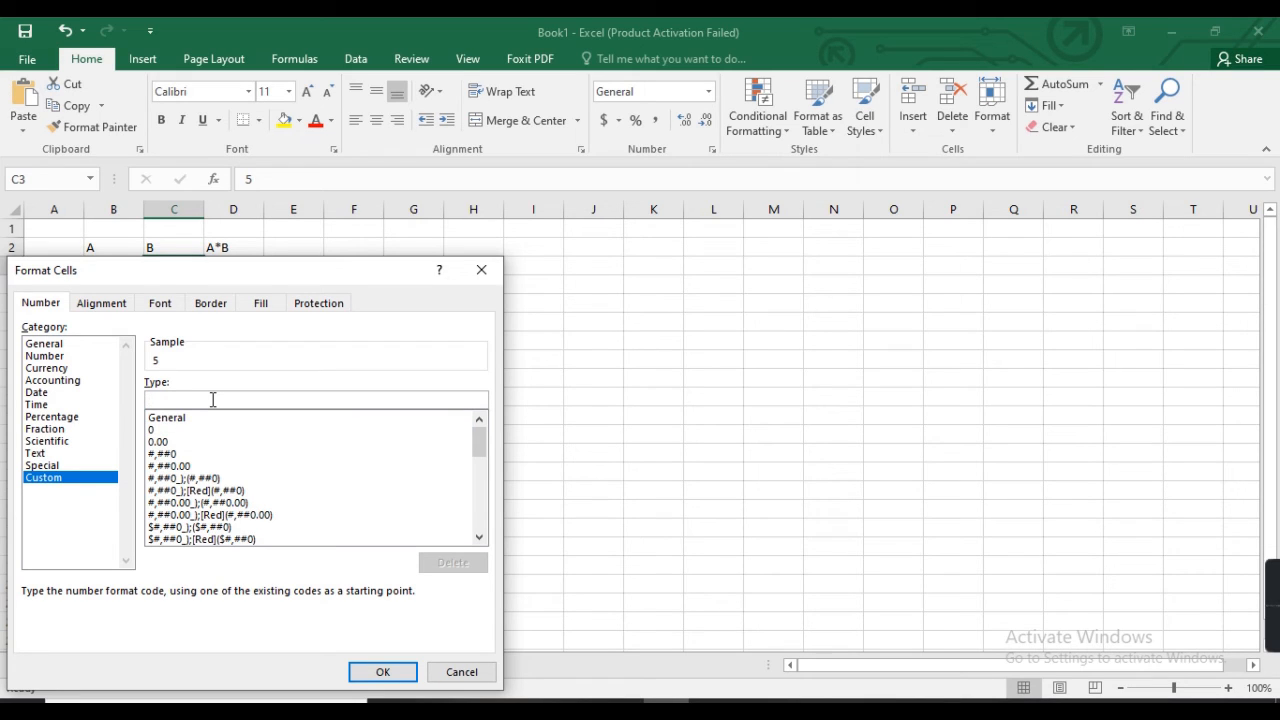
type(";")
key("BackSpace")
type(";;;")
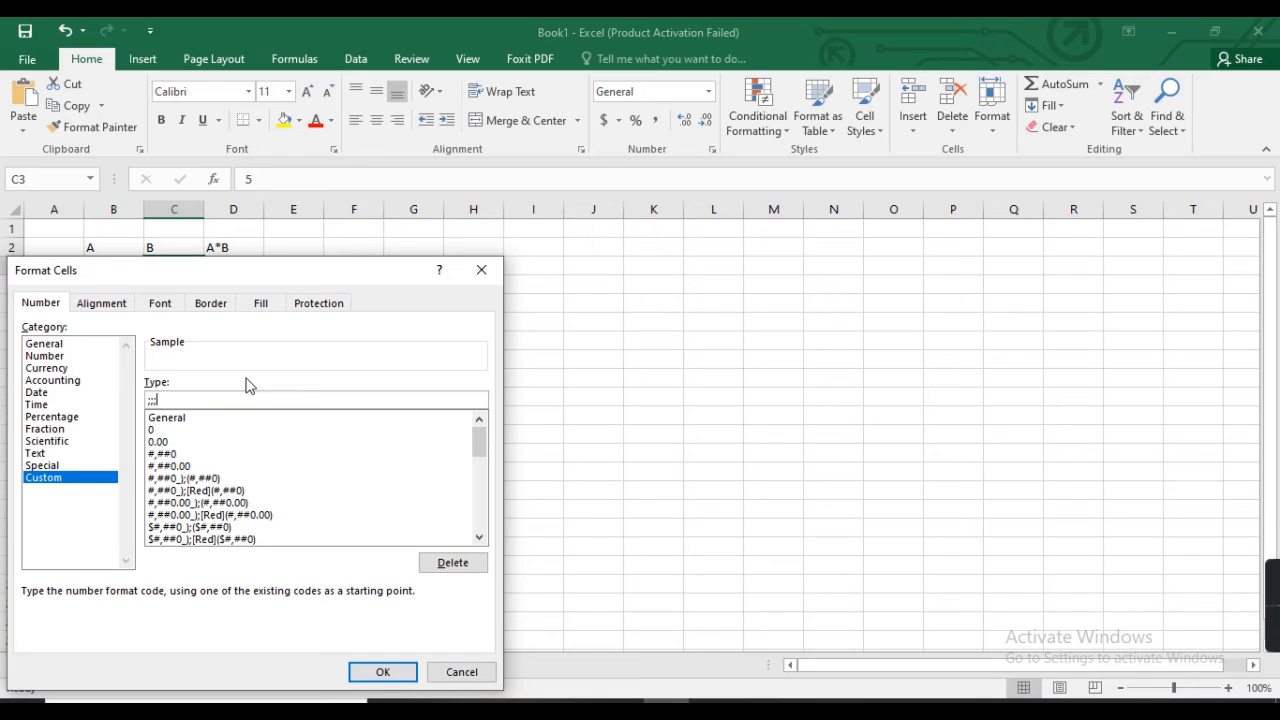
left_click(382, 672)
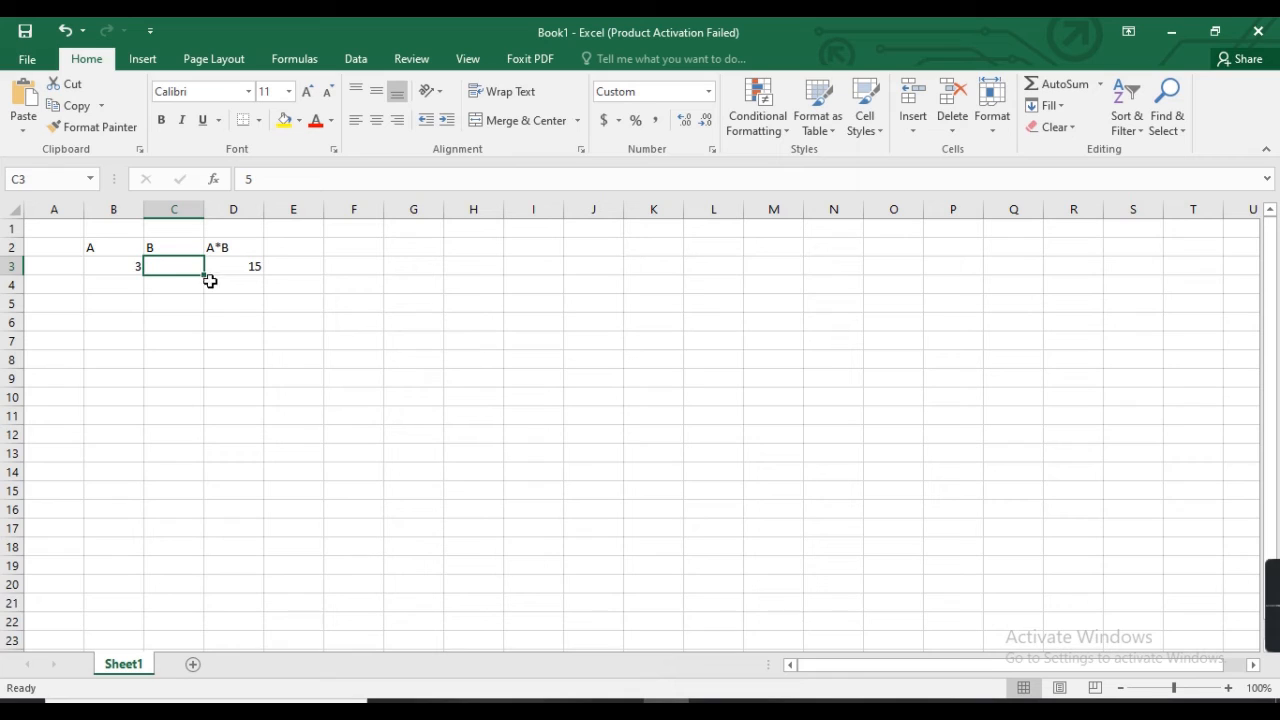
Replace the value in cell B3 under heading A with 5.
left_click(128, 268)
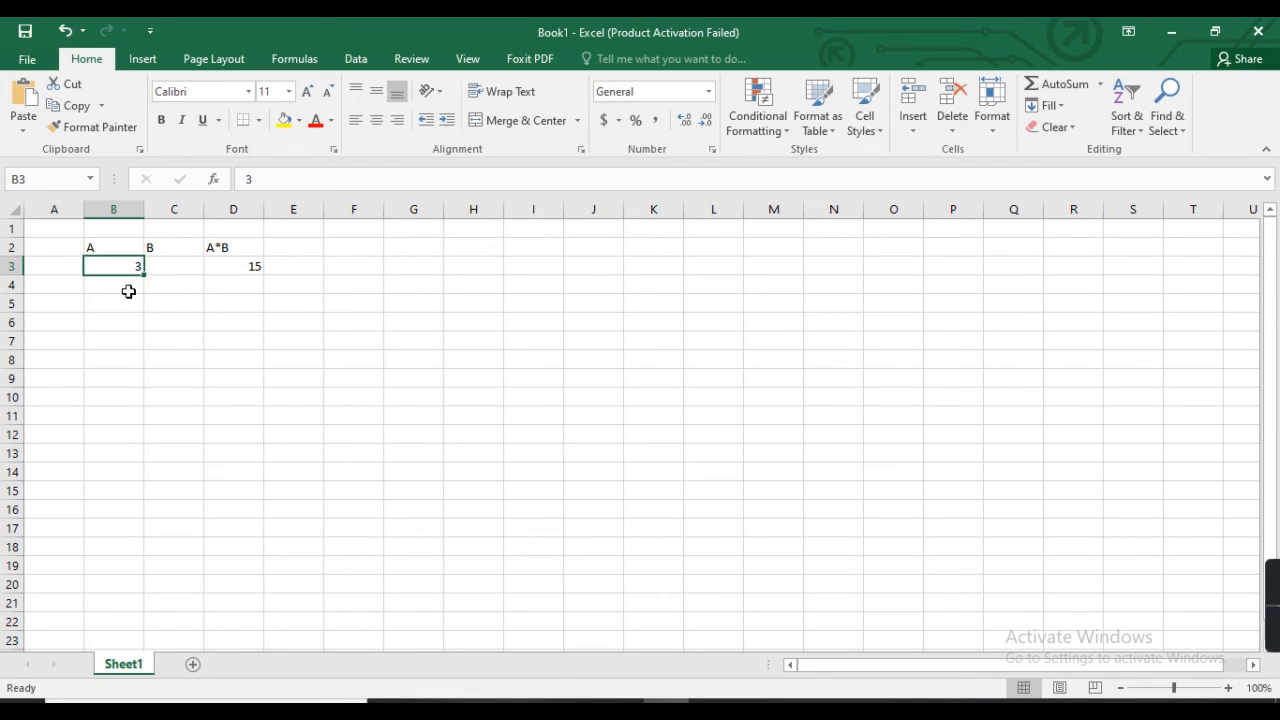
key("BackSpace")
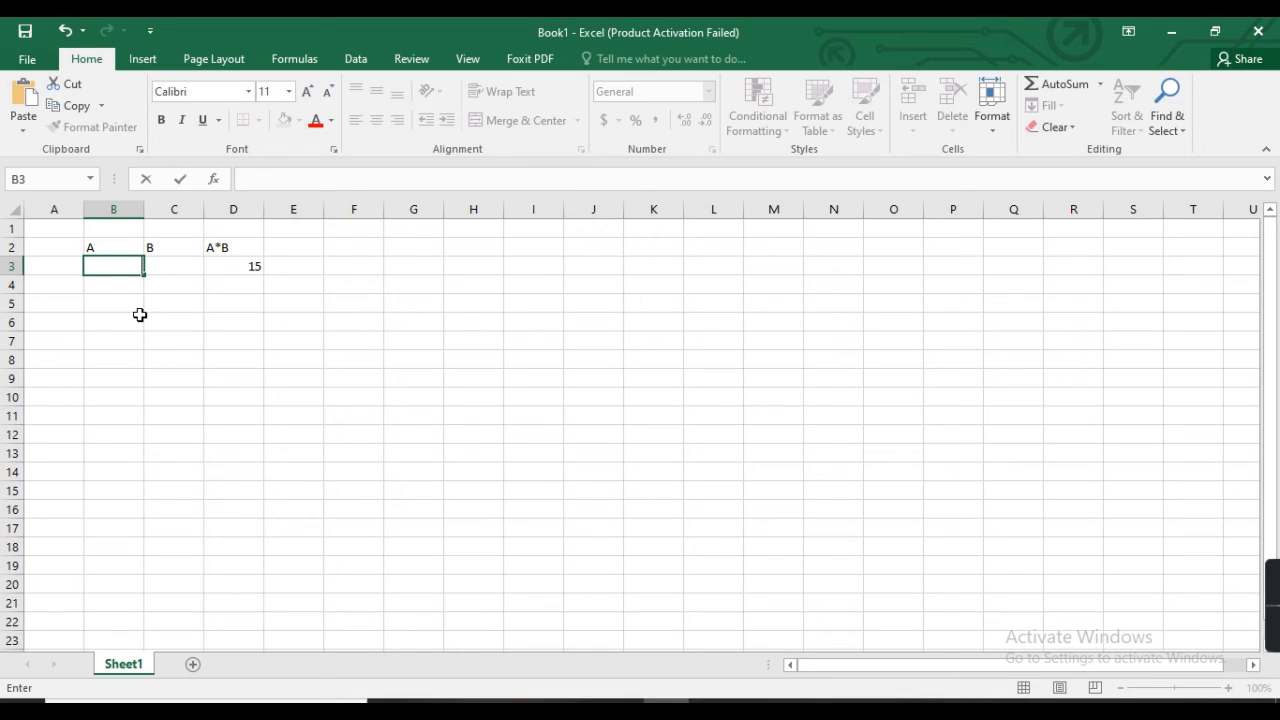
type("5")
key("Return")
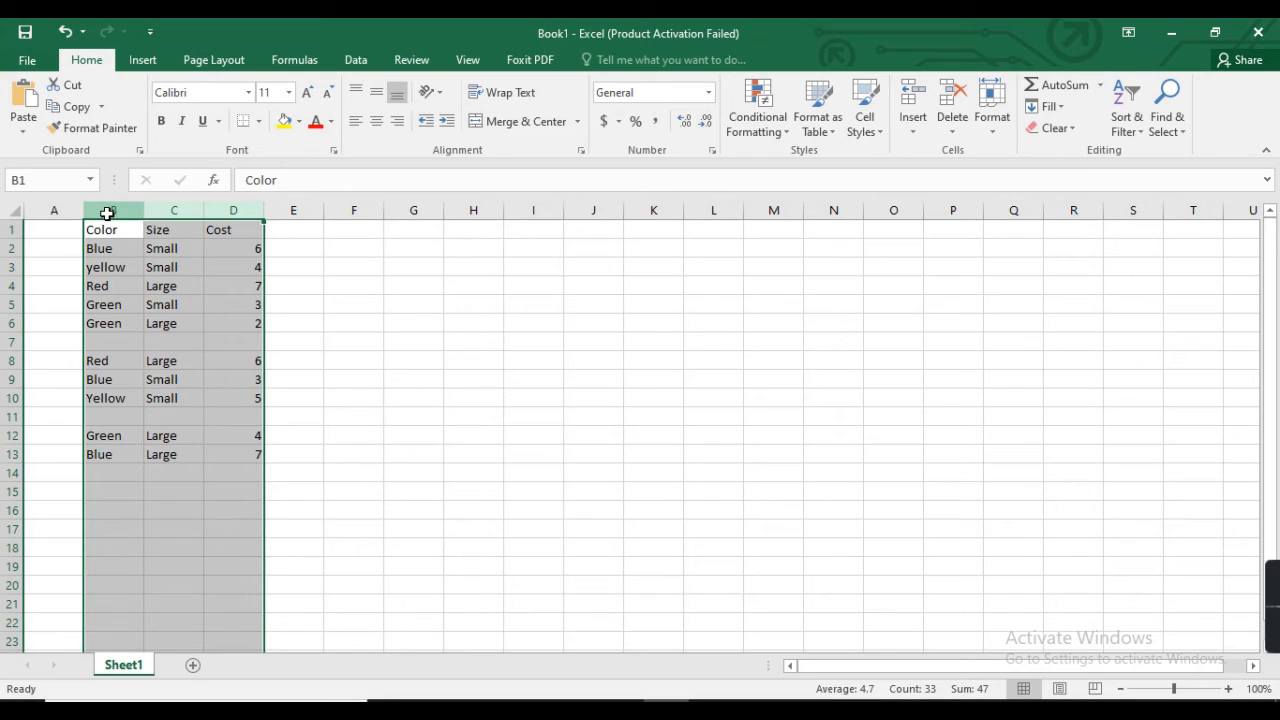
Select the blank cells in columns B to D with Go To Special and delete them, shifting cells up.
left_click_drag(108, 211, 238, 212)
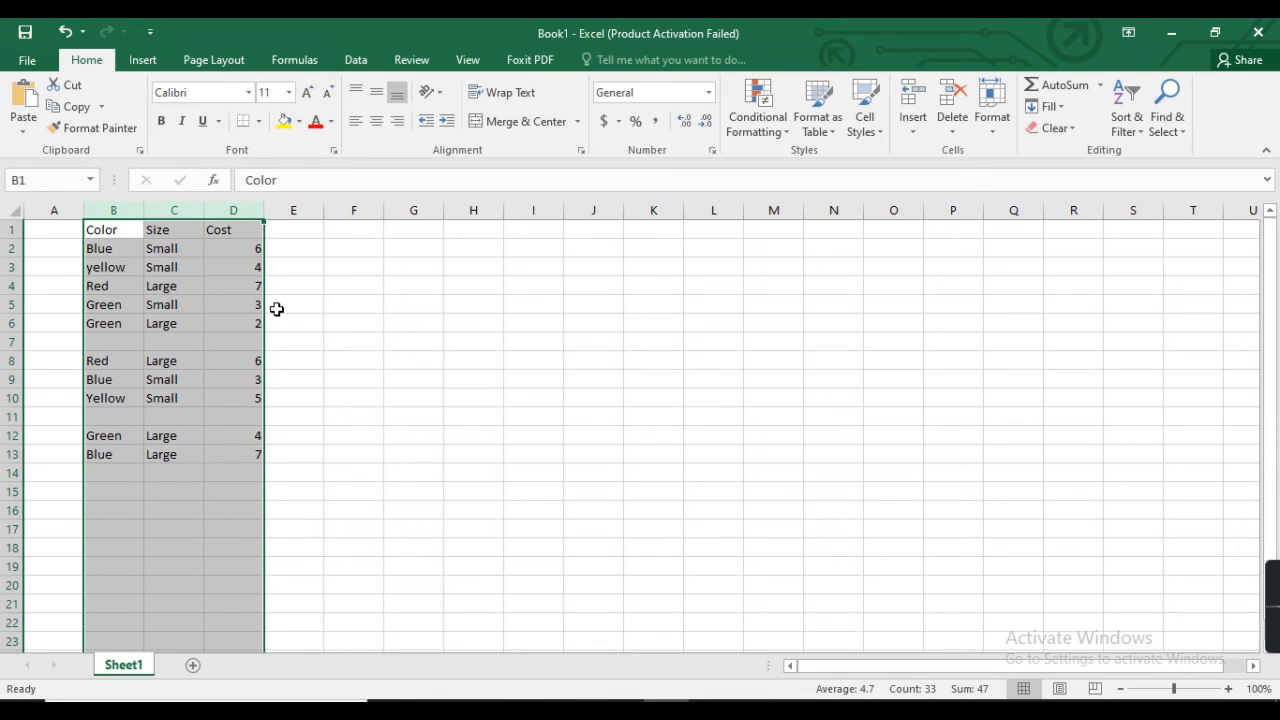
key("F5")
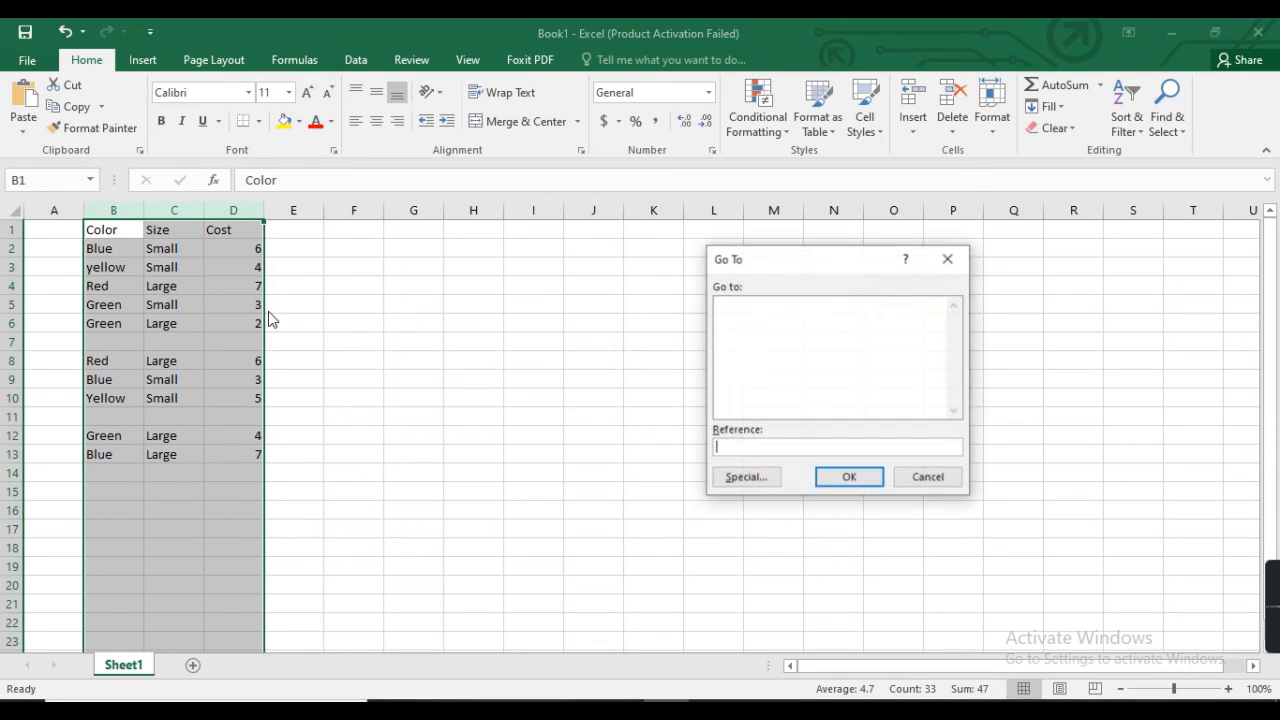
left_click(741, 479)
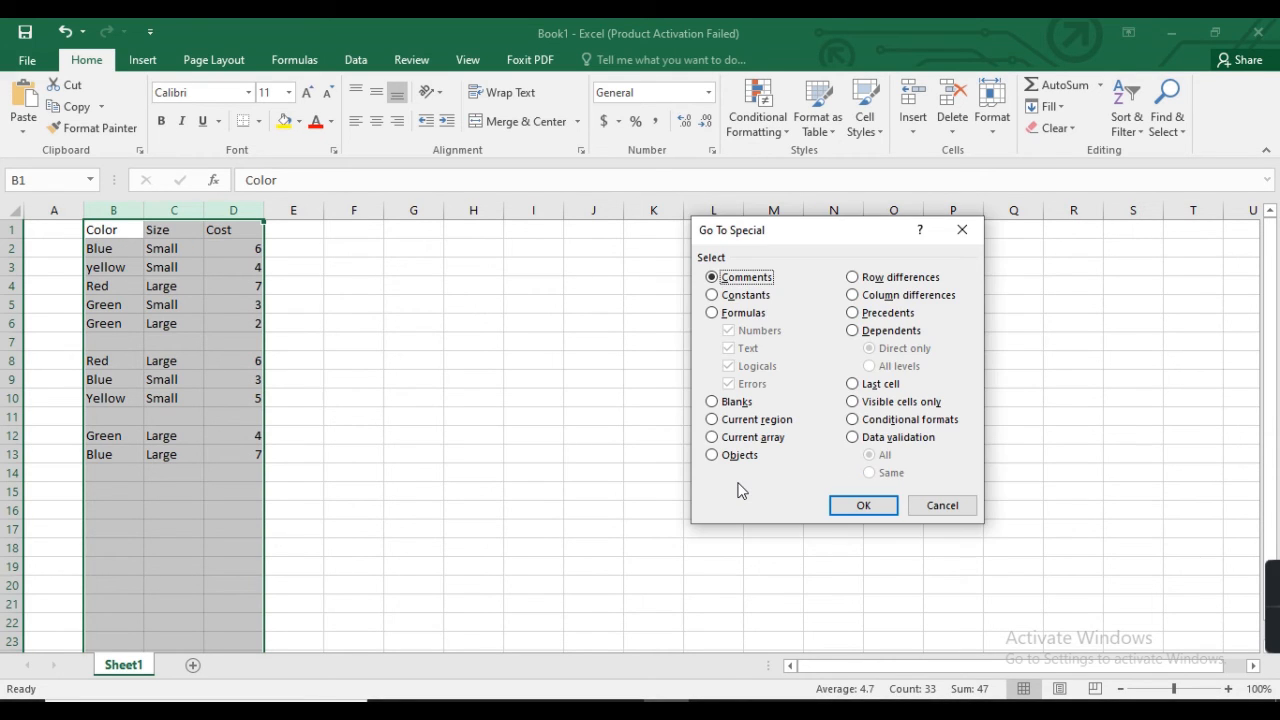
left_click(717, 404)
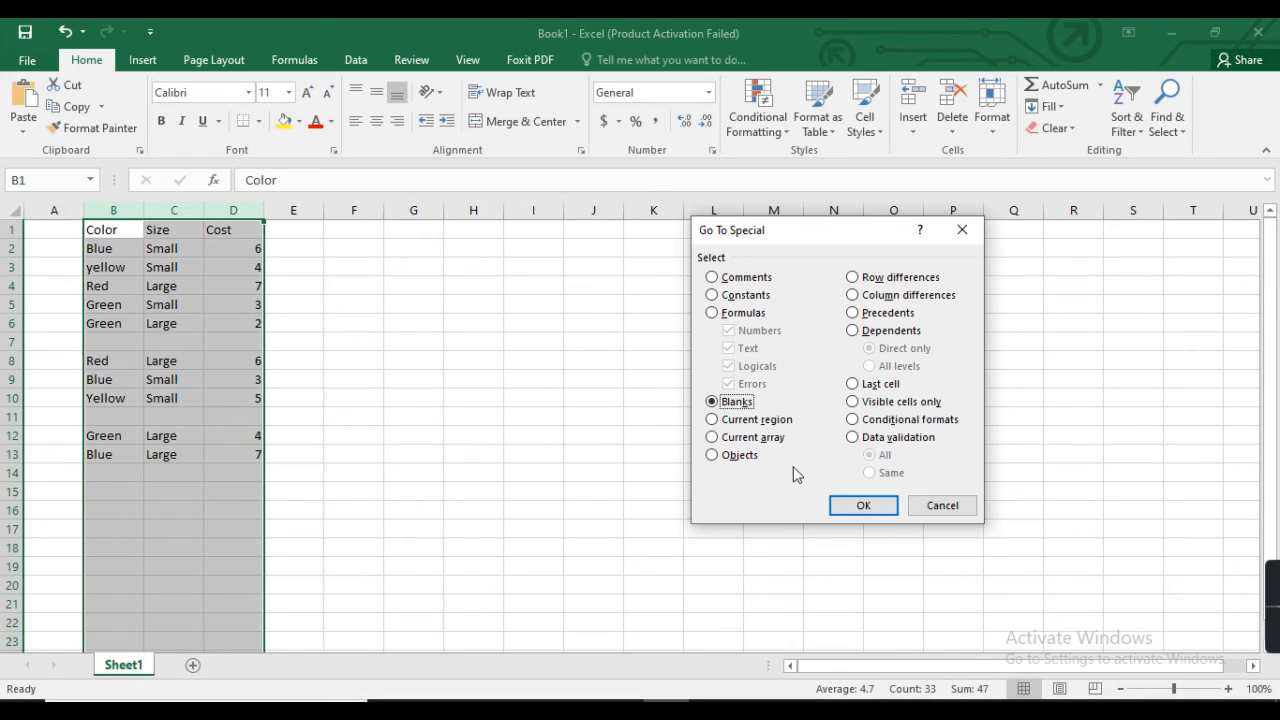
left_click(858, 505)
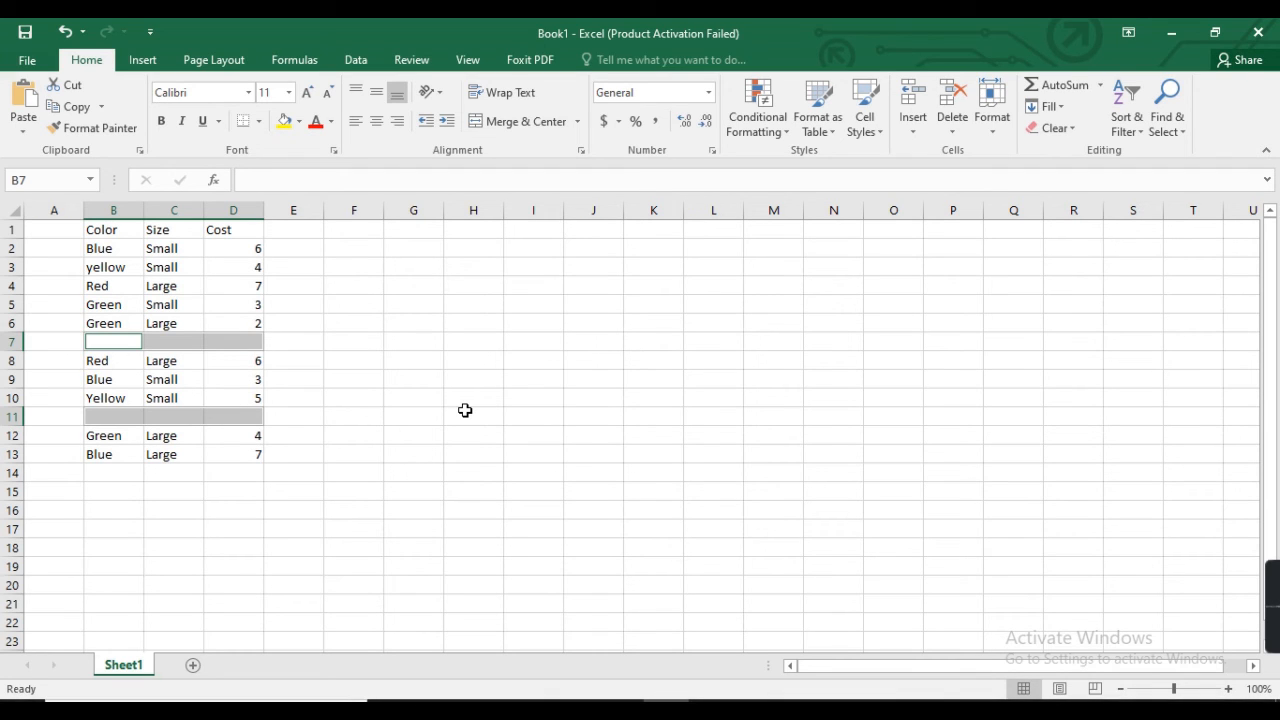
key("ctrl+minus")
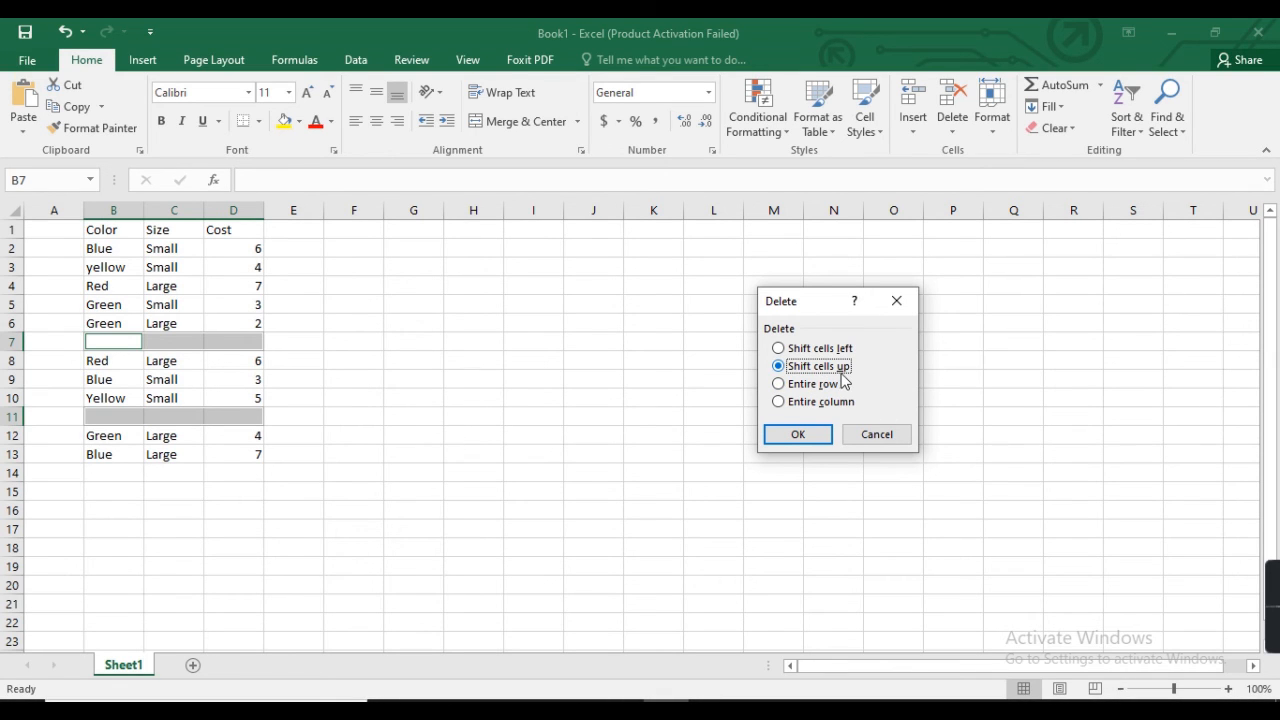
left_click(805, 437)
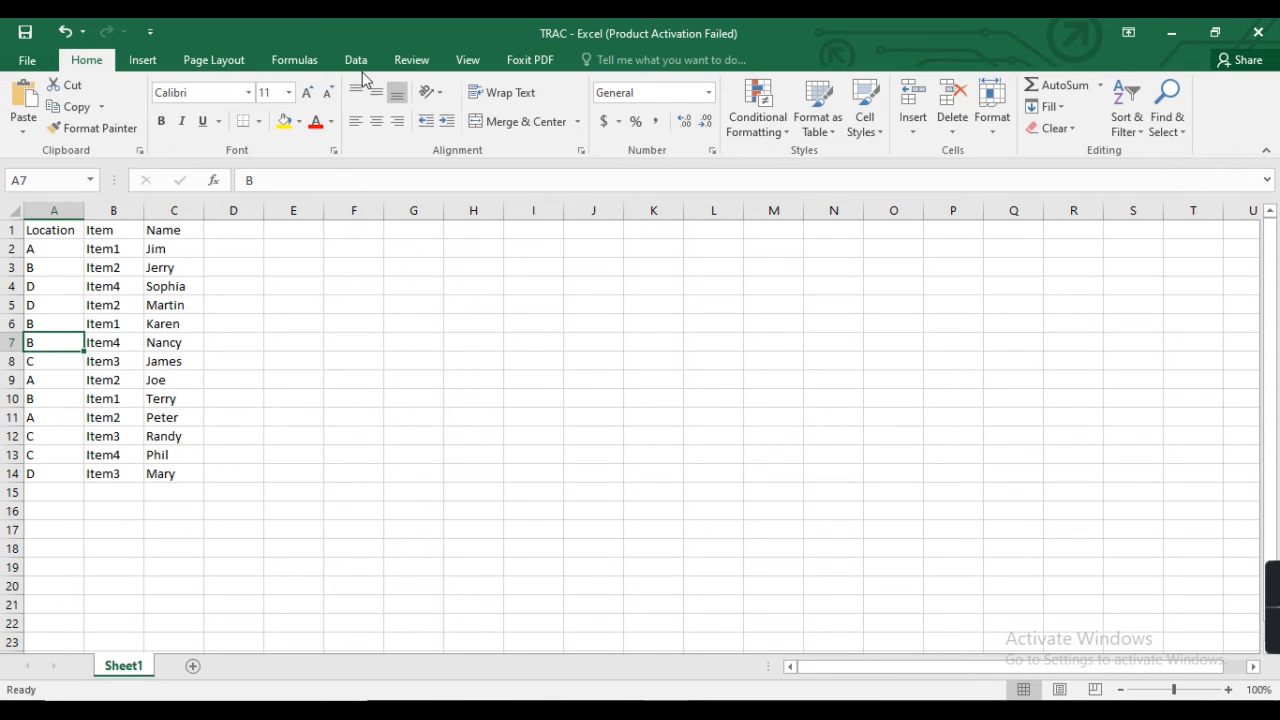
Turn on change tracking while editing for all changes, highlighted on screen, and allow the workbook to be saved as shared.
left_click(413, 62)
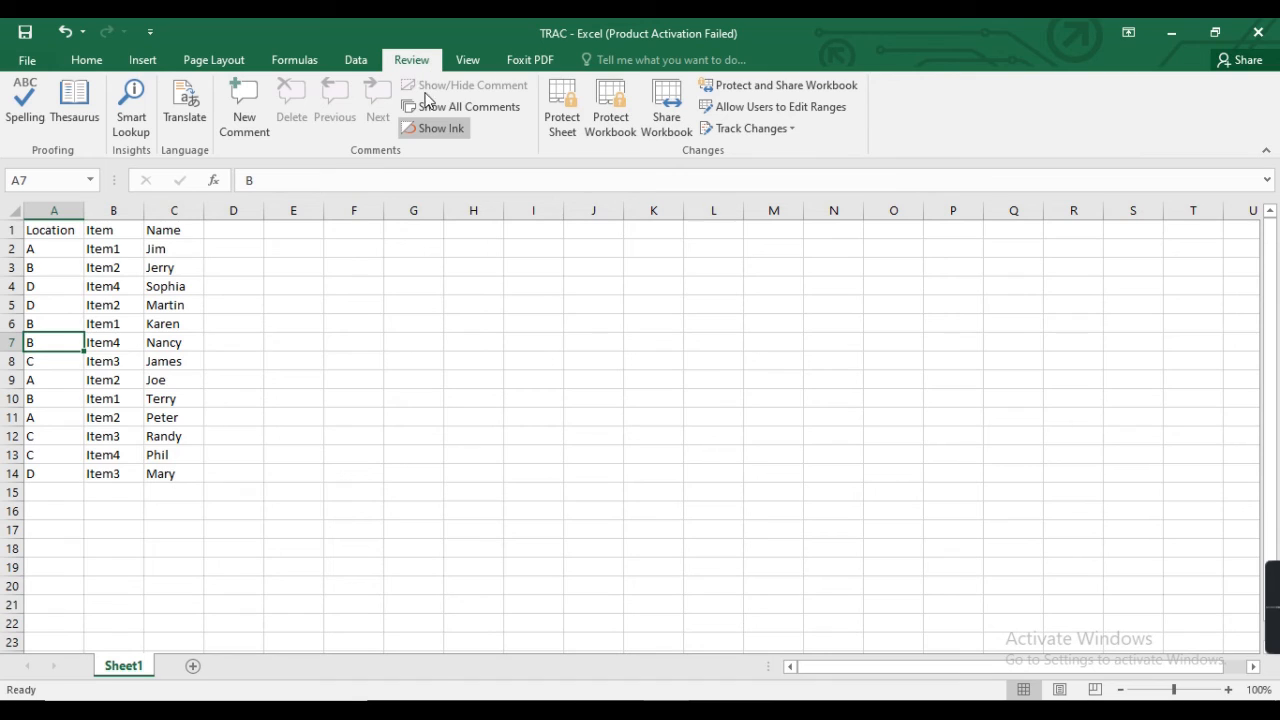
left_click(782, 135)
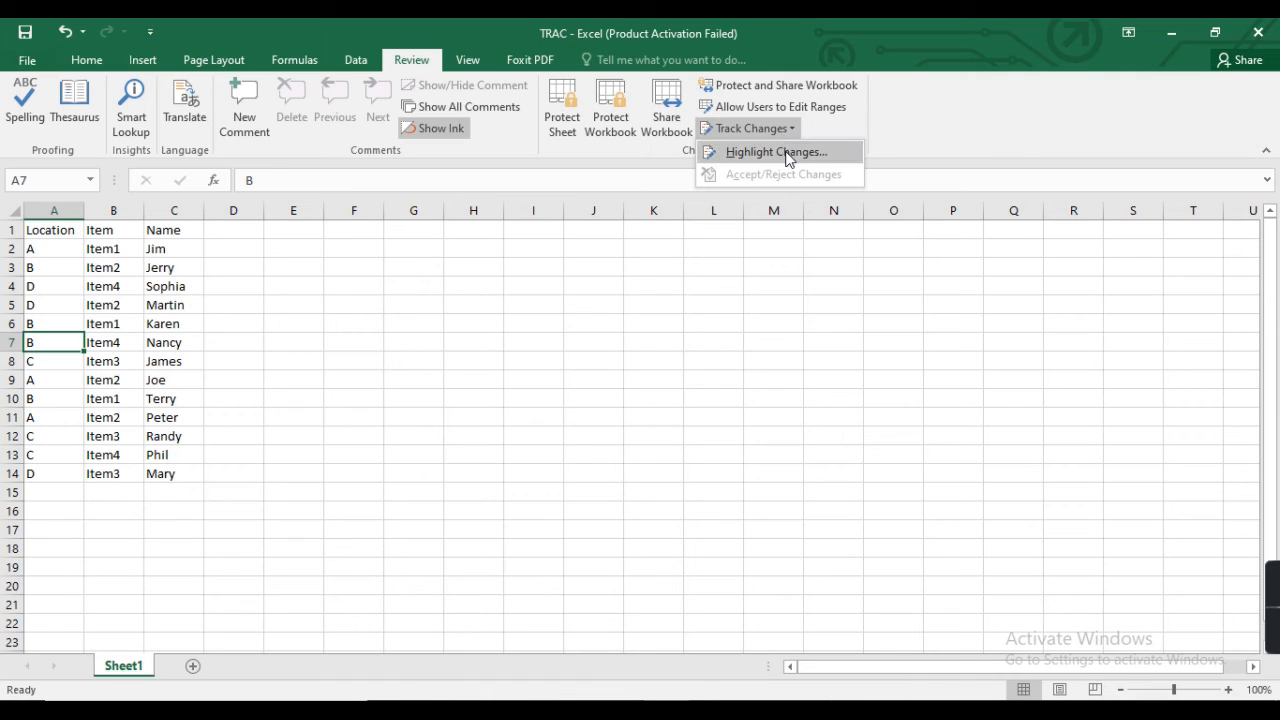
left_click(788, 153)
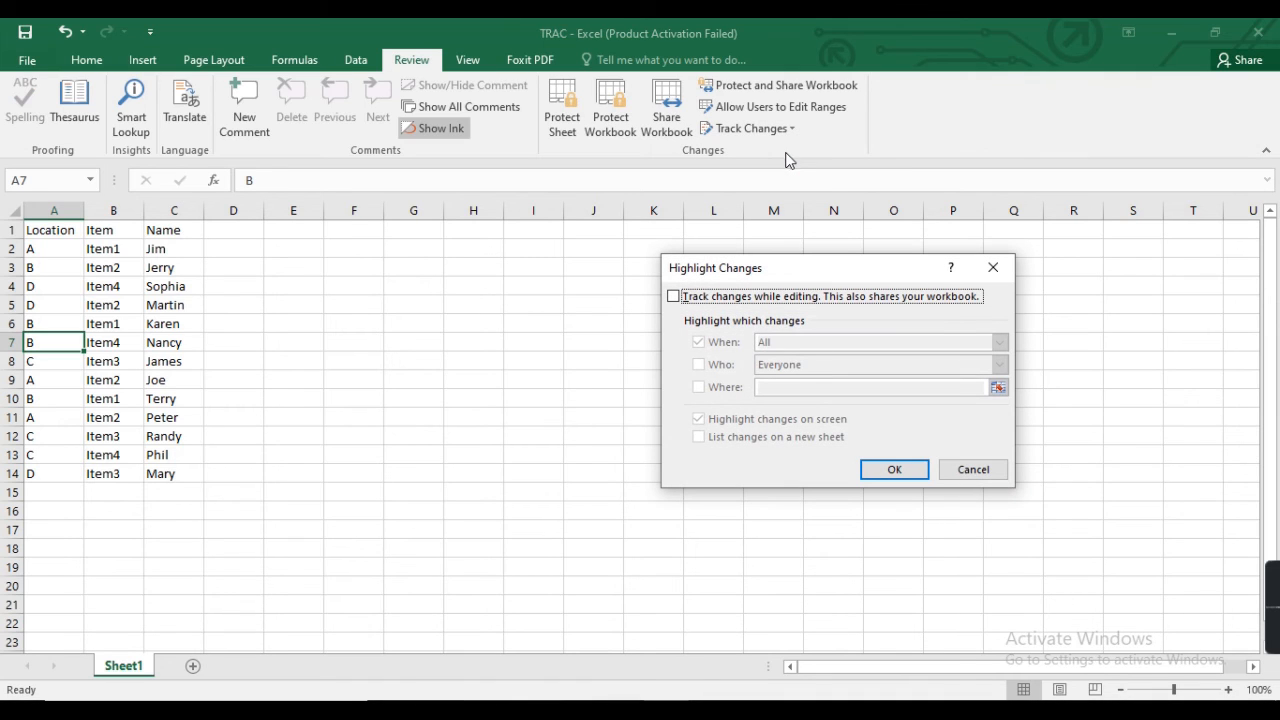
left_click(674, 298)
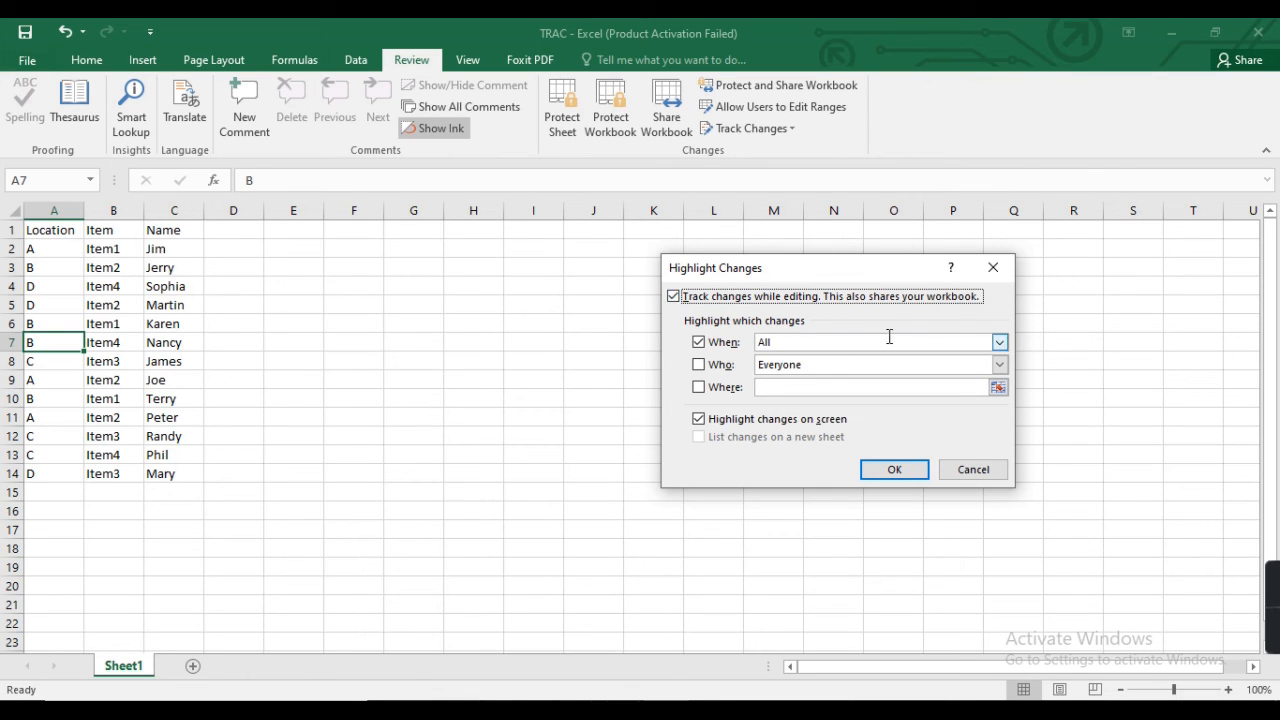
left_click(999, 343)
left_click(999, 343)
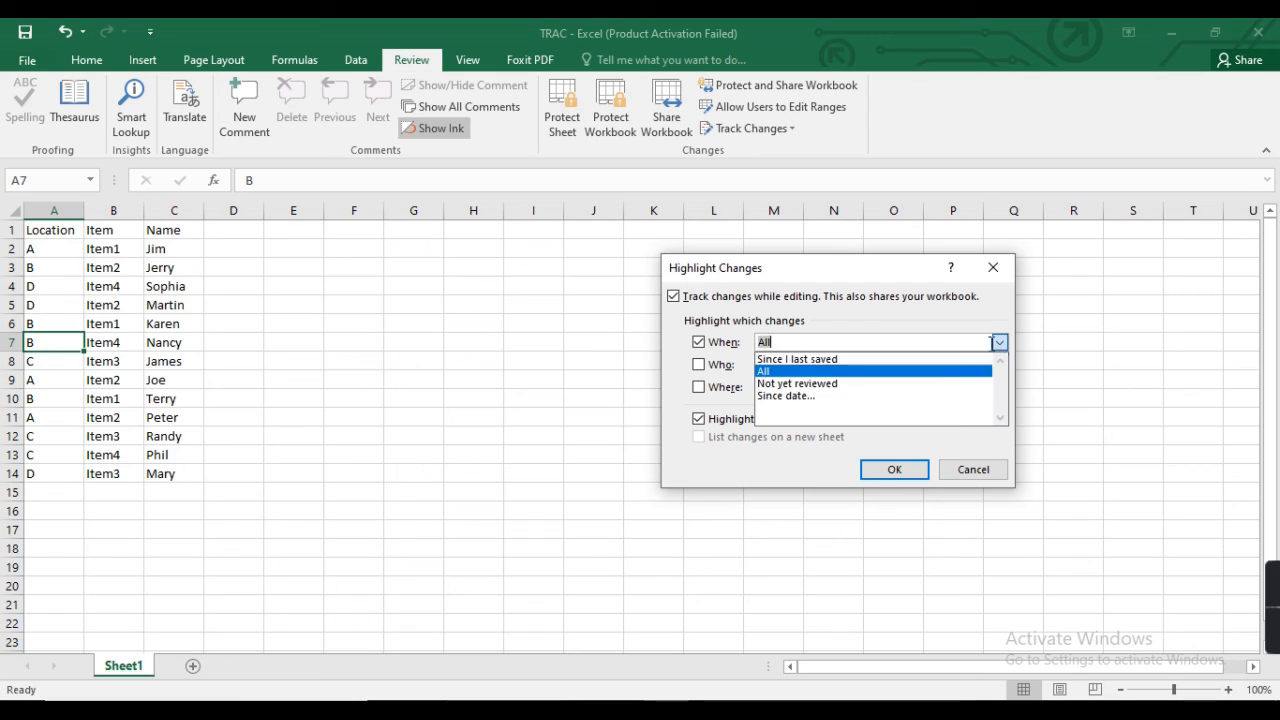
left_click(900, 372)
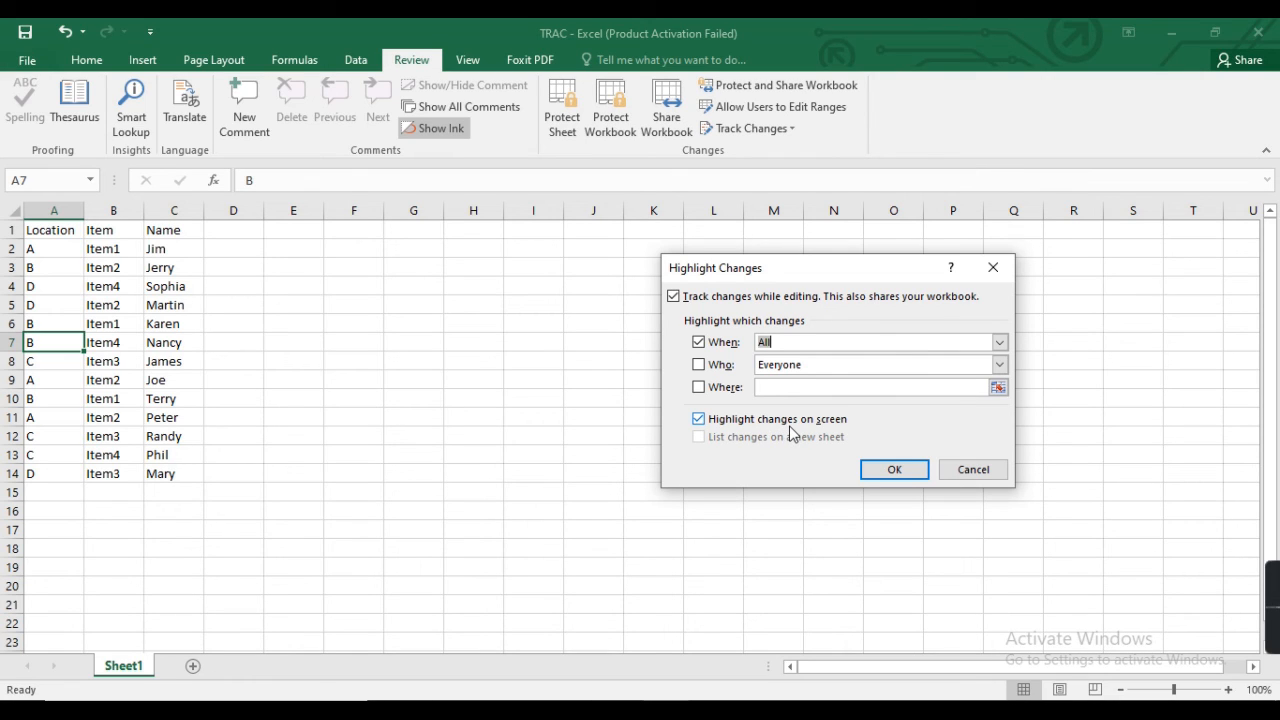
left_click(886, 470)
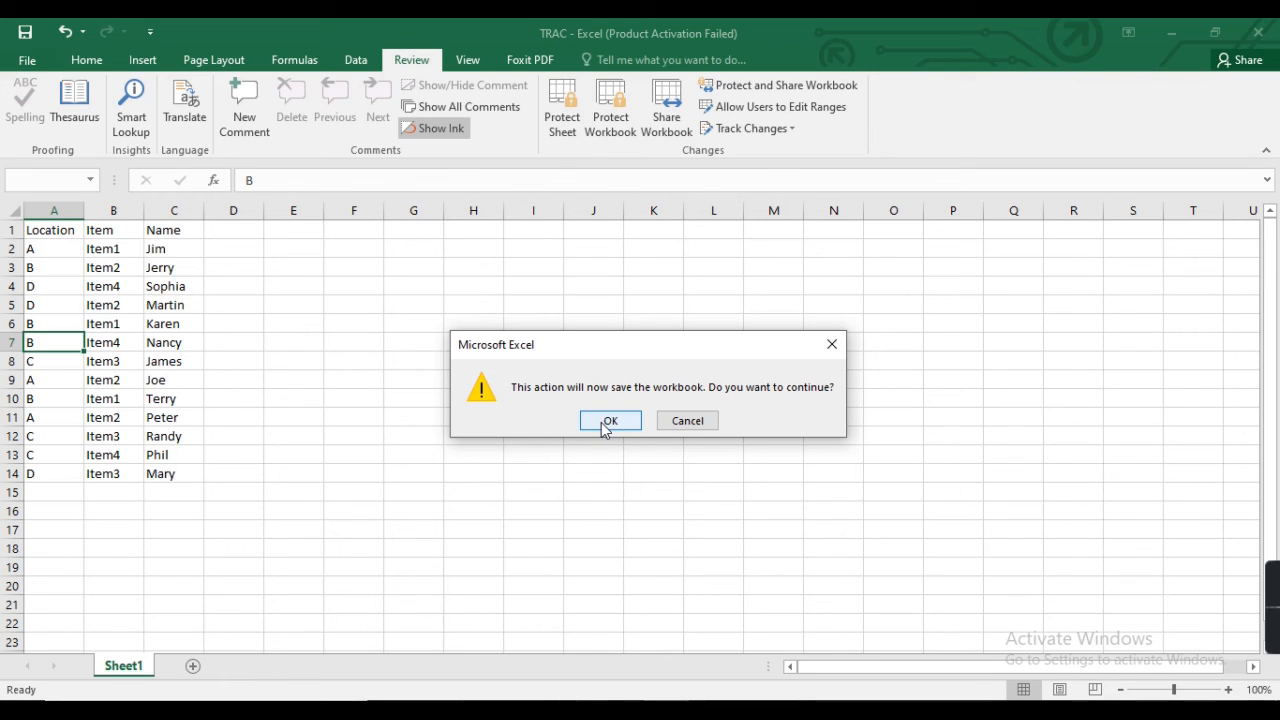
left_click(606, 421)
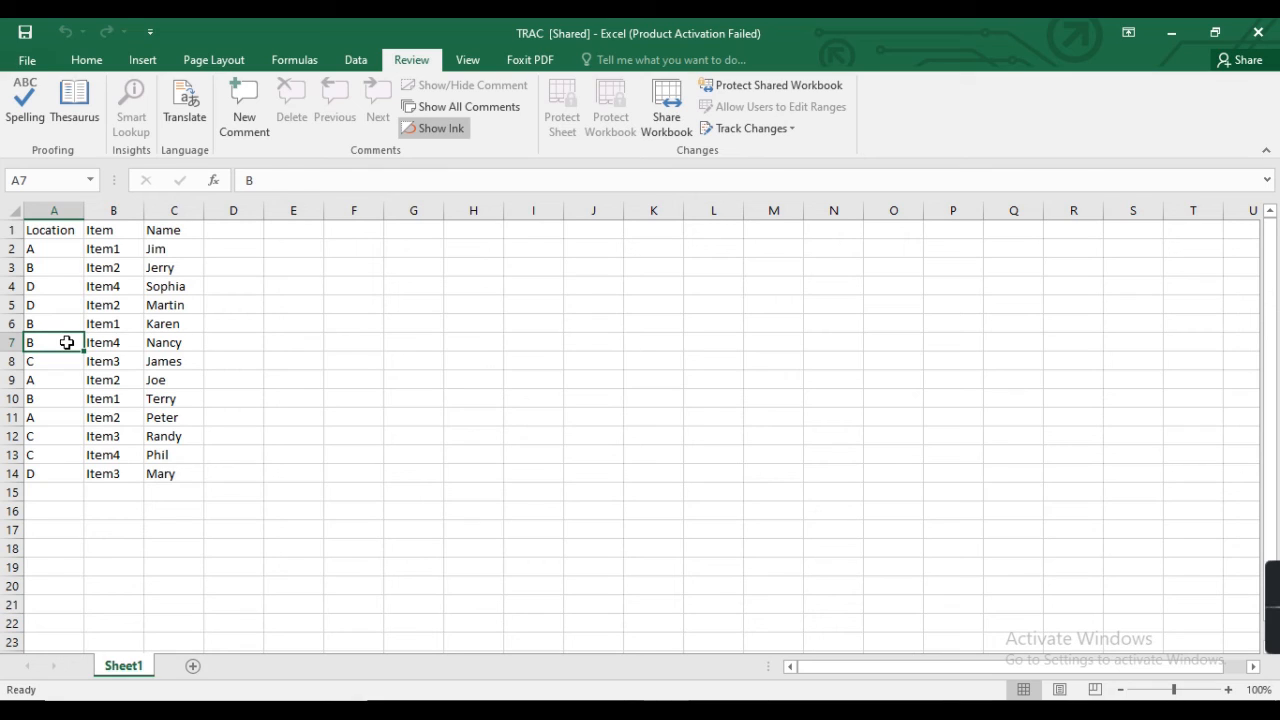
Change the location in A7 to A and the item in B7 to Item5.
key("BackSpace")
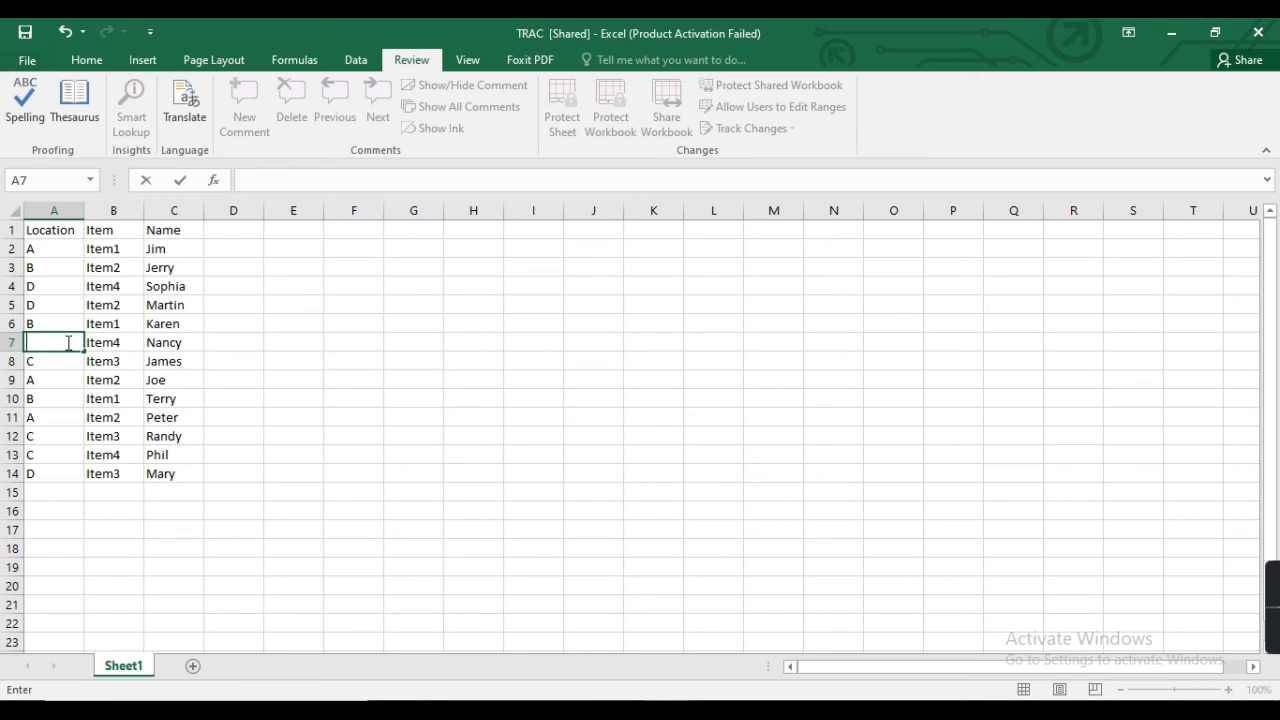
type("a")
left_click(63, 362)
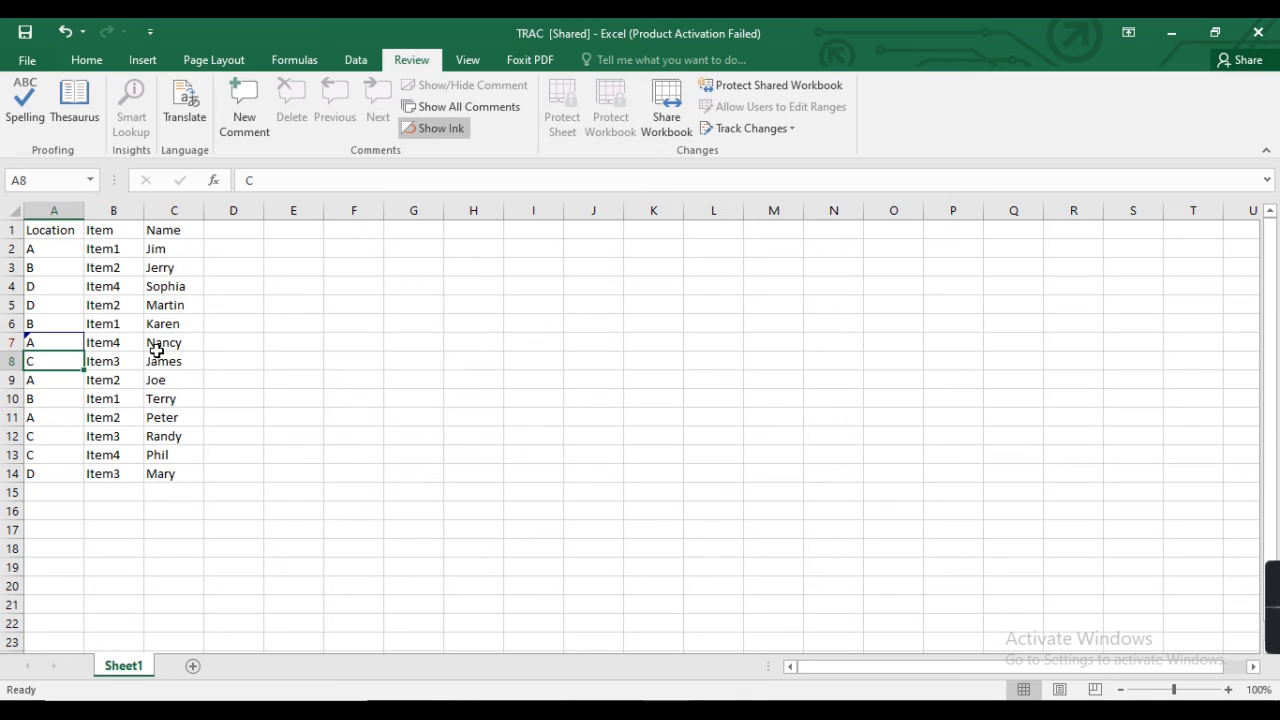
left_click(129, 346)
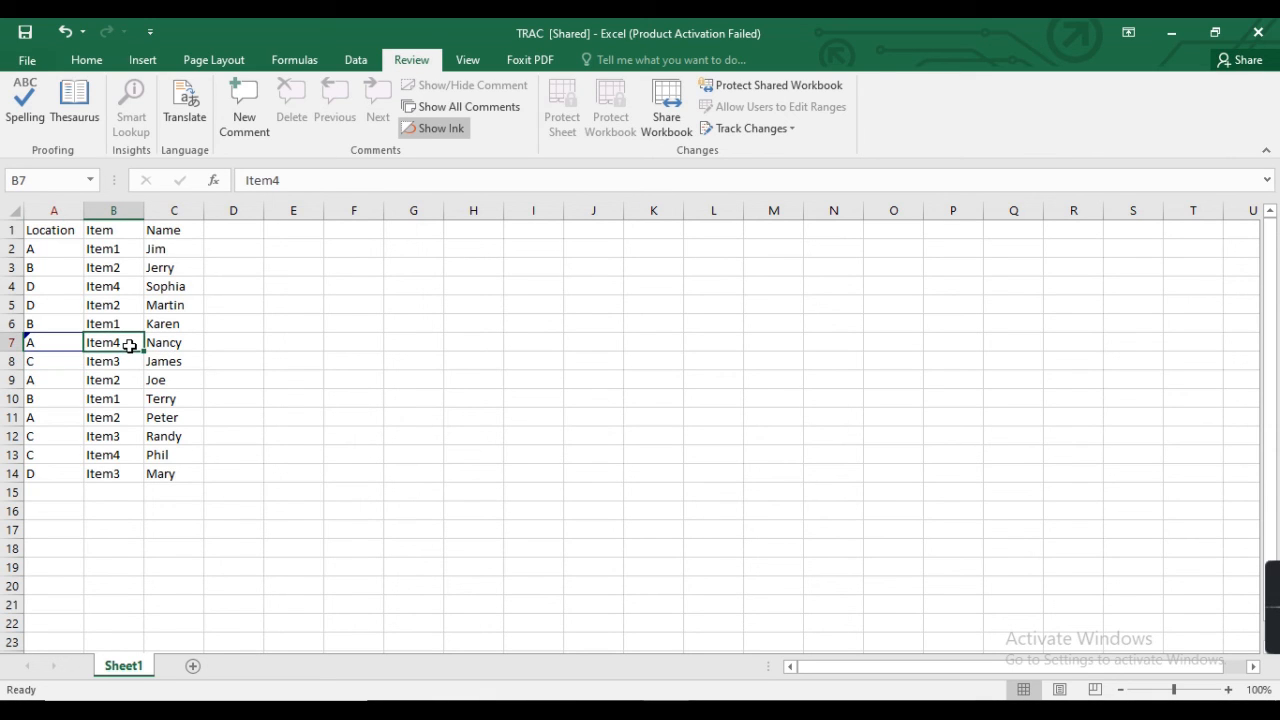
double_click(129, 344)
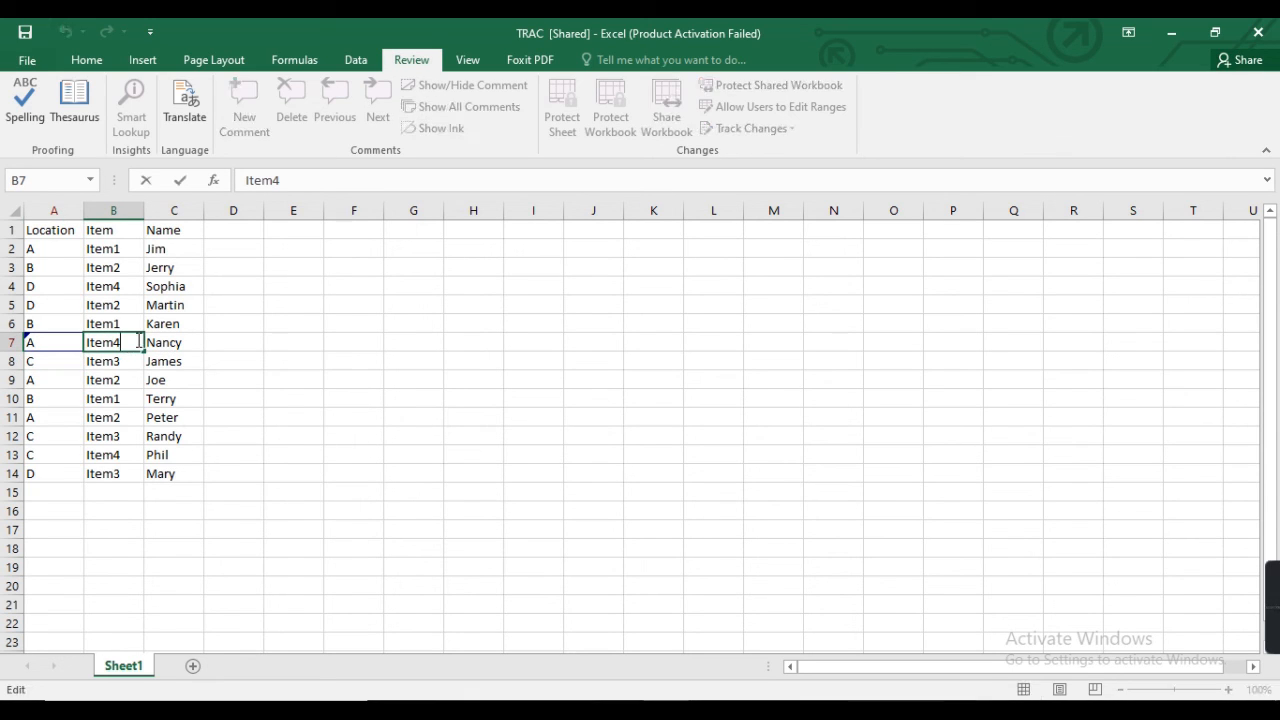
key("BackSpace")
type("5")
left_click(130, 286)
Replace the last item in B14 with 2 and the location in A3 with C.
left_click(126, 252)
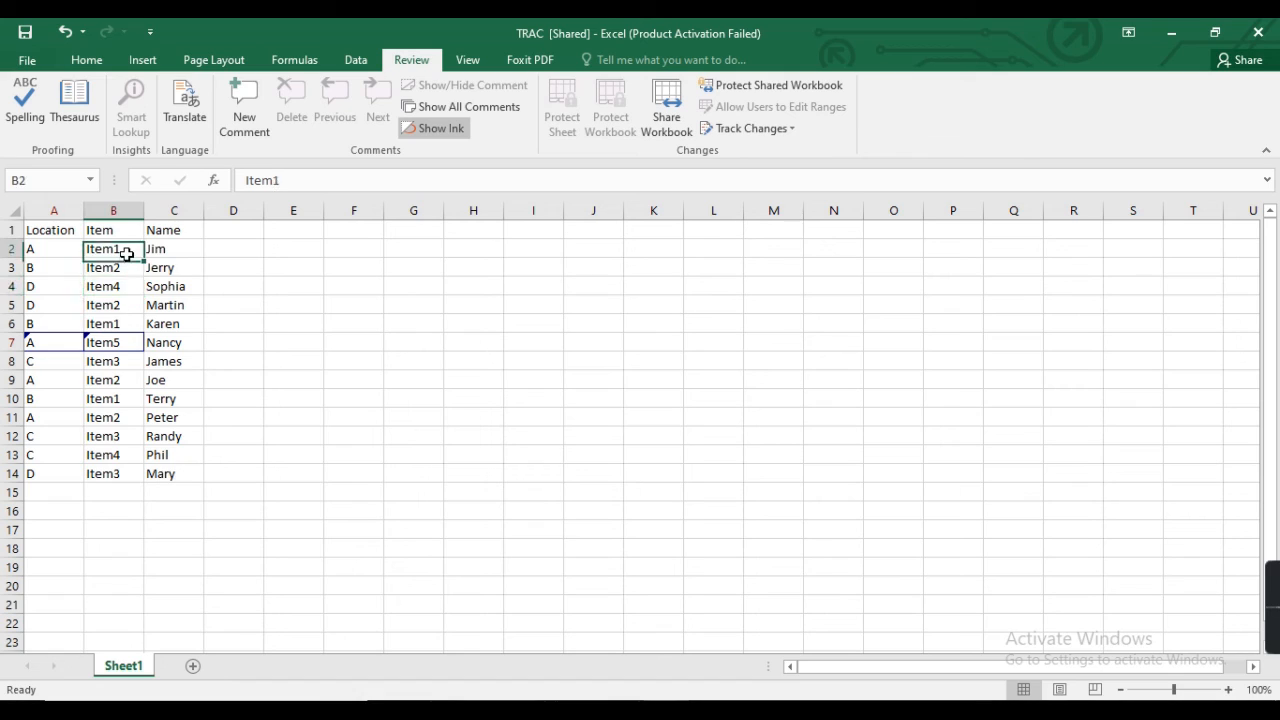
key("ctrl+Down")
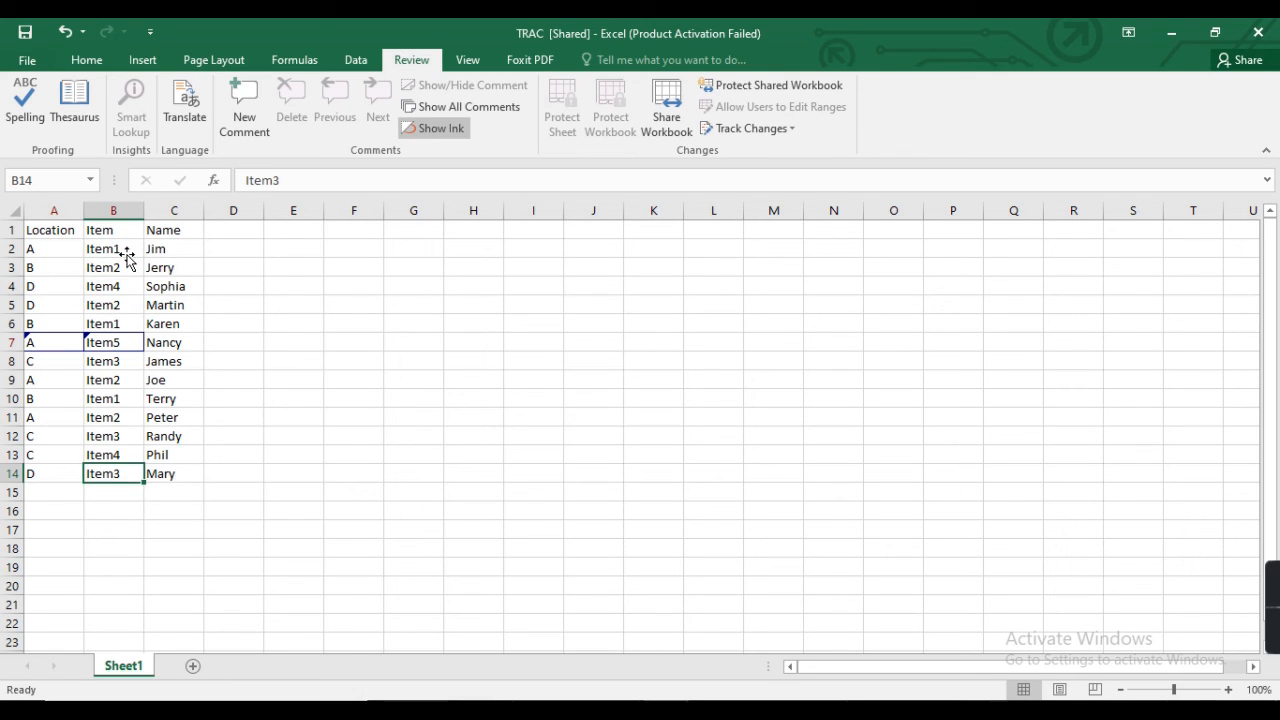
key("BackSpace")
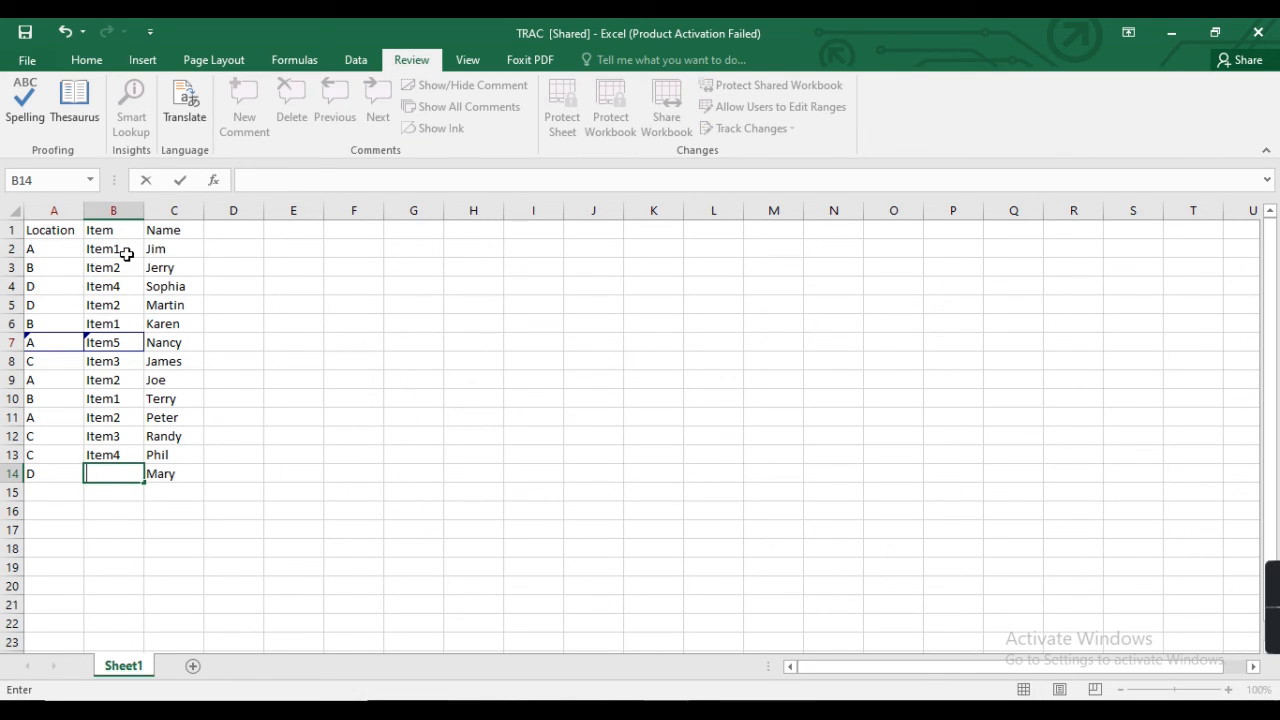
type("2")
left_click(68, 263)
double_click(69, 265)
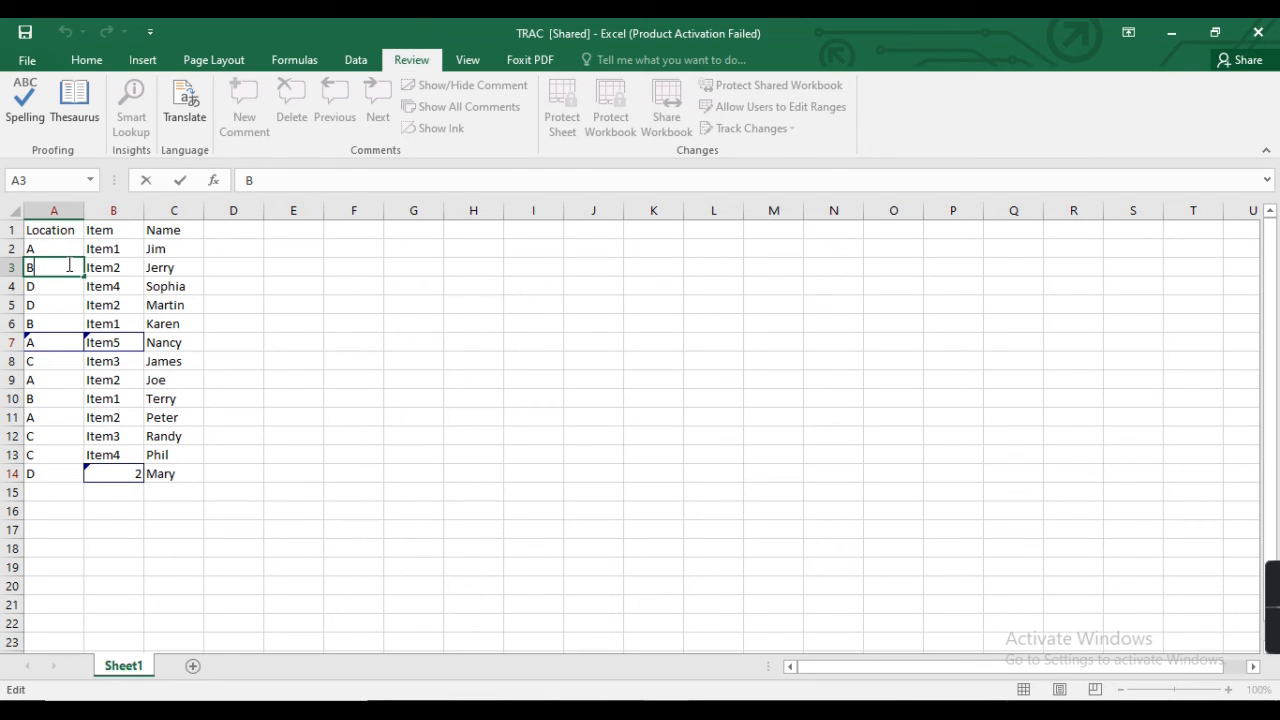
key("BackSpace")
Change the item in B10 to Item2 and the item in B11 to Item3.
left_click(128, 398)
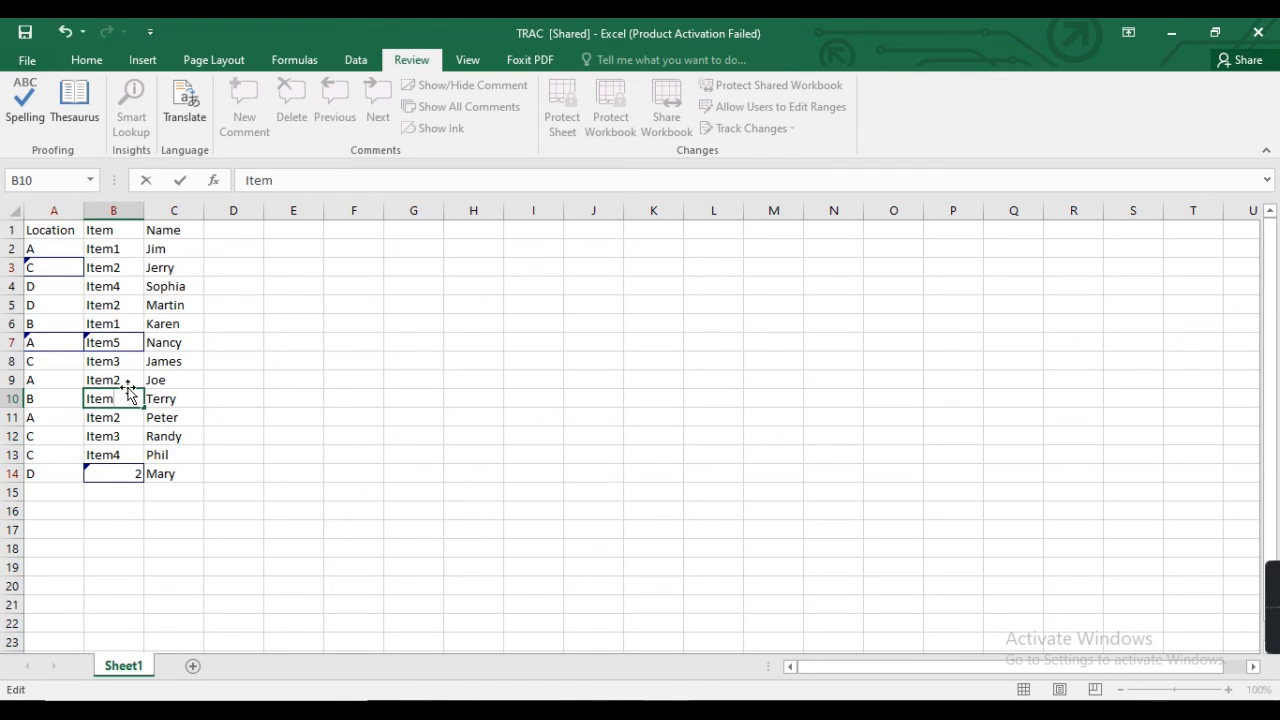
key("BackSpace")
type("2")
double_click(129, 416)
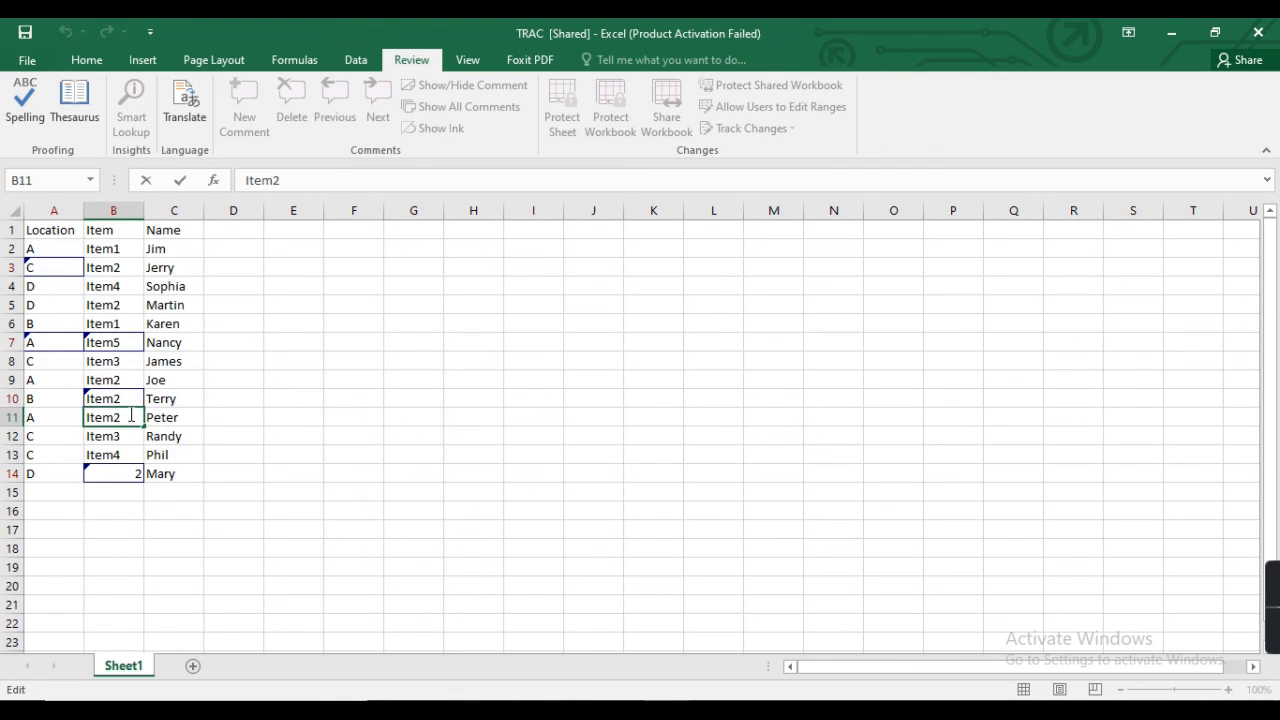
key("BackSpace")
key("Return")
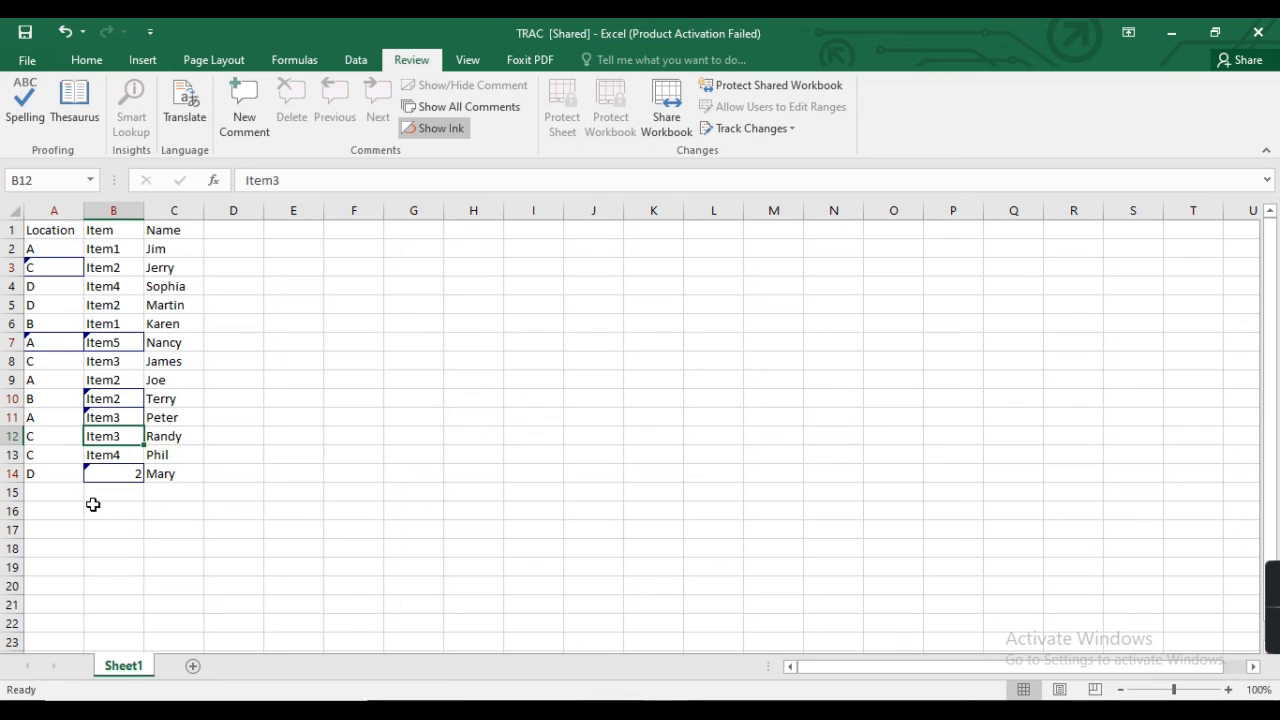
Examine the tracked-change notes on the edited cells B14, B10 and B7.
left_click(90, 474)
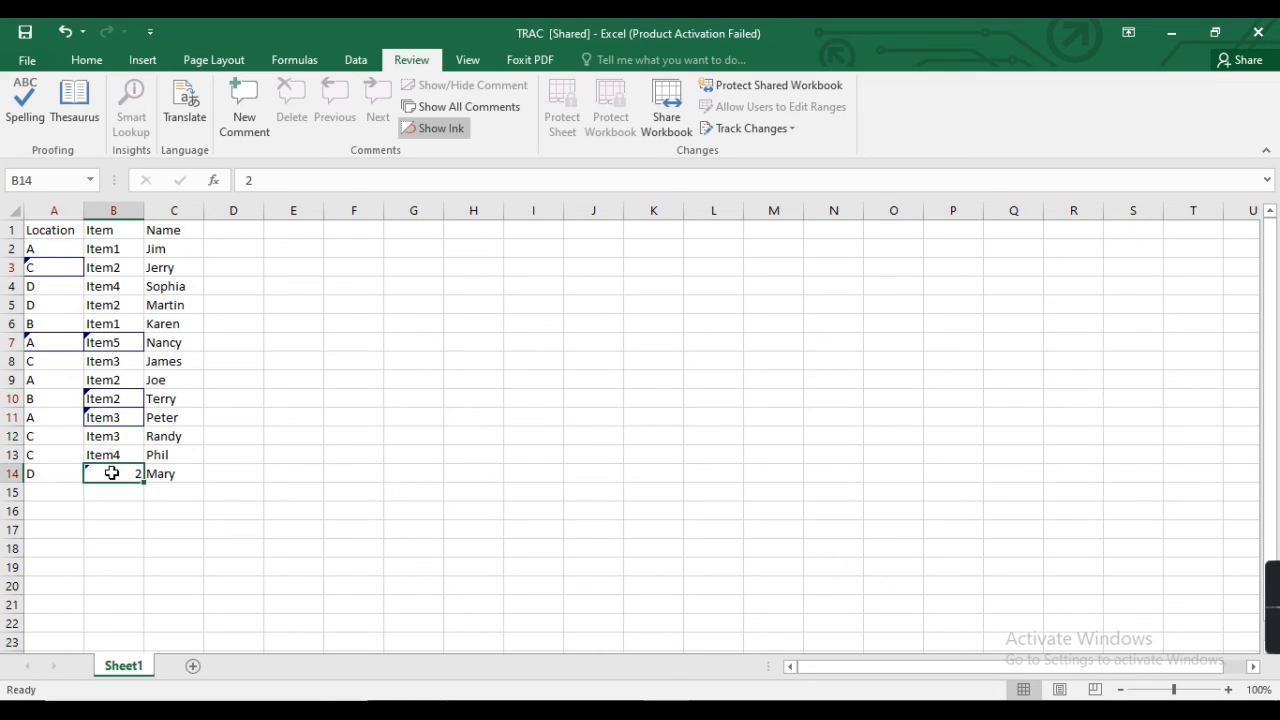
mouse_move(112, 473)
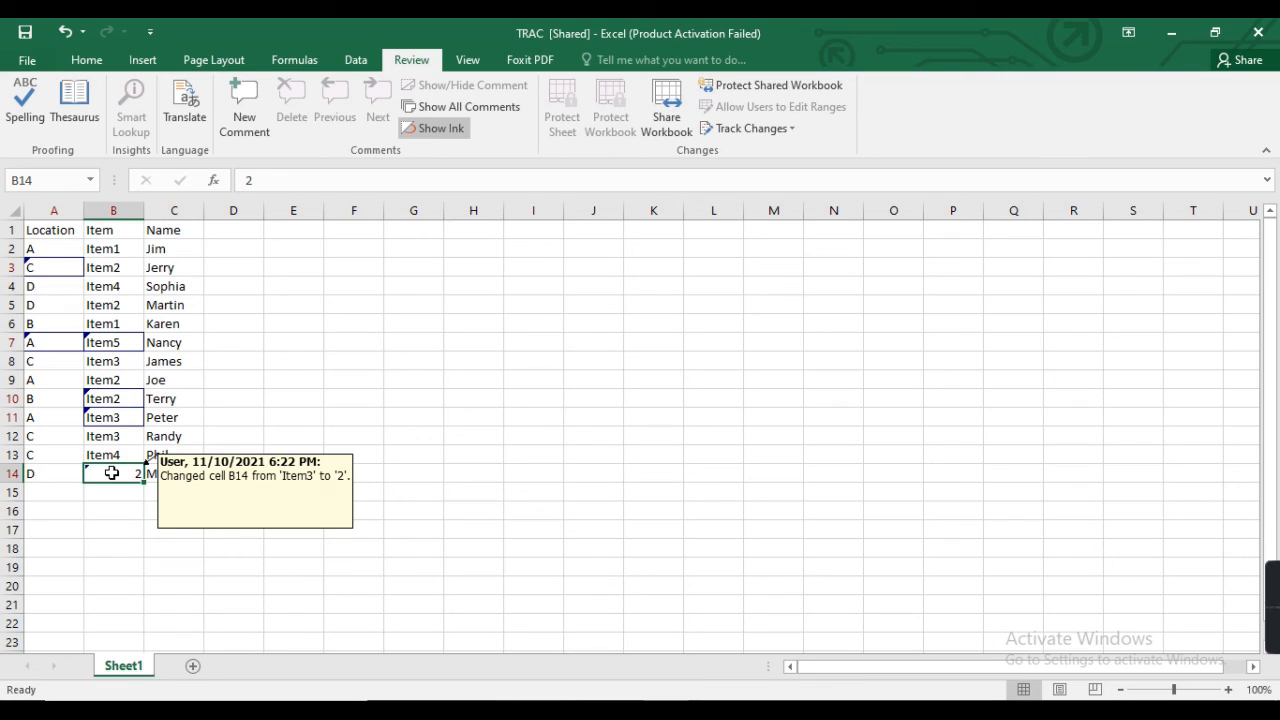
left_click(110, 400)
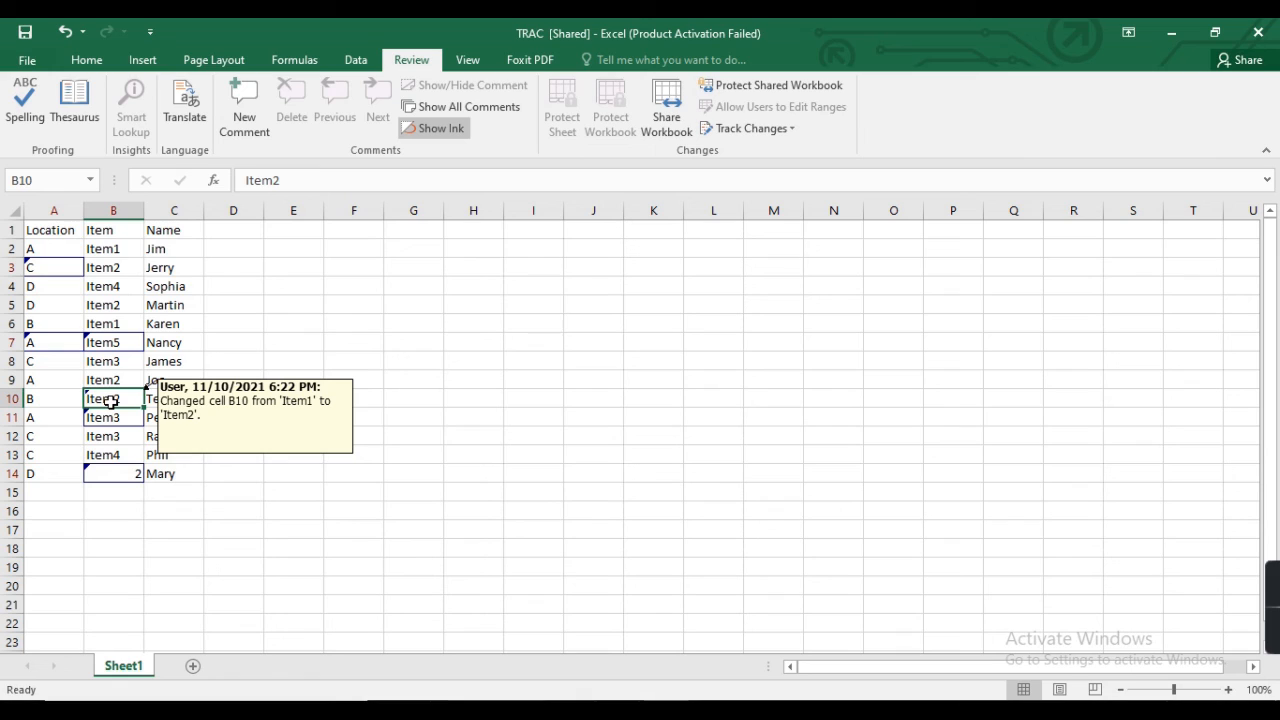
left_click(115, 346)
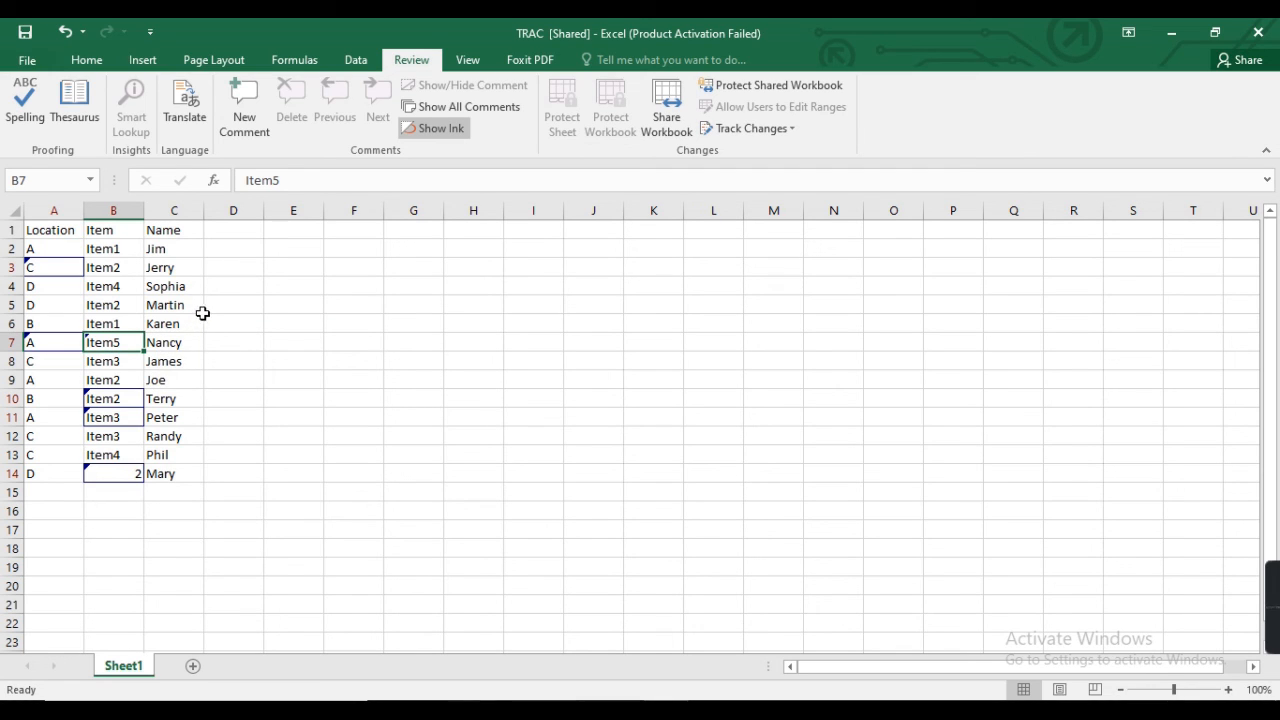
Save the workbook, review the changes not yet reviewed, and accept them one by one.
left_click(776, 132)
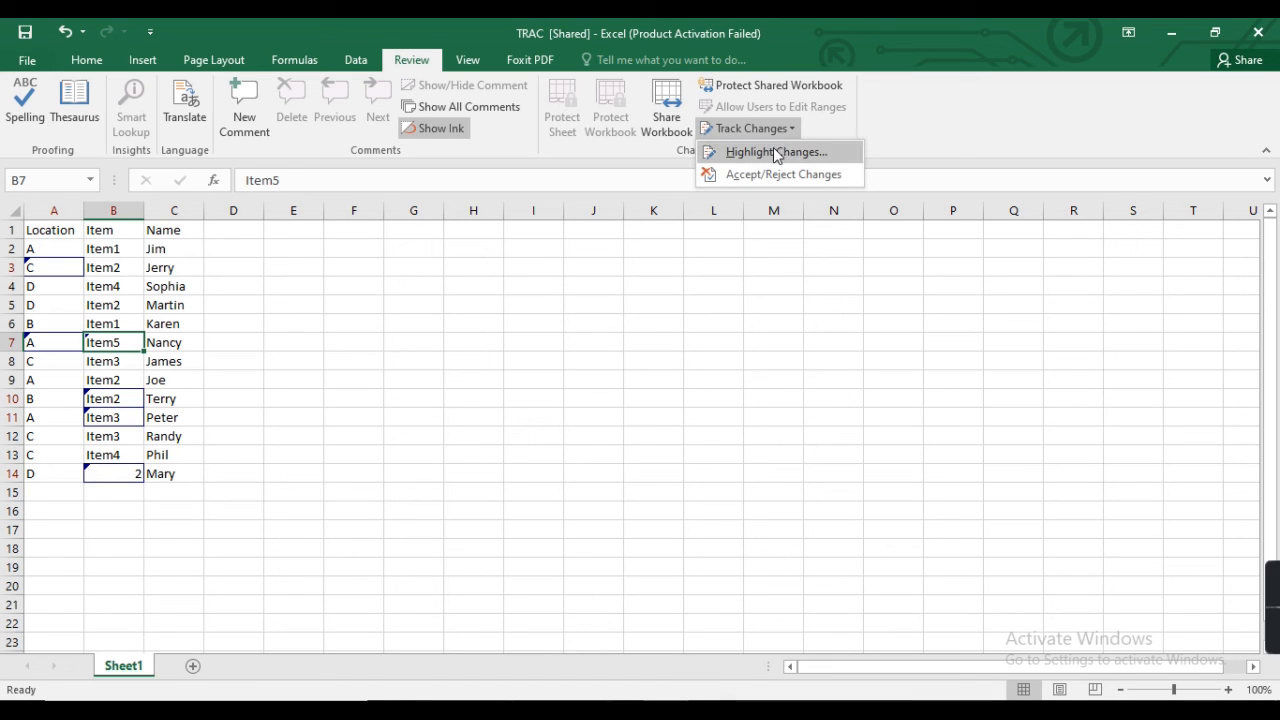
left_click(775, 175)
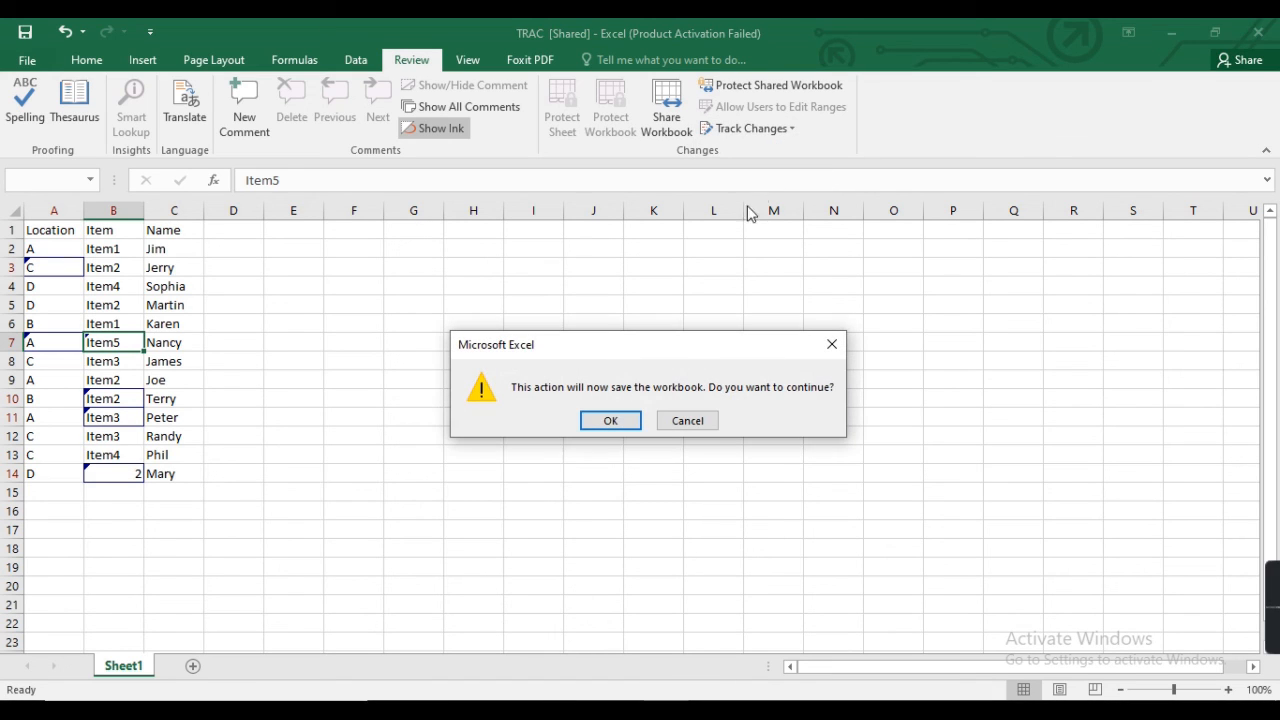
left_click(610, 420)
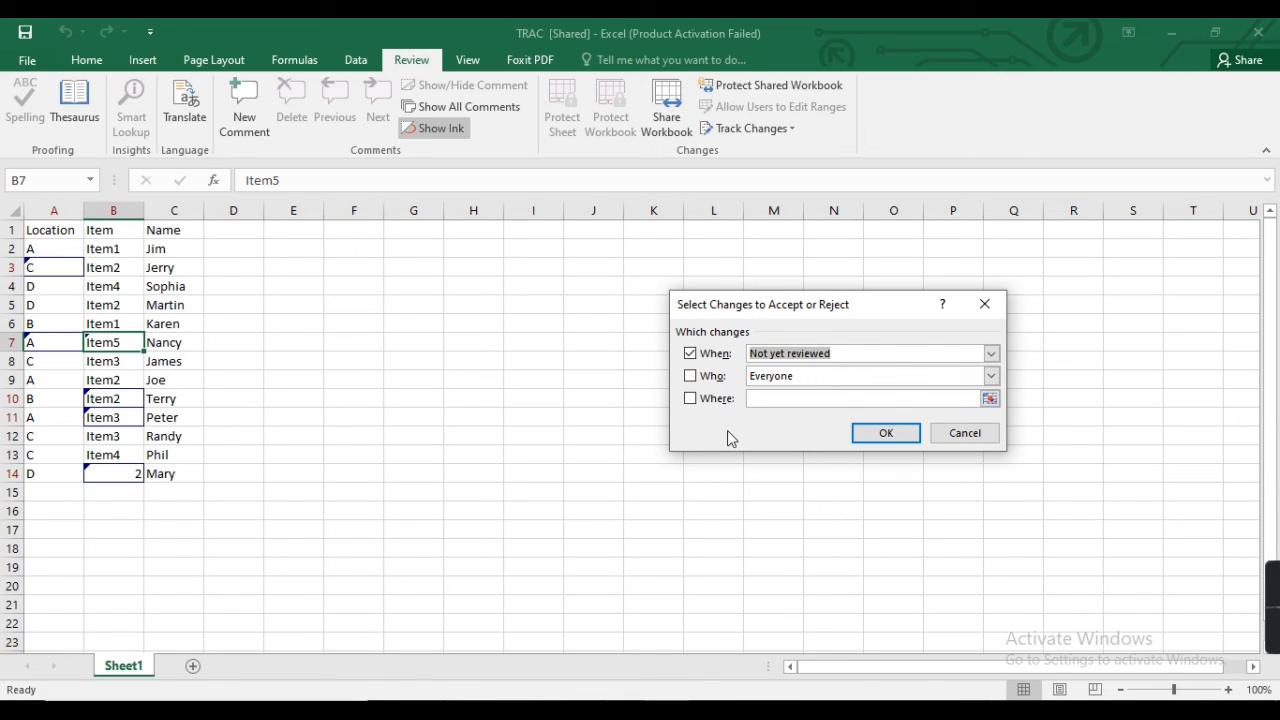
left_click(880, 440)
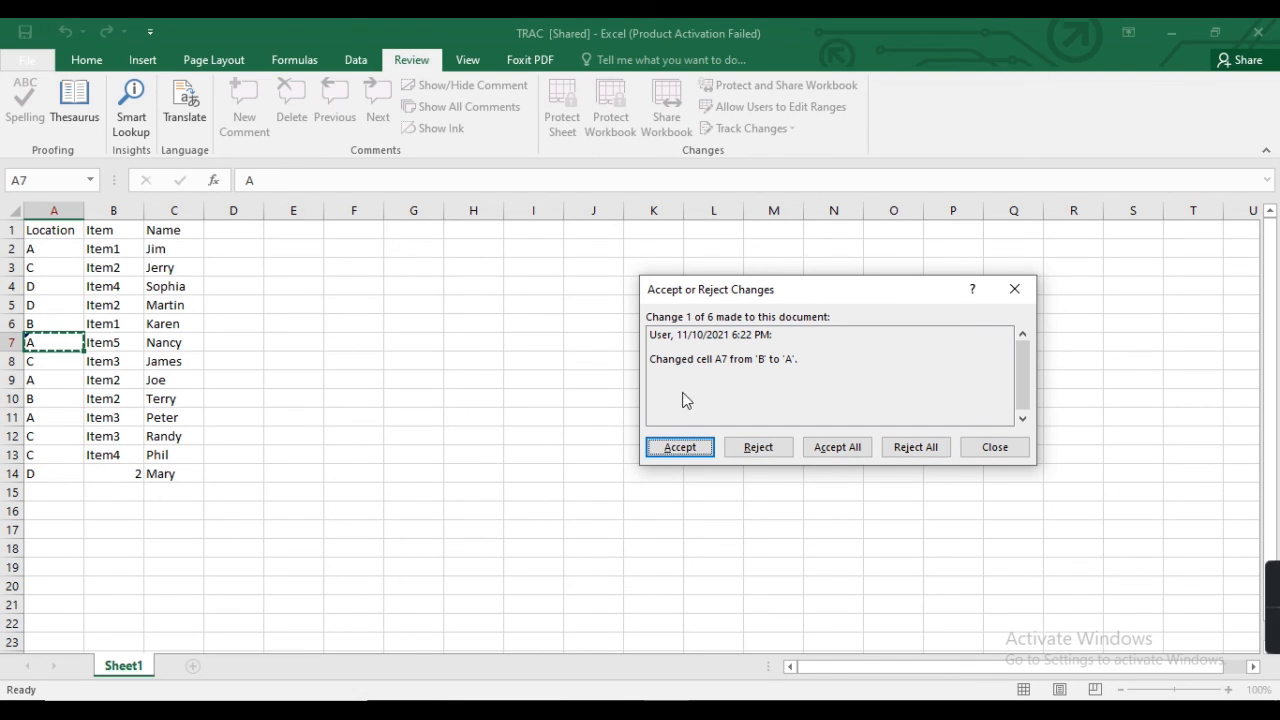
left_click(680, 448)
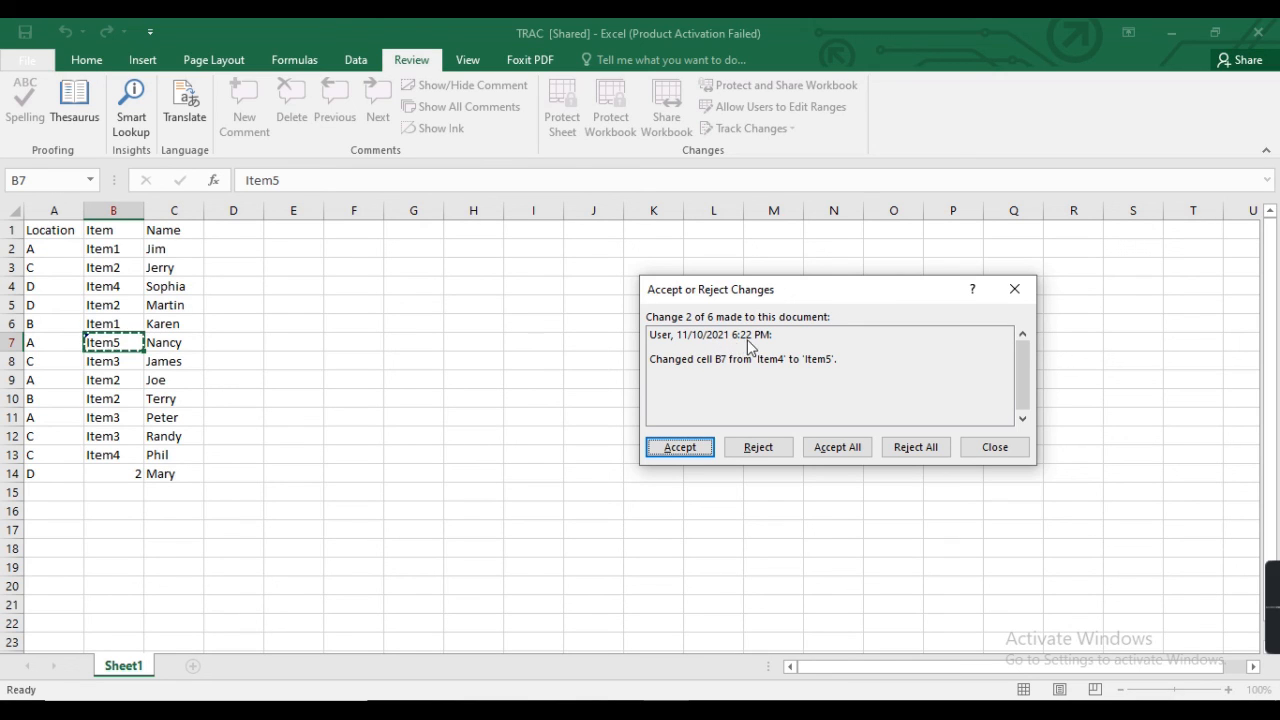
left_click(679, 449)
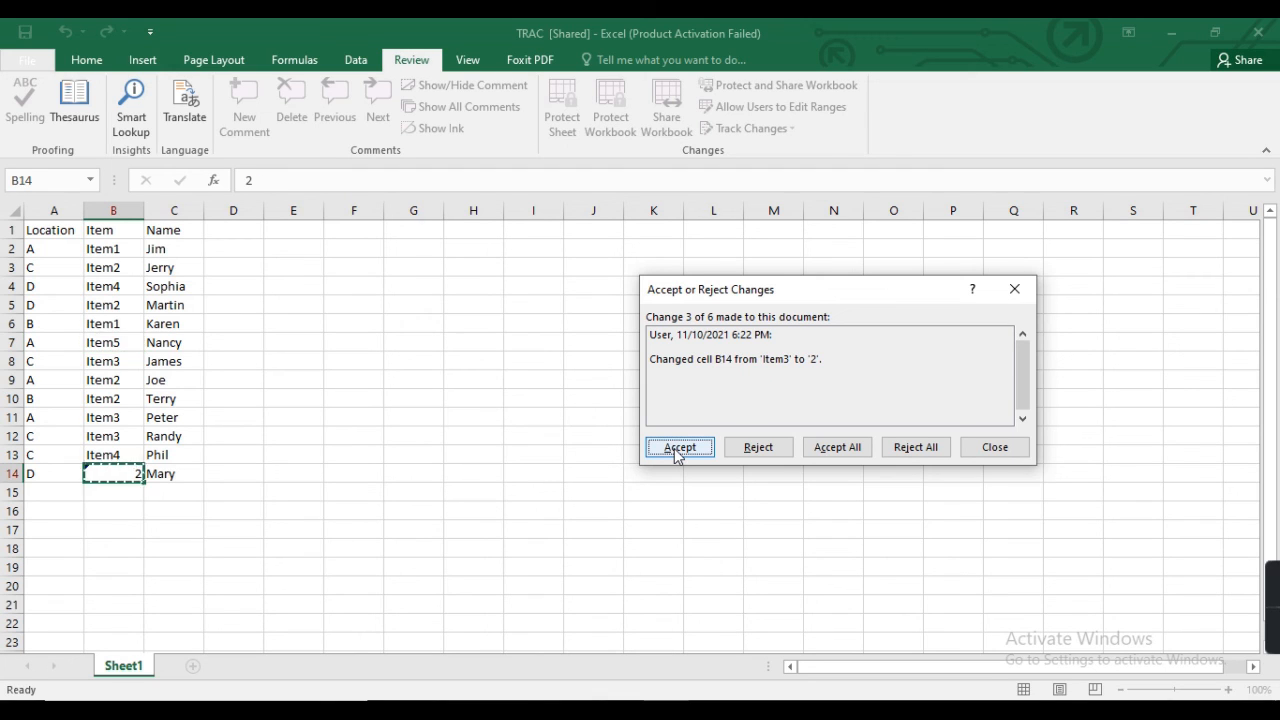
left_click(677, 450)
left_click(677, 450)
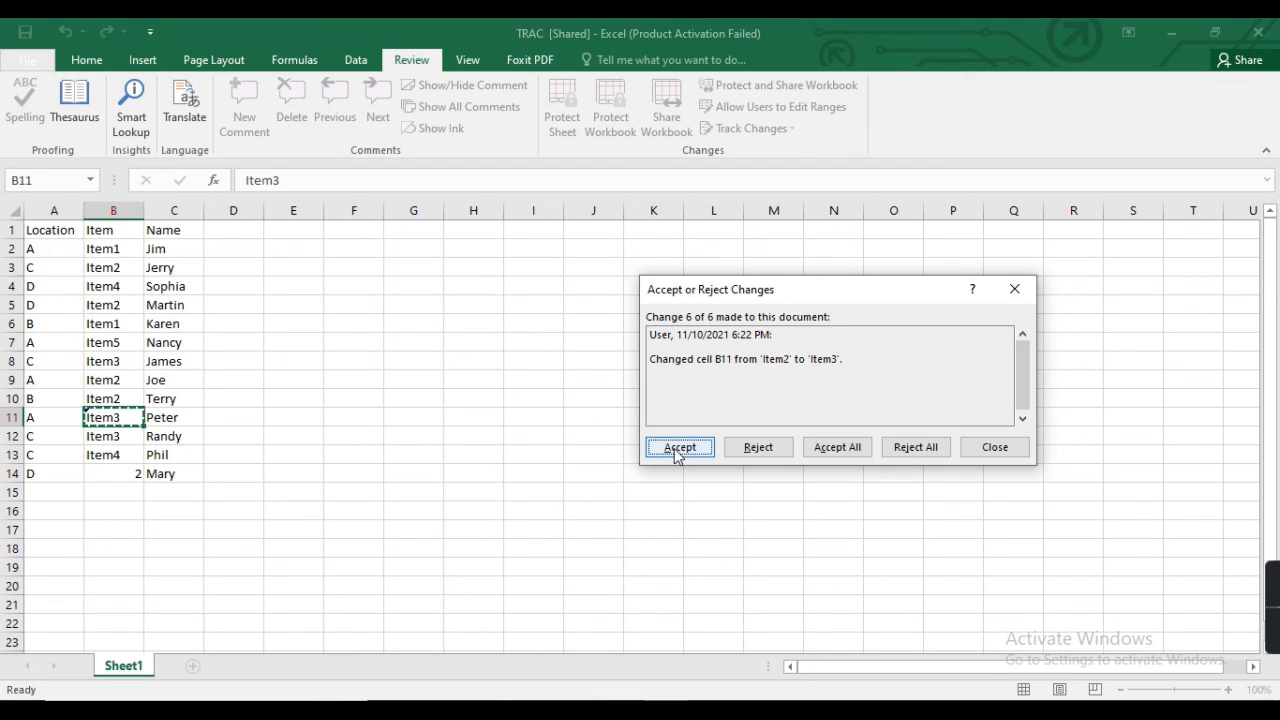
left_click(677, 450)
left_click(674, 448)
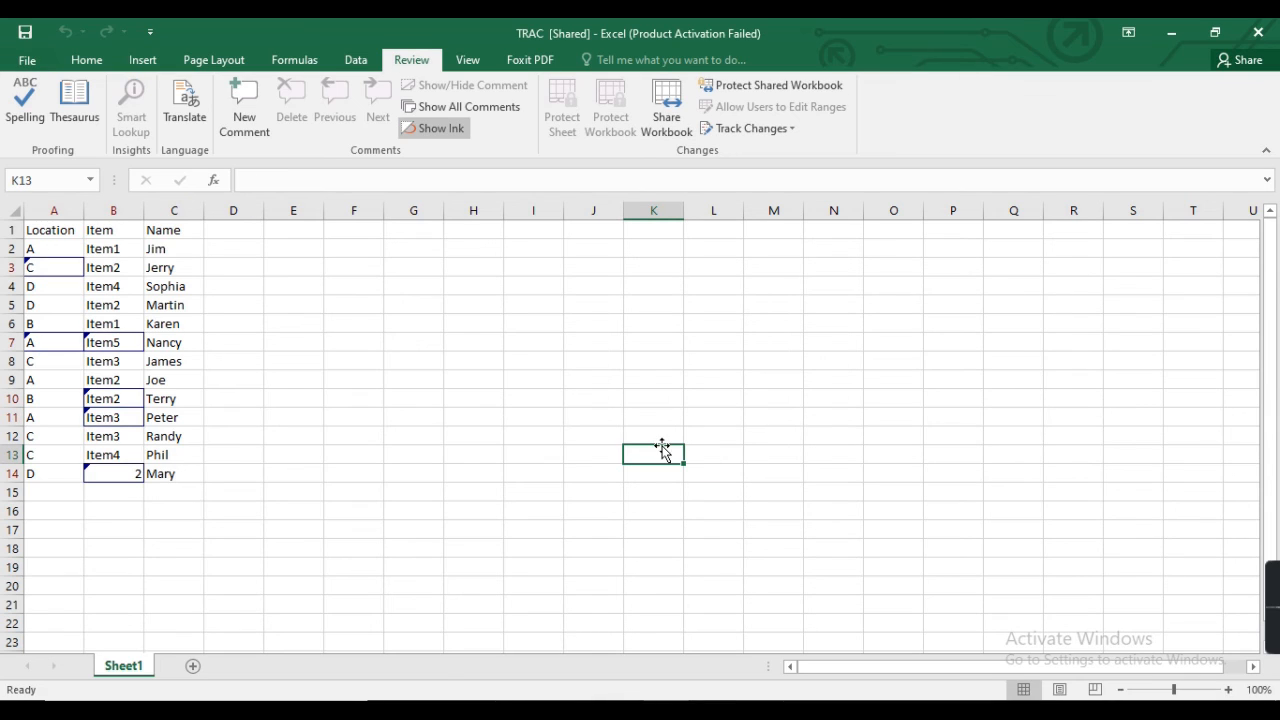
List all tracked changes on a new sheet while keeping them highlighted on screen.
left_click(759, 128)
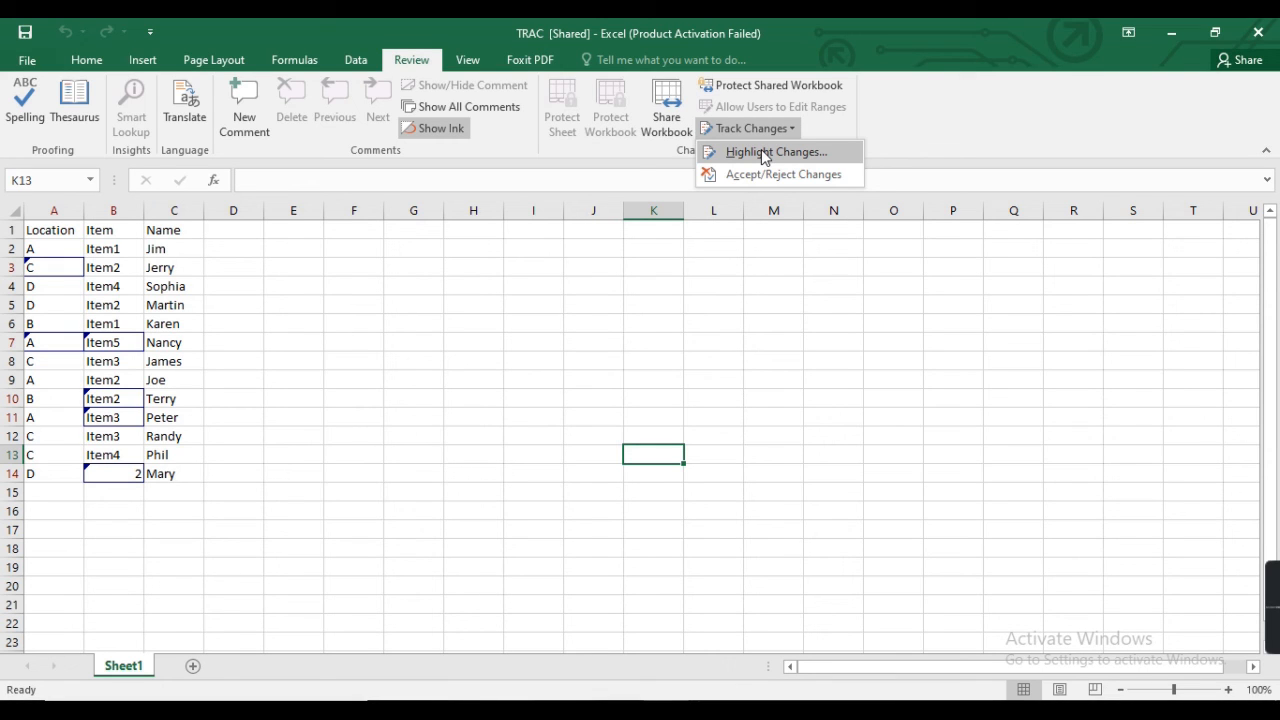
left_click(761, 151)
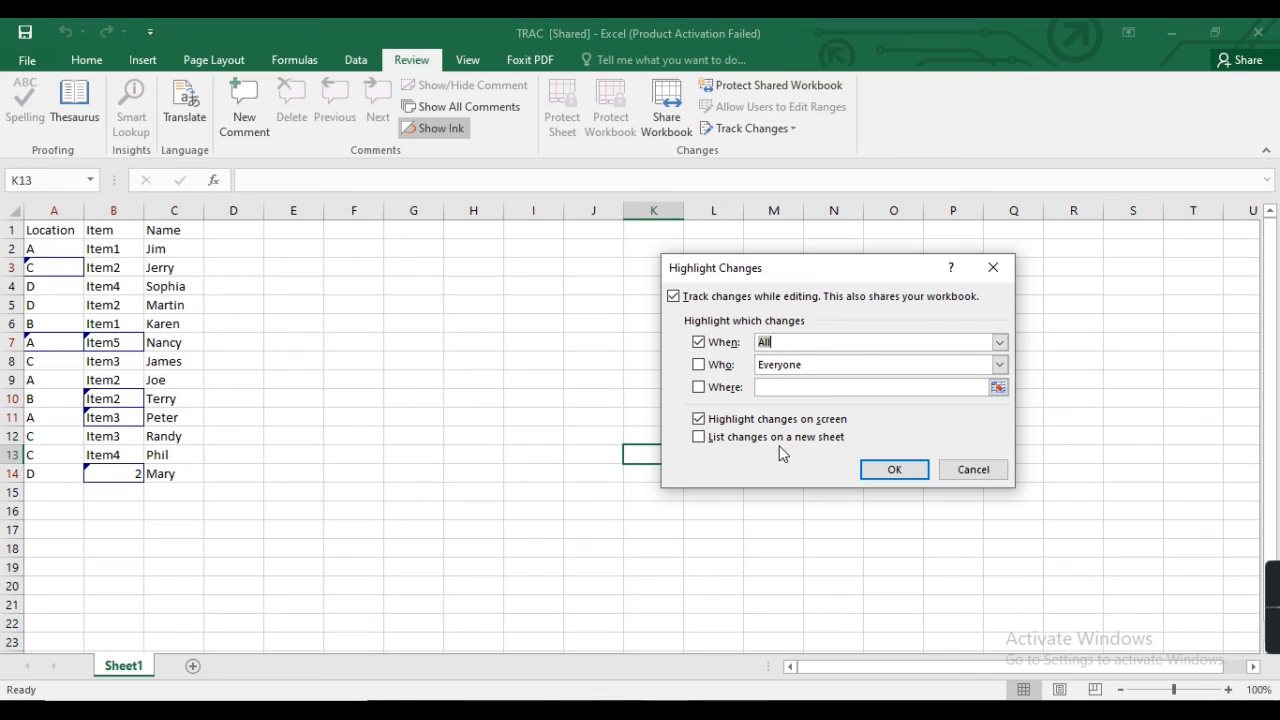
left_click(701, 440)
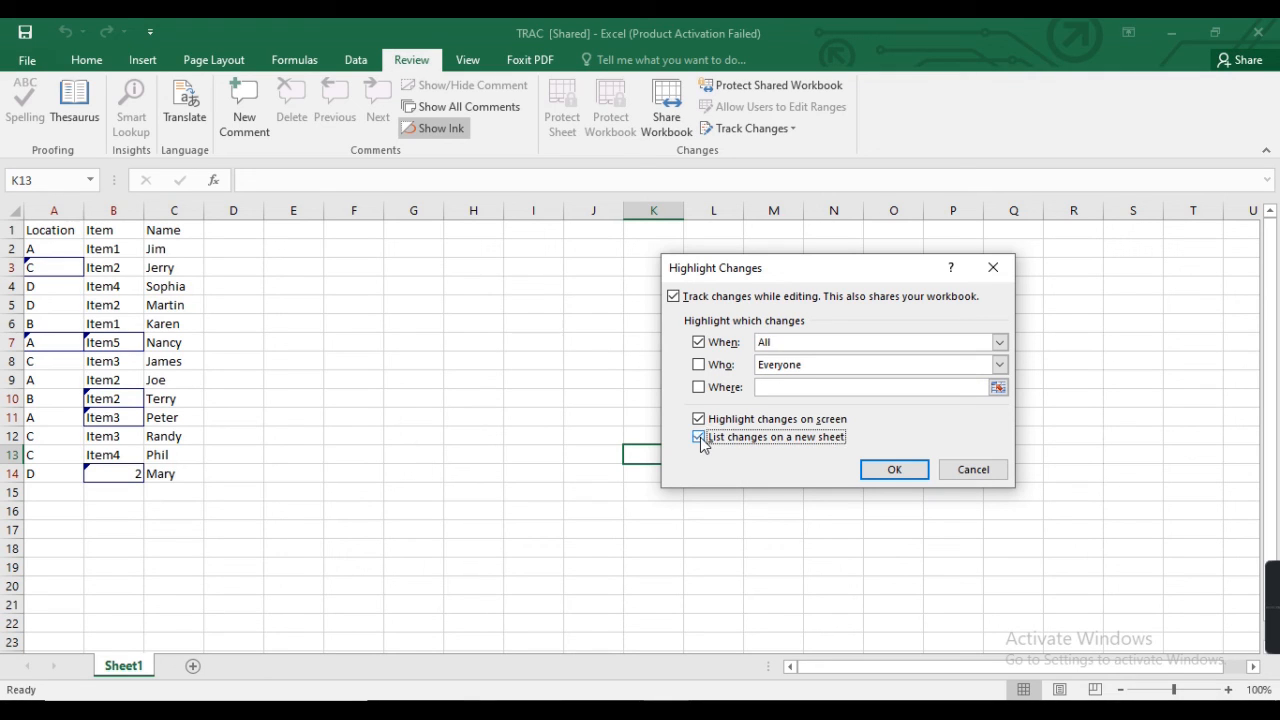
left_click(884, 470)
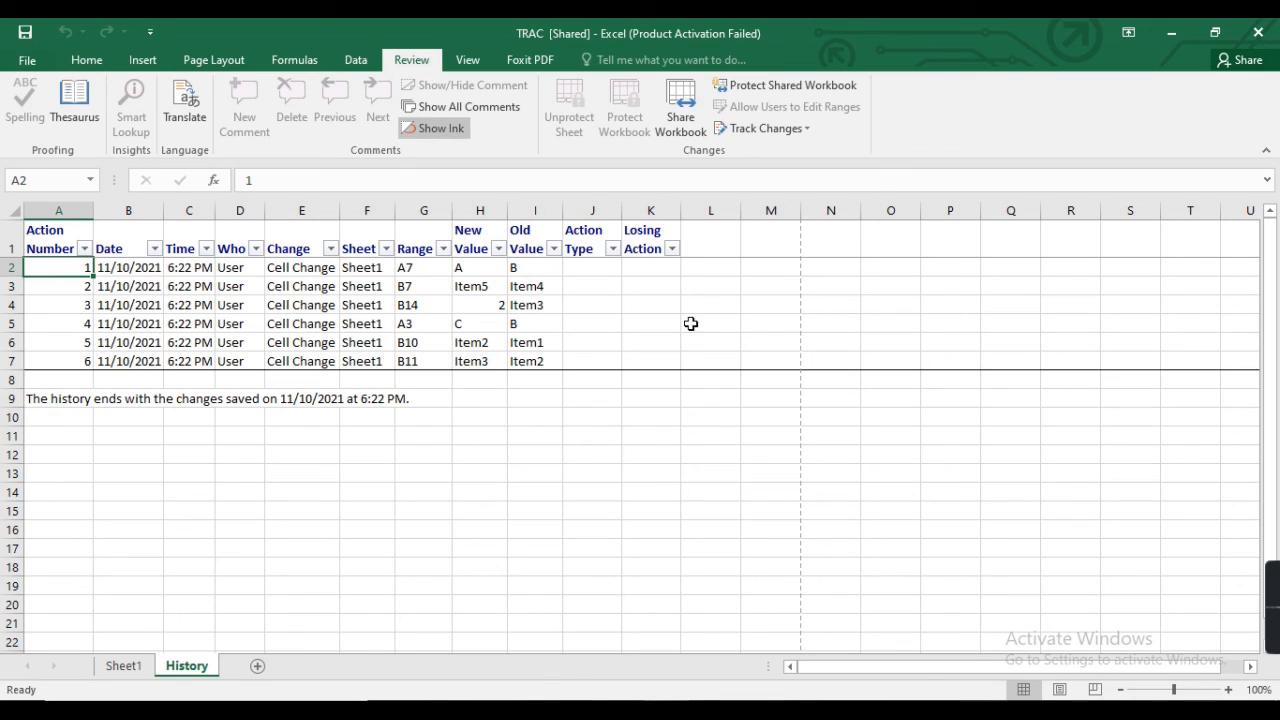
Turn off change tracking while editing and agree to remove the workbook from shared use.
left_click(792, 132)
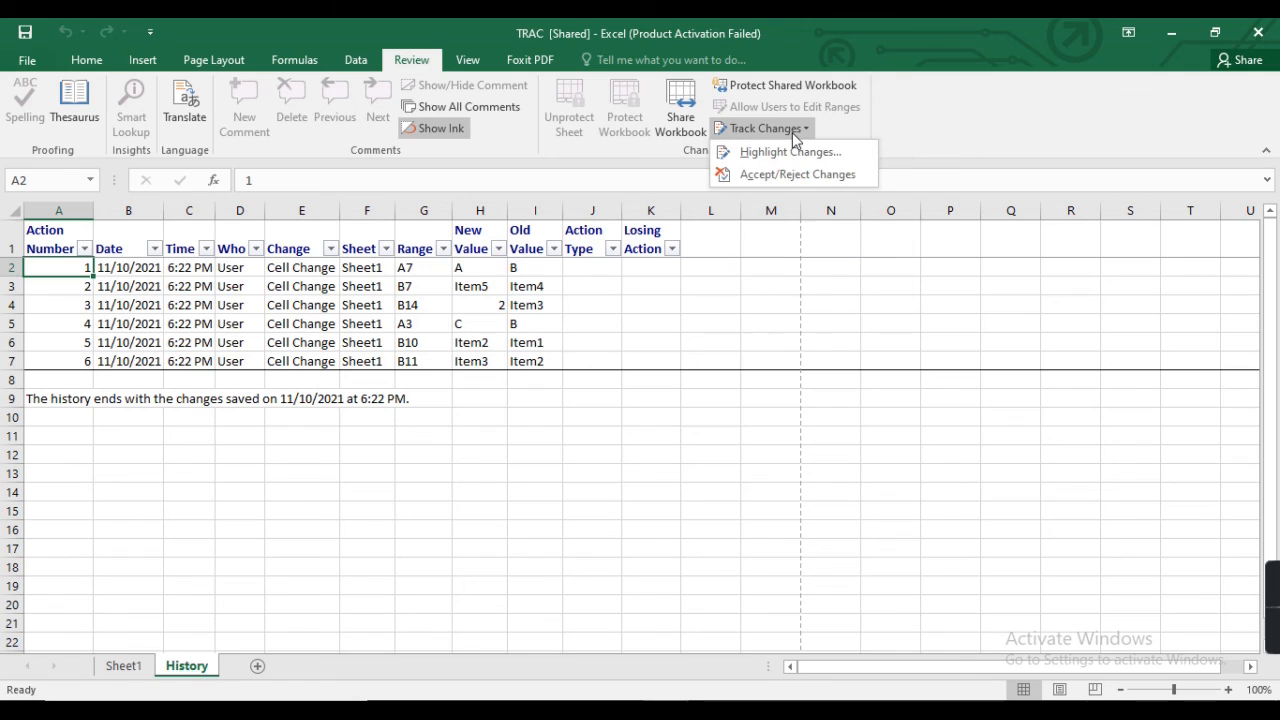
left_click(787, 154)
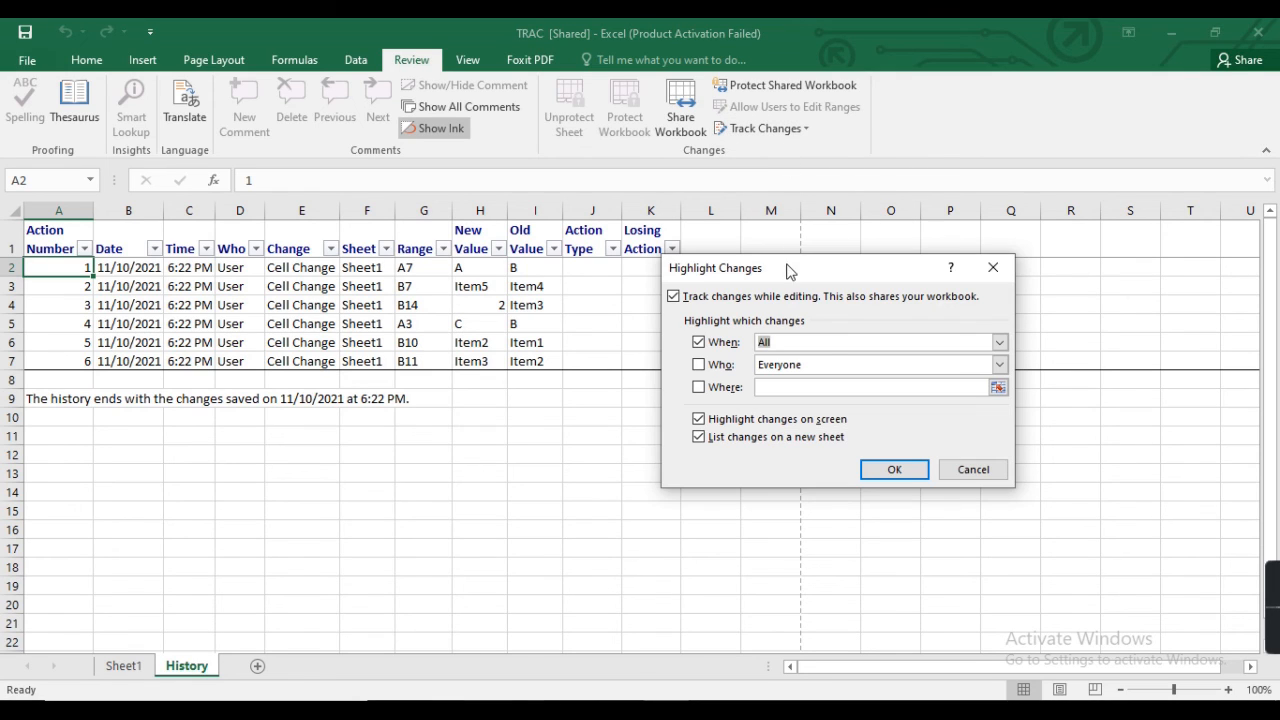
left_click(673, 297)
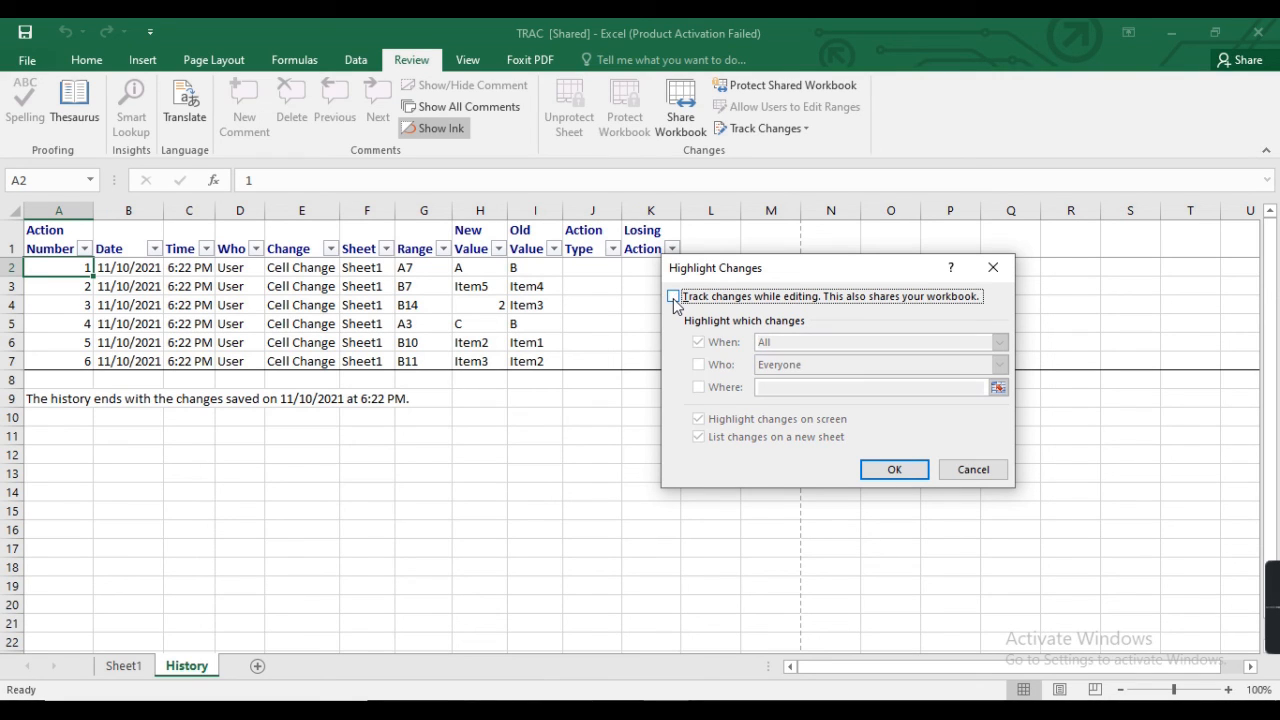
left_click(894, 471)
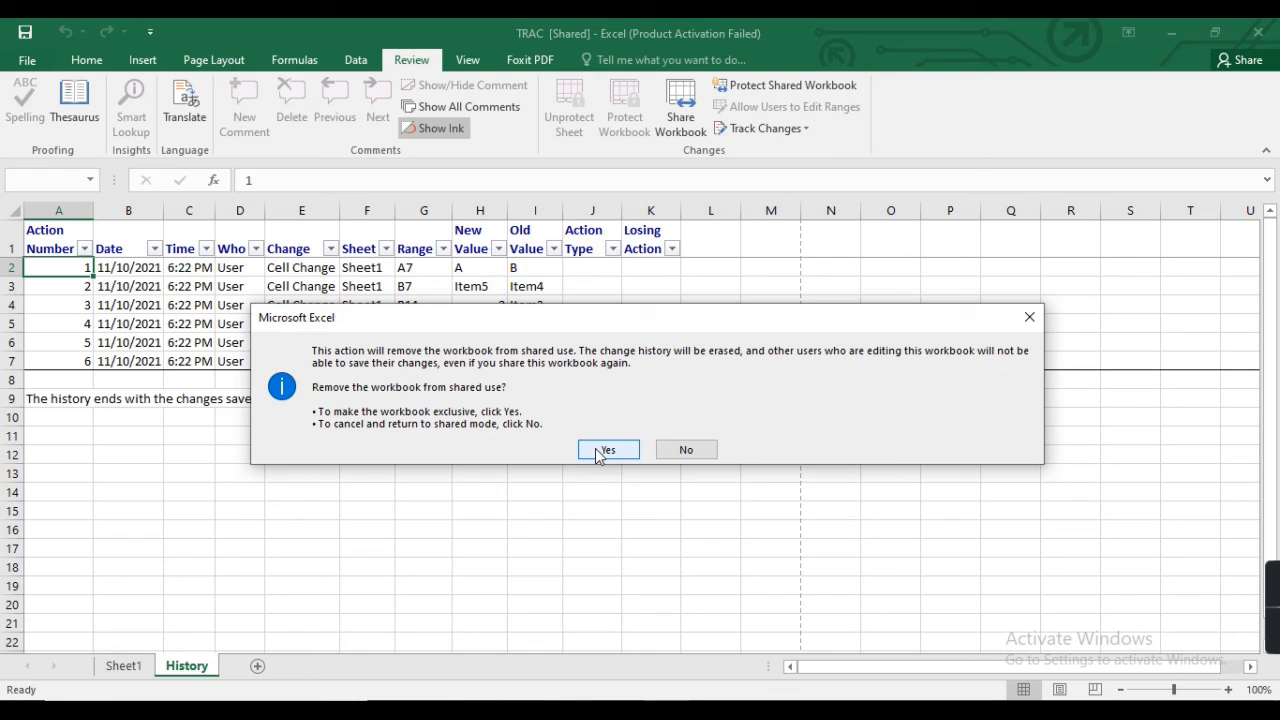
left_click(604, 450)
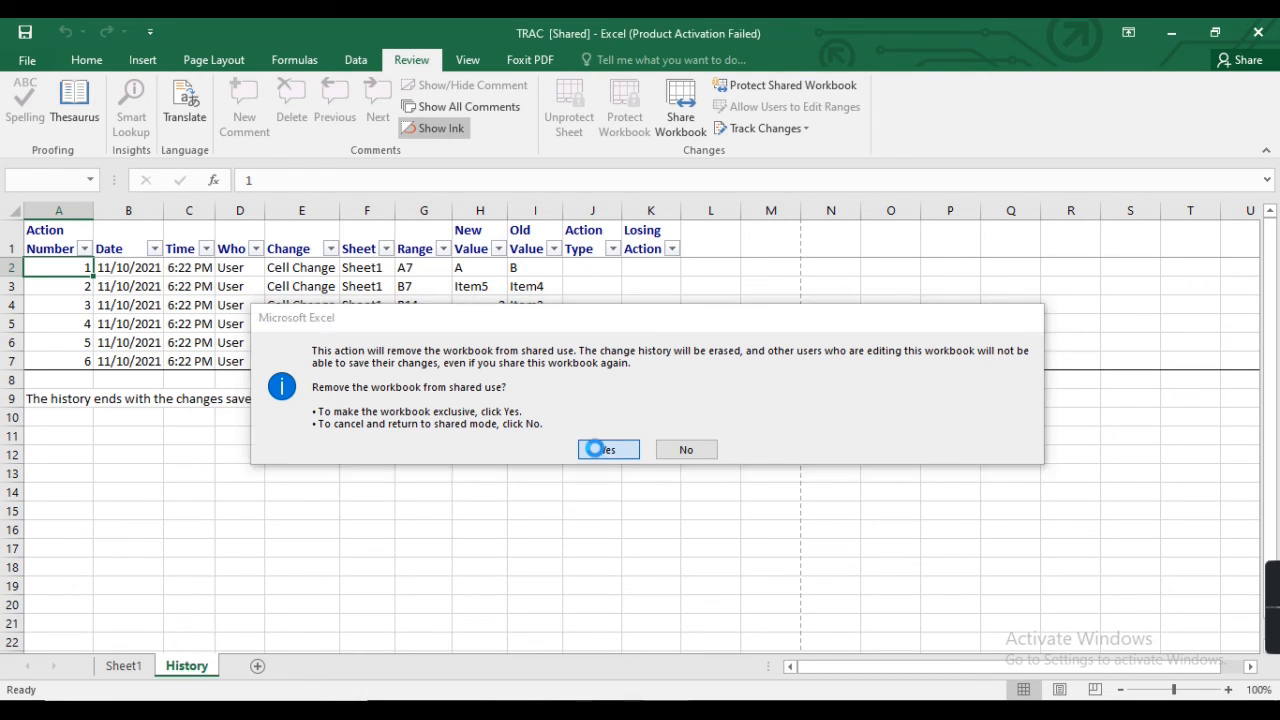